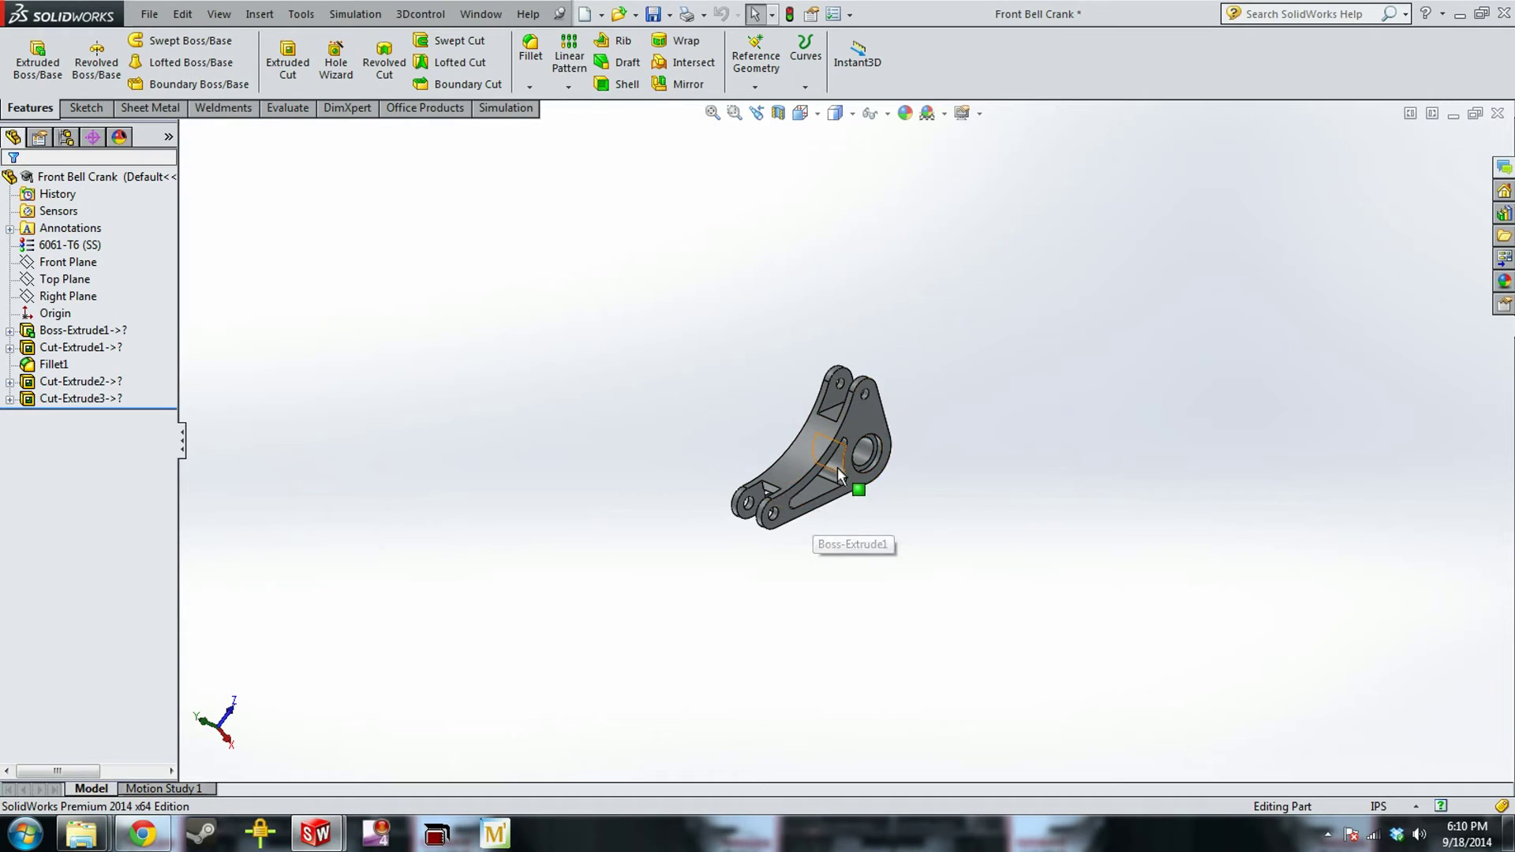
# Check in the add-in manager that SolidWorks Simulation is active and set to load at start-up
pyautogui.scroll(-5, 837, 467)
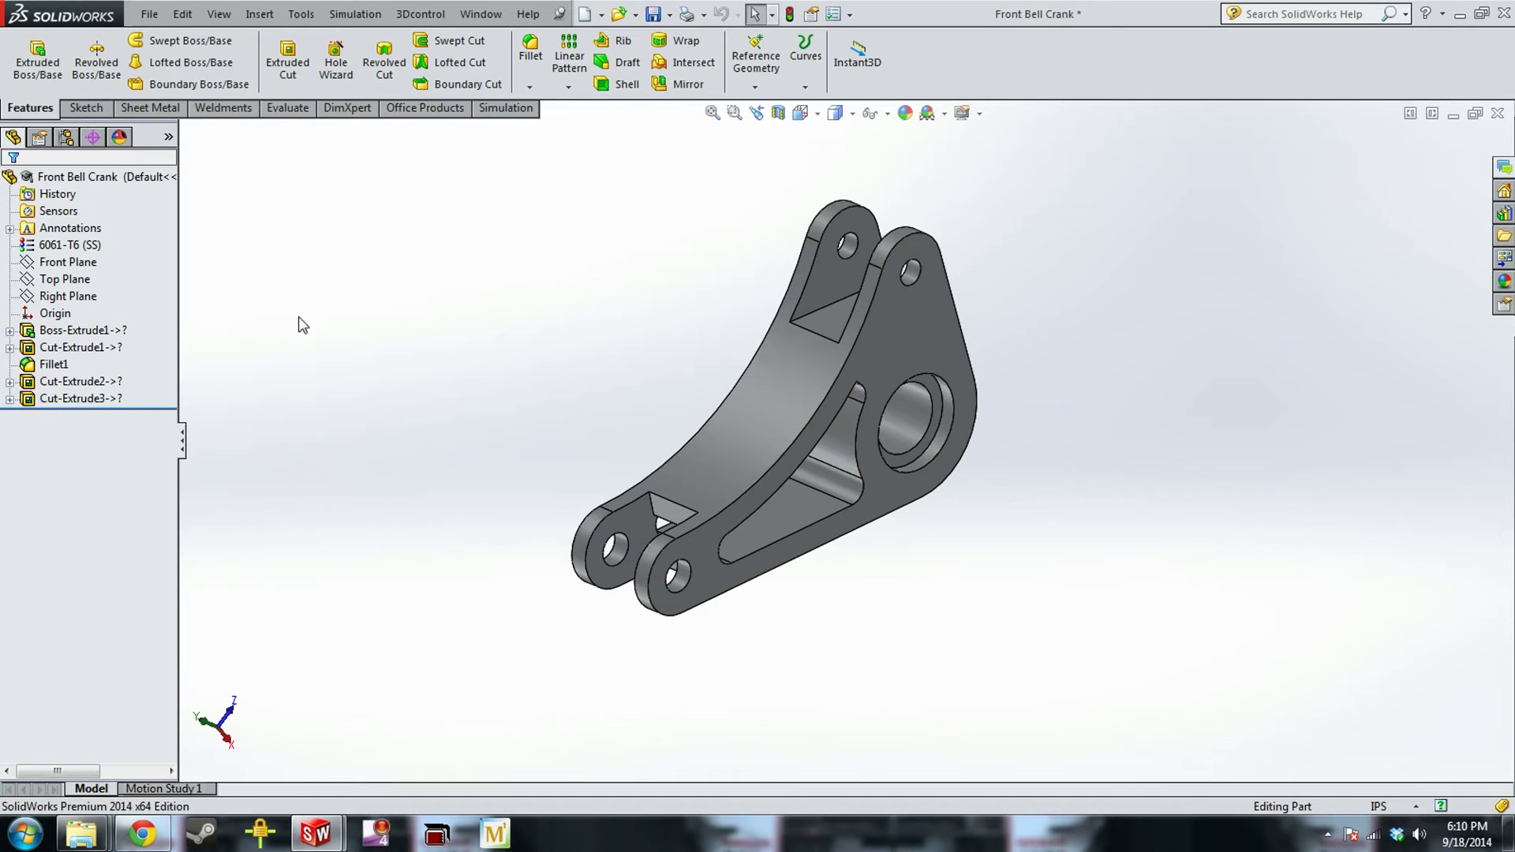
pyautogui.click(301, 13)
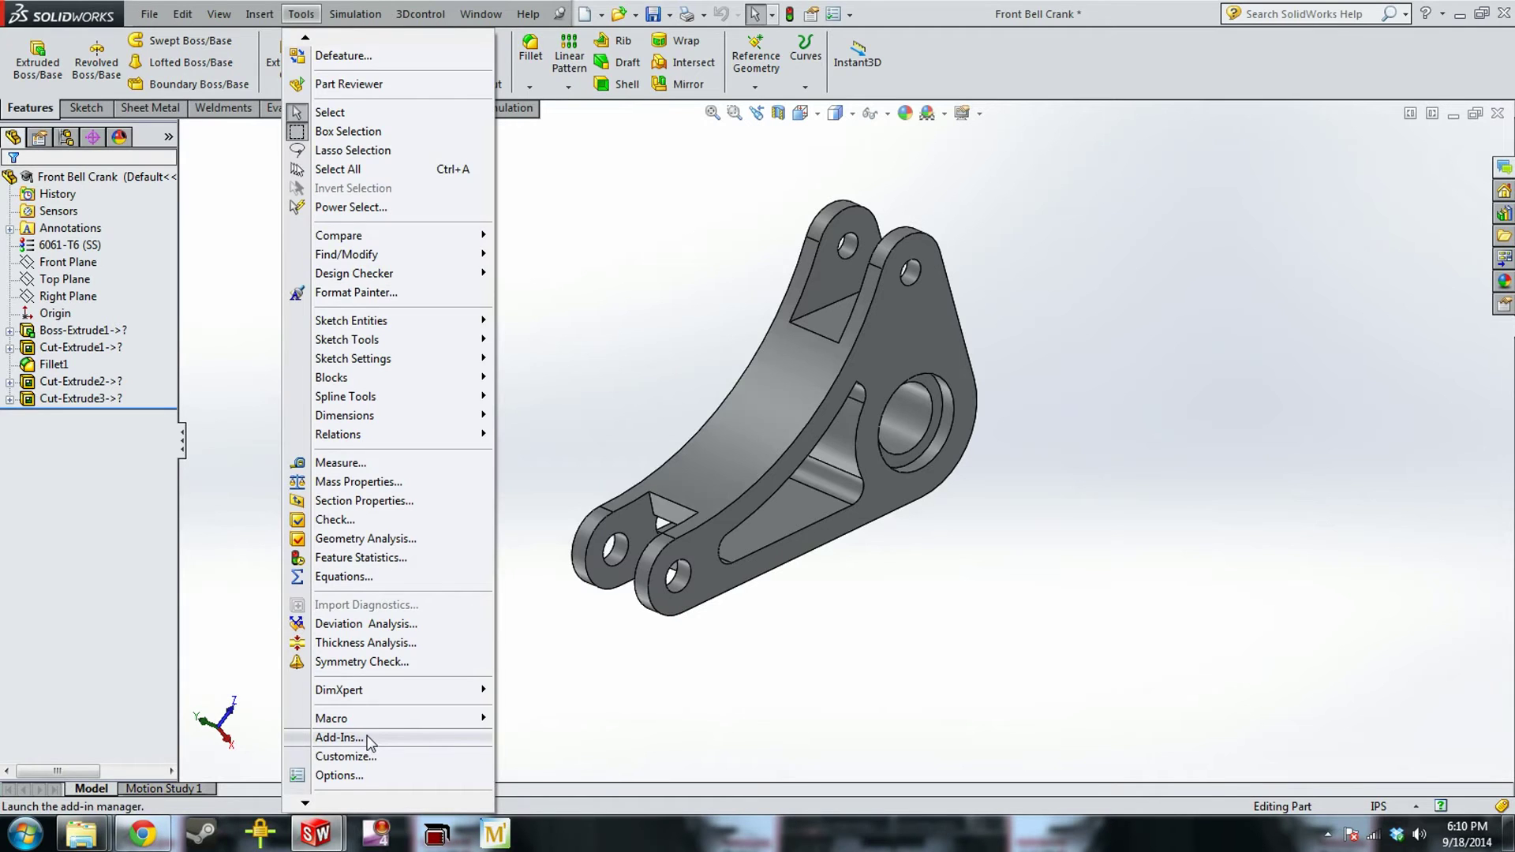
pyautogui.click(339, 737)
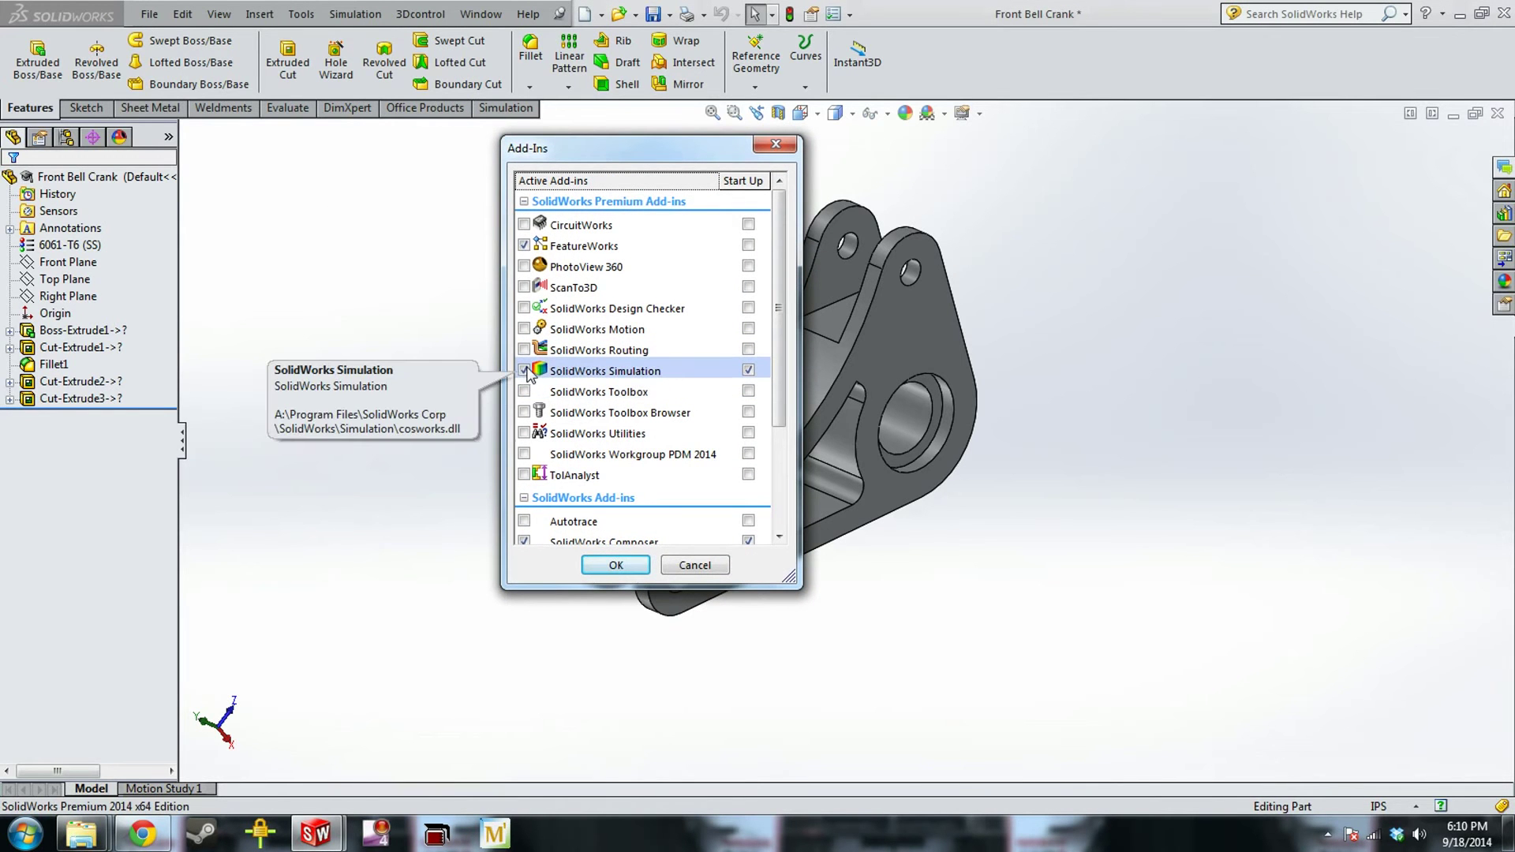
pyautogui.click(615, 566)
# Create a new static simulation study named Static 1 for the bell crank
pyautogui.click(524, 111)
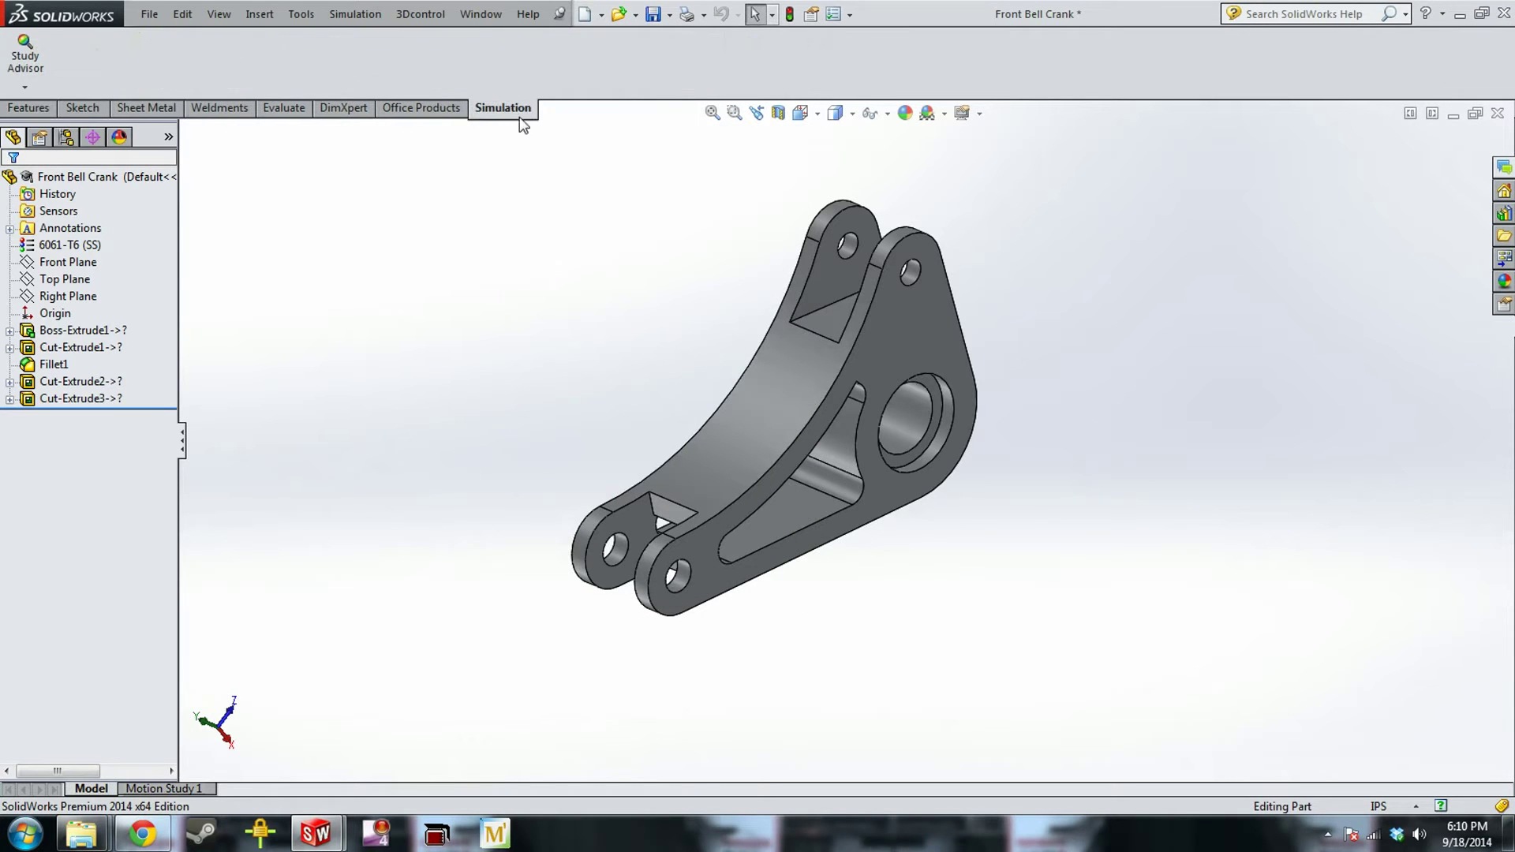
pyautogui.click(32, 90)
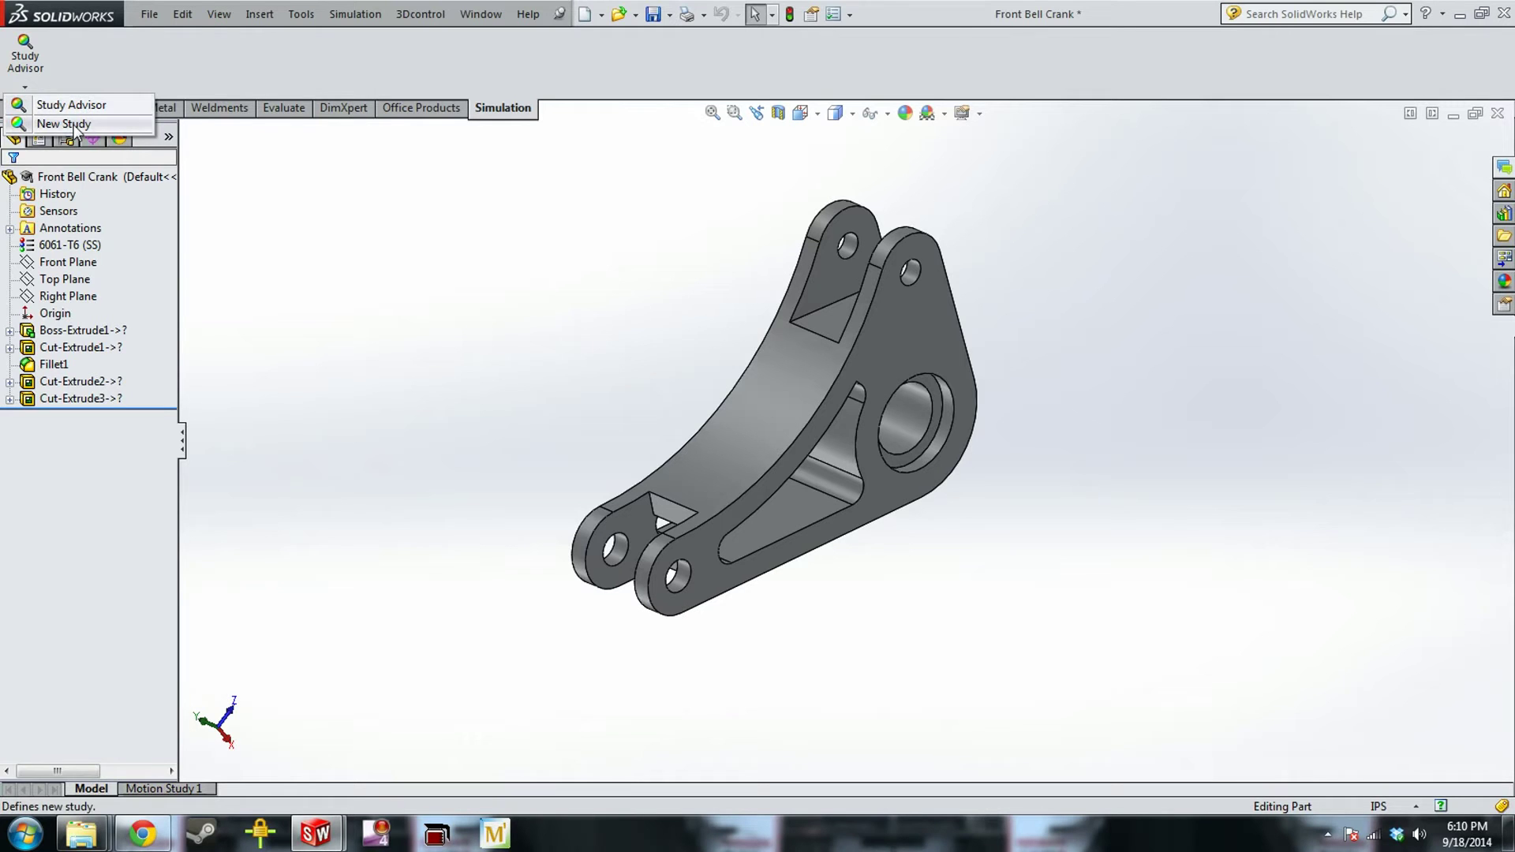
pyautogui.click(71, 124)
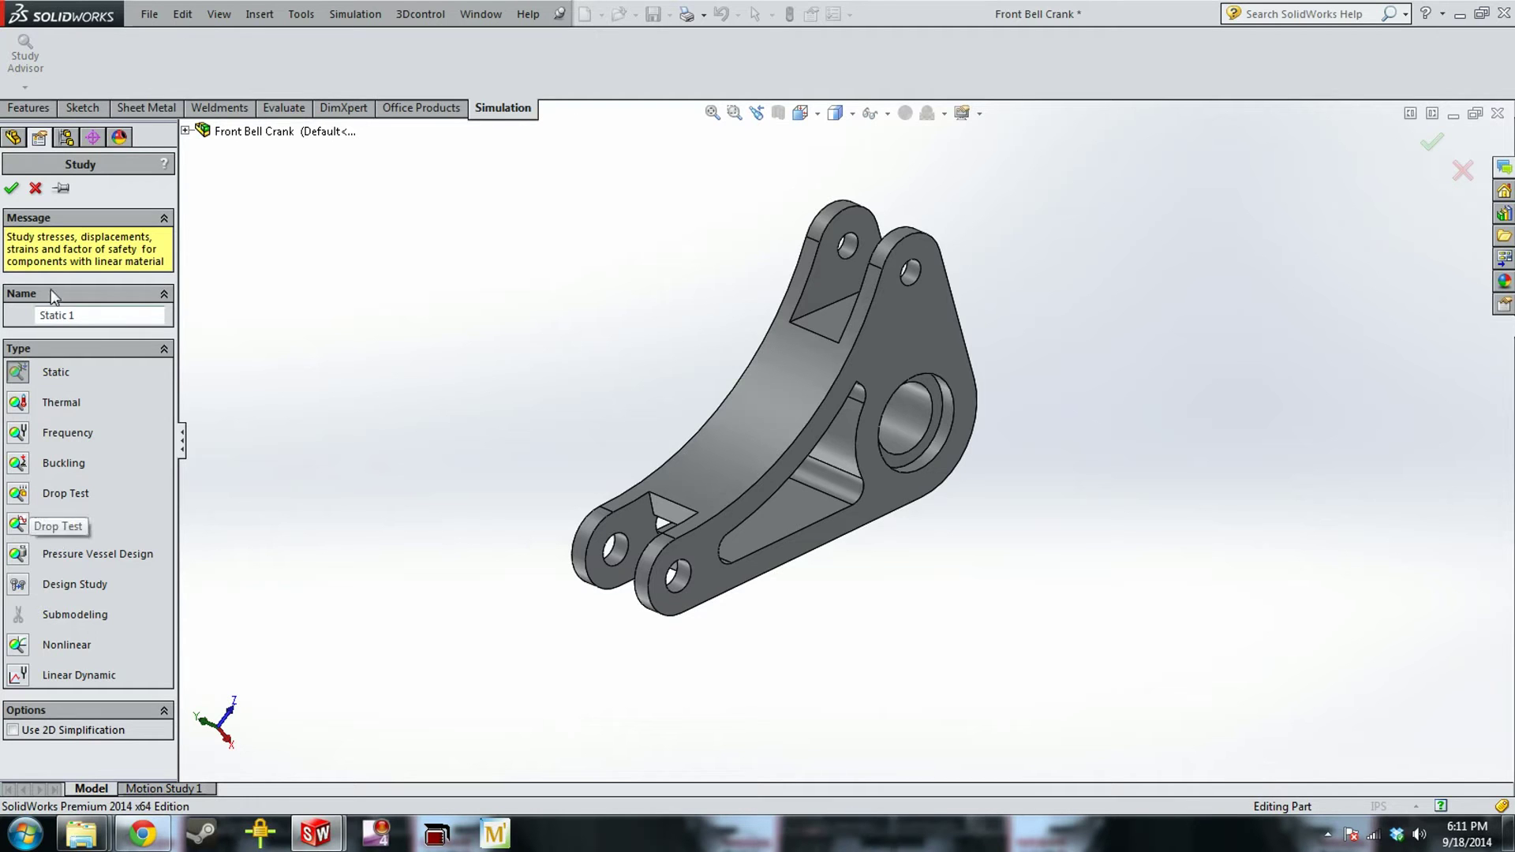
pyautogui.click(12, 190)
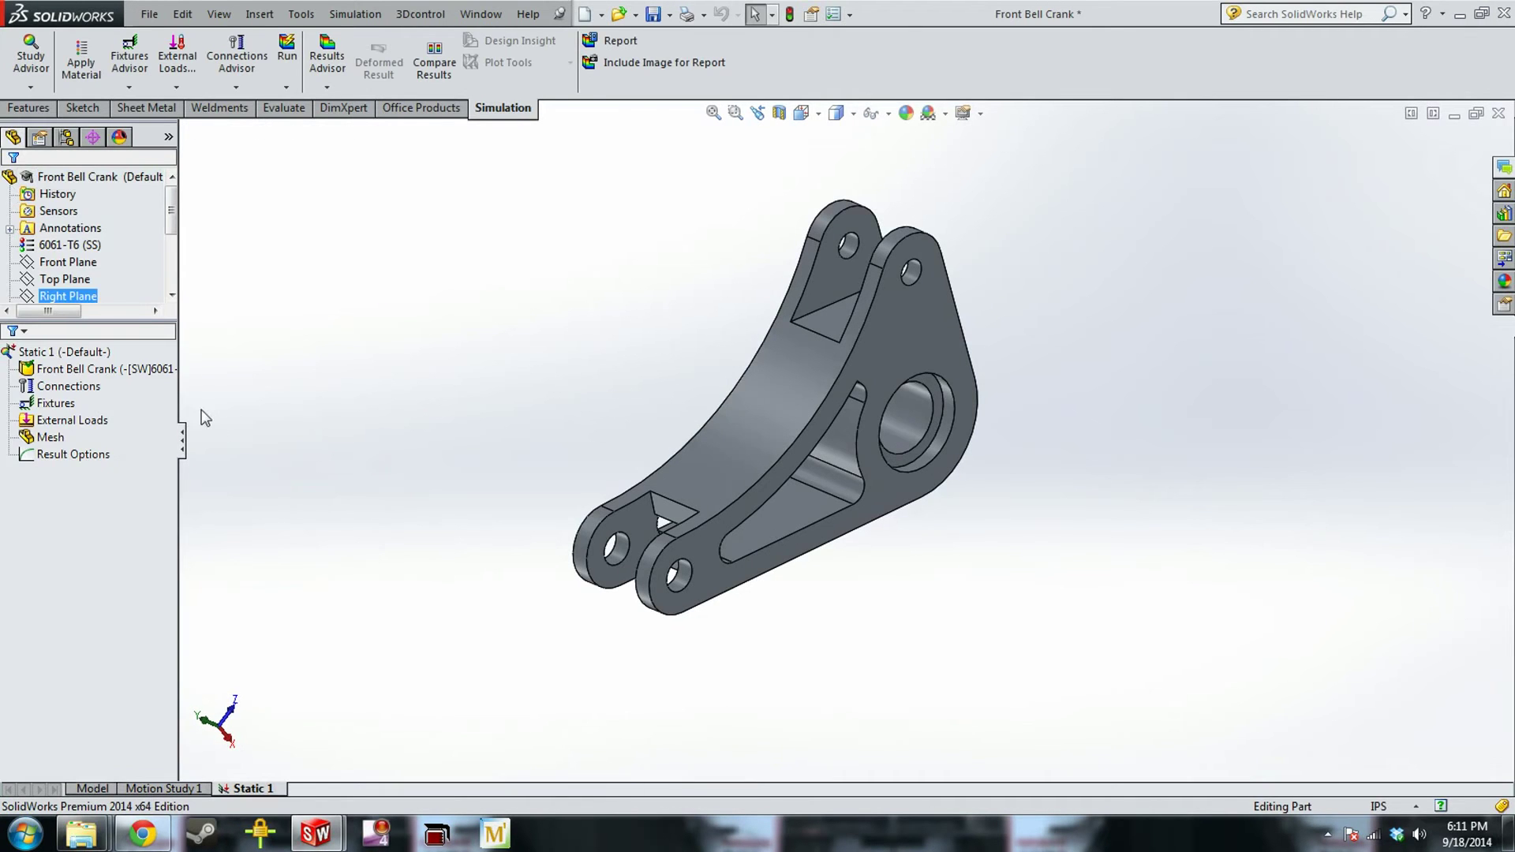
pyautogui.rightClick(94, 352)
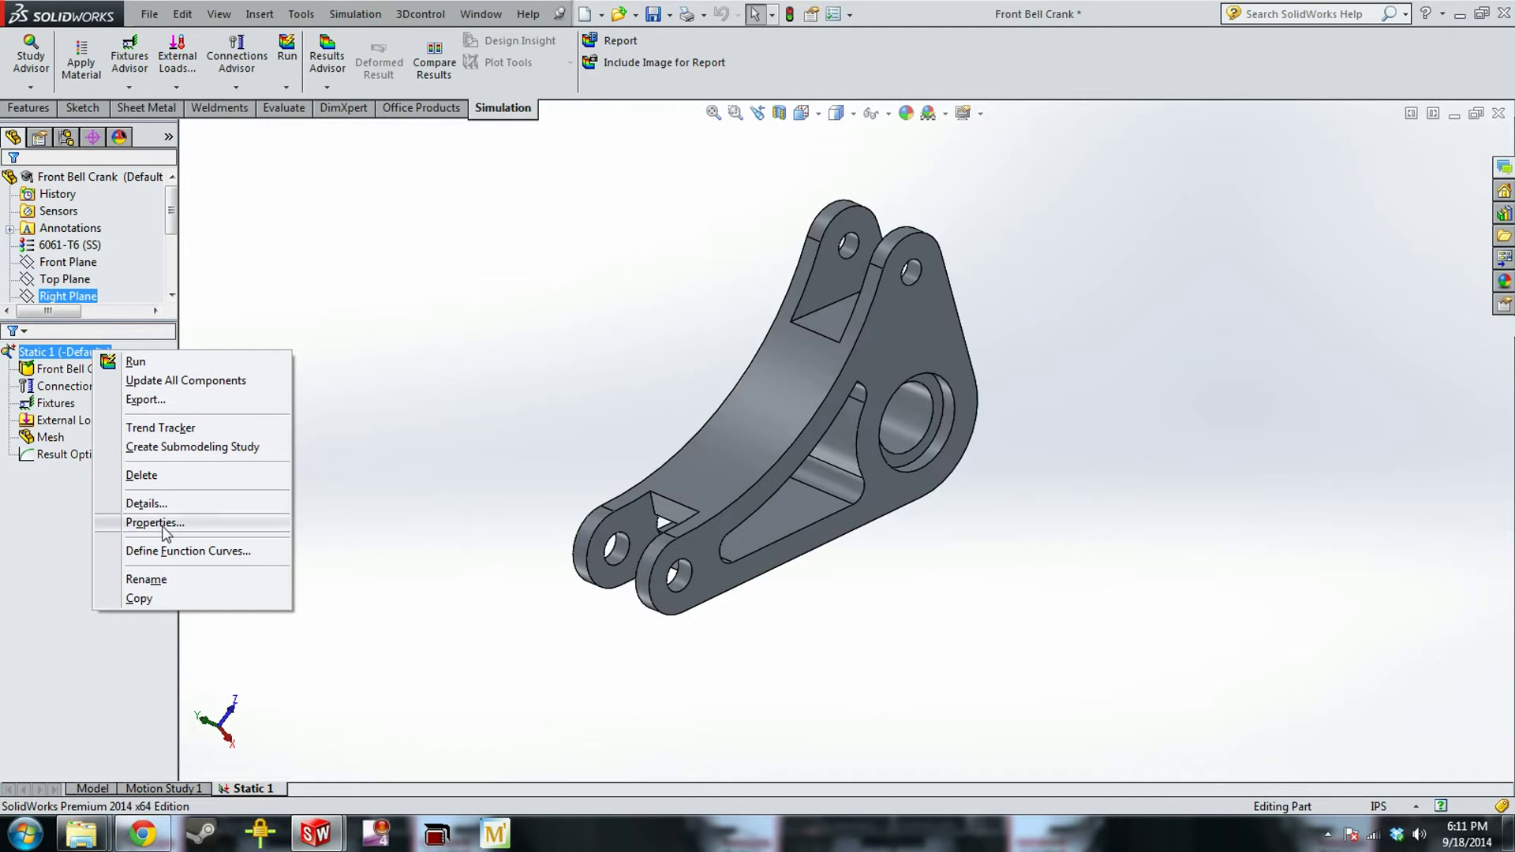
pyautogui.click(505, 438)
pyautogui.click(78, 405)
pyautogui.click(358, 357)
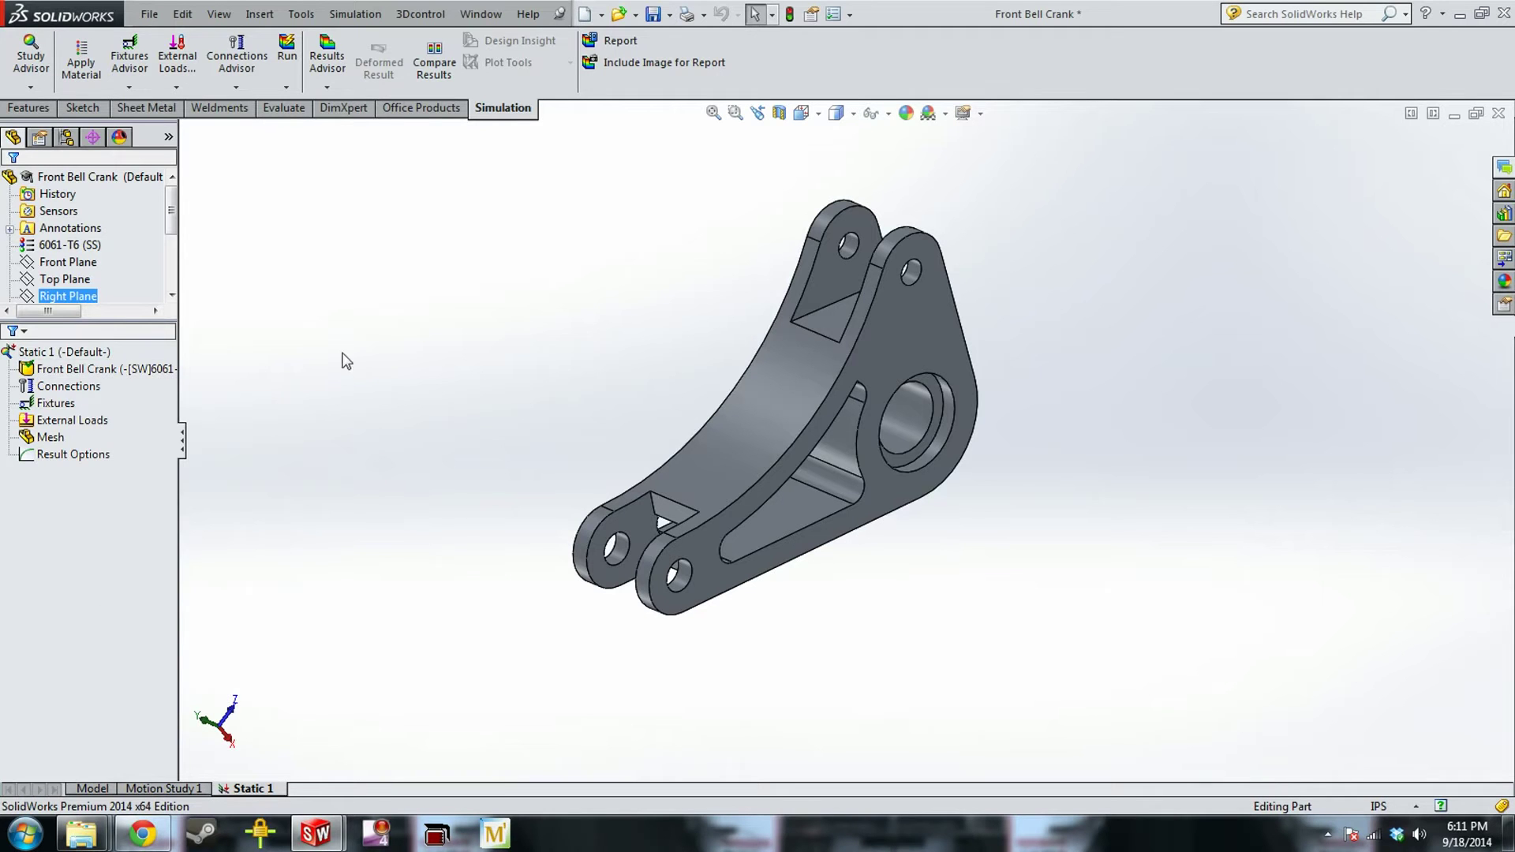
# Set the static study's results folder to FEA Test inside the Solidoworks Scratch folder
pyautogui.click(90, 355)
pyautogui.rightClick(90, 360)
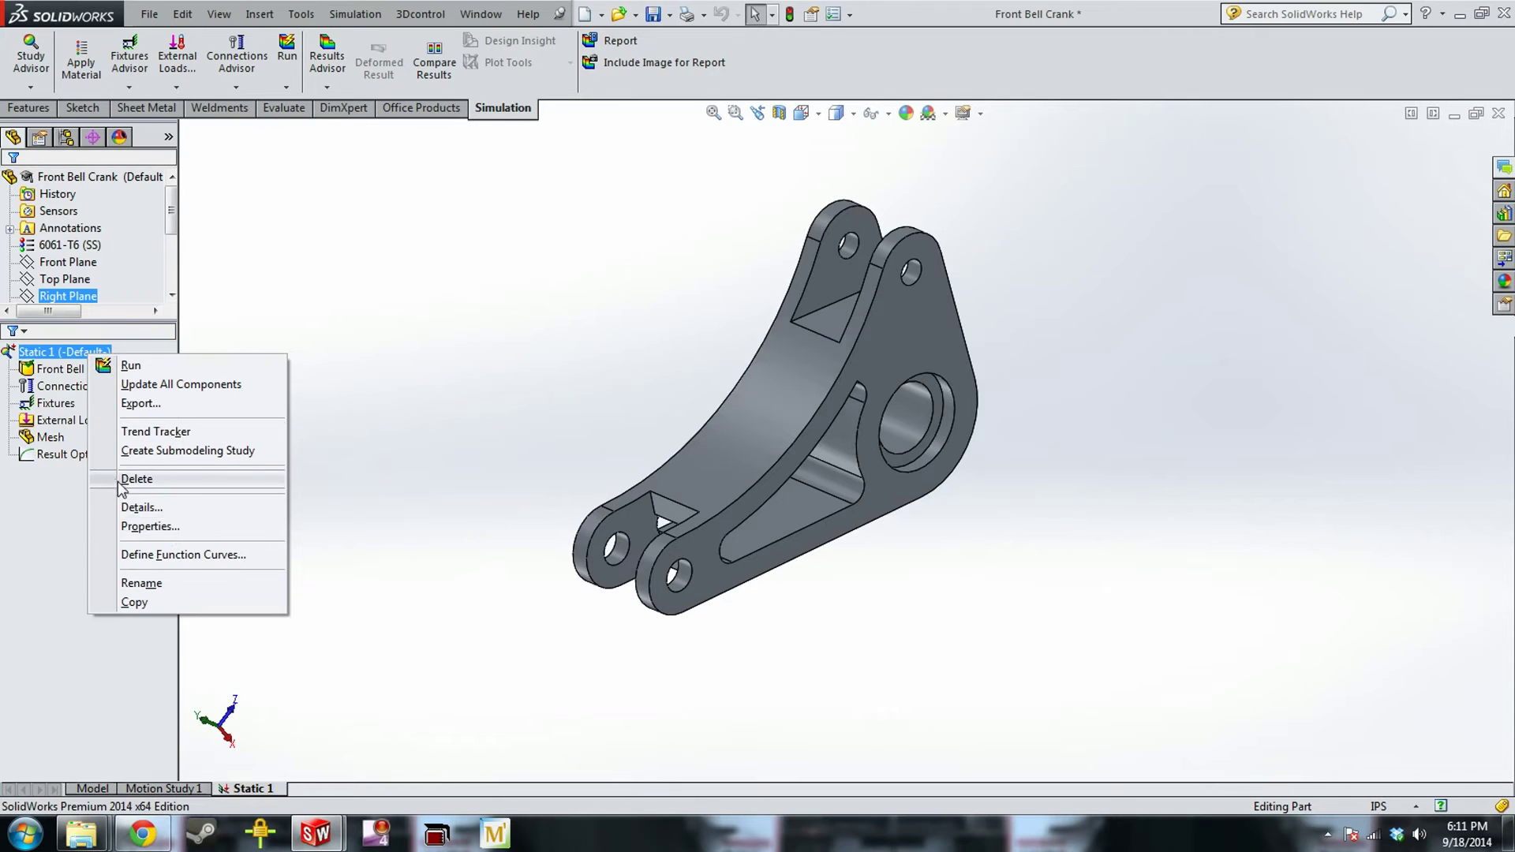
pyautogui.click(157, 529)
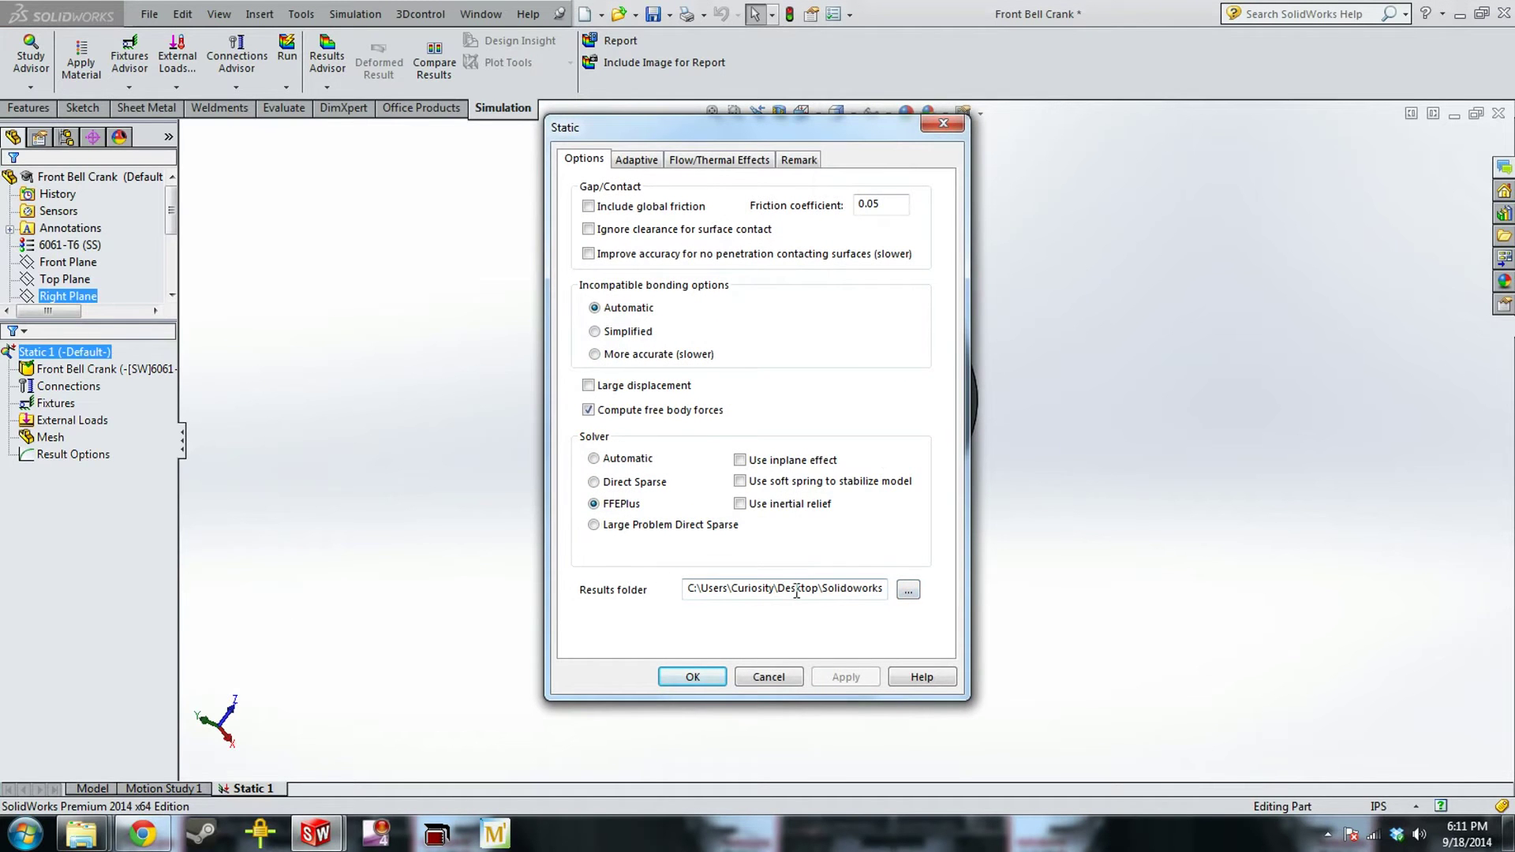
pyautogui.click(908, 589)
pyautogui.moveTo(893, 396); pyautogui.dragTo(903, 448)
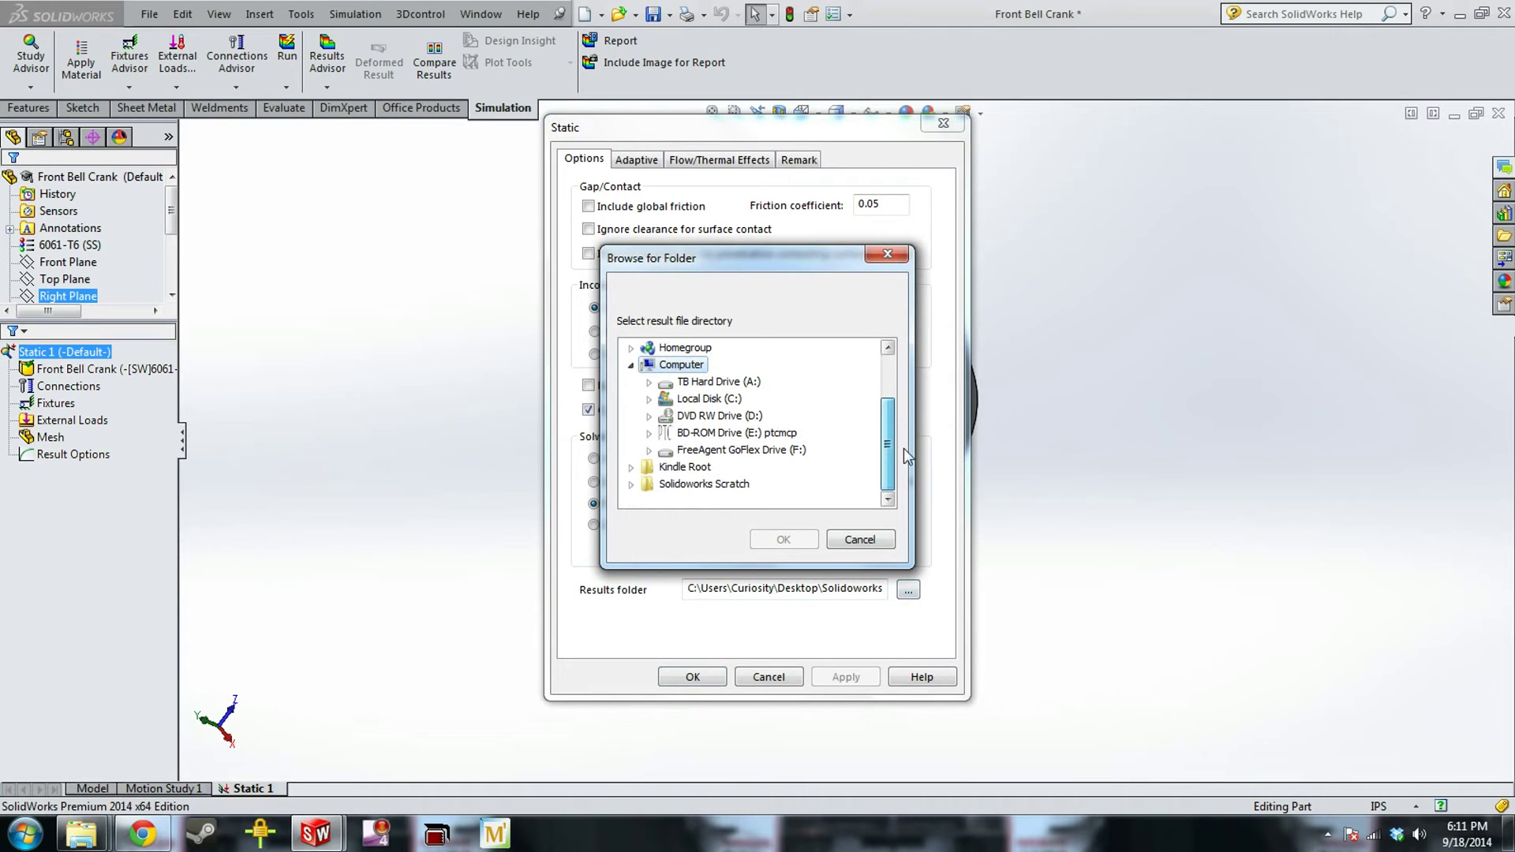
pyautogui.click(698, 483)
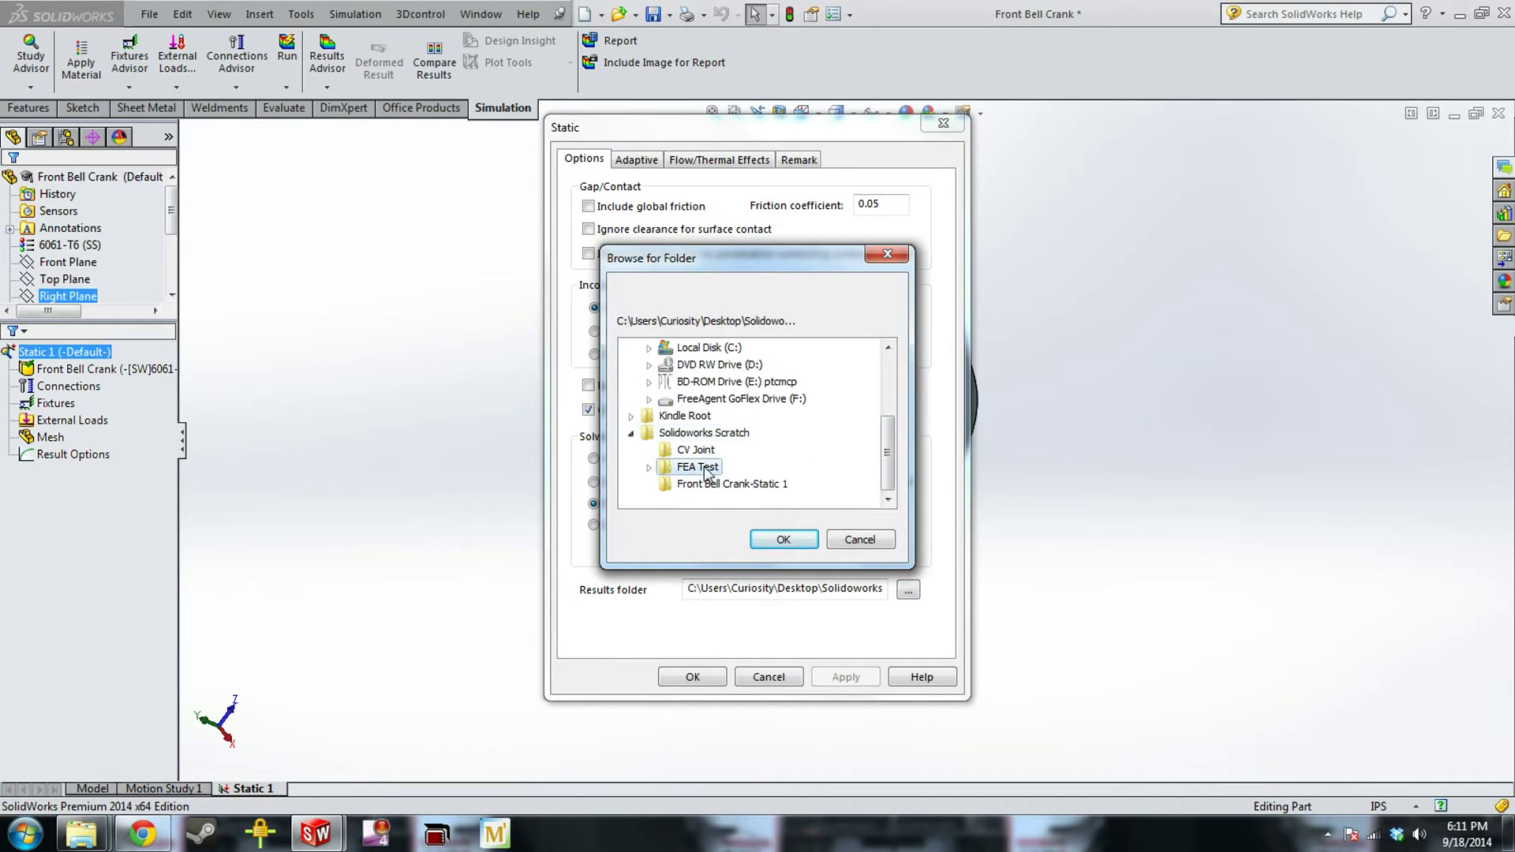
pyautogui.click(764, 543)
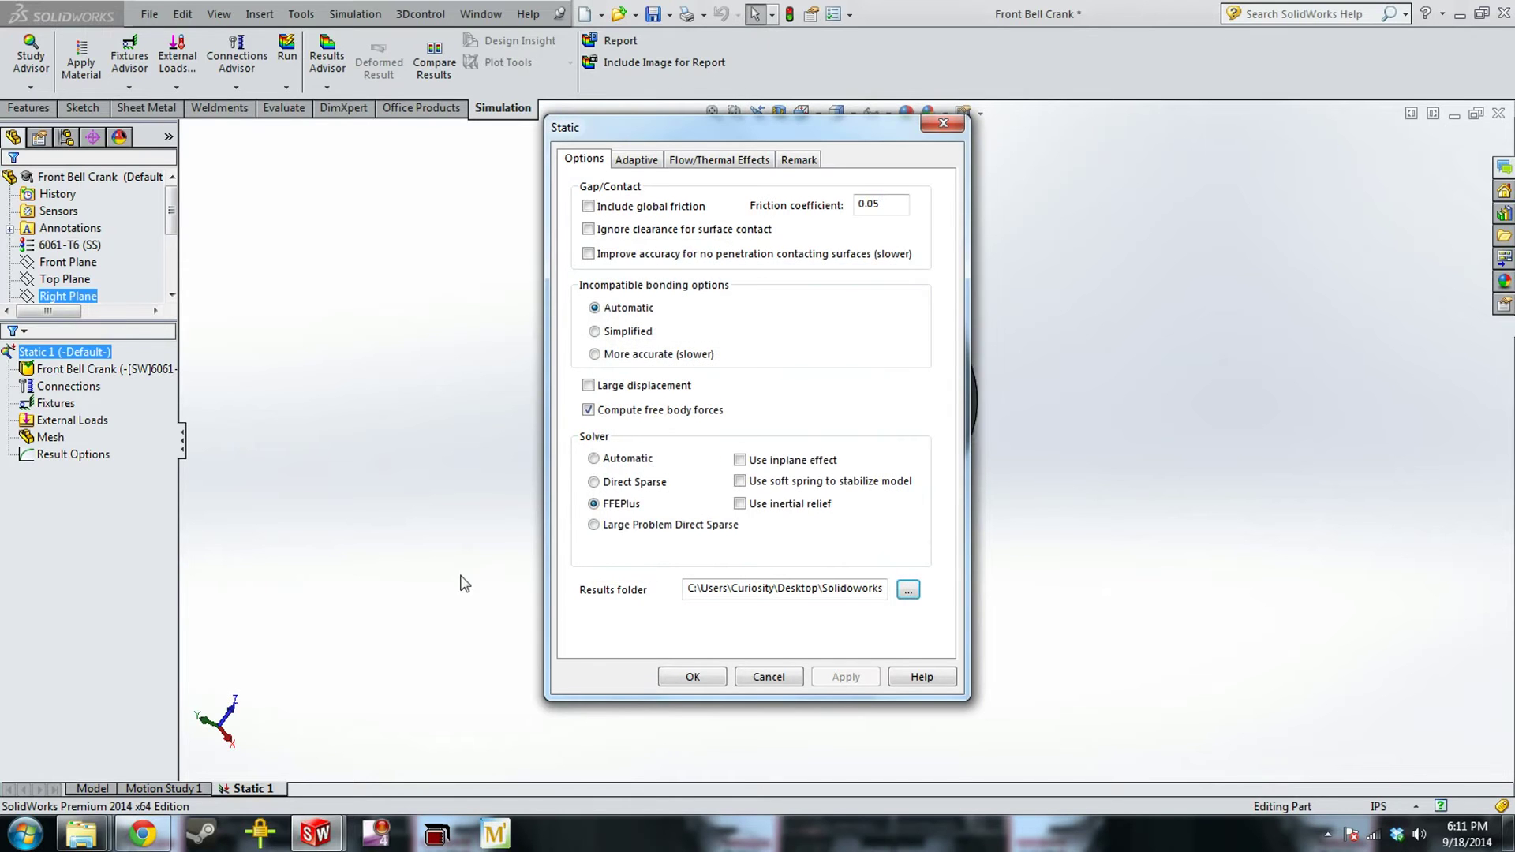
pyautogui.click(715, 677)
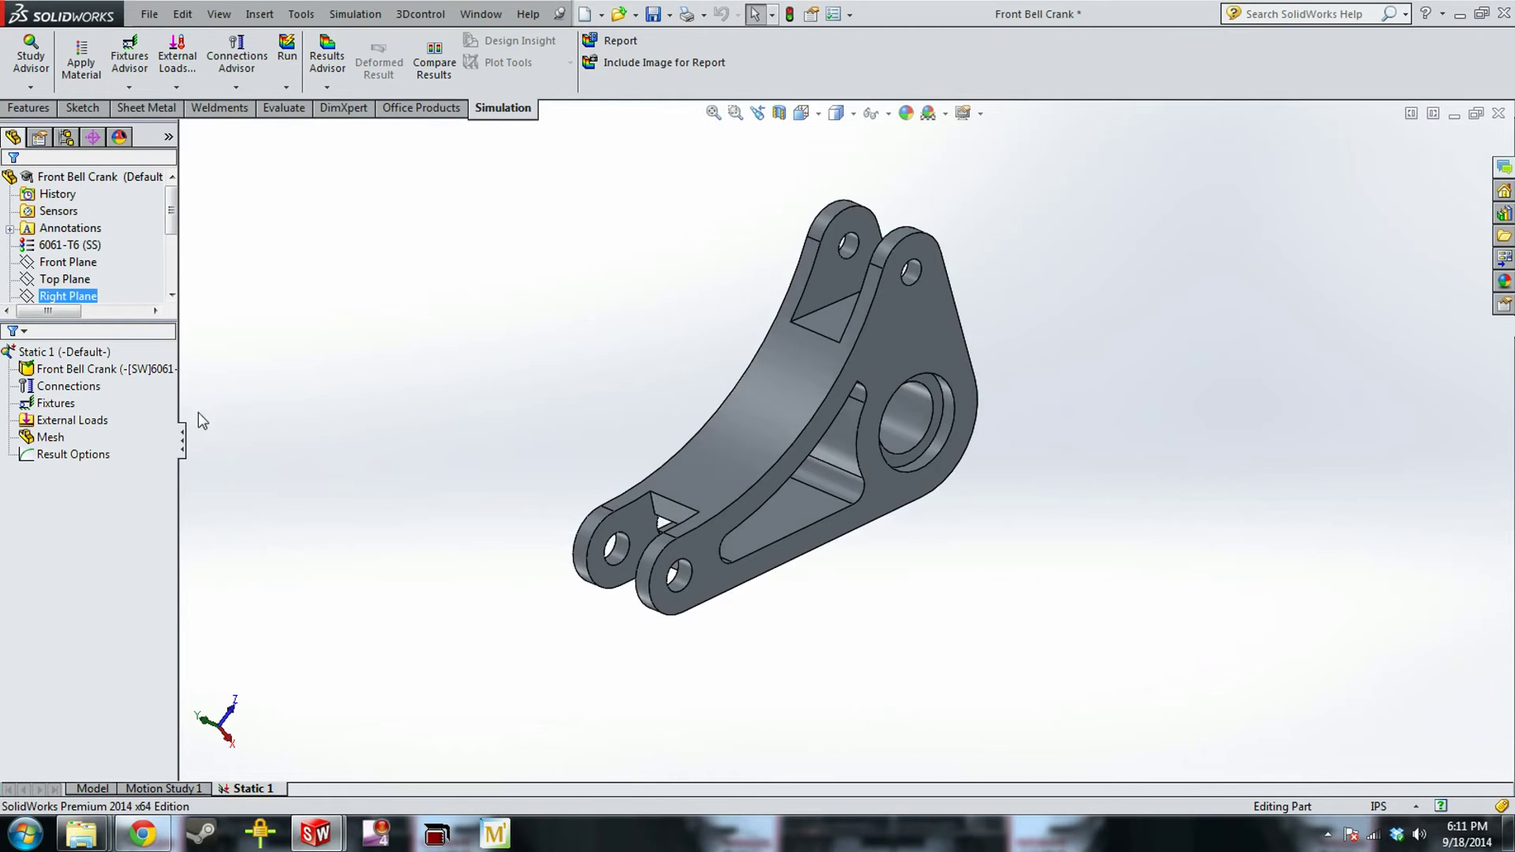
# Look over the study's external loads, mesh and fixtures entries and examine the crank's large pivot bore from several angles
pyautogui.click(160, 439)
pyautogui.click(67, 421)
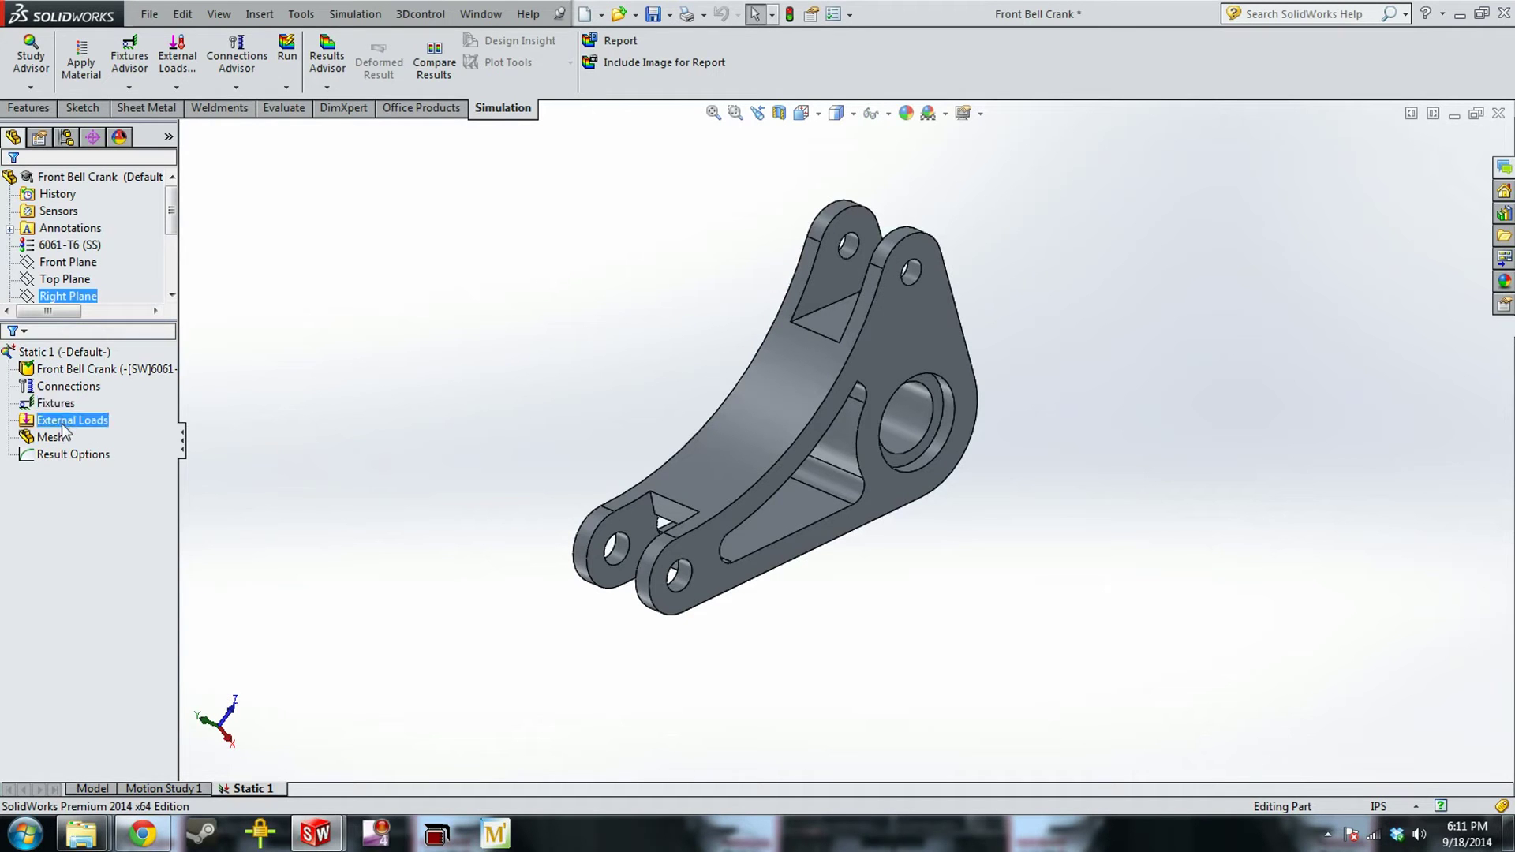
pyautogui.click(51, 437)
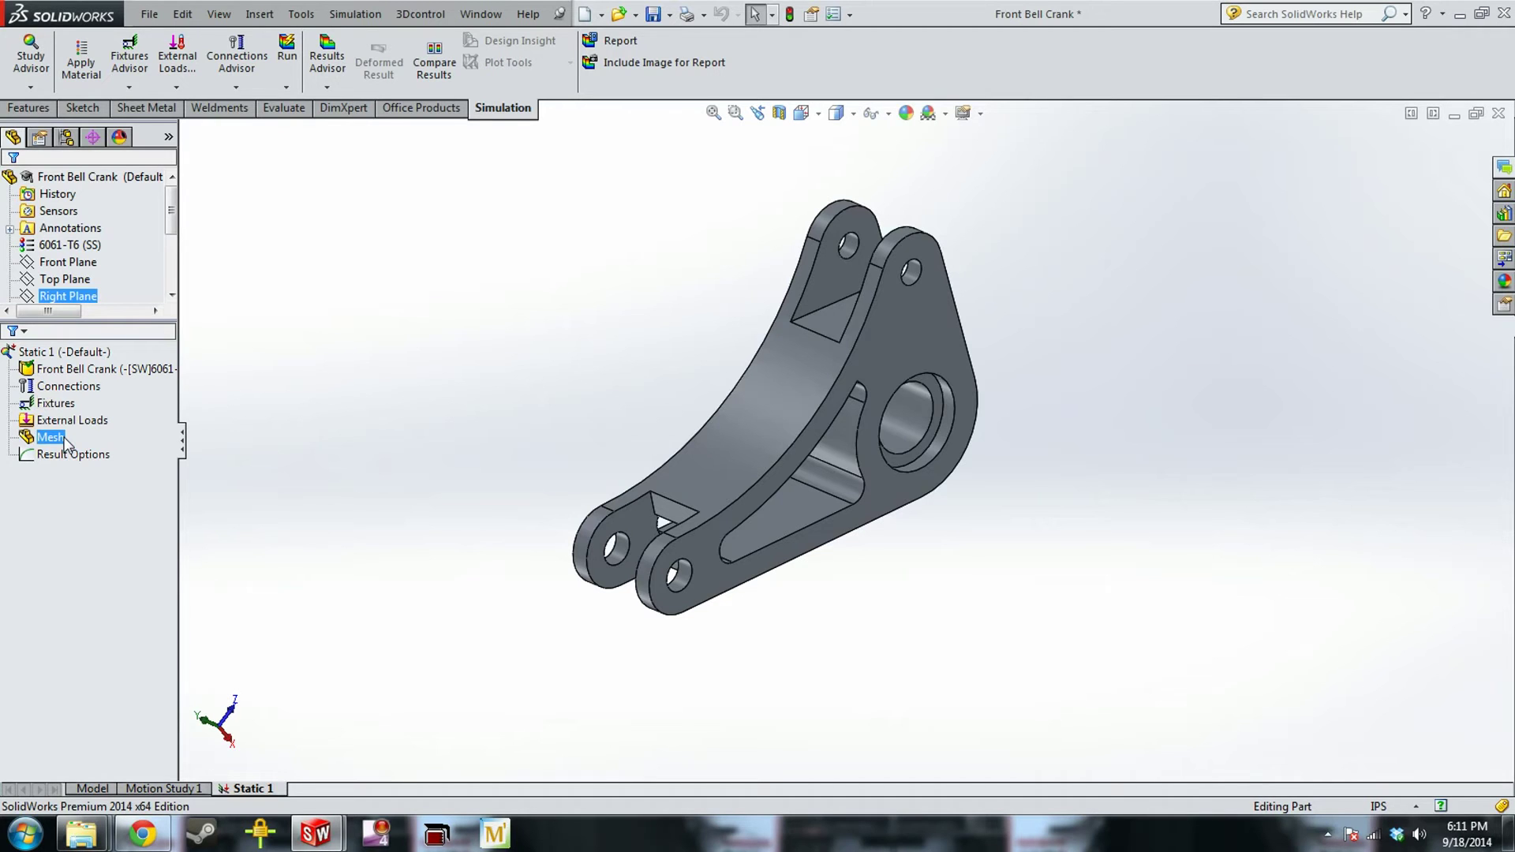
pyautogui.click(87, 421)
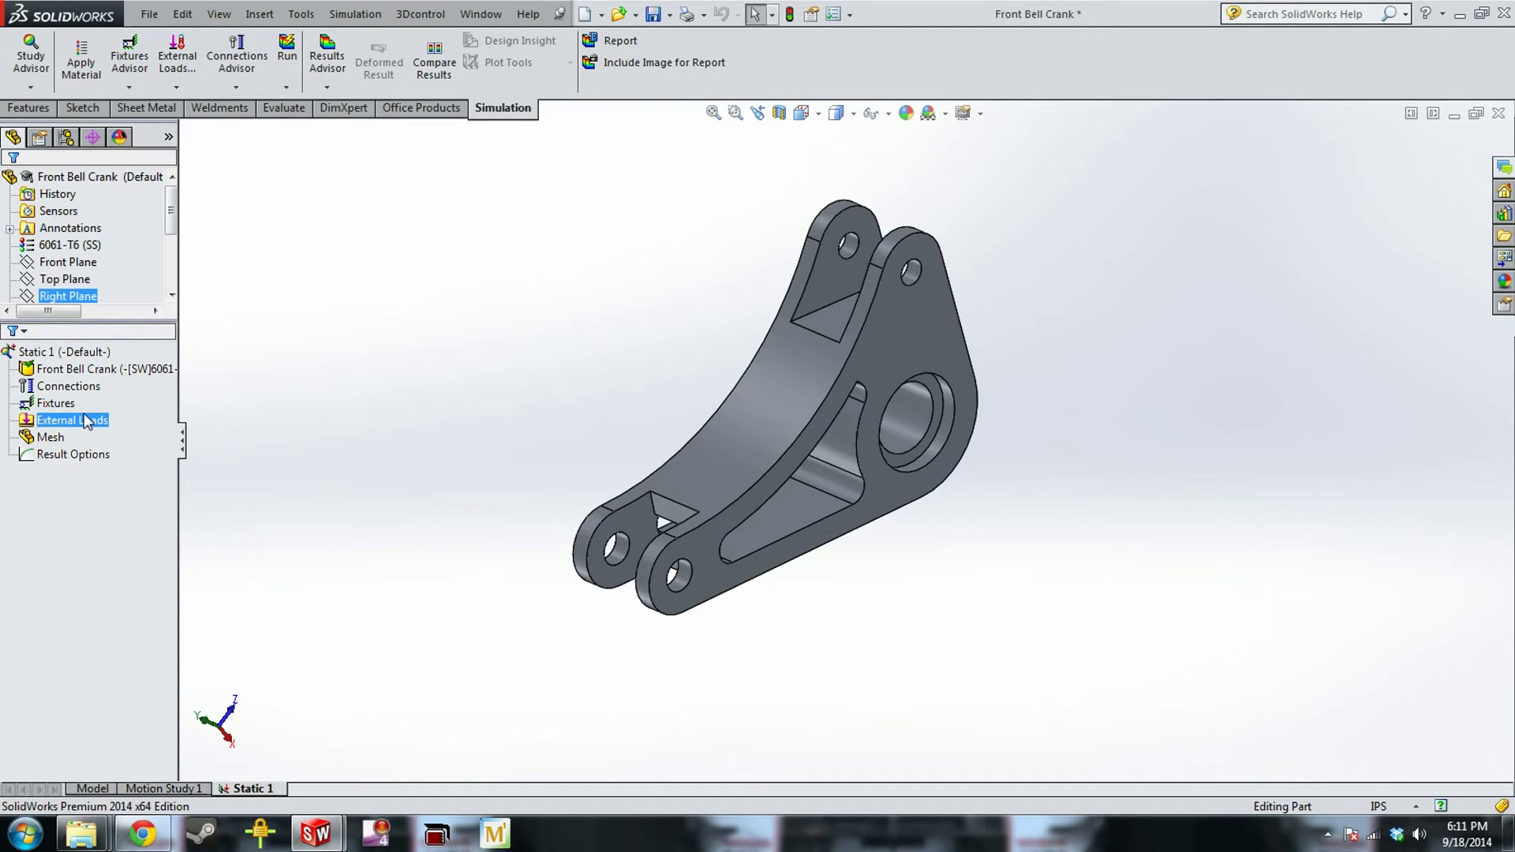
pyautogui.click(57, 403)
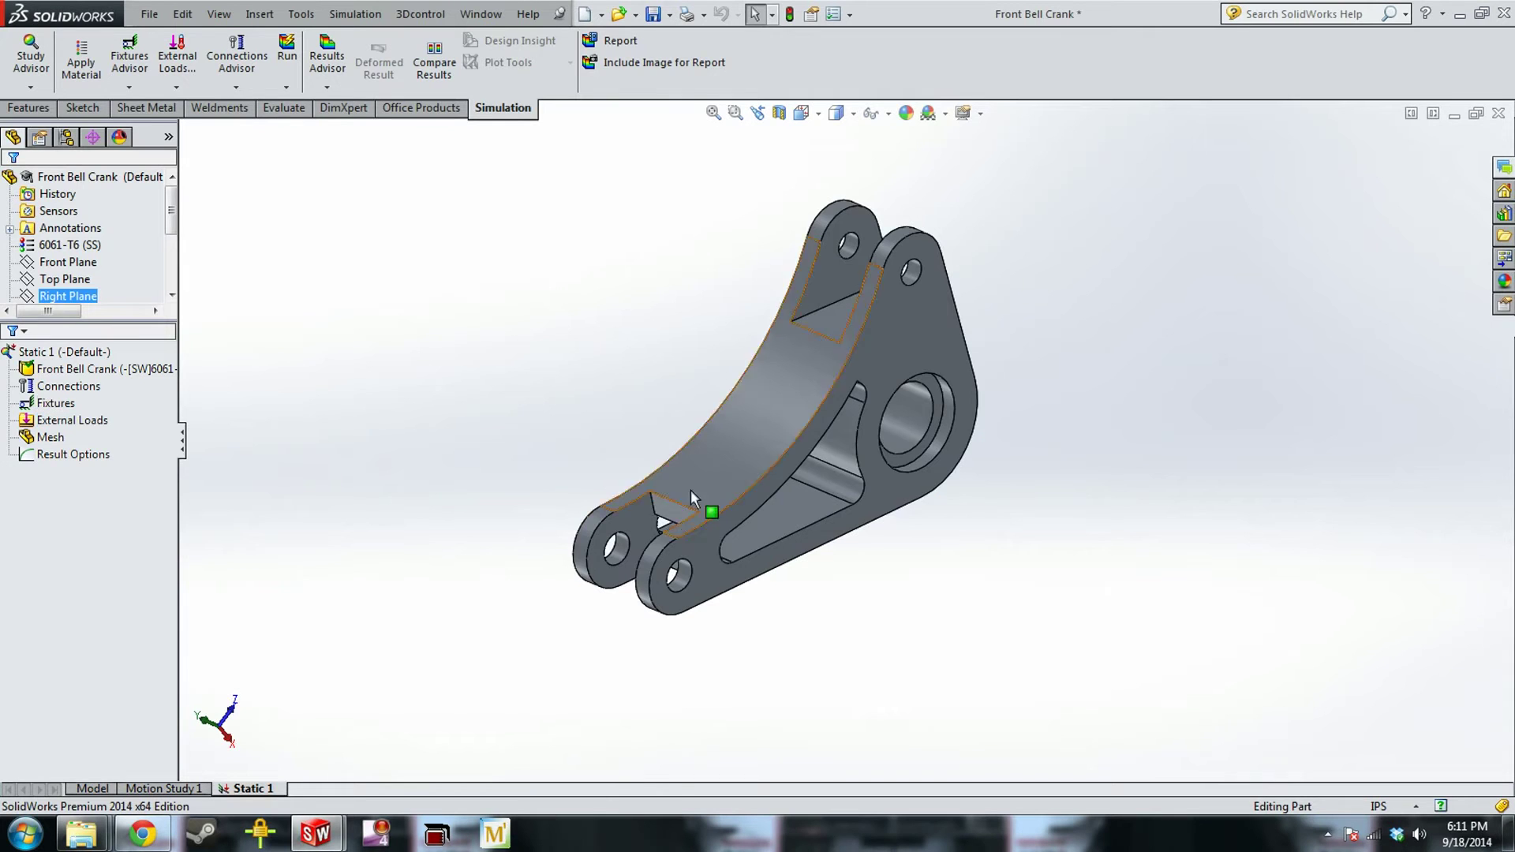
pyautogui.moveTo(689, 490); pyautogui.dragTo(877, 423, button='middle')
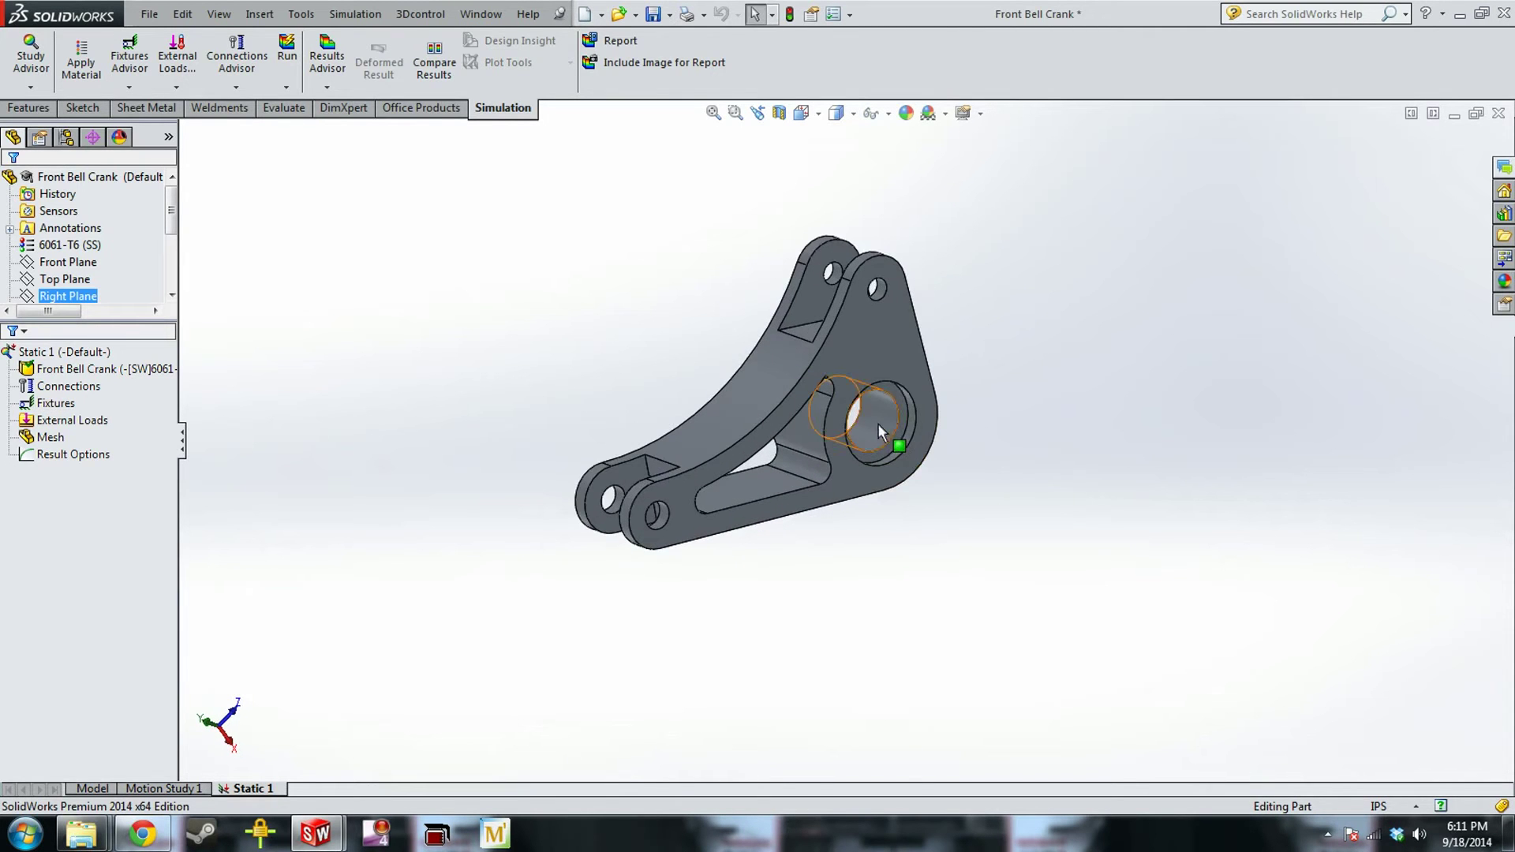
pyautogui.click(877, 423)
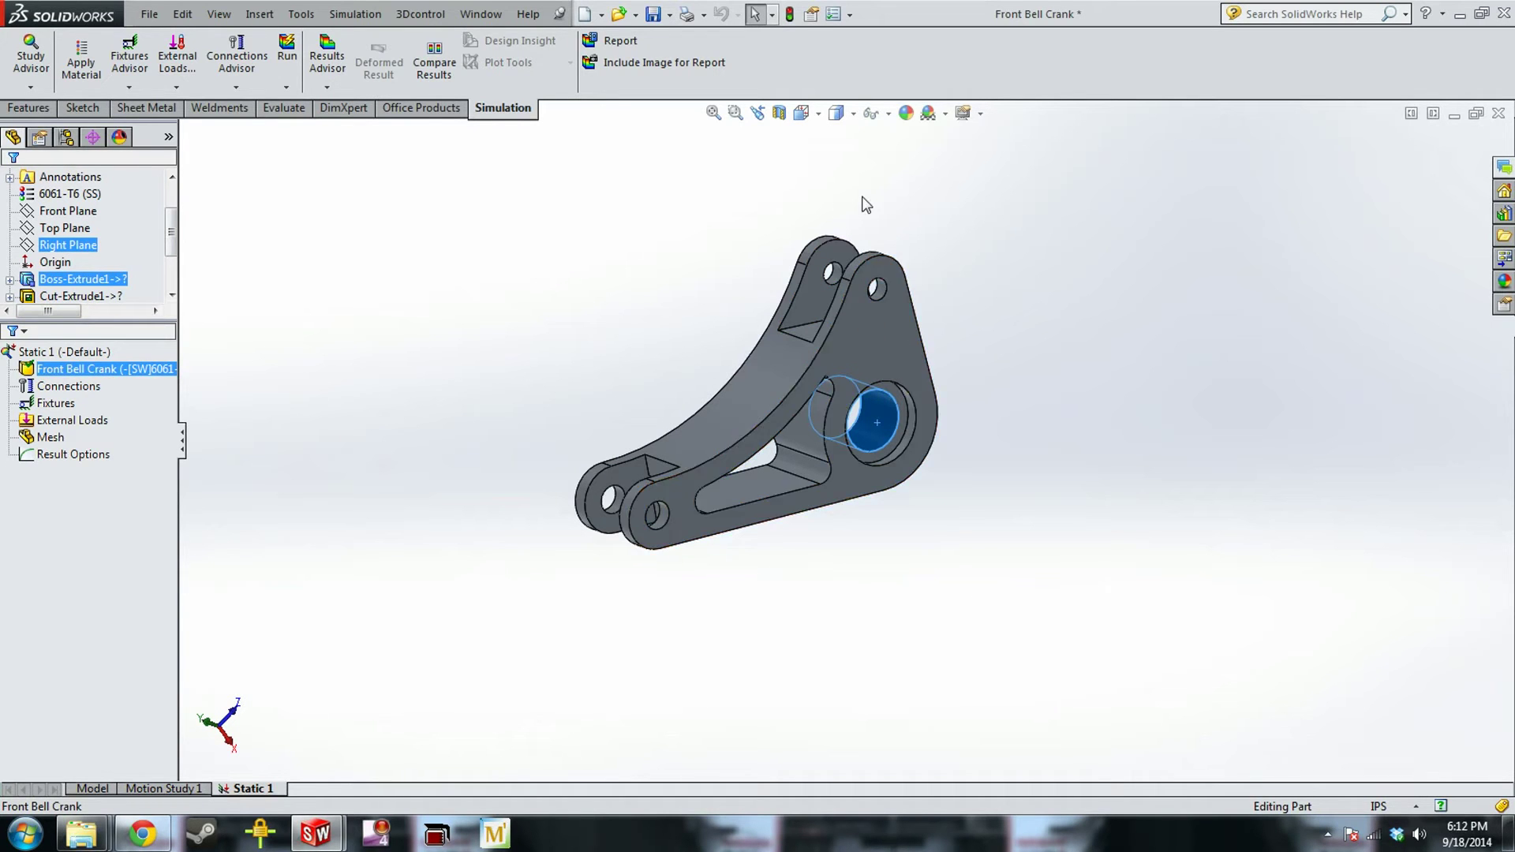
pyautogui.moveTo(866, 205); pyautogui.dragTo(886, 236, button='middle')
pyautogui.click(521, 524)
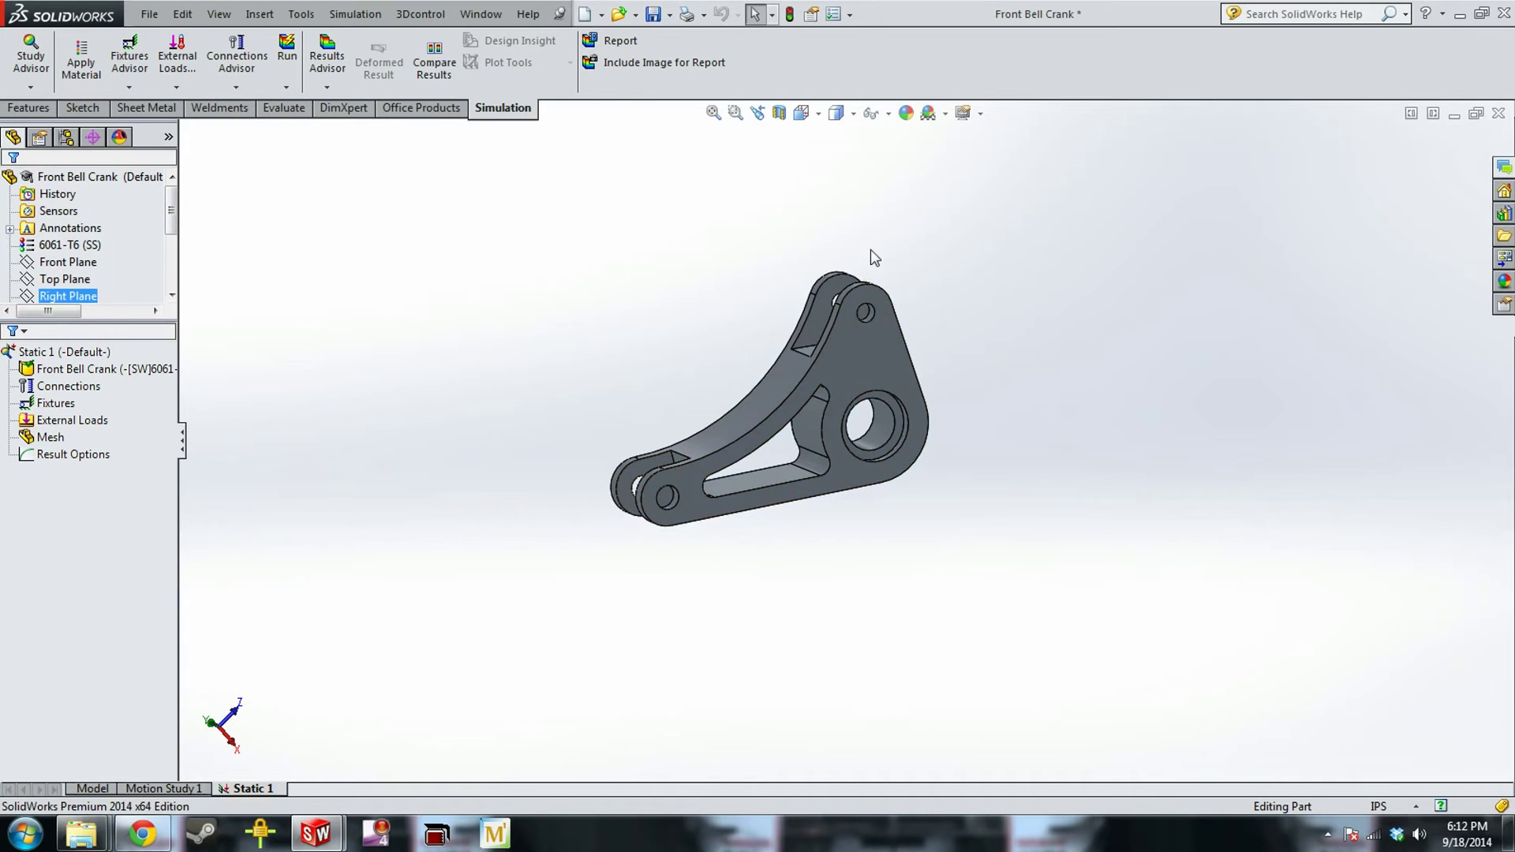
pyautogui.moveTo(936, 377); pyautogui.dragTo(923, 316, button='middle')
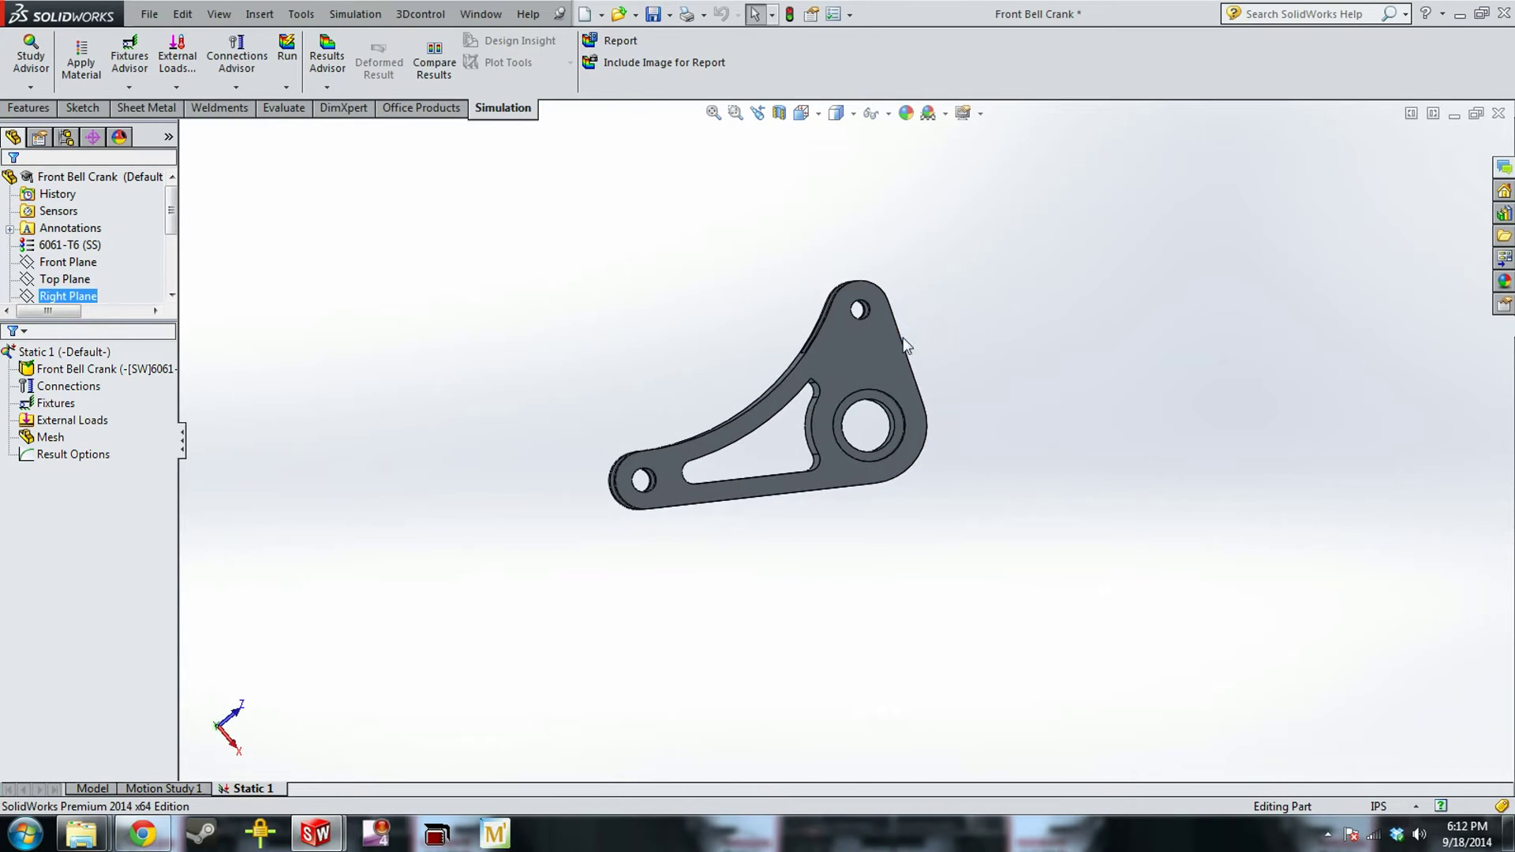
# Add a Fixed Hinge fixture to the cylindrical inner face of the crank's large pivot bore
pyautogui.click(57, 404)
pyautogui.rightClick(95, 428)
pyautogui.rightClick(58, 403)
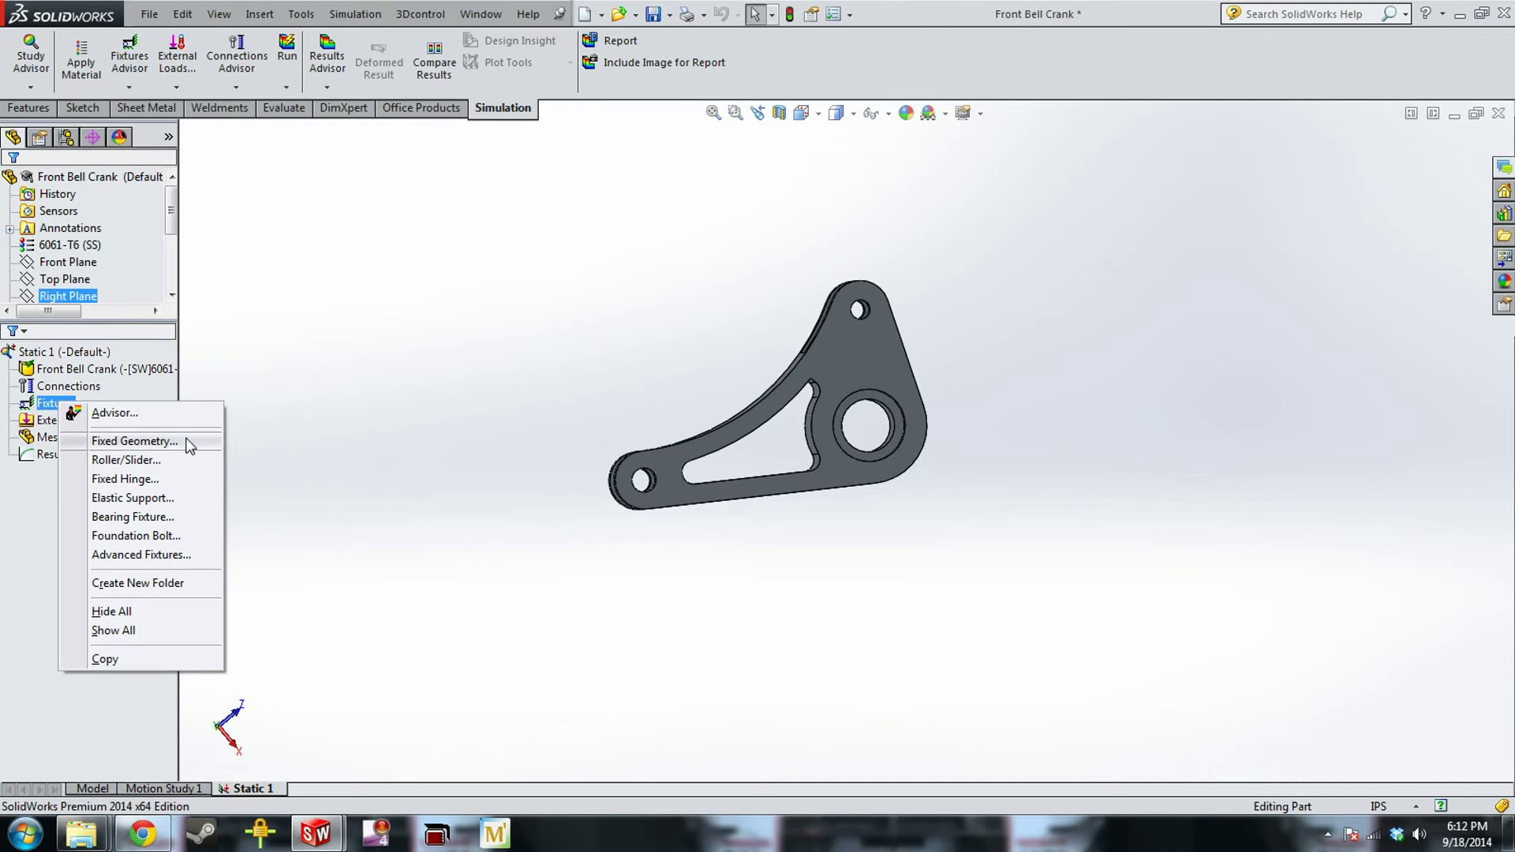
pyautogui.click(154, 480)
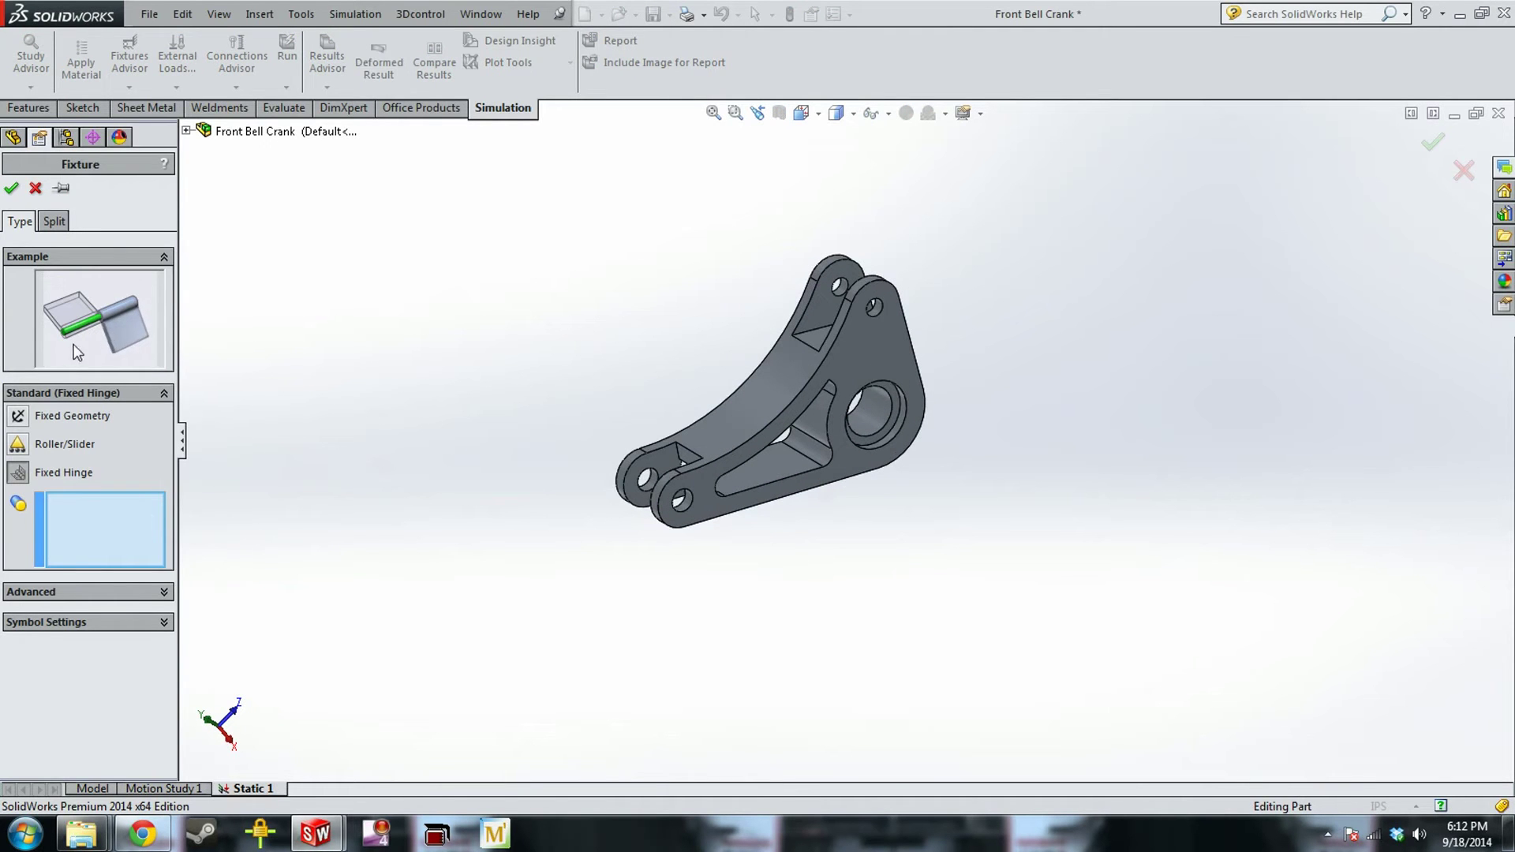
pyautogui.click(16, 418)
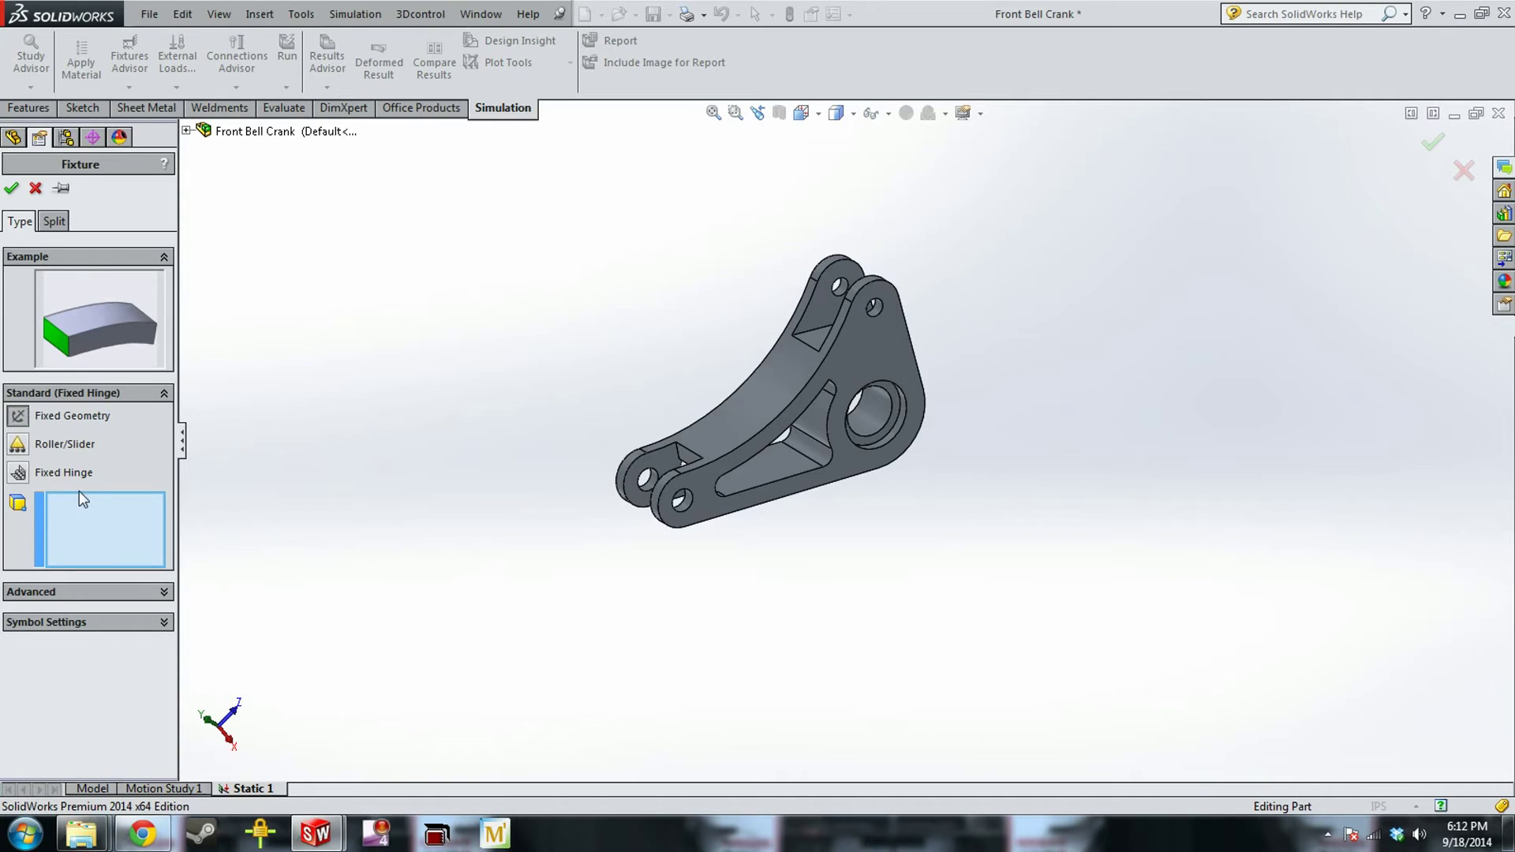
pyautogui.click(32, 471)
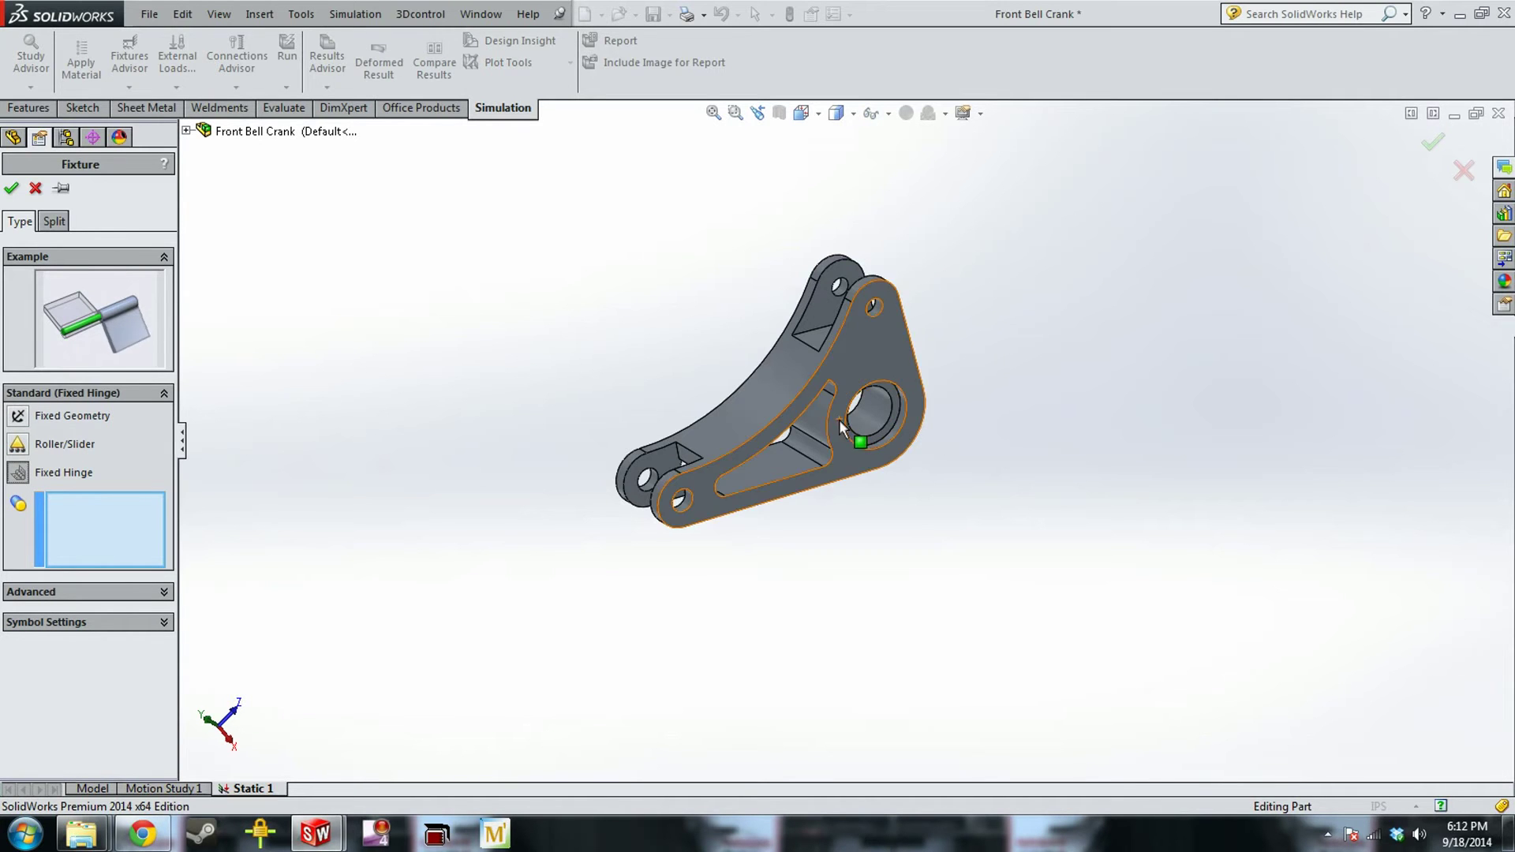
pyautogui.click(867, 421)
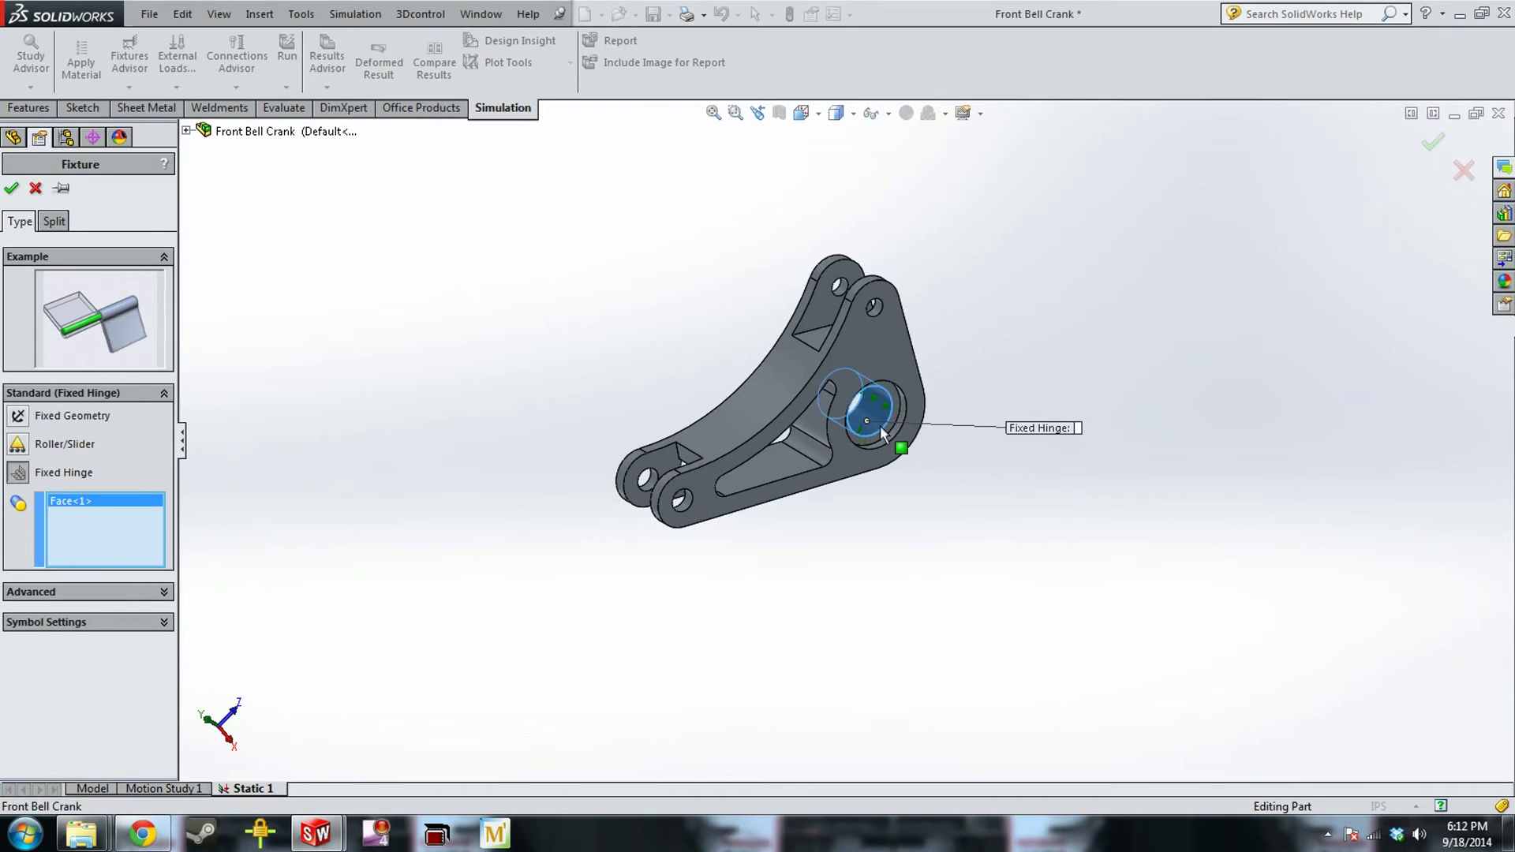
pyautogui.click(11, 188)
pyautogui.rightClick(47, 403)
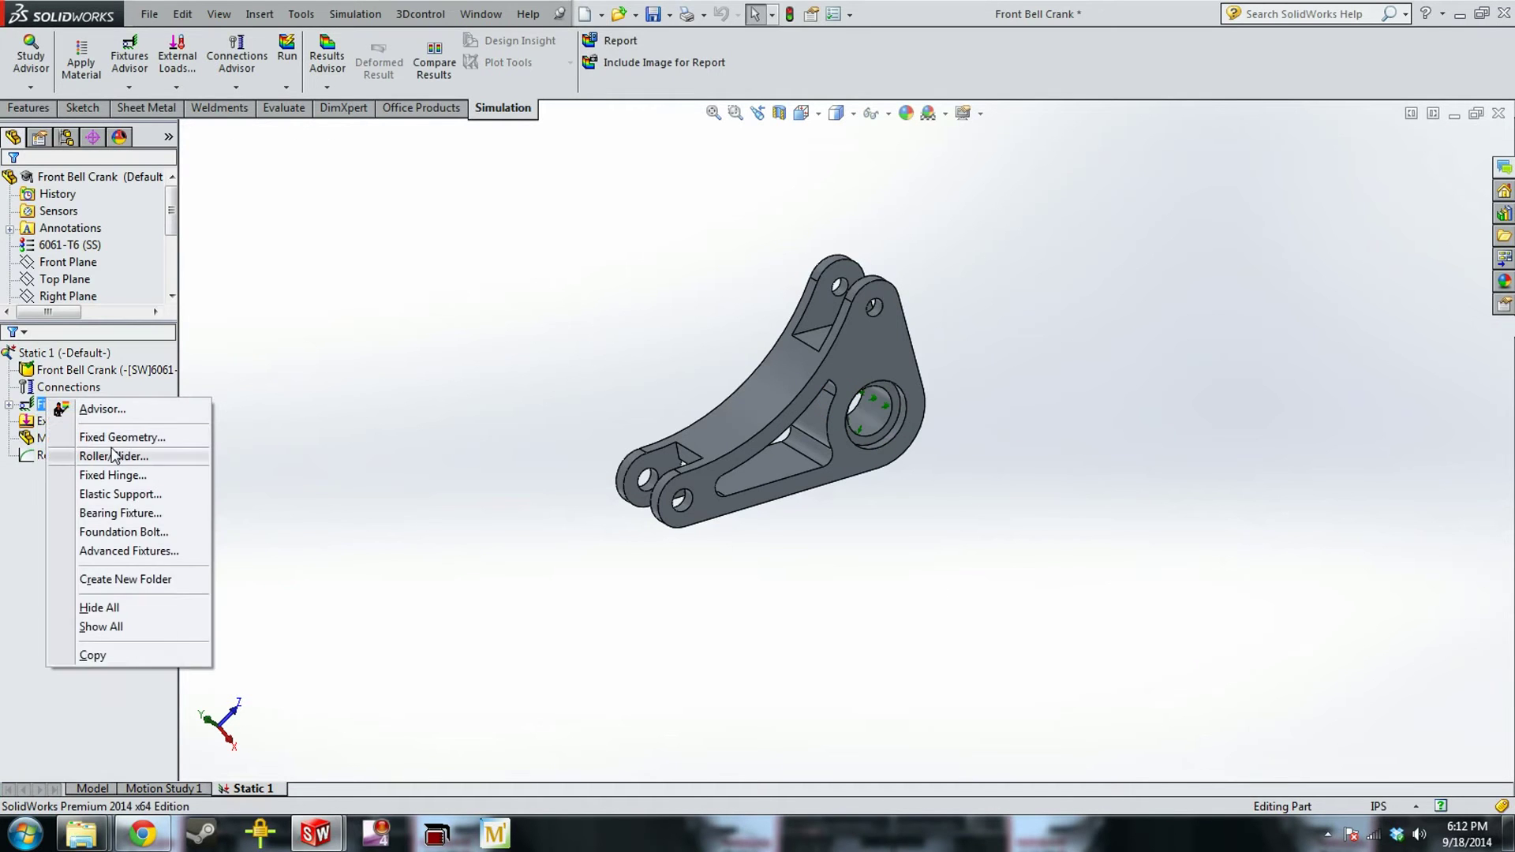
pyautogui.click(523, 411)
pyautogui.moveTo(787, 448); pyautogui.dragTo(791, 420, button='middle')
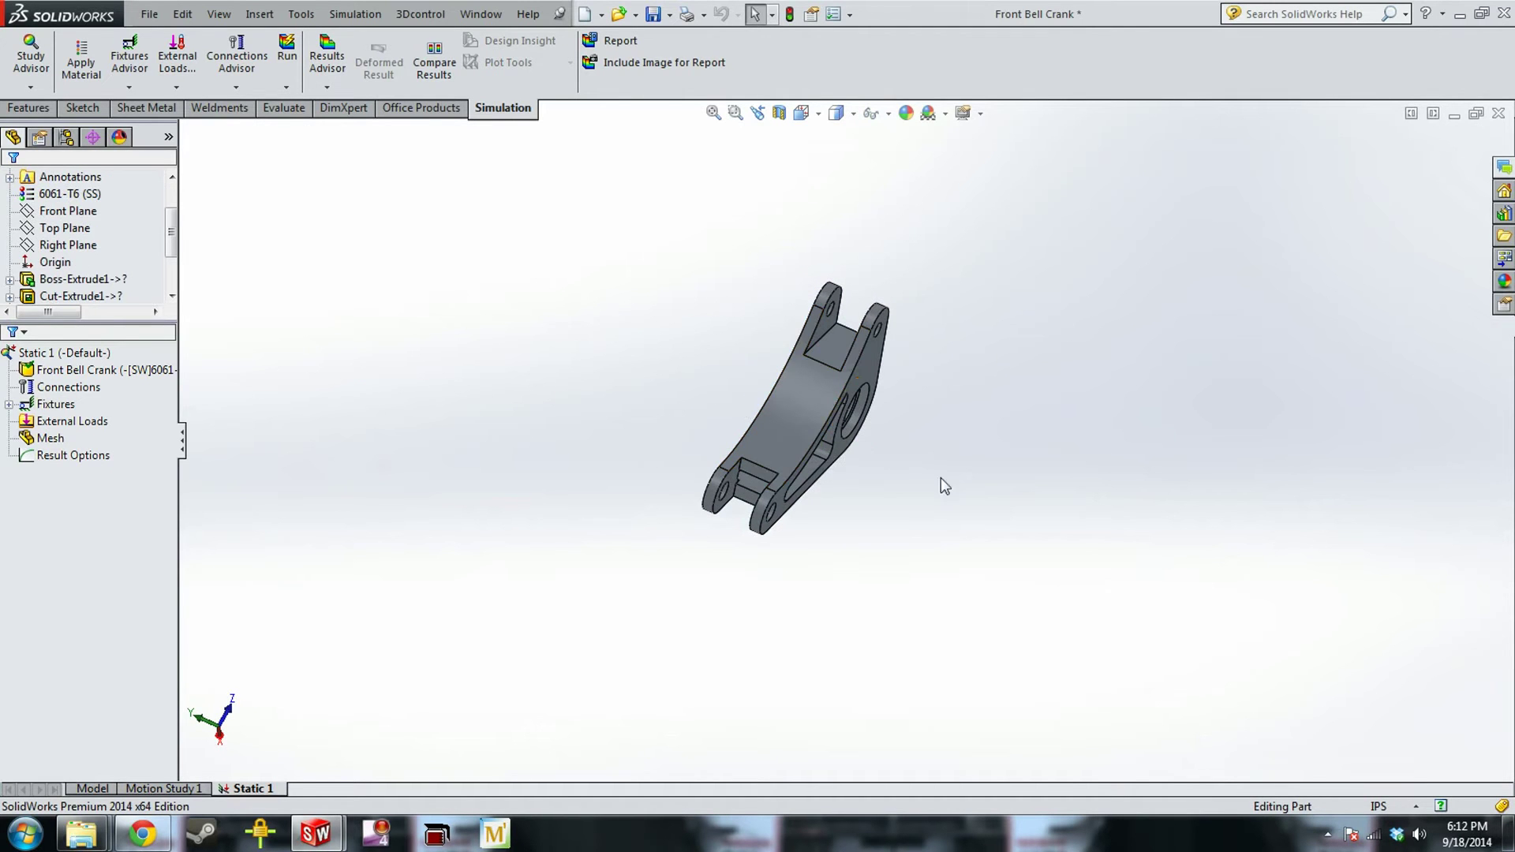
pyautogui.moveTo(805, 523); pyautogui.dragTo(541, 500, button='middle')
pyautogui.rightClick(57, 420)
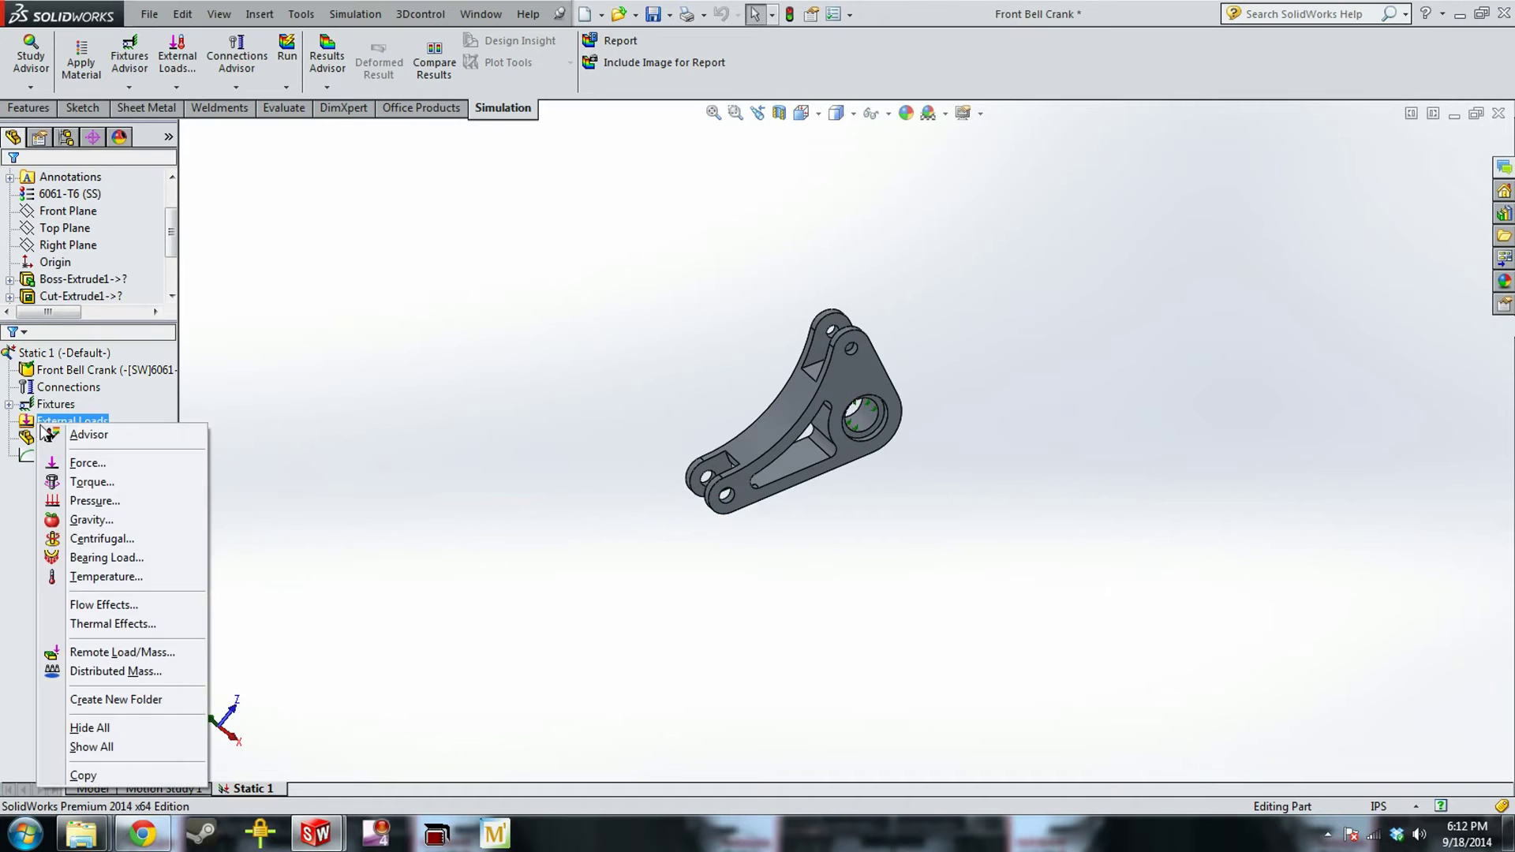
# Add a Roller/Slider fixture to the two outer flat side faces of the bell crank
pyautogui.rightClick(57, 405)
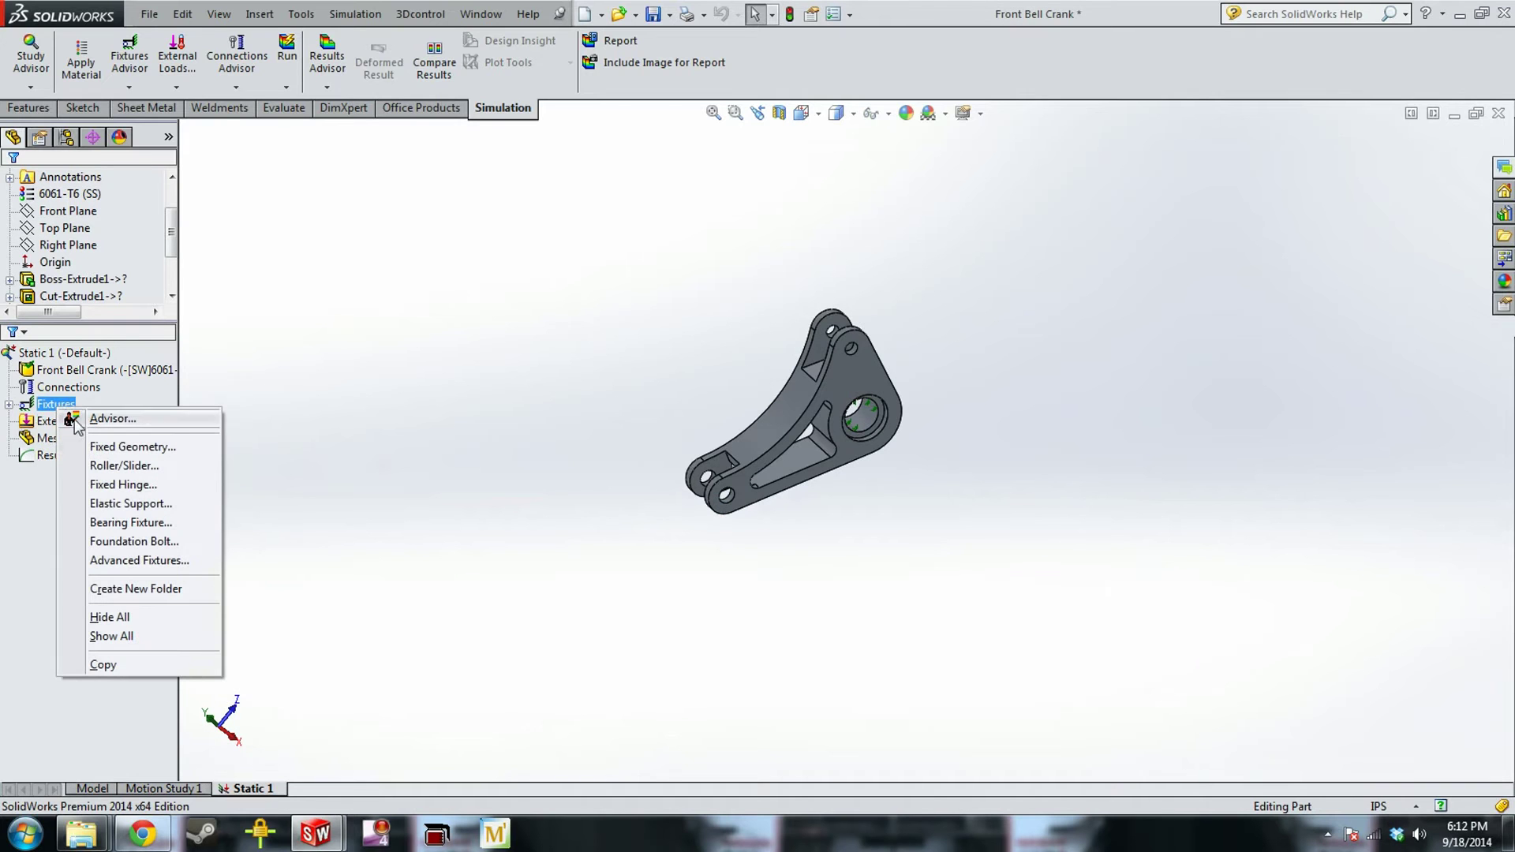
pyautogui.click(179, 468)
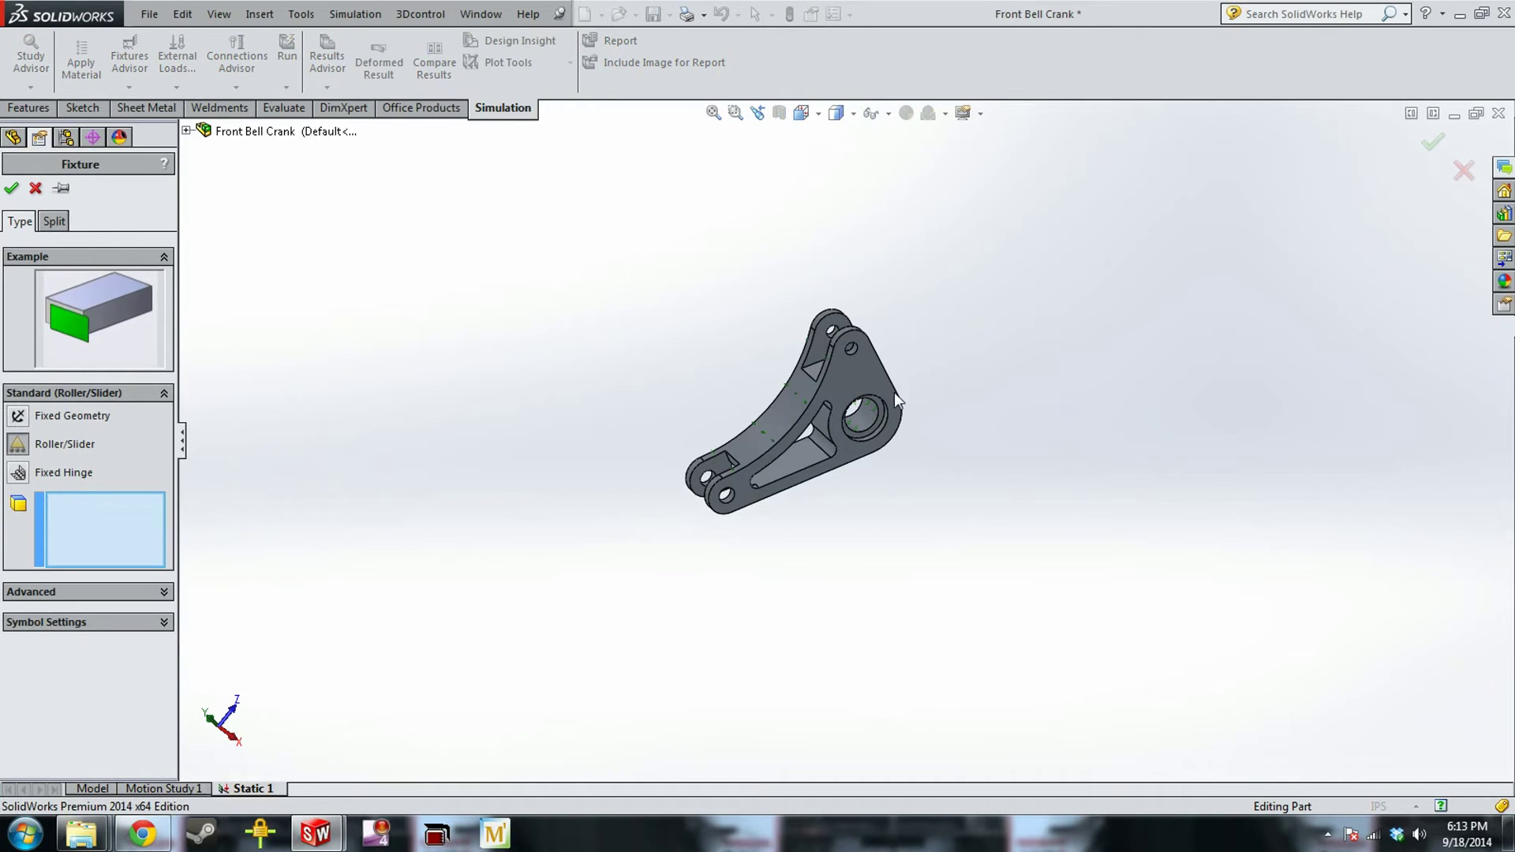
pyautogui.scroll(-5, 893, 391)
pyautogui.click(787, 413)
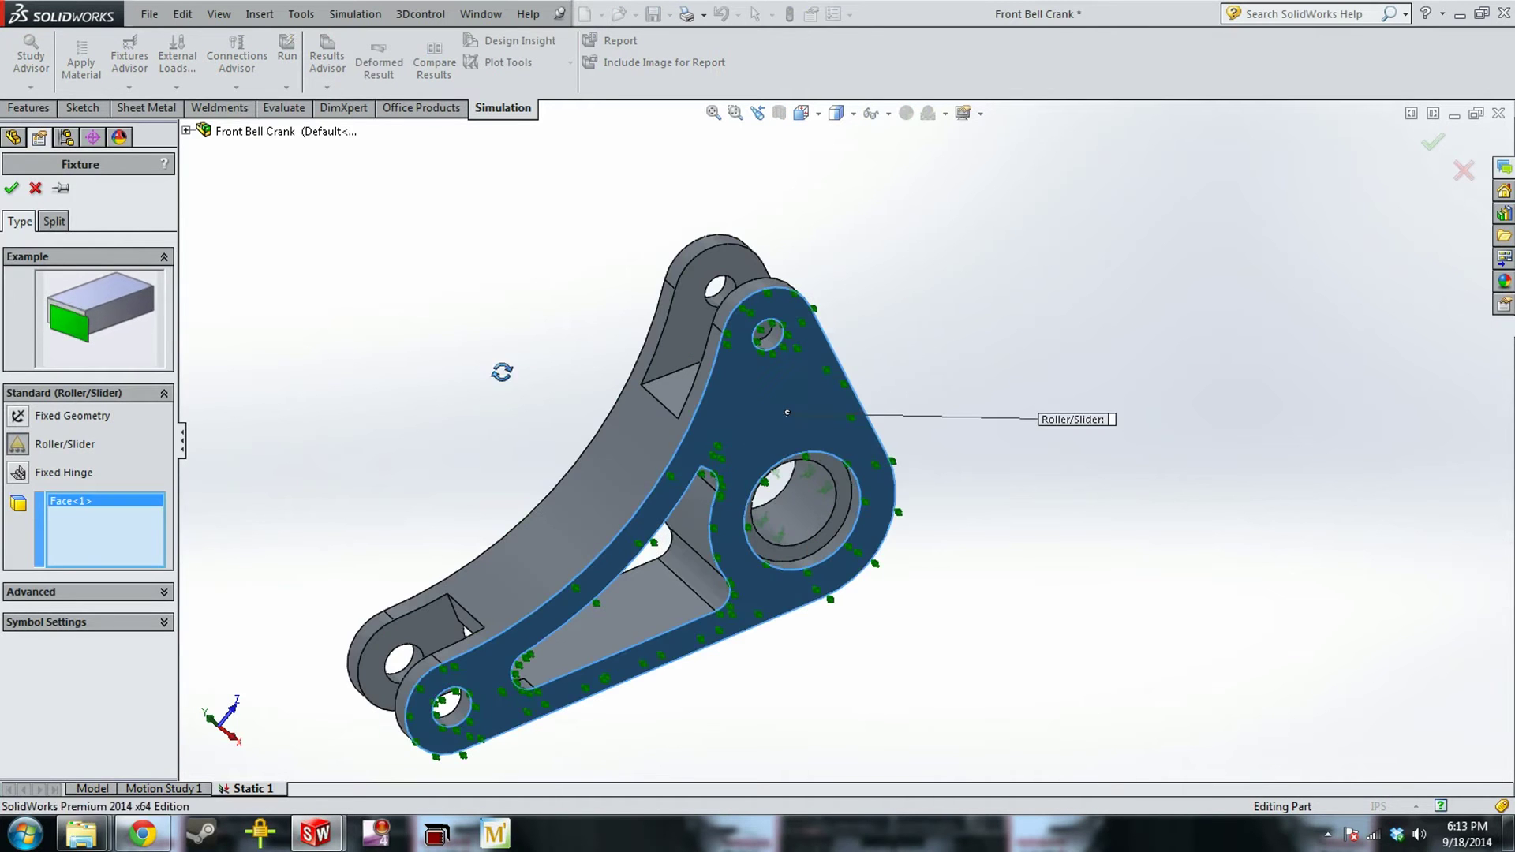
pyautogui.moveTo(502, 372); pyautogui.dragTo(437, 381, button='middle')
pyautogui.click(437, 381)
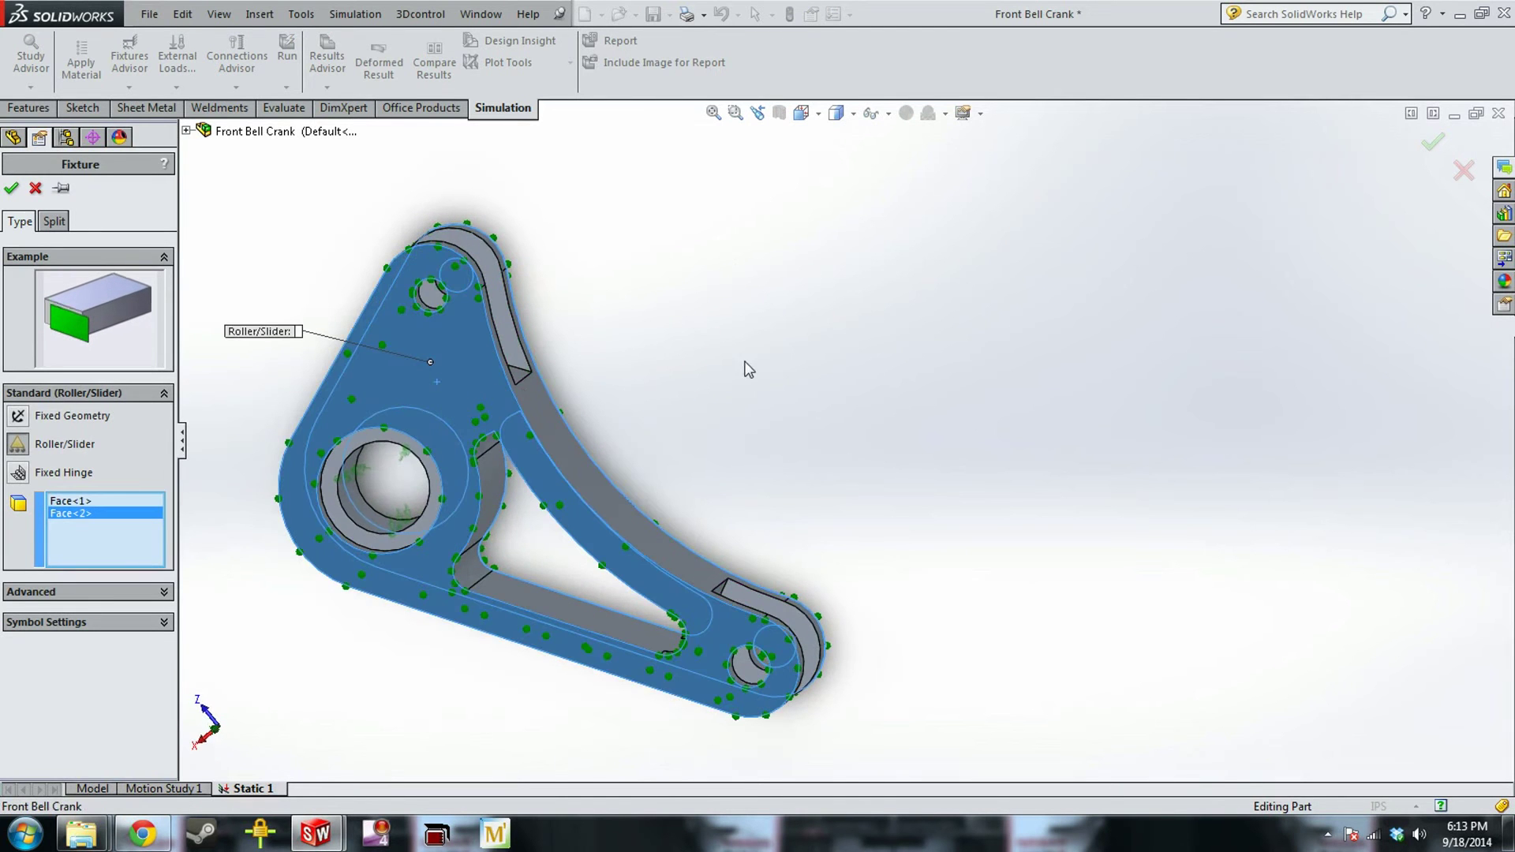
pyautogui.moveTo(748, 368); pyautogui.dragTo(331, 296, button='middle')
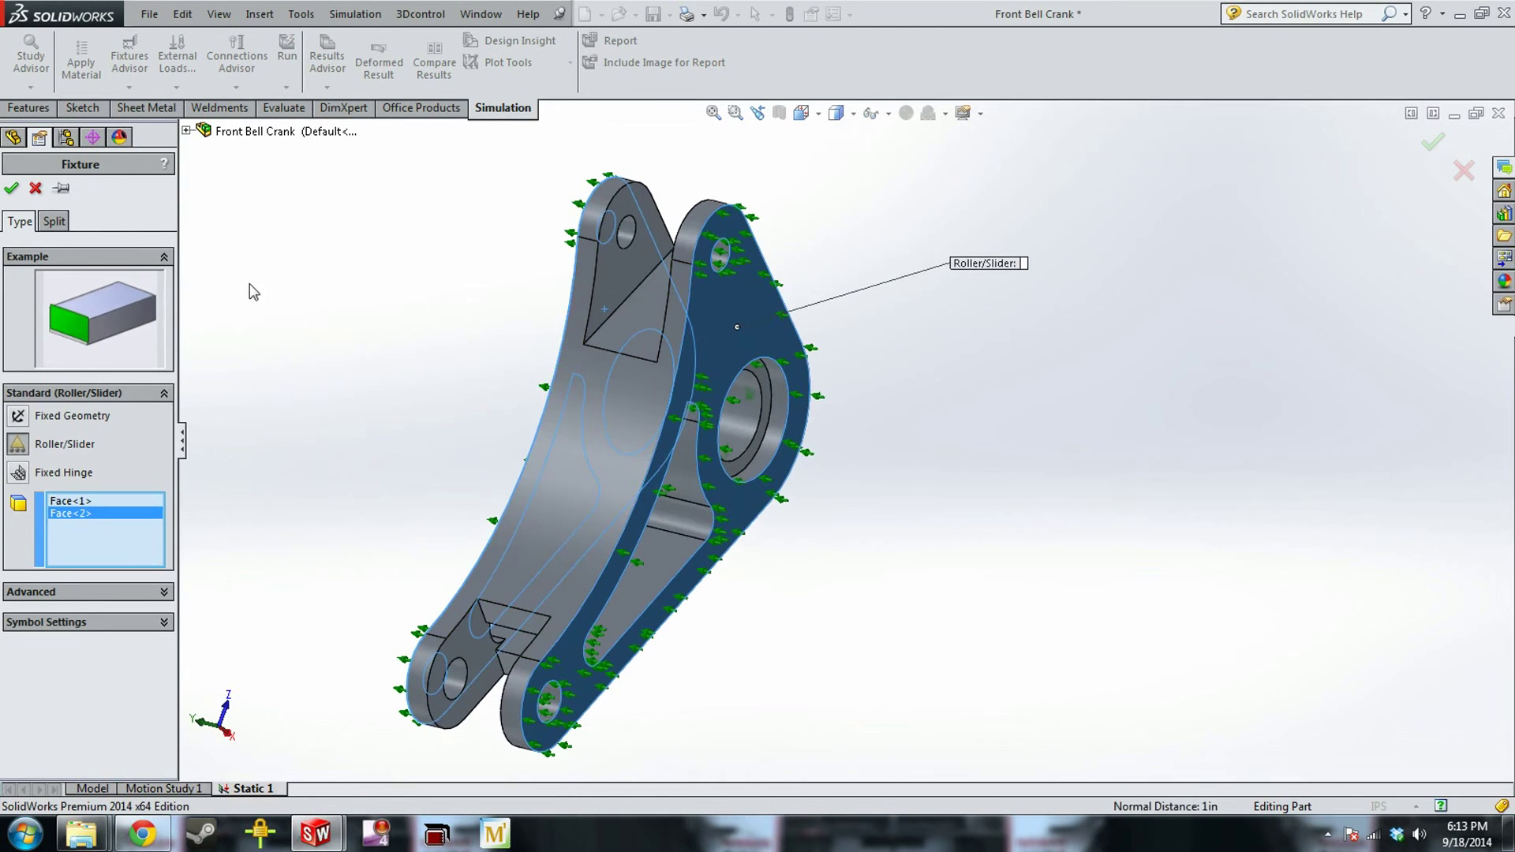
pyautogui.click(11, 188)
# Start a Force load and remove the preselected outer side face from its selection
pyautogui.scroll(5, 950, 568)
pyautogui.moveTo(950, 568); pyautogui.dragTo(764, 547, button='middle')
pyautogui.click(83, 440)
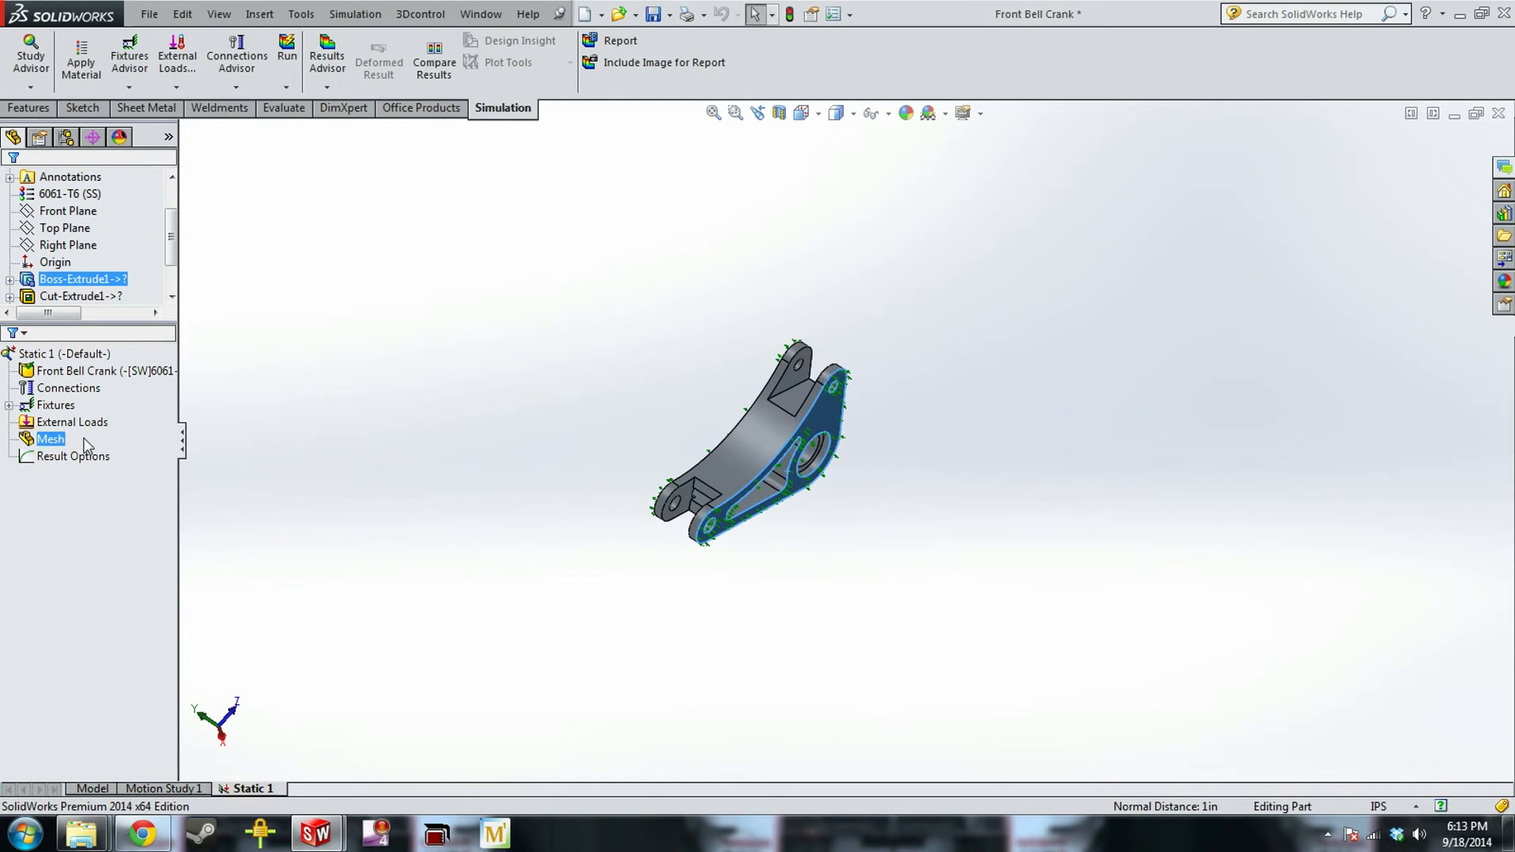
pyautogui.rightClick(66, 427)
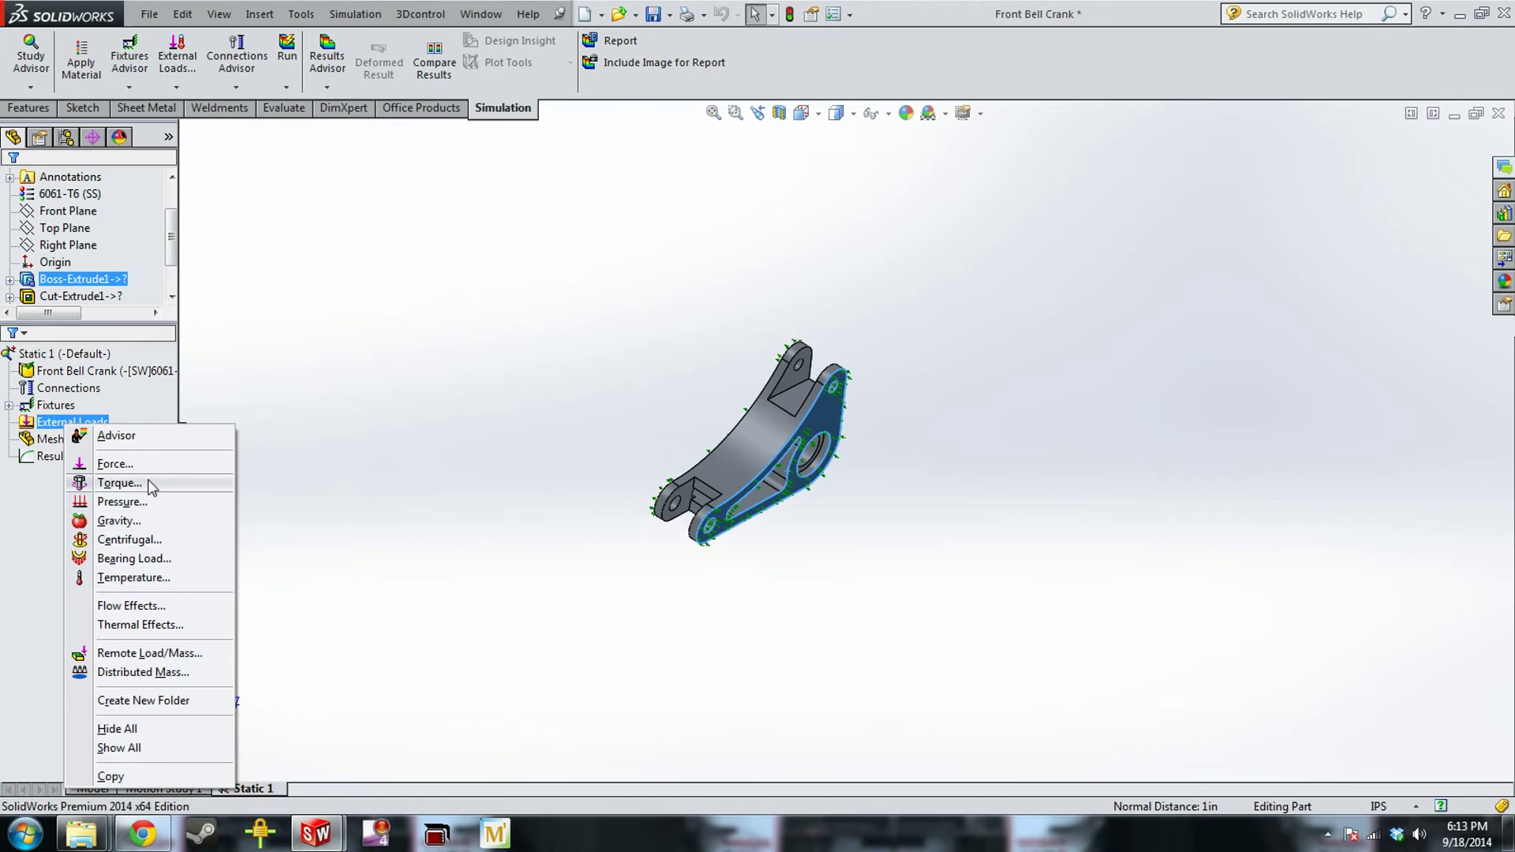
pyautogui.click(119, 465)
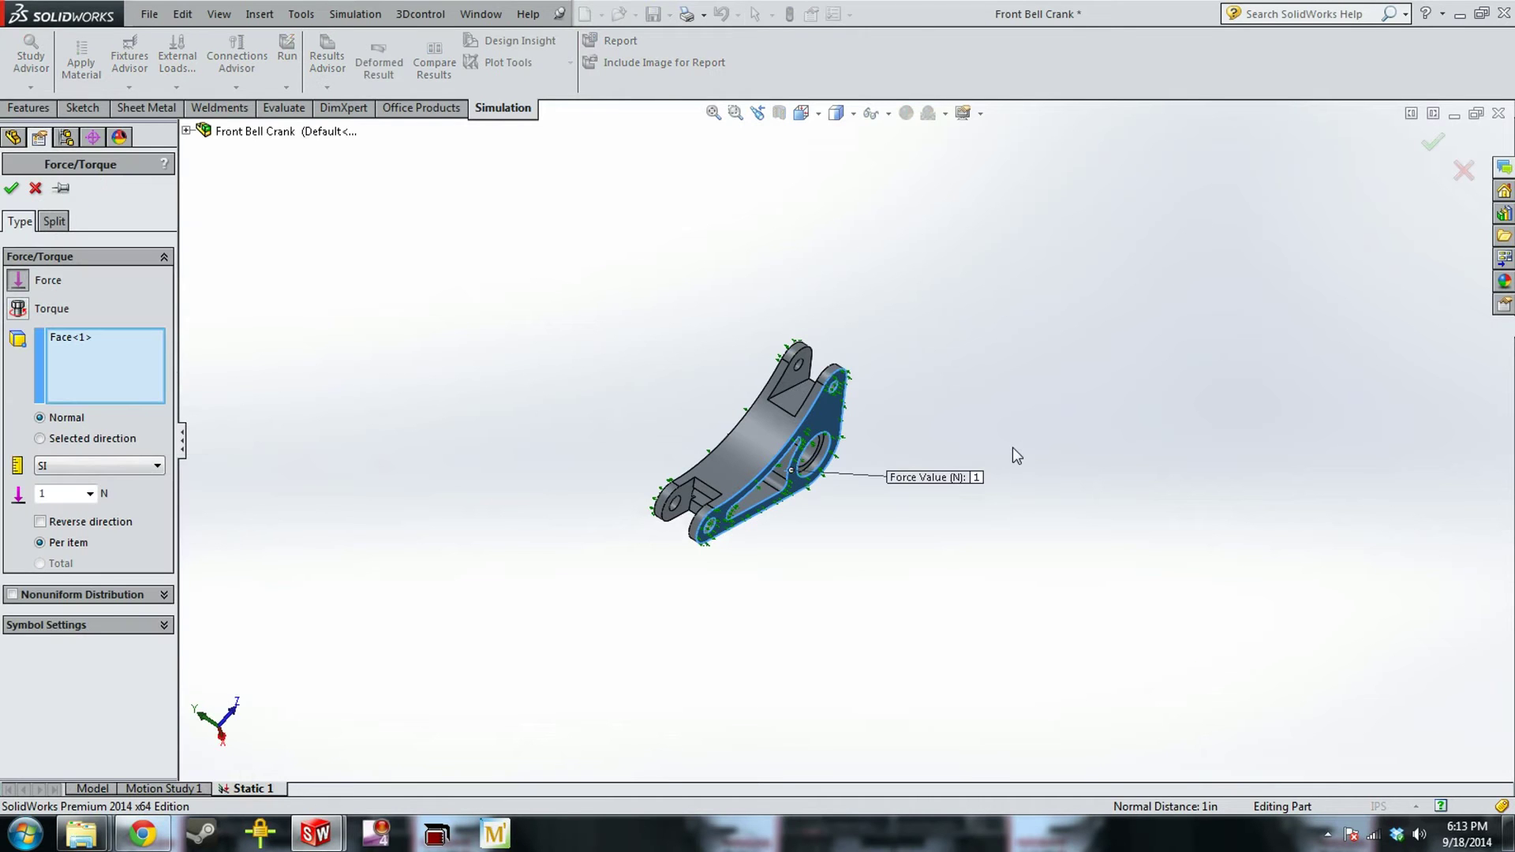
pyautogui.moveTo(957, 487); pyautogui.dragTo(873, 423, button='middle')
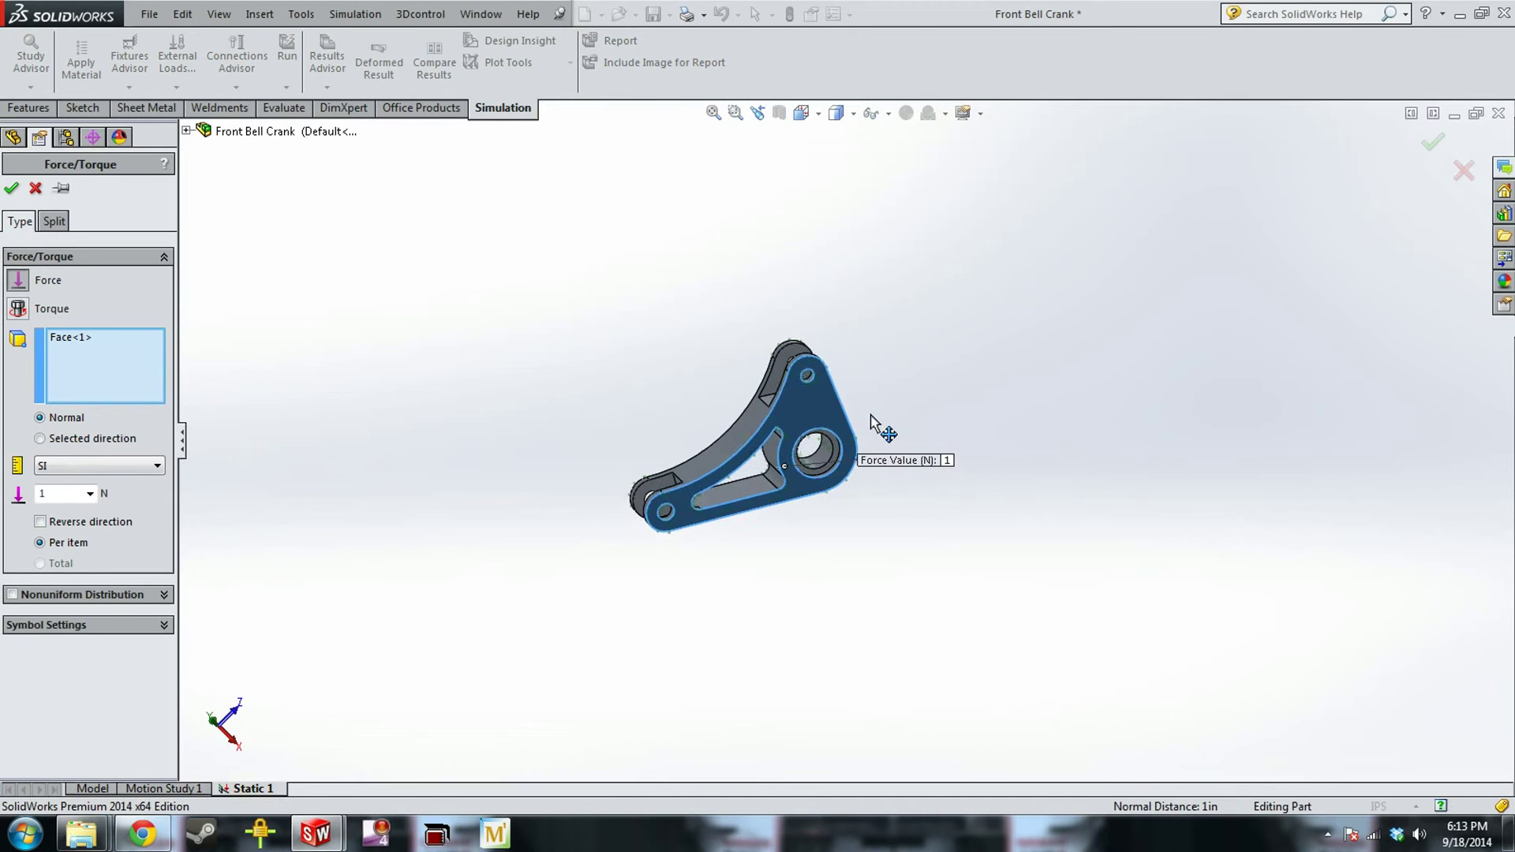
pyautogui.click(798, 403)
# Assign the force to the cylindrical inner faces of the pin holes in both lugs at the crank's upper end
pyautogui.scroll(-5, 888, 406)
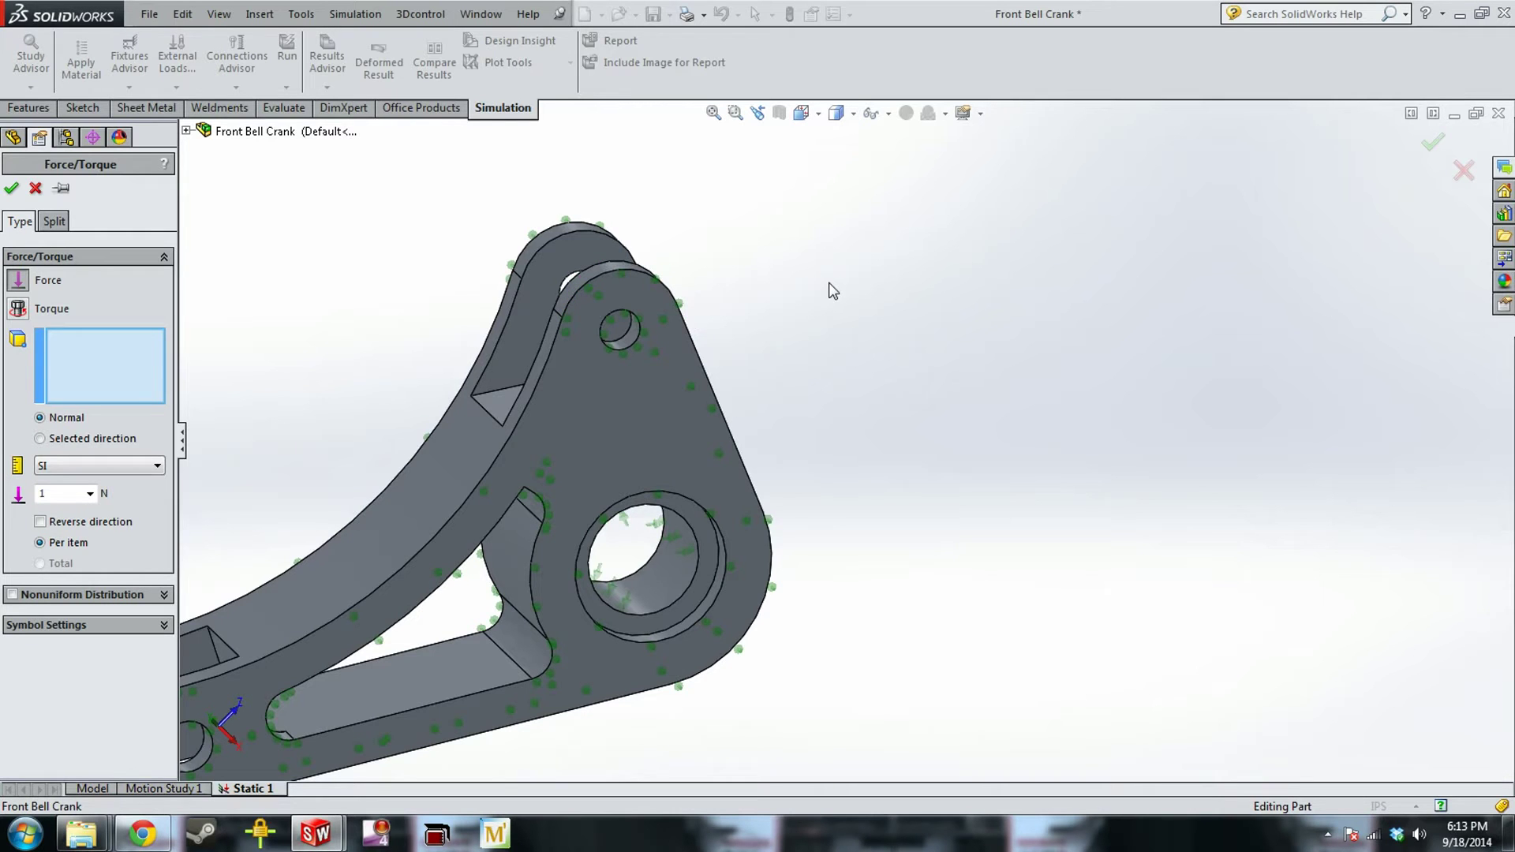
pyautogui.scroll(-4, 778, 328)
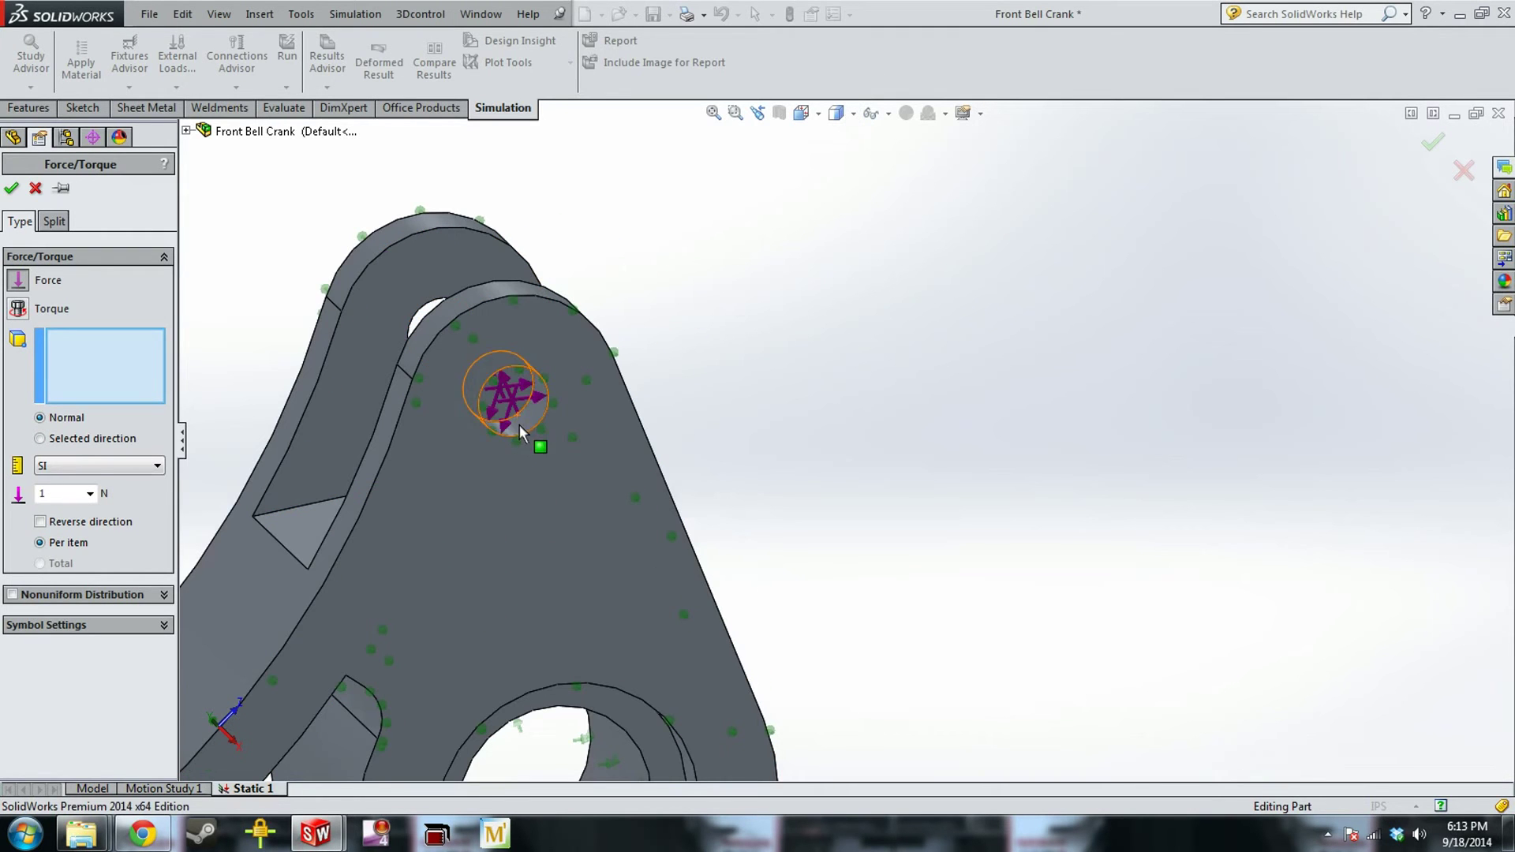
pyautogui.click(519, 424)
pyautogui.scroll(3, 1044, 348)
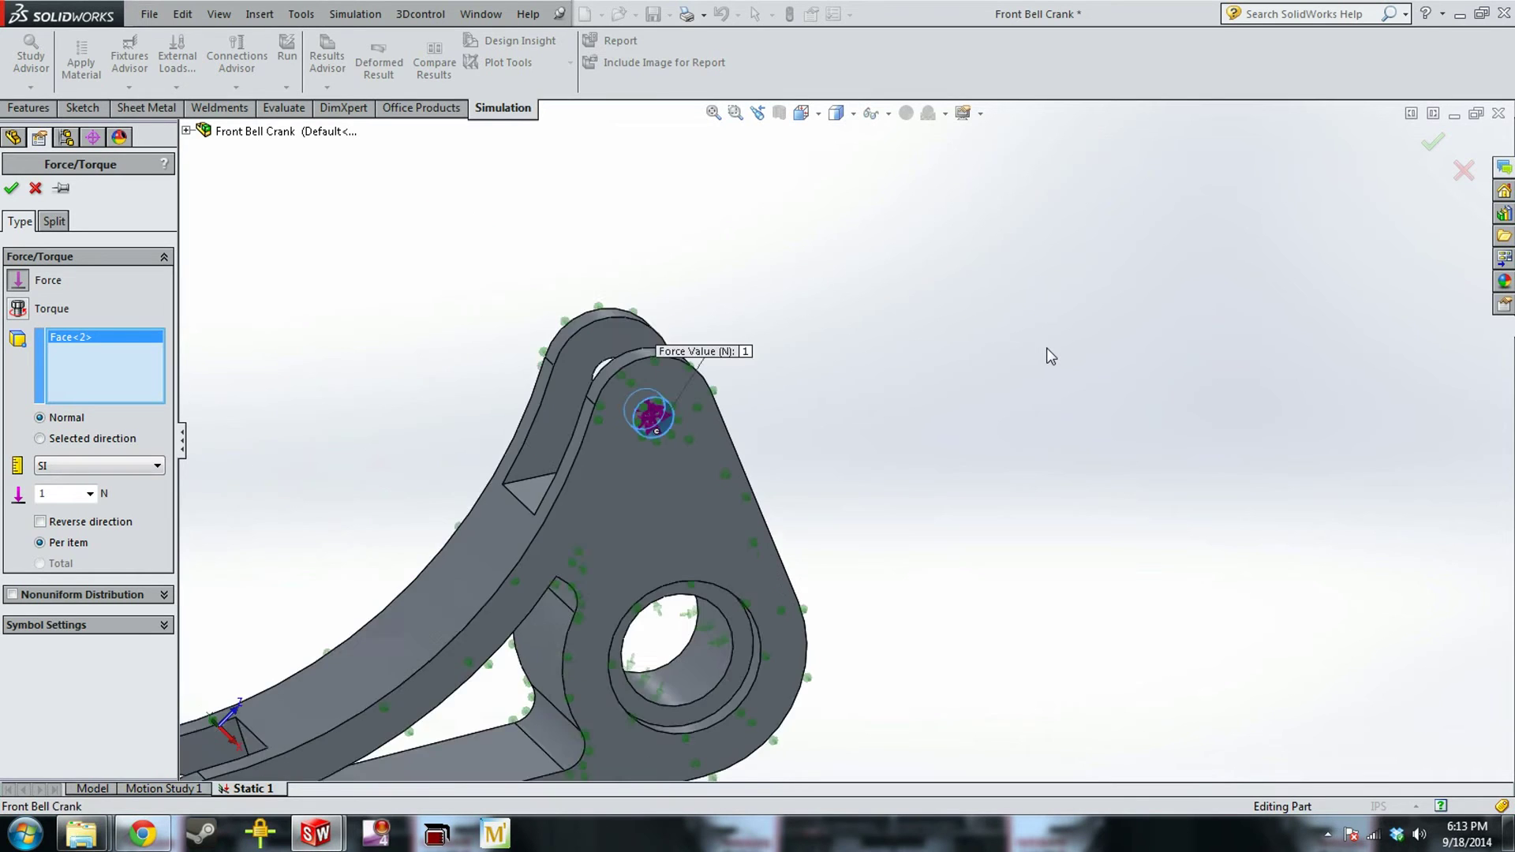
pyautogui.moveTo(1049, 352); pyautogui.dragTo(1054, 378, button='middle')
pyautogui.scroll(-4, 710, 418)
pyautogui.click(584, 378)
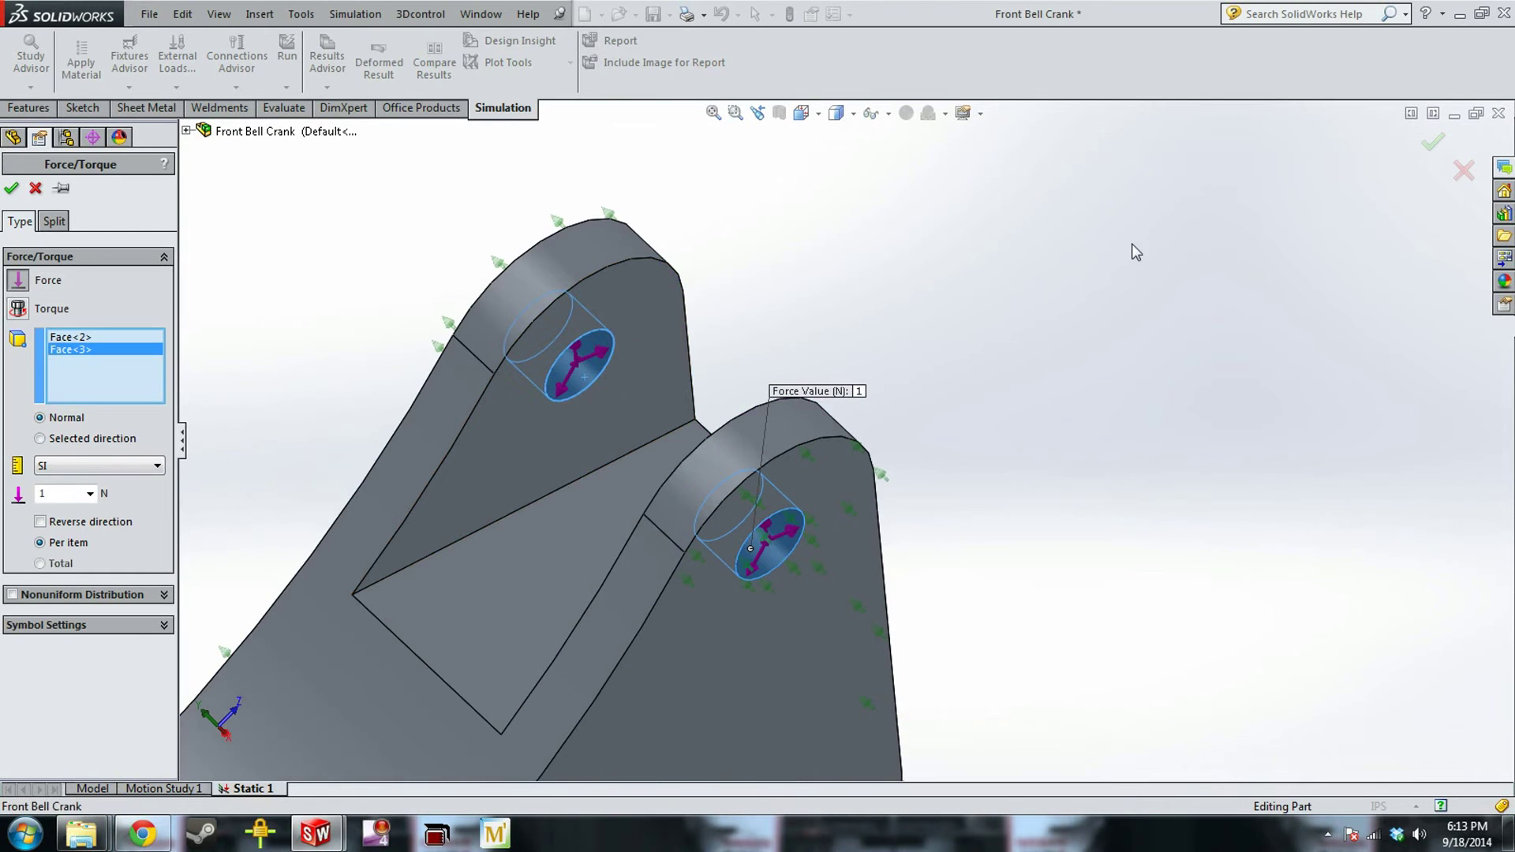
# Direct the force along the straight outer edge running from the upper lug to the large pivot bore
pyautogui.click(87, 446)
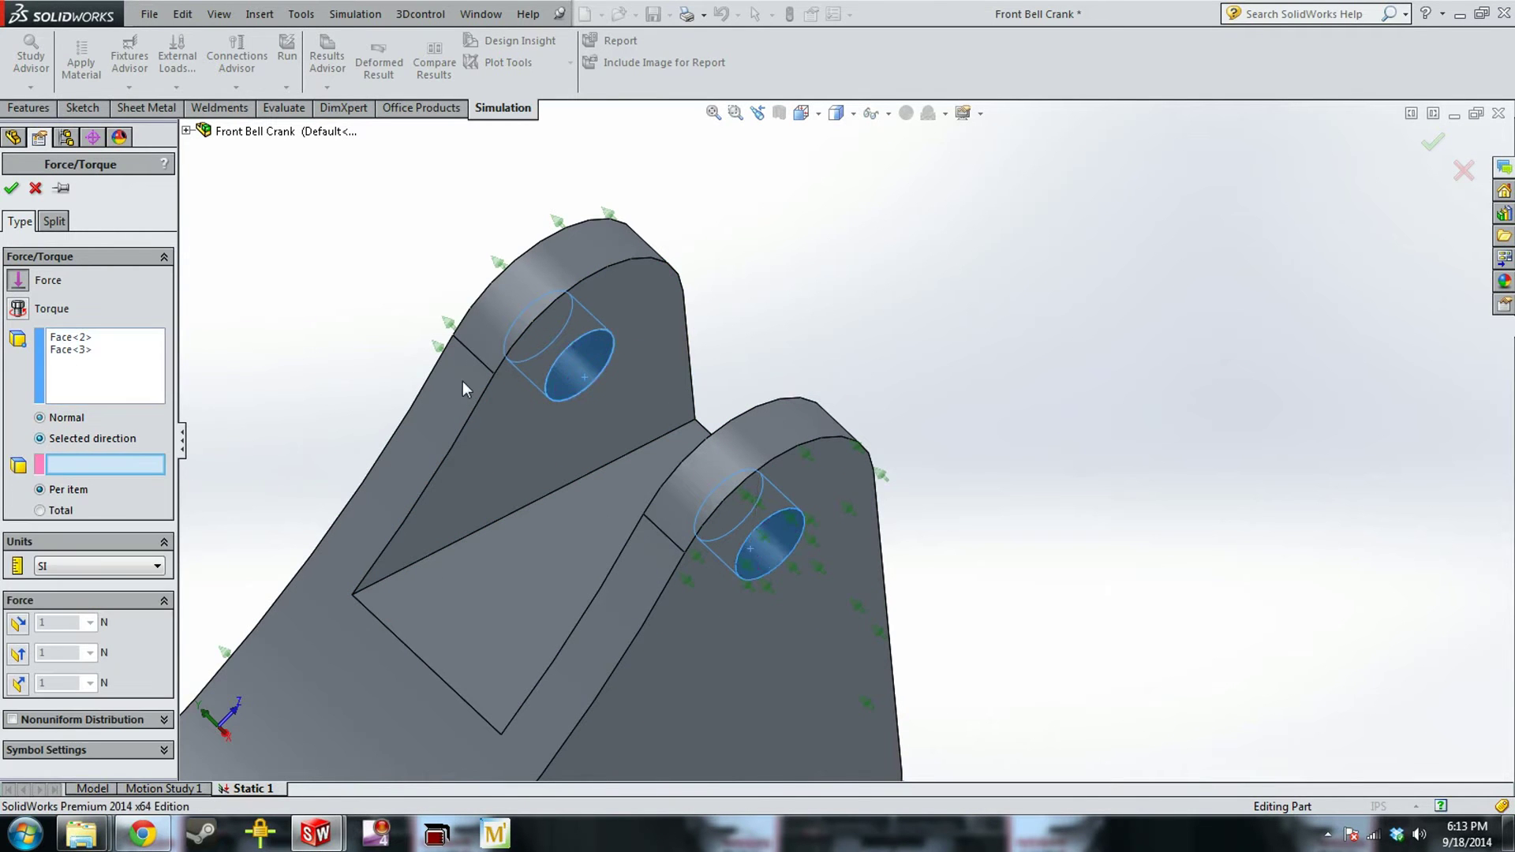
pyautogui.moveTo(462, 381); pyautogui.dragTo(907, 547, button='middle')
pyautogui.scroll(3, 901, 539)
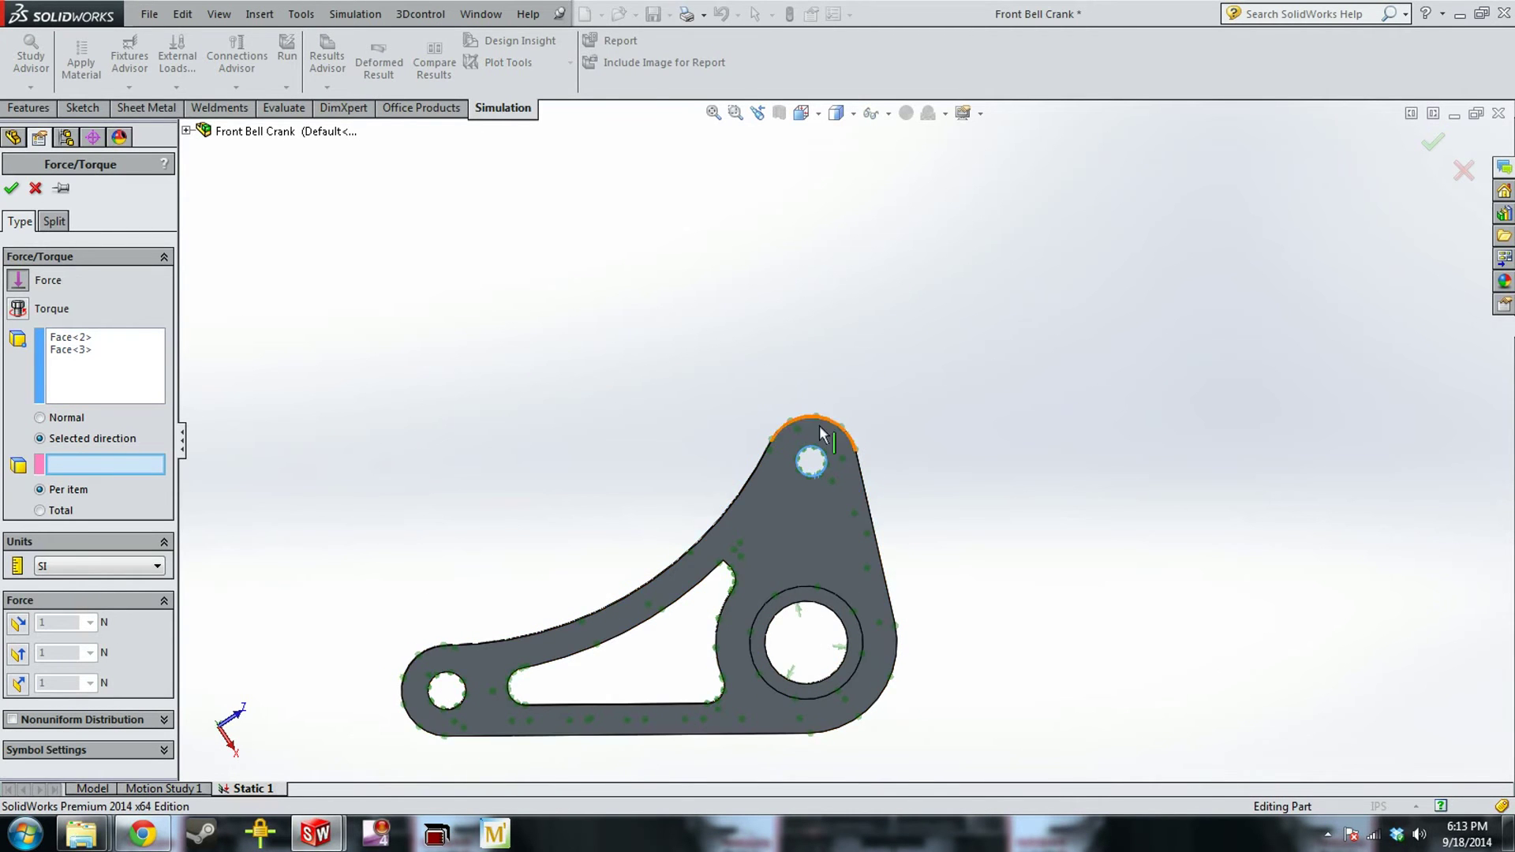
pyautogui.click(870, 509)
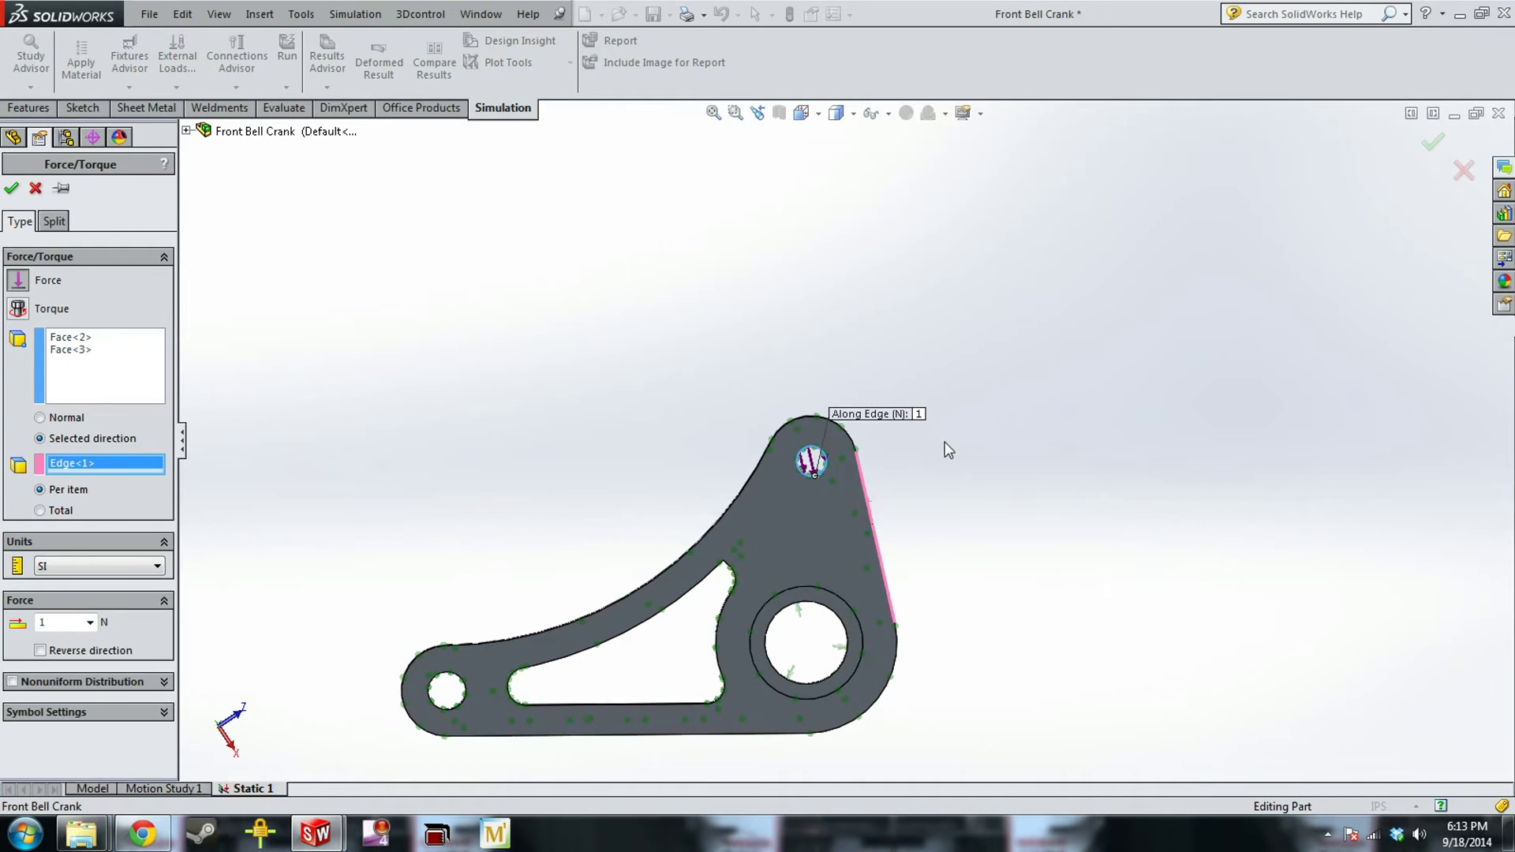
pyautogui.scroll(-3, 864, 493)
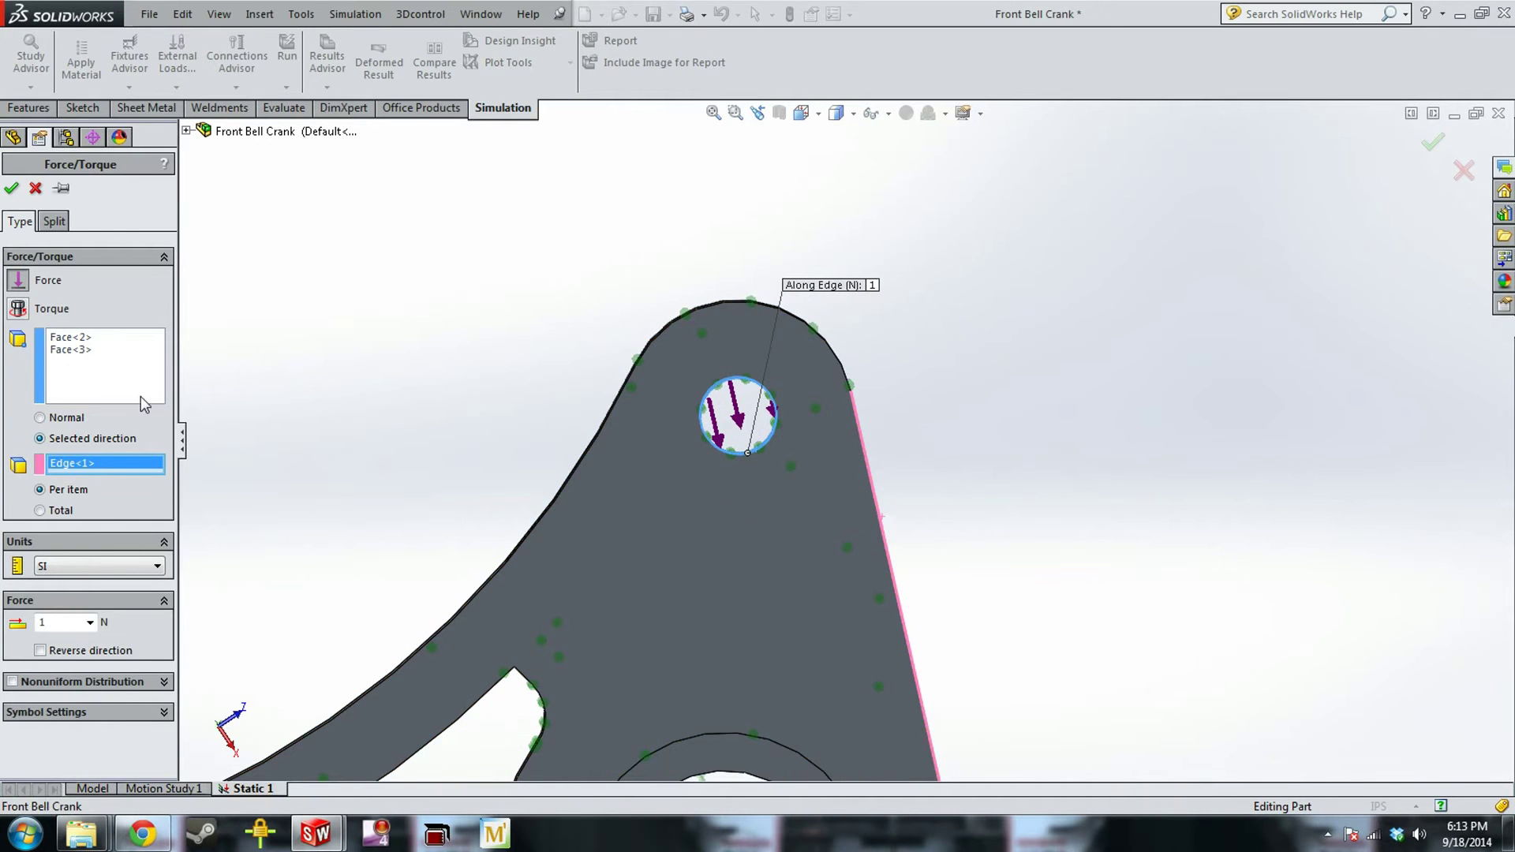
pyautogui.moveTo(382, 316); pyautogui.dragTo(410, 325, button='middle')
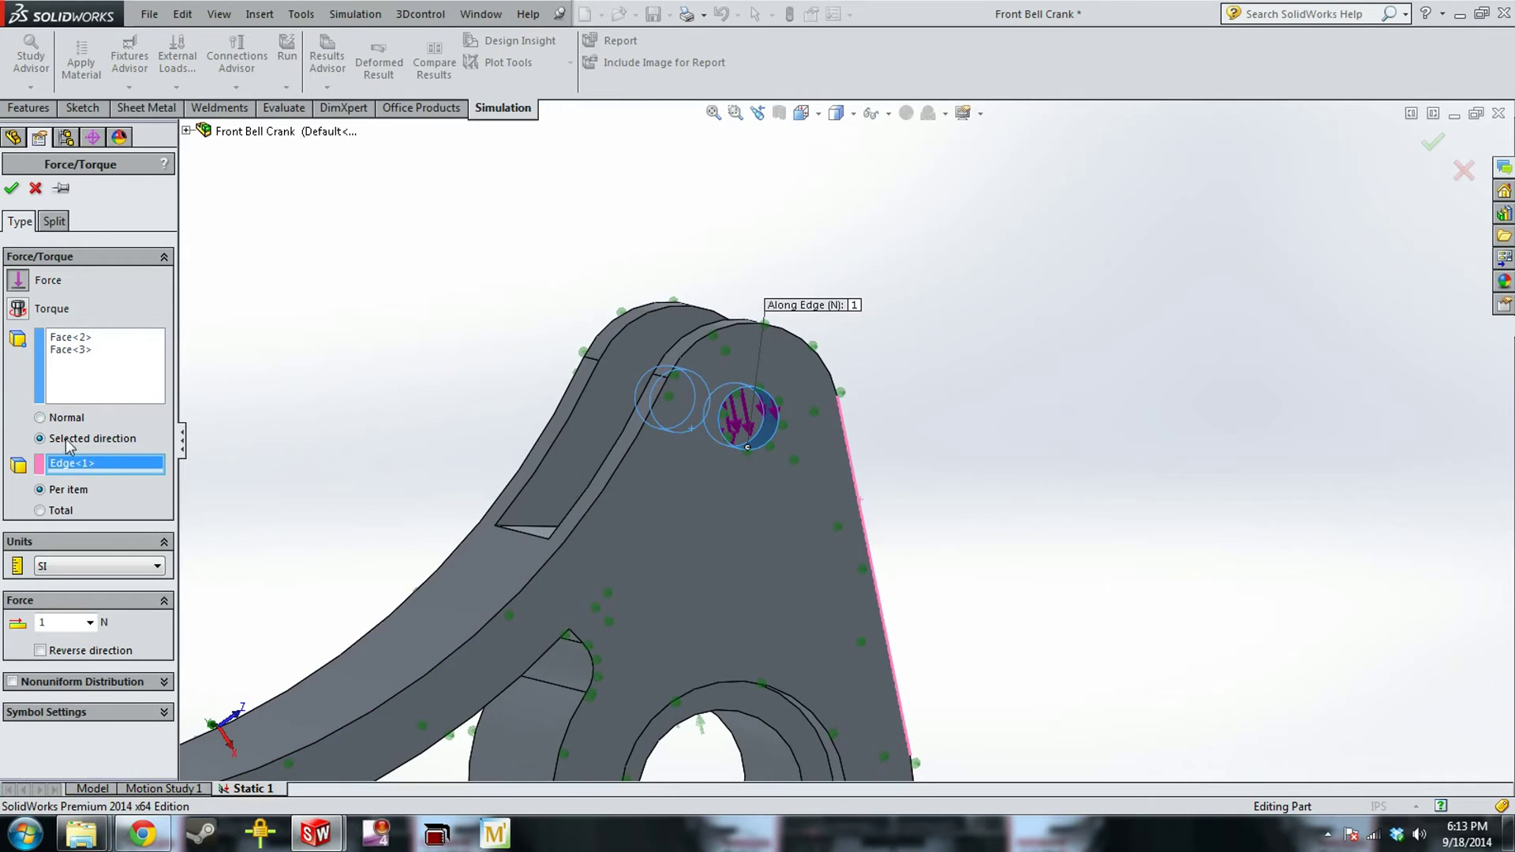
pyautogui.moveTo(386, 388); pyautogui.dragTo(442, 419, button='middle')
# Set the force units to English (IPS) and the force value to 30 lbf
pyautogui.click(115, 568)
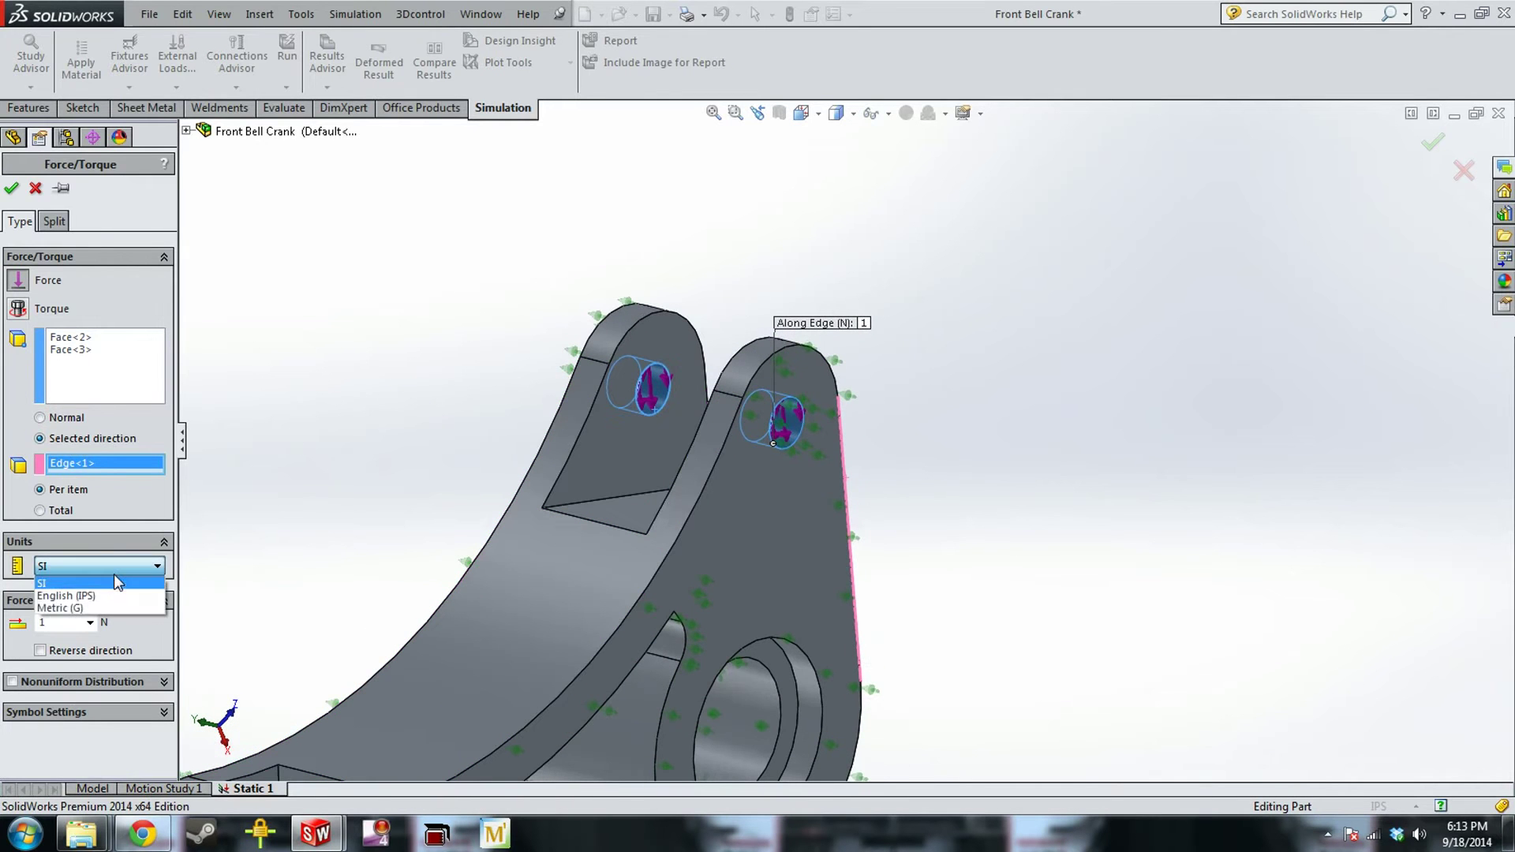
pyautogui.click(108, 596)
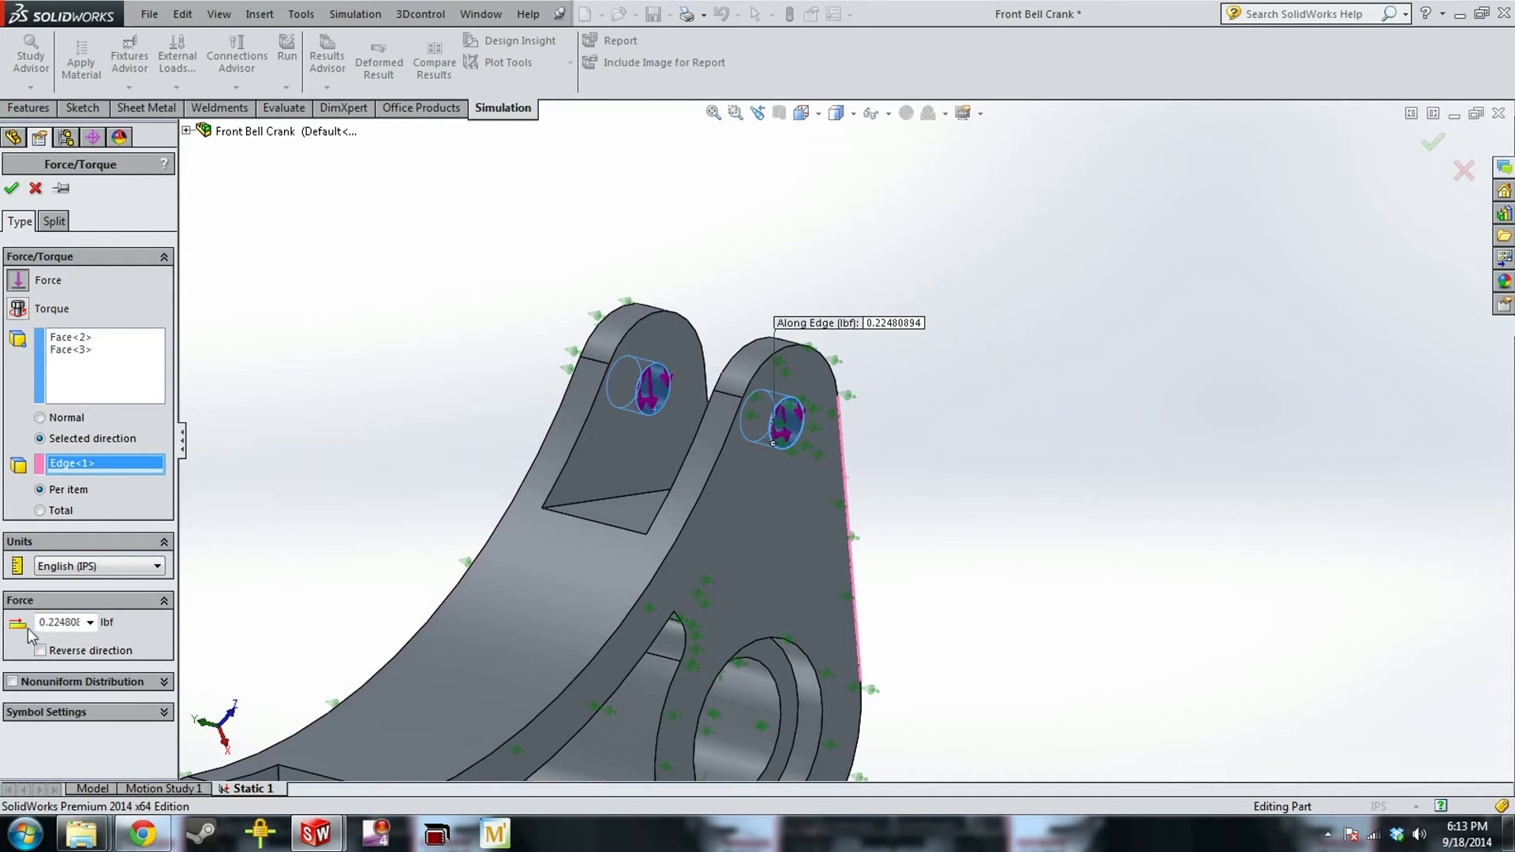
pyautogui.doubleClick(61, 623)
pyautogui.write('30')
pyautogui.hotkey('ctrl', 'a')
pyautogui.press('BackSpace')
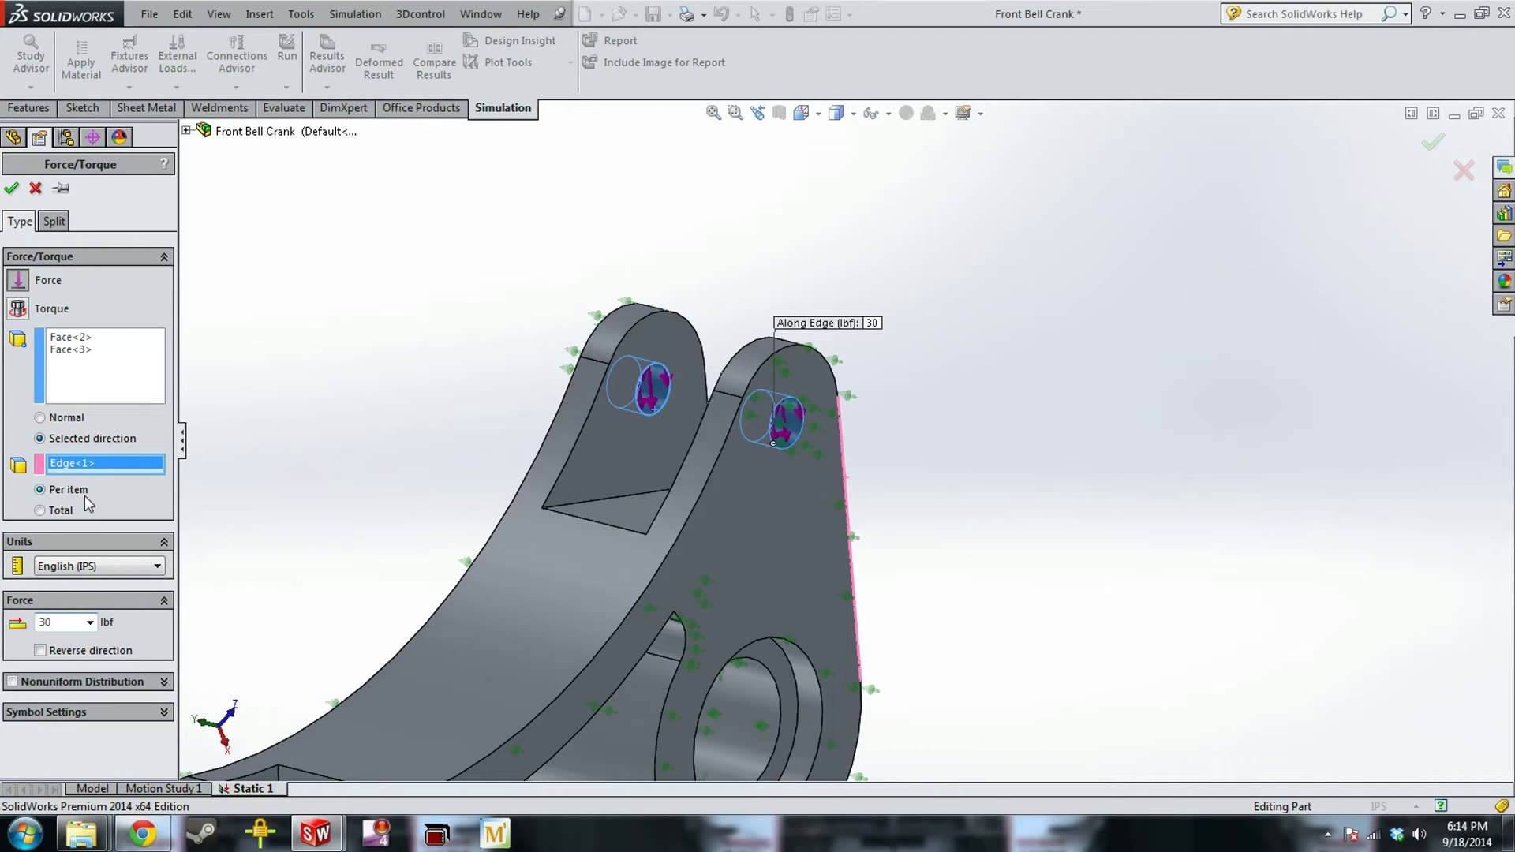
# Apply the force as a total over both hole faces and accept the load
pyautogui.click(118, 509)
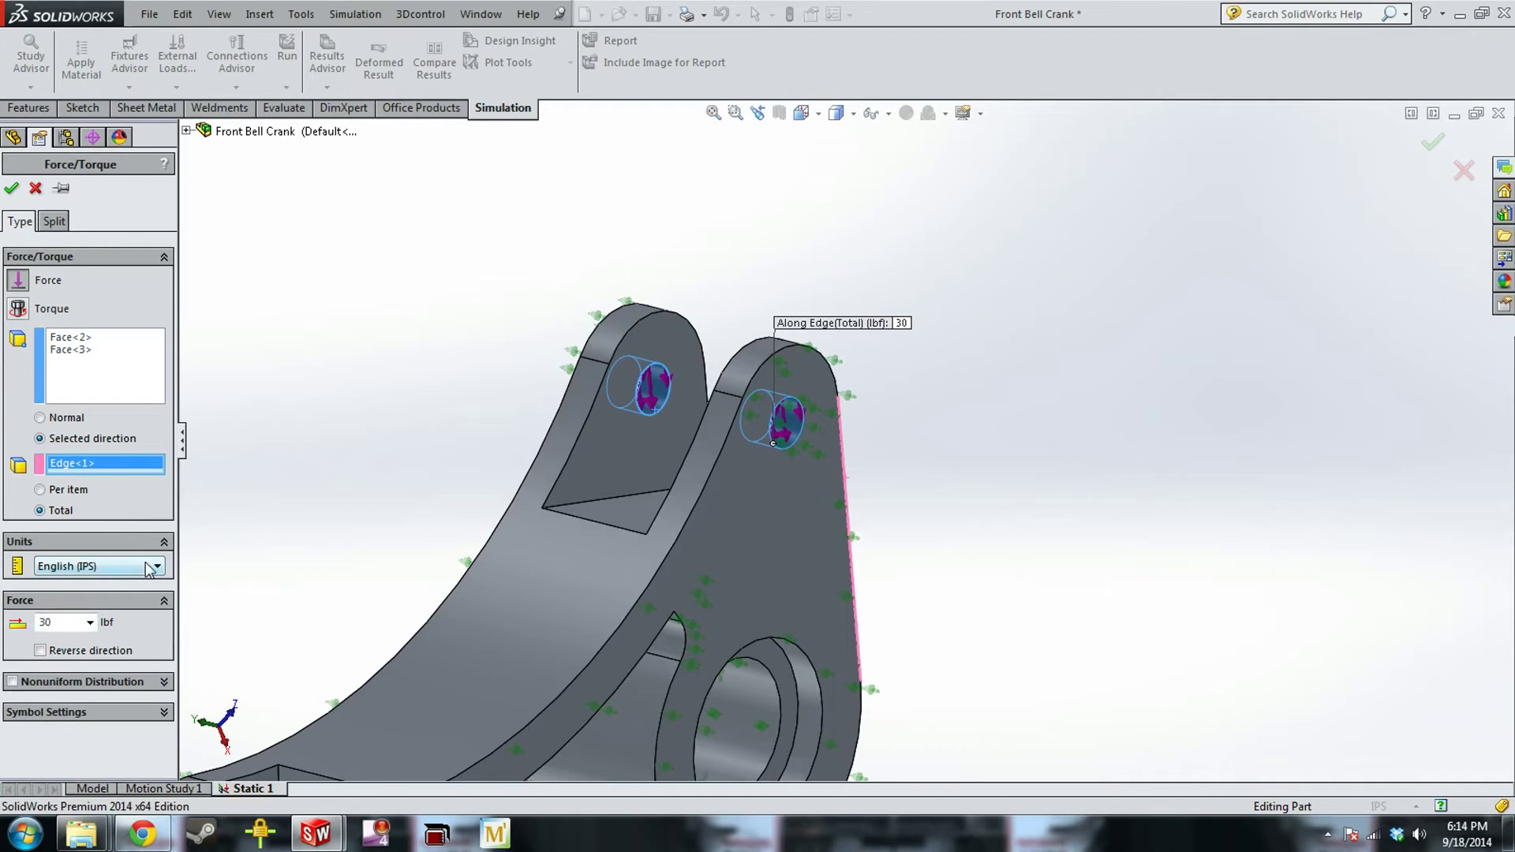
pyautogui.click(150, 566)
pyautogui.click(150, 568)
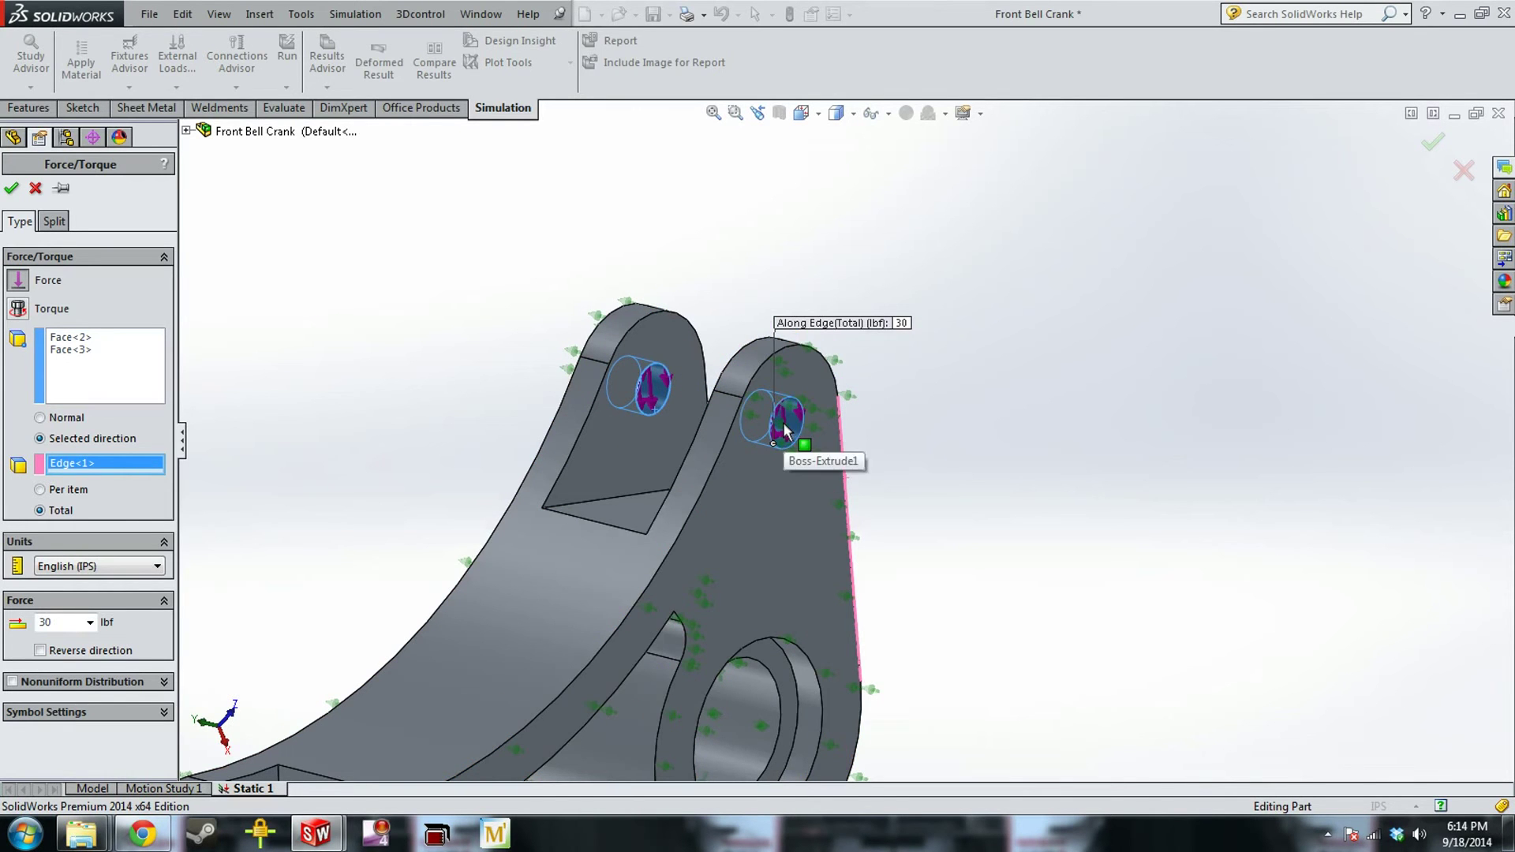
pyautogui.click(42, 490)
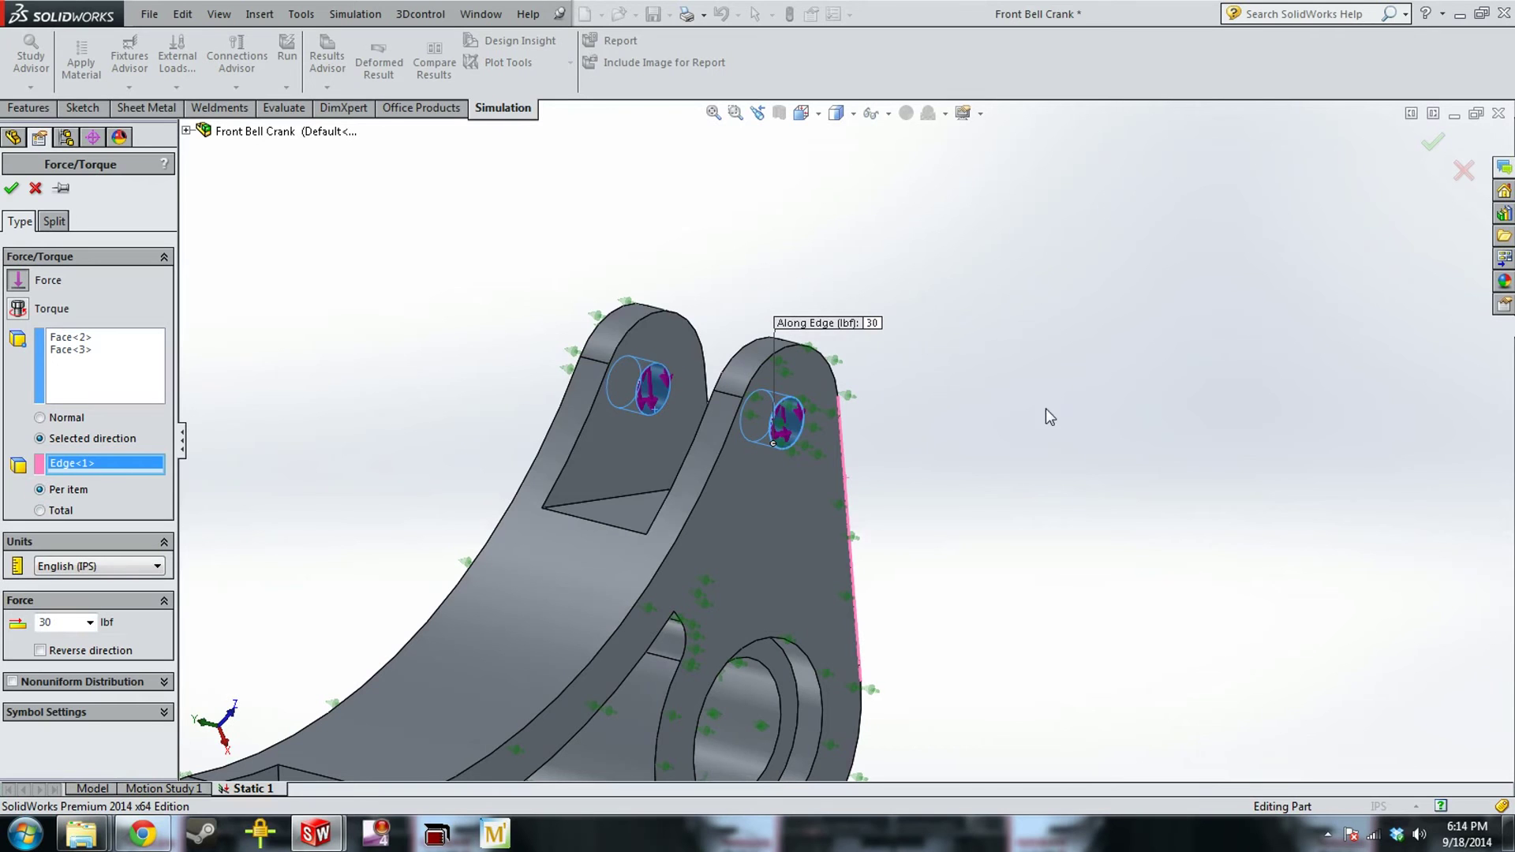
pyautogui.click(41, 511)
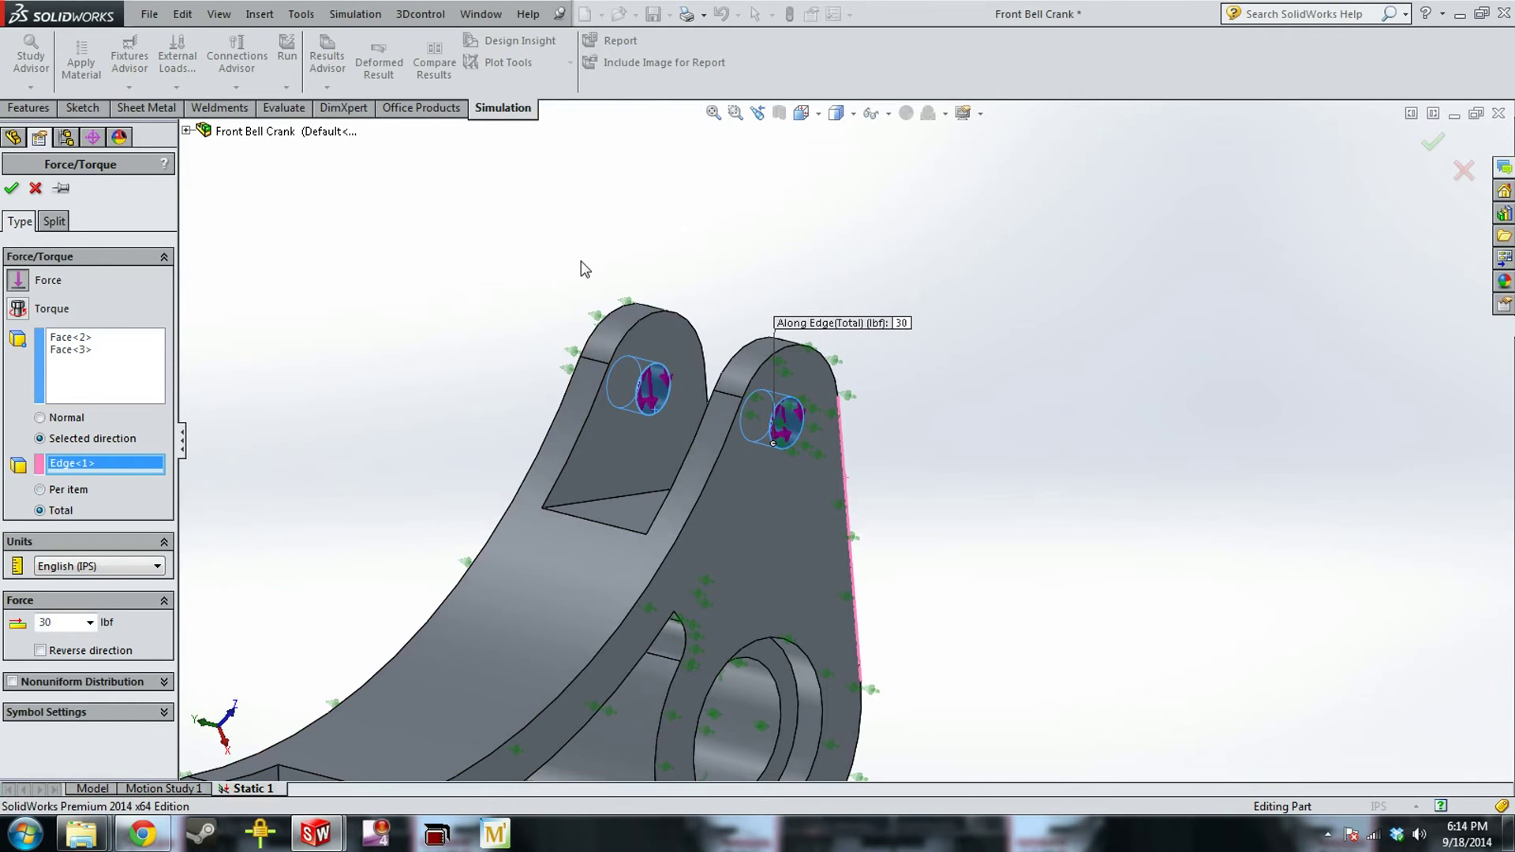
pyautogui.click(11, 188)
# Start a second force on both lower-end pin hole faces, directed along the straight bottom edge of the crank
pyautogui.rightClick(71, 423)
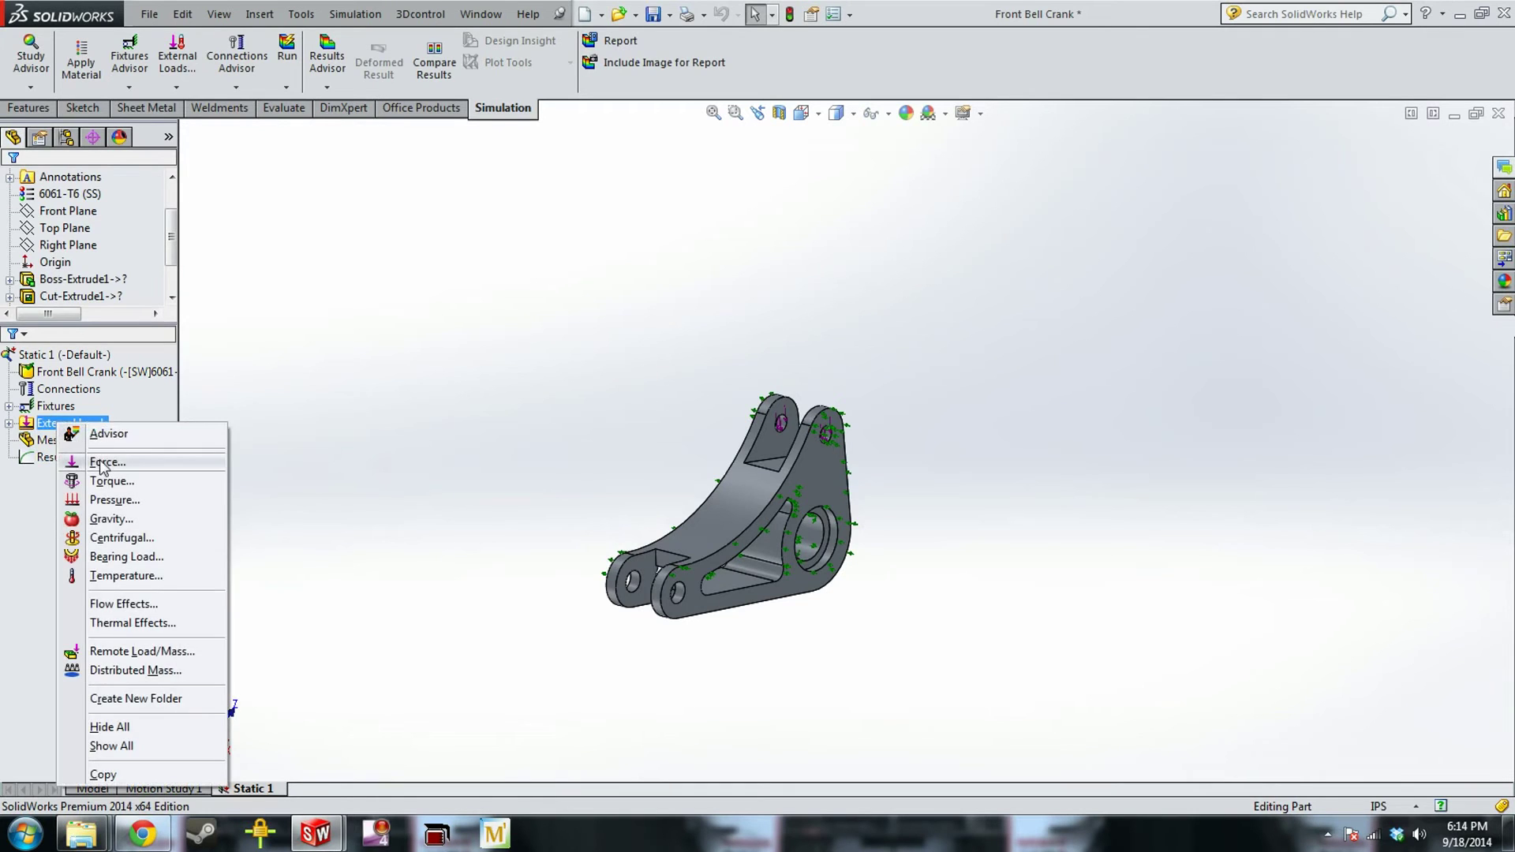
pyautogui.click(101, 462)
pyautogui.scroll(-5, 653, 621)
pyautogui.click(627, 618)
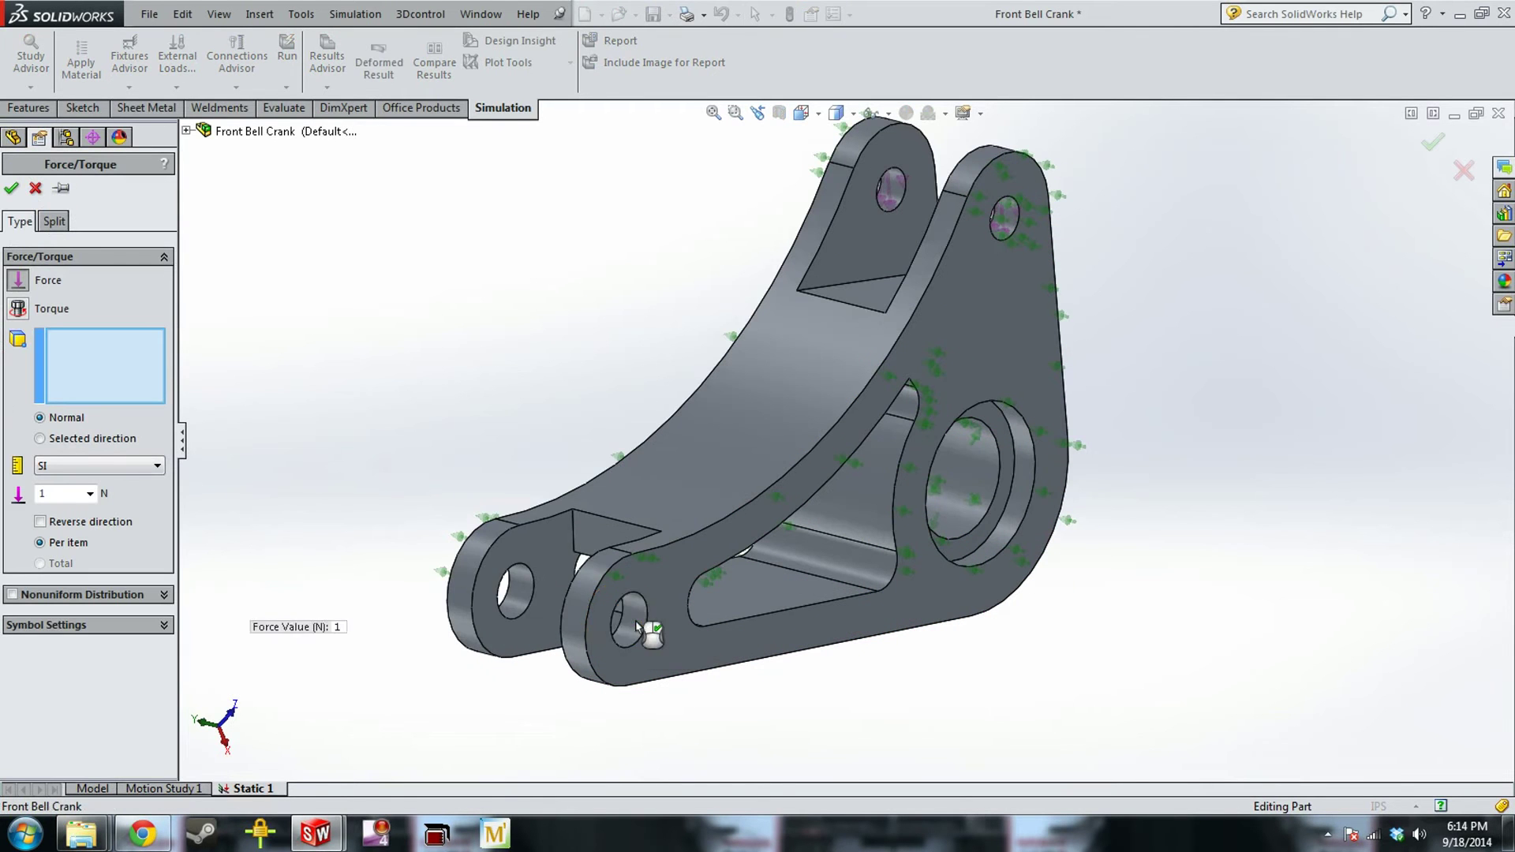
pyautogui.click(506, 596)
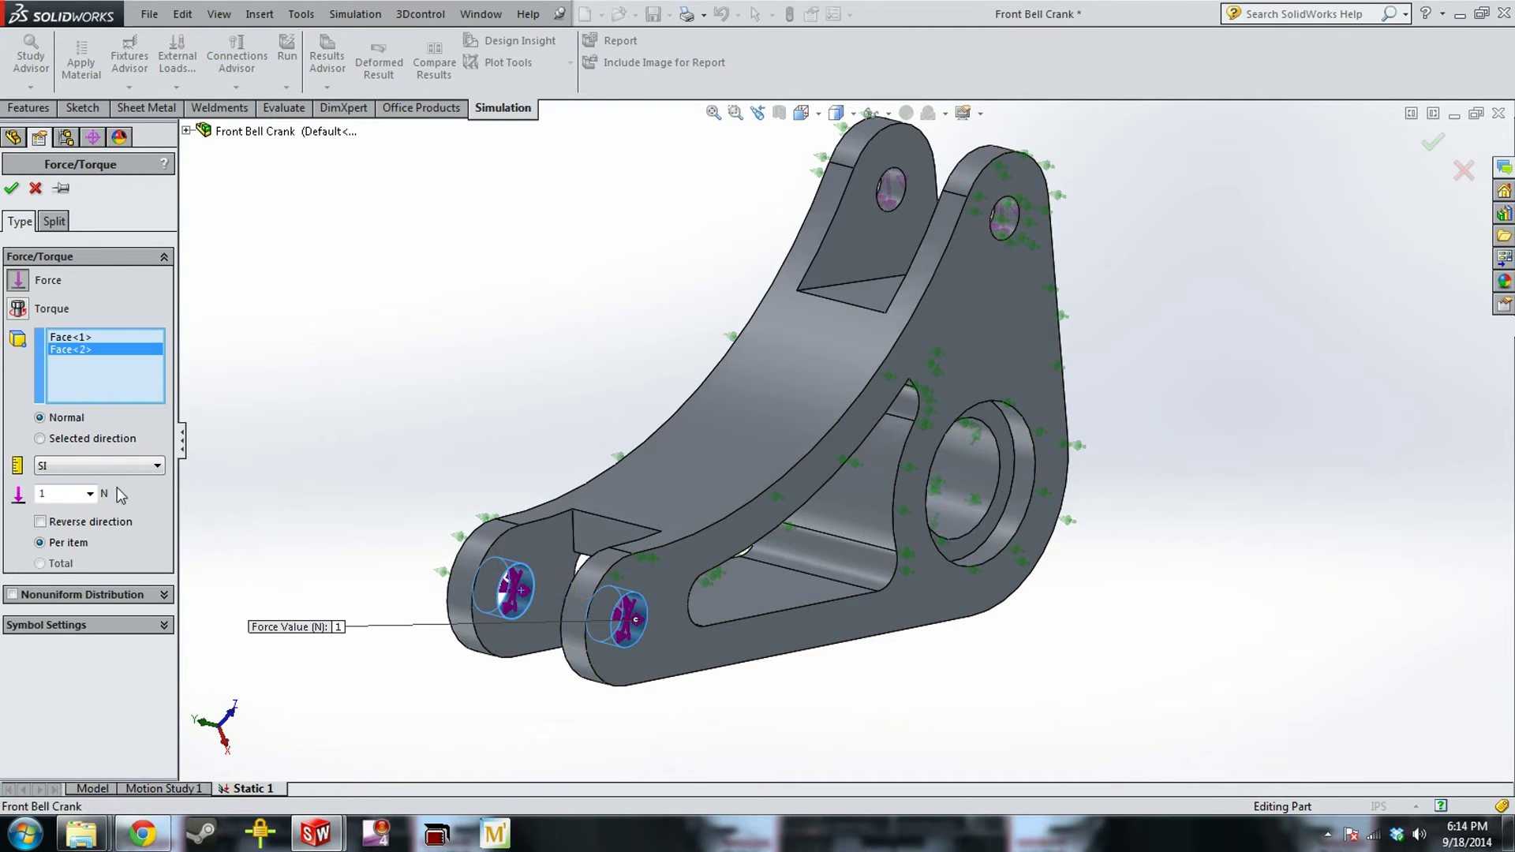
pyautogui.click(71, 439)
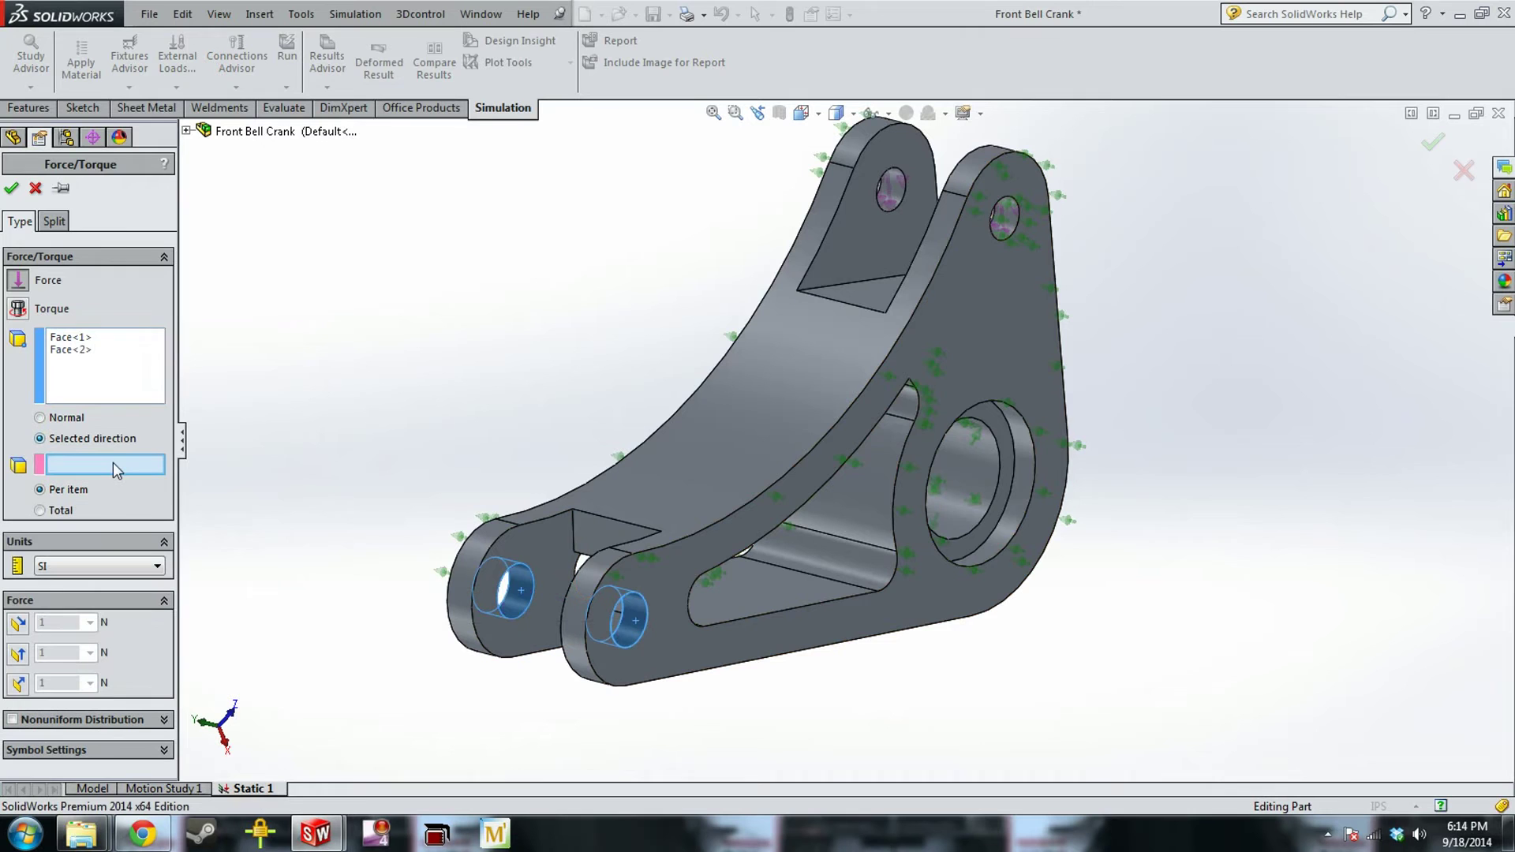
pyautogui.click(760, 665)
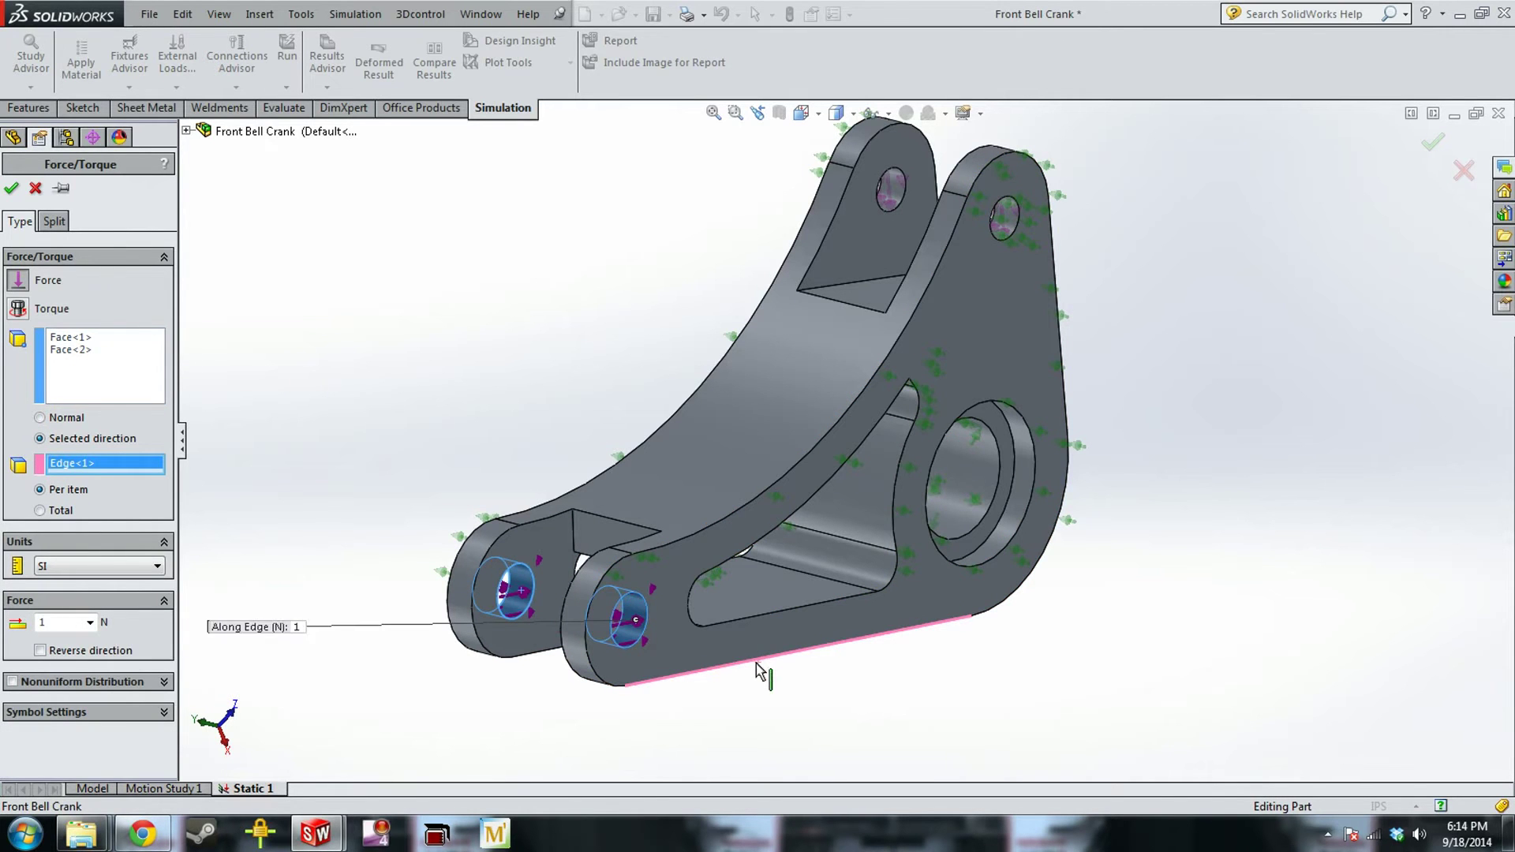
# Try the outer flat side face and its in-plane components as the force direction, and return to the straight bottom edge
pyautogui.click(759, 666)
pyautogui.click(726, 643)
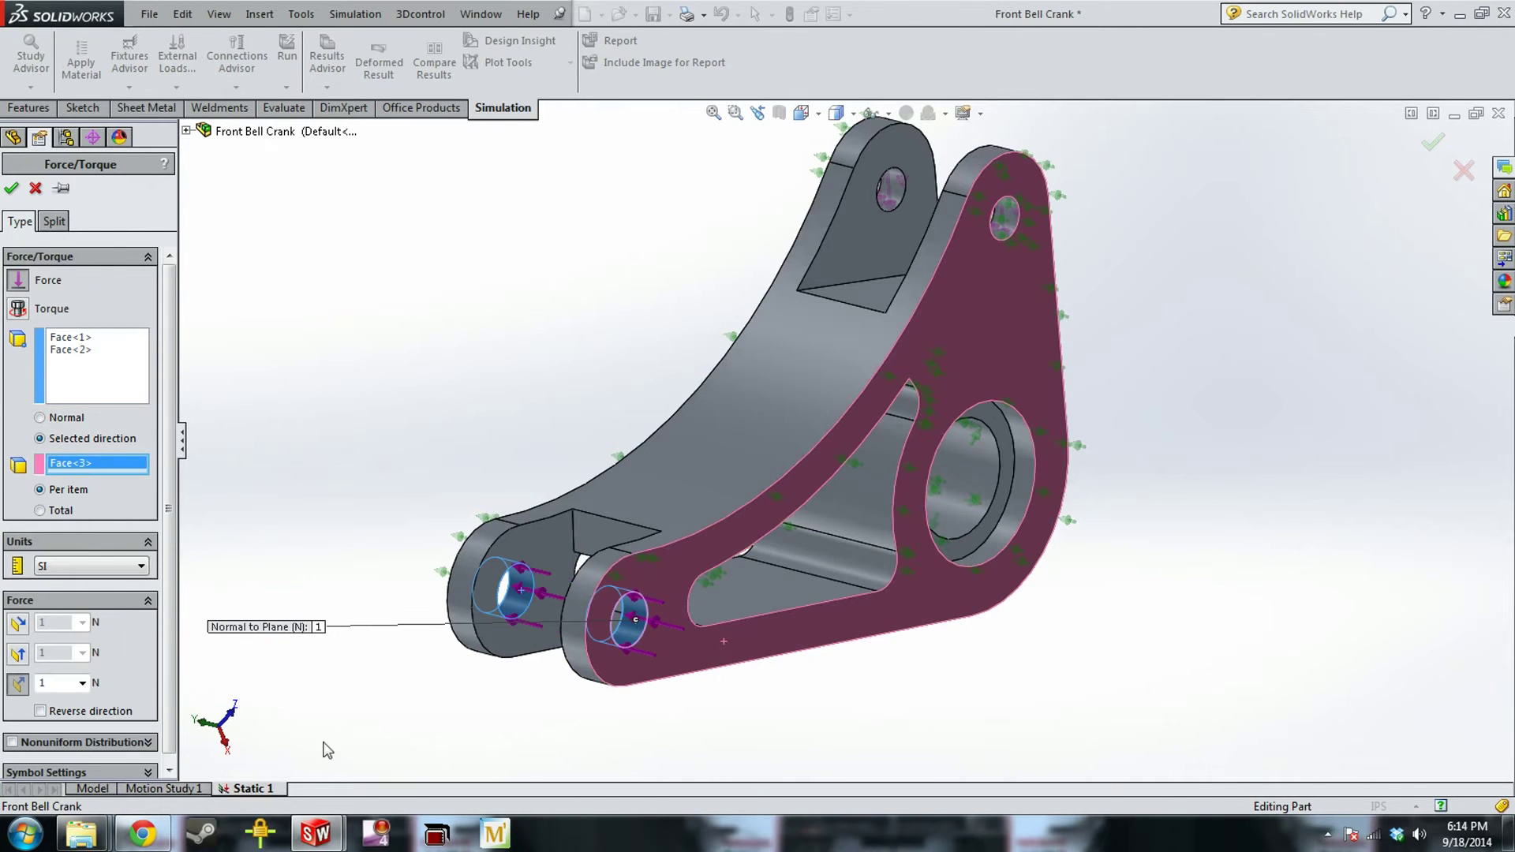
pyautogui.click(18, 624)
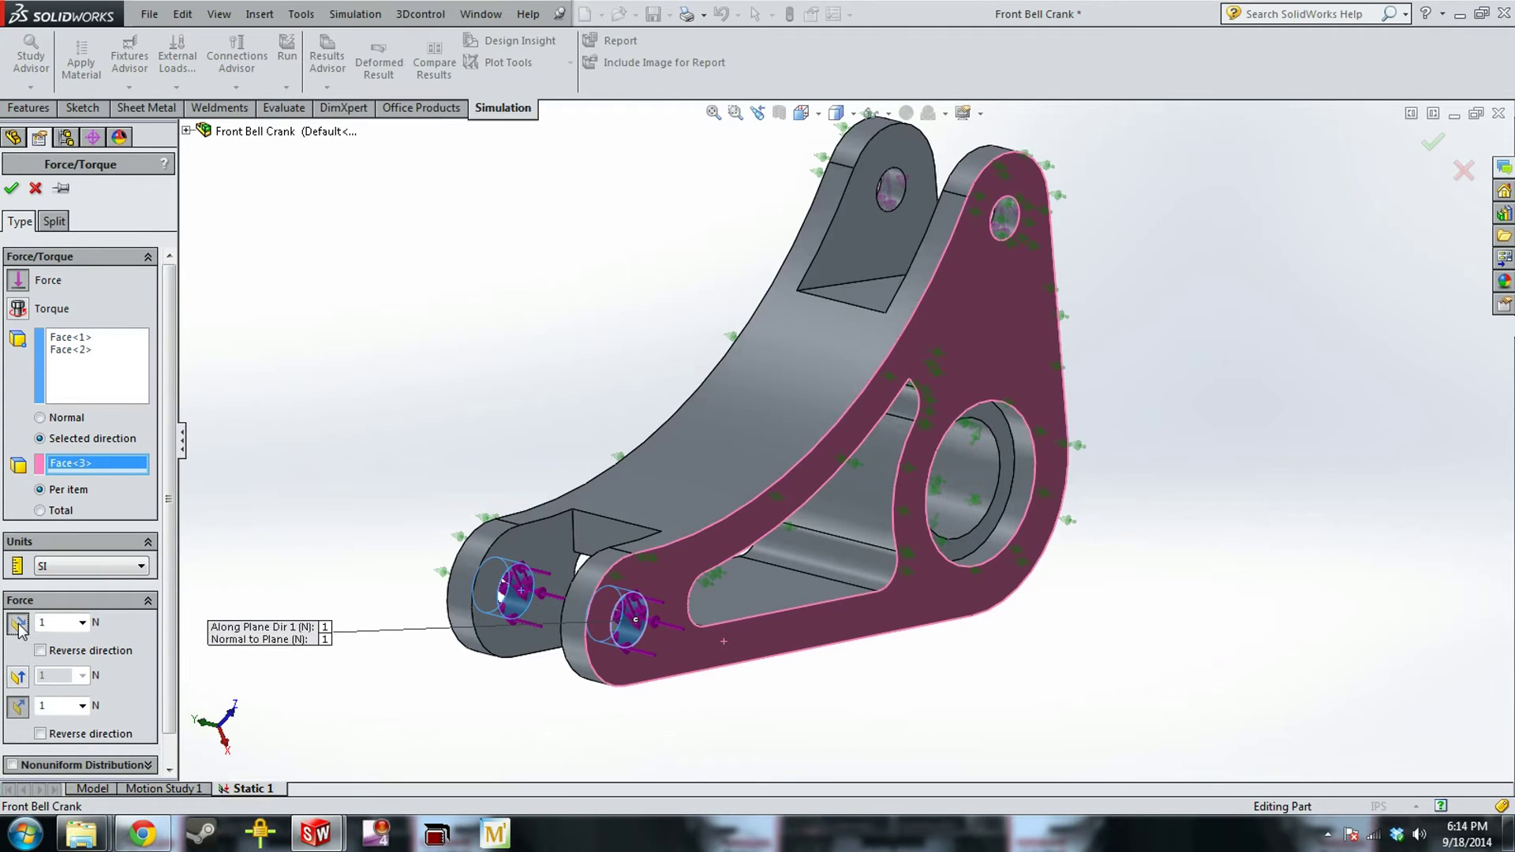
pyautogui.click(18, 677)
pyautogui.click(18, 677)
pyautogui.click(18, 623)
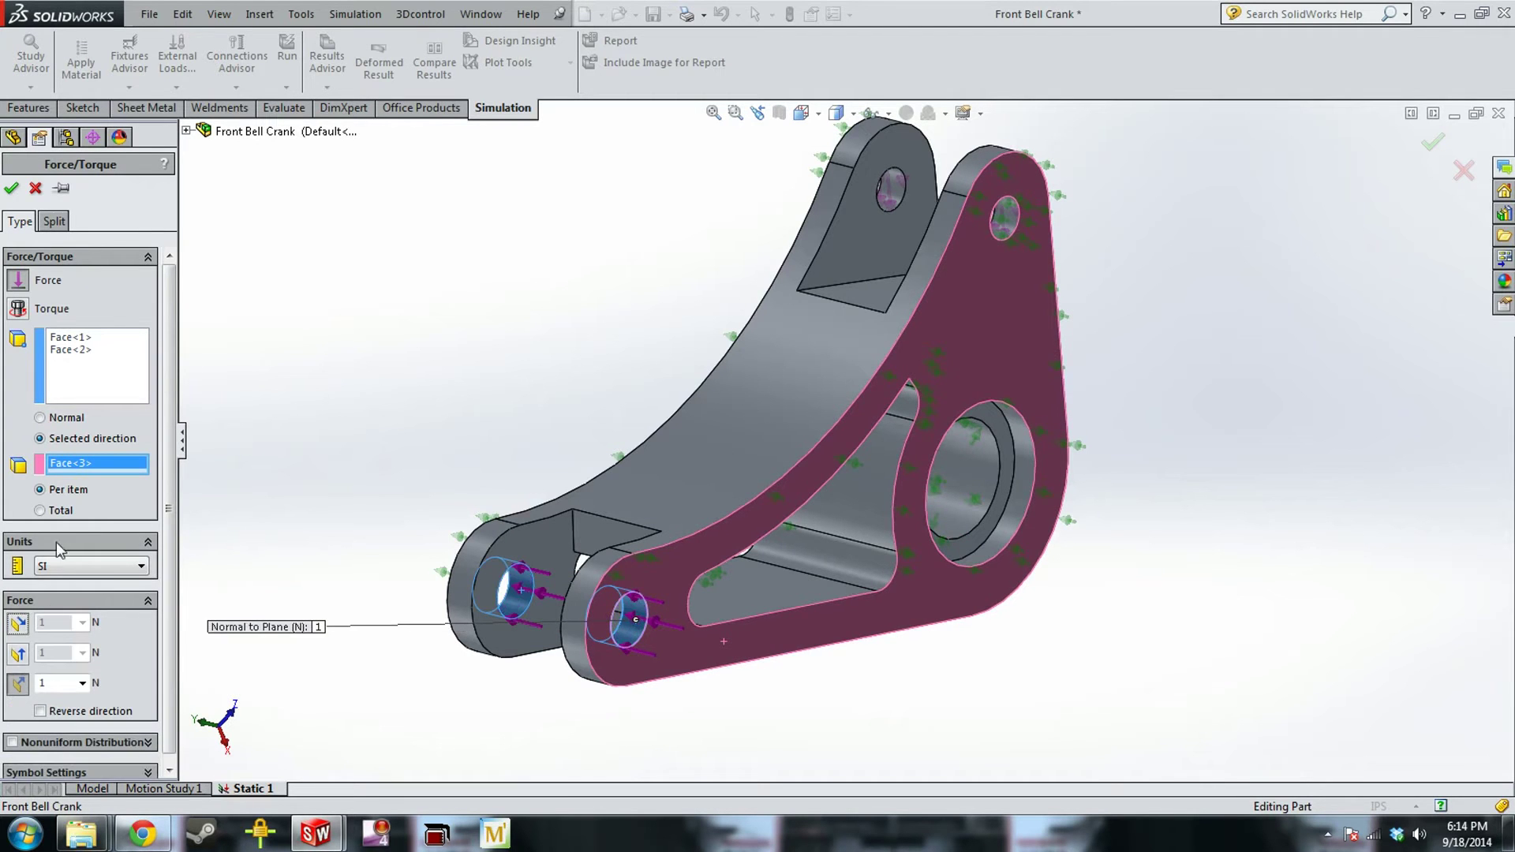
pyautogui.click(786, 633)
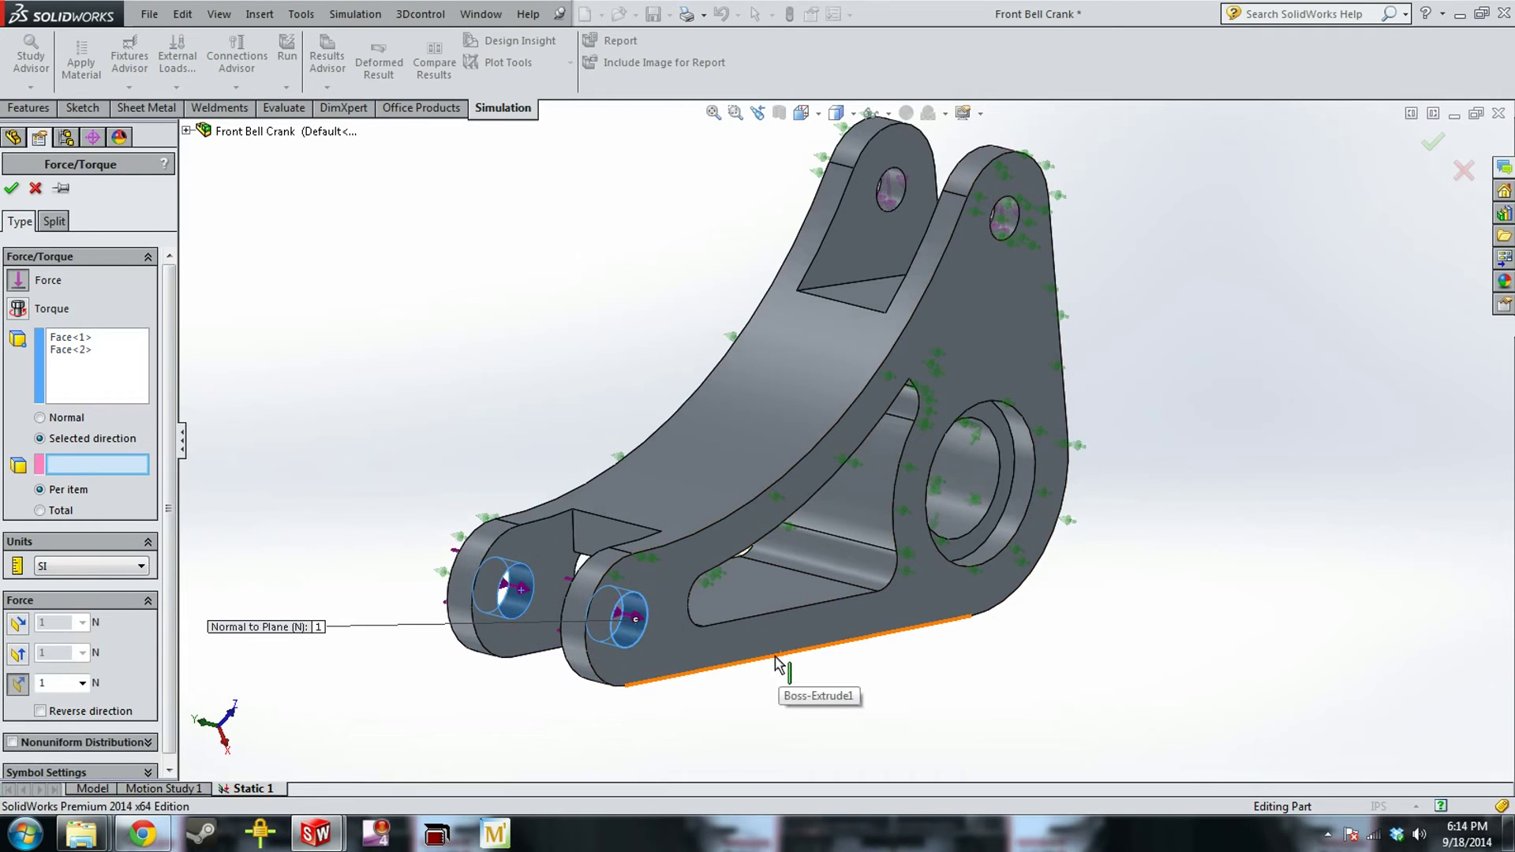
pyautogui.click(778, 655)
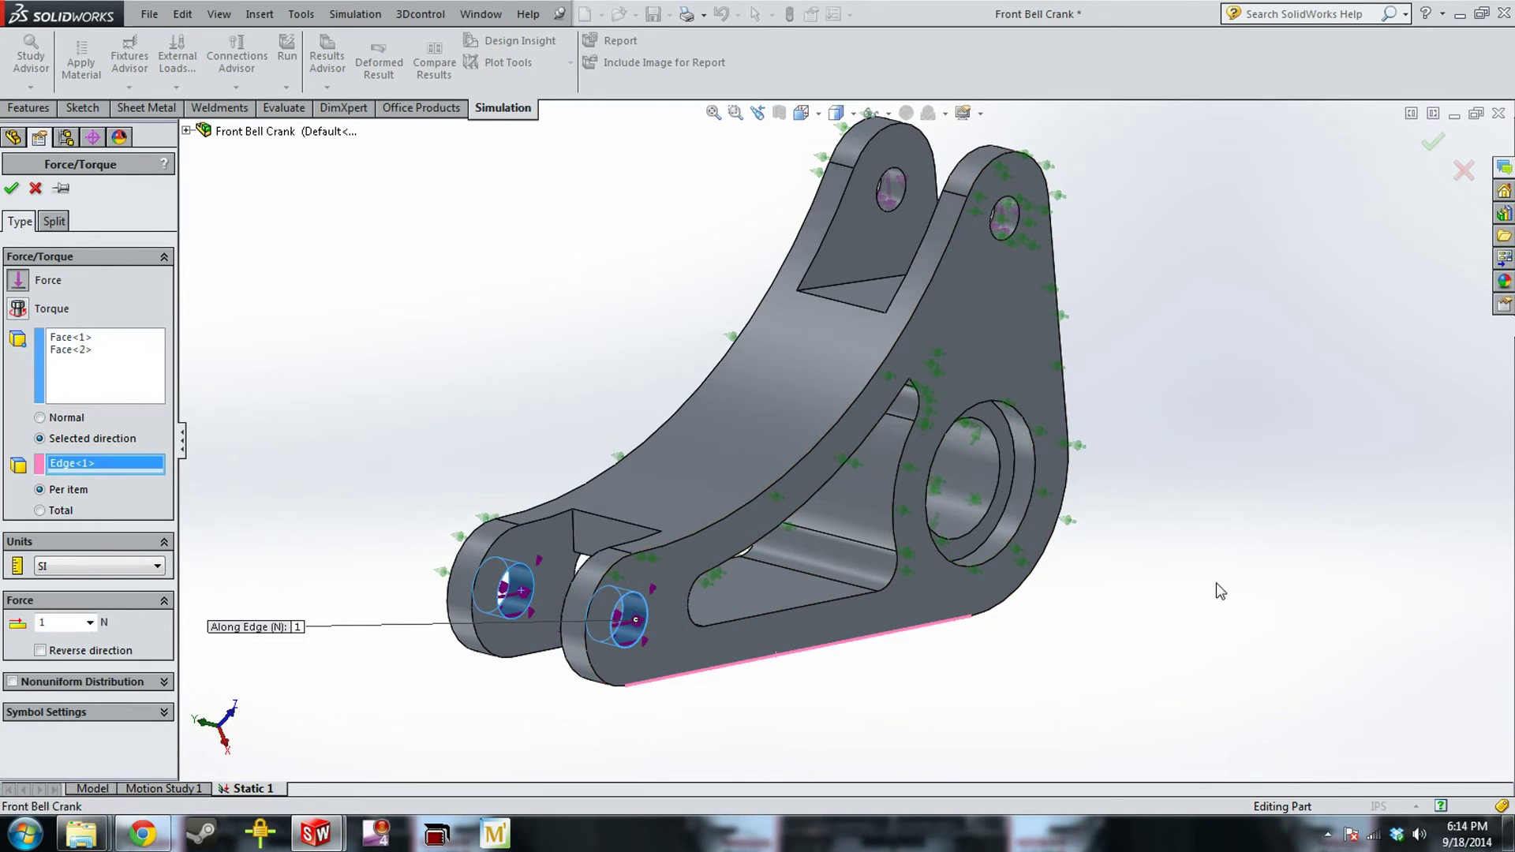
# Set the second force's units to English (IPS) and its value to 30 lbf, and accept the load
pyautogui.click(79, 566)
pyautogui.click(67, 594)
pyautogui.doubleClick(71, 622)
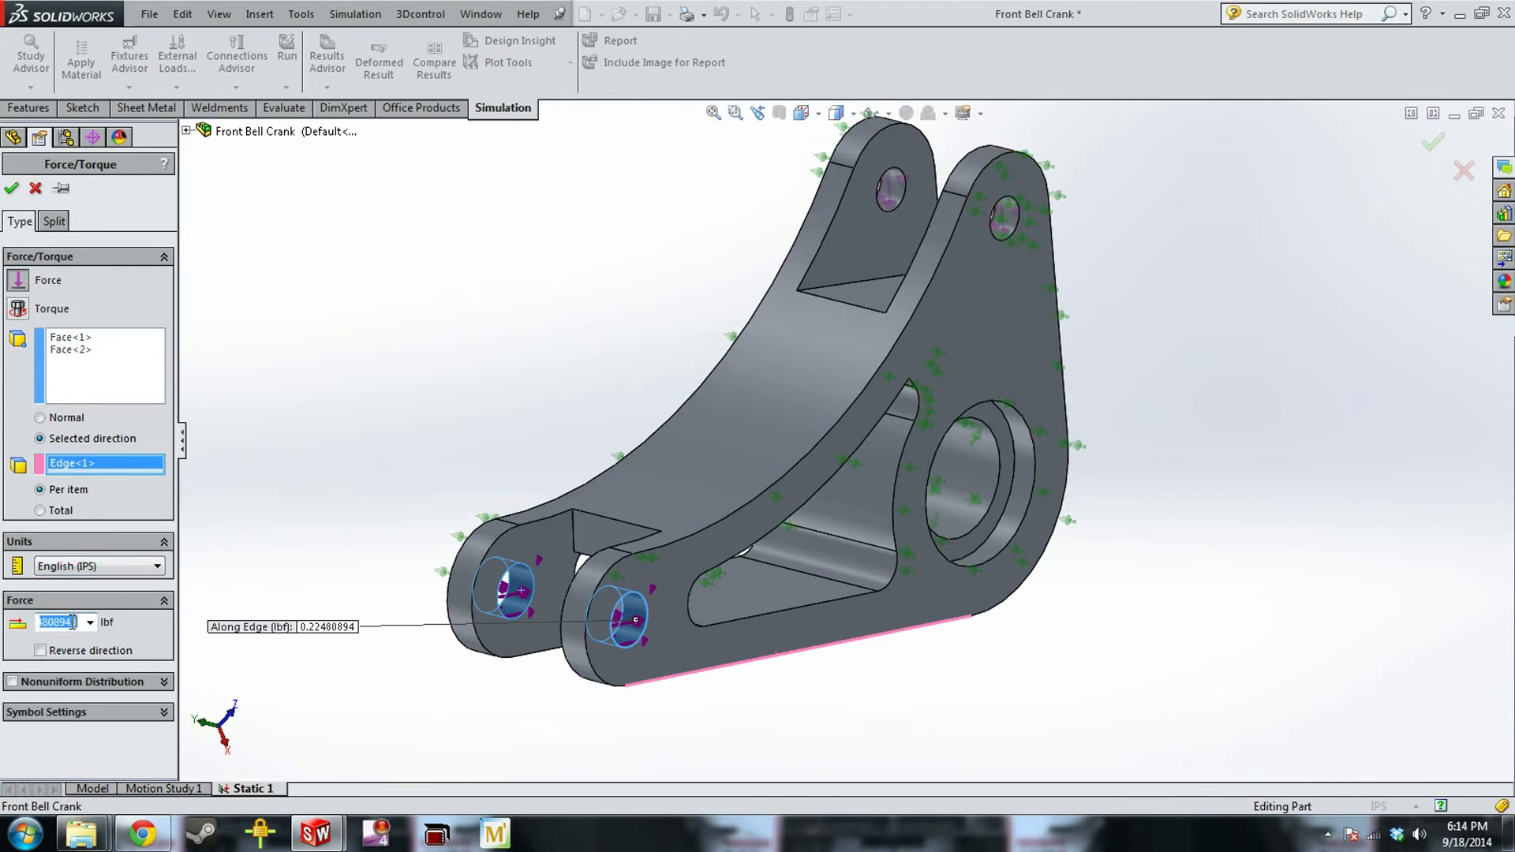
pyautogui.write('30')
pyautogui.click(10, 192)
# Mesh the bell crank with a standard mesh, raising the mesh density well towards fine
pyautogui.scroll(5, 873, 392)
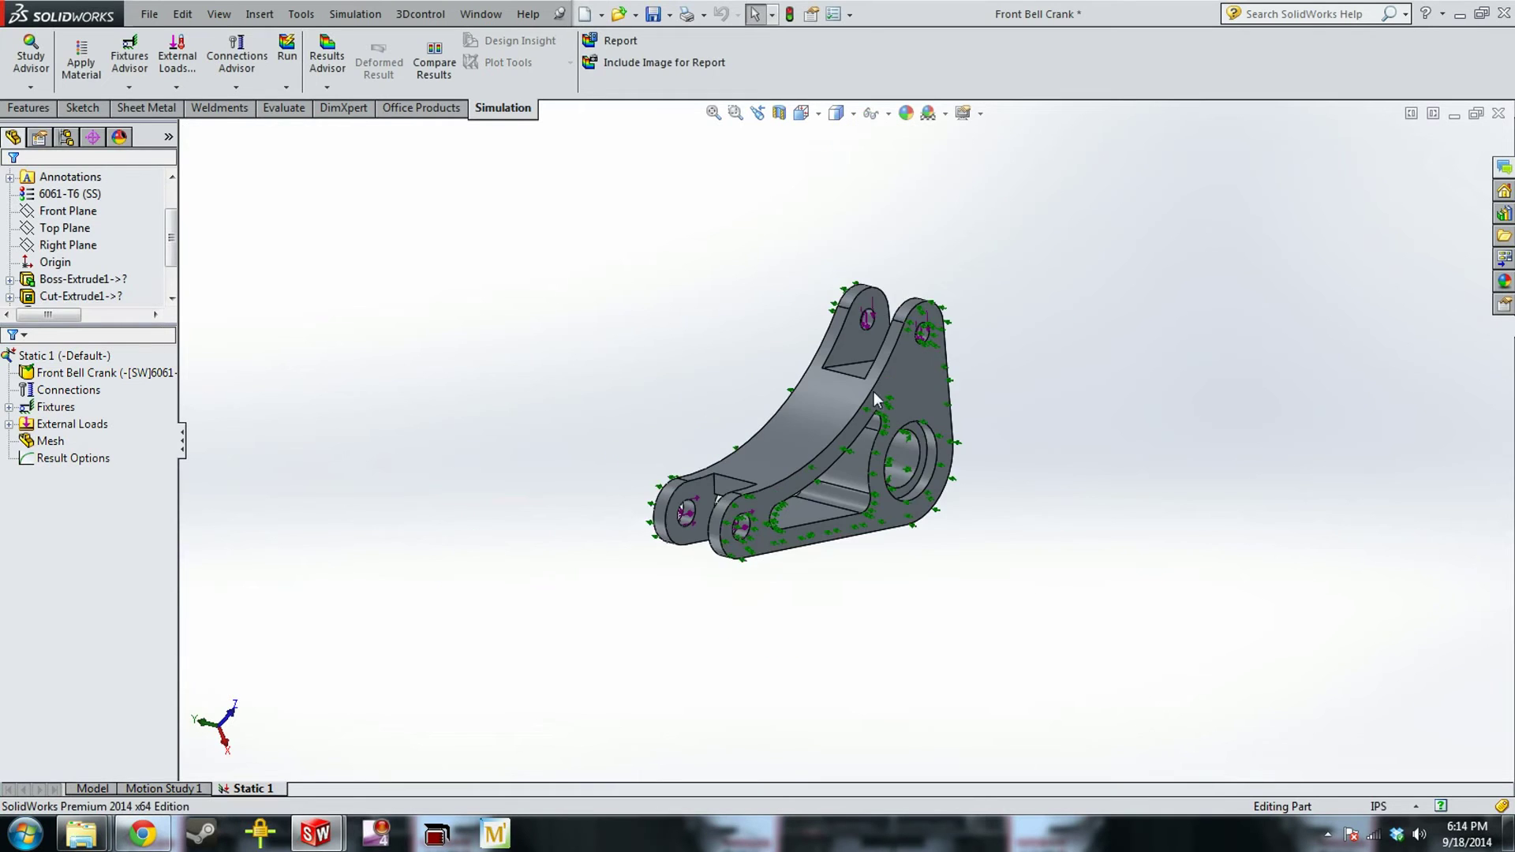
pyautogui.moveTo(1119, 478)
pyautogui.mouseDown(button='middle')
pyautogui.moveTo(1136, 480)
pyautogui.moveTo(1097, 492)
pyautogui.mouseUp(button='middle')
pyautogui.scroll(-4, 818, 315)
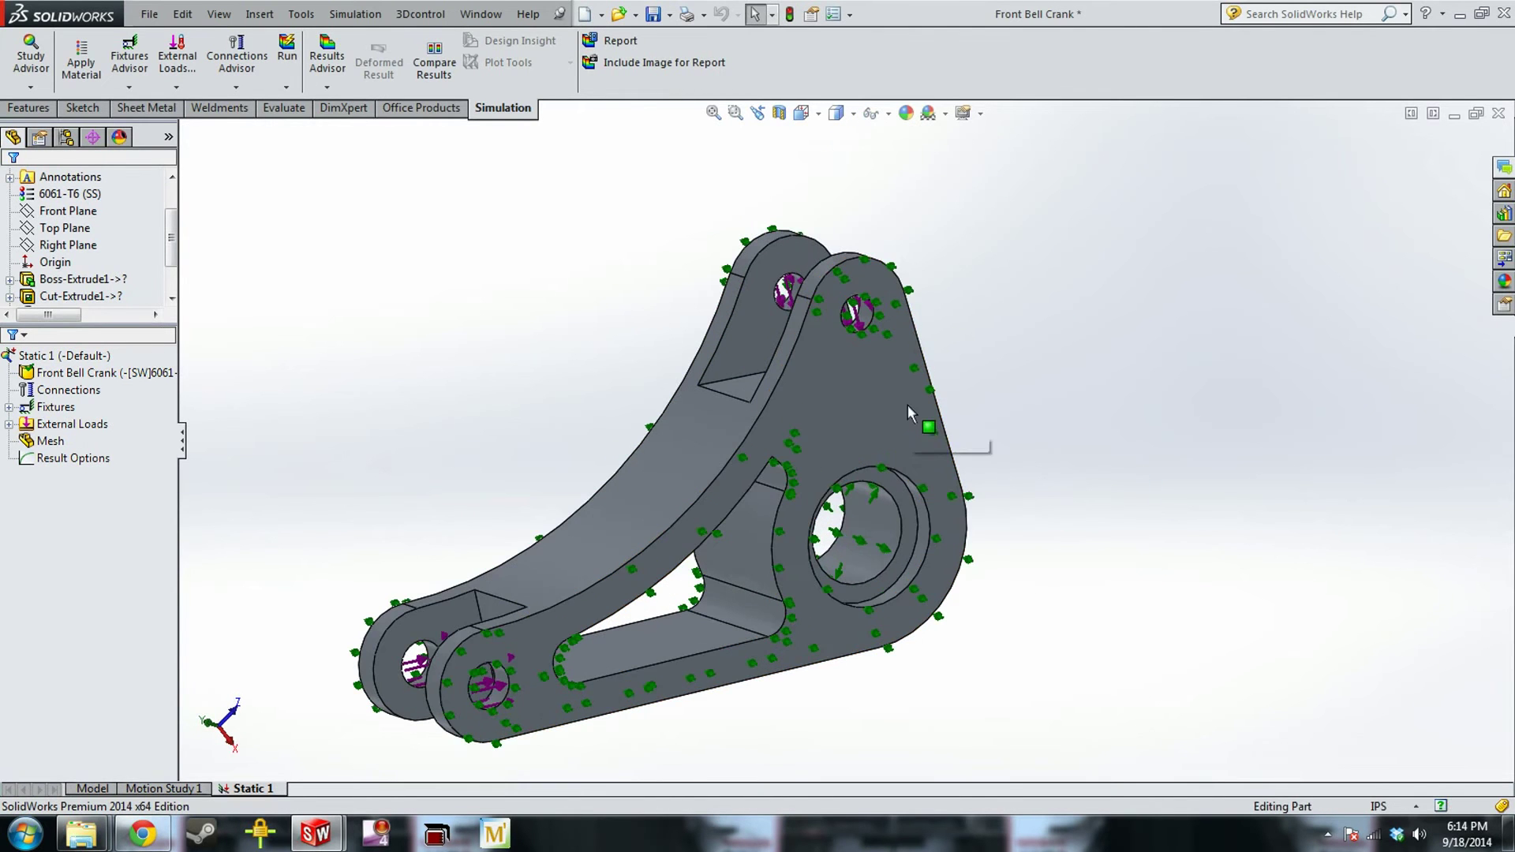
pyautogui.click(908, 404)
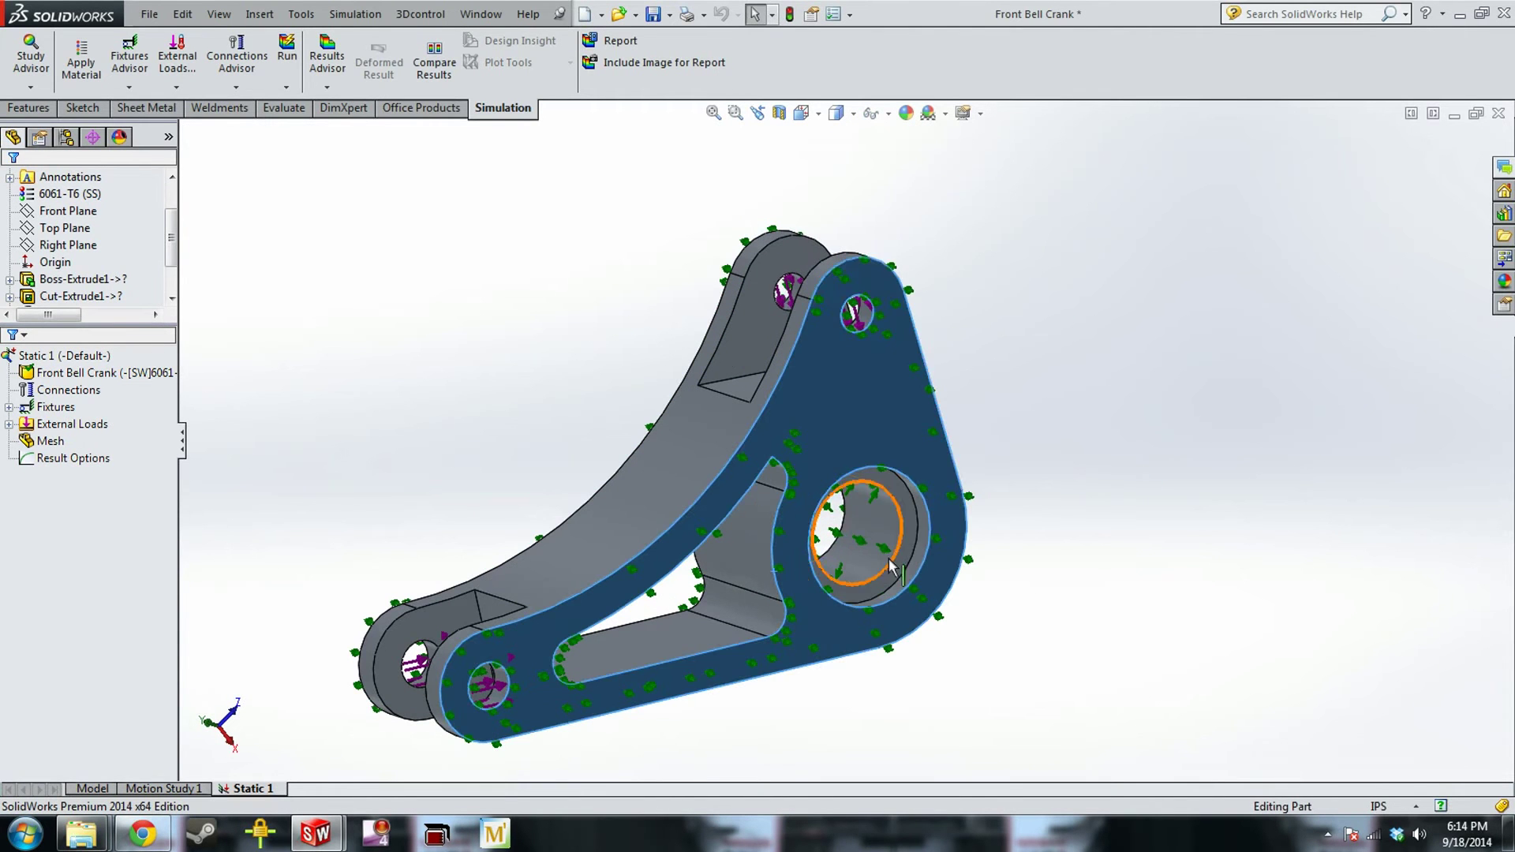
pyautogui.click(57, 440)
pyautogui.rightClick(60, 444)
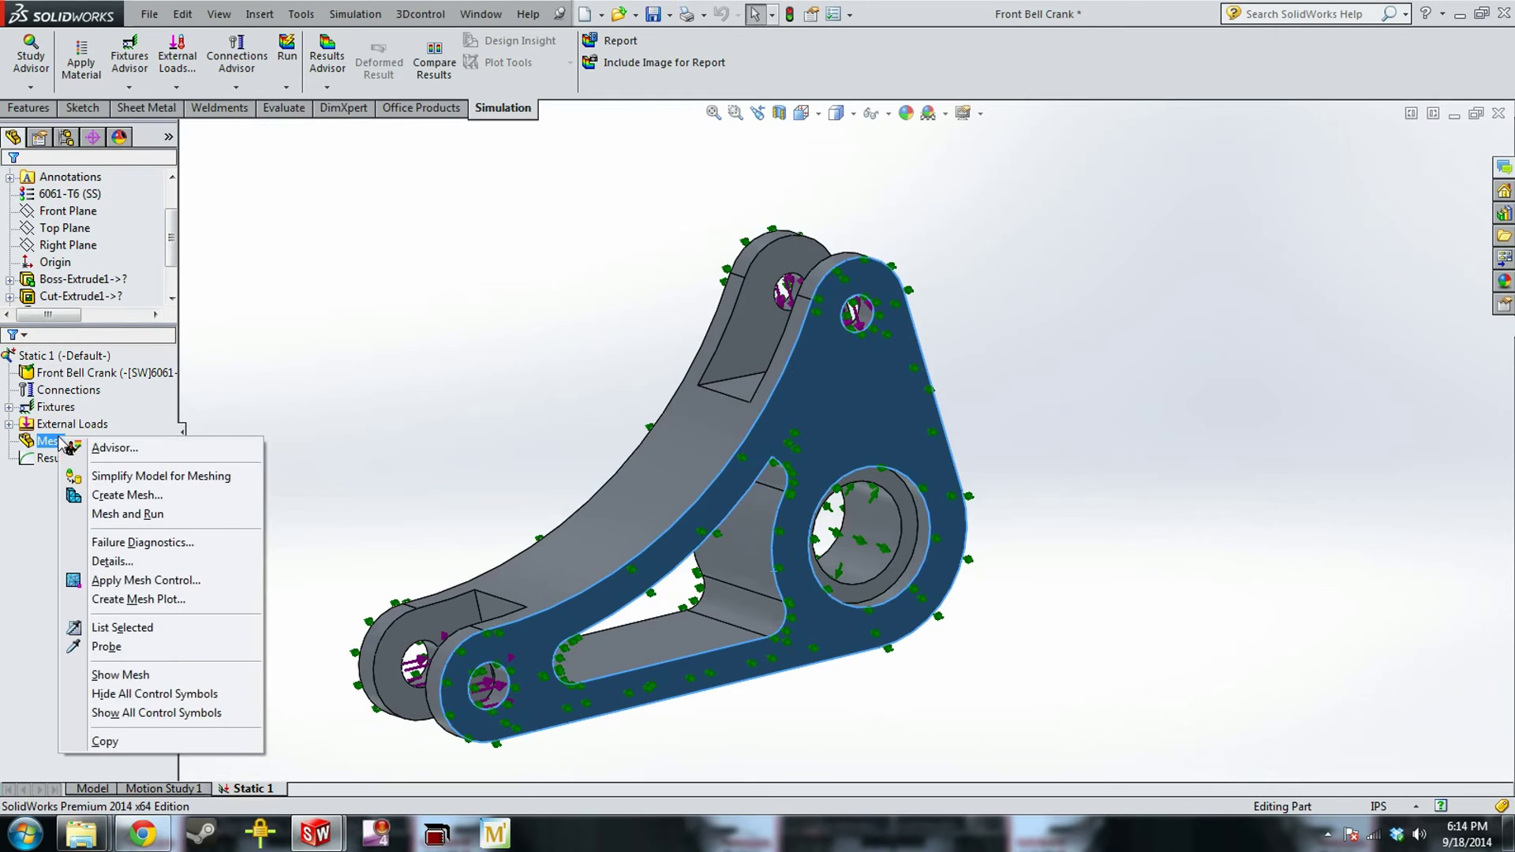
pyautogui.click(149, 502)
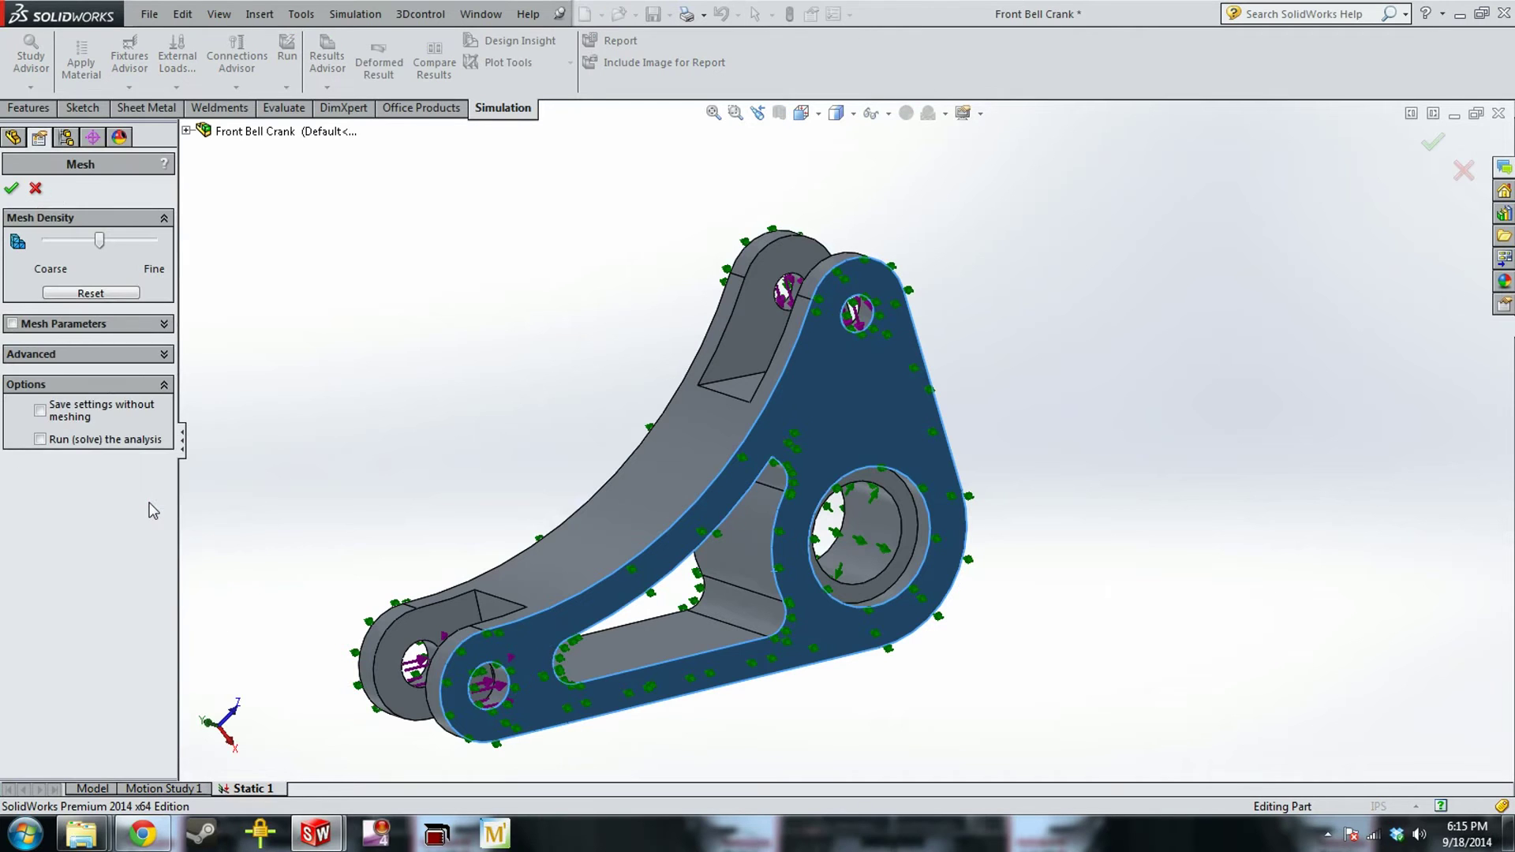
pyautogui.click(12, 325)
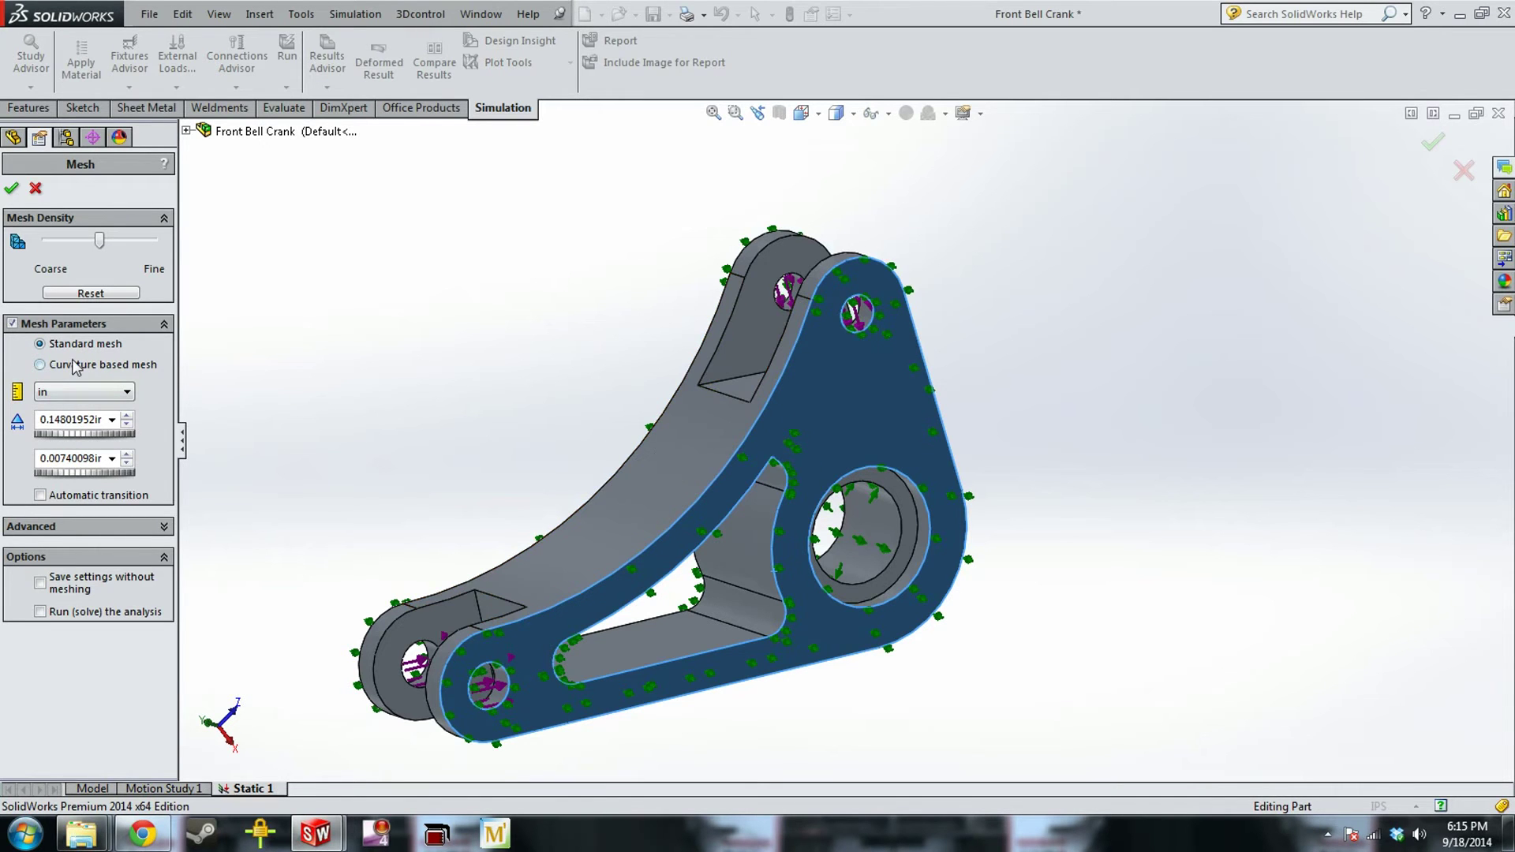
pyautogui.moveTo(98, 241); pyautogui.dragTo(135, 241)
pyautogui.click(5, 186)
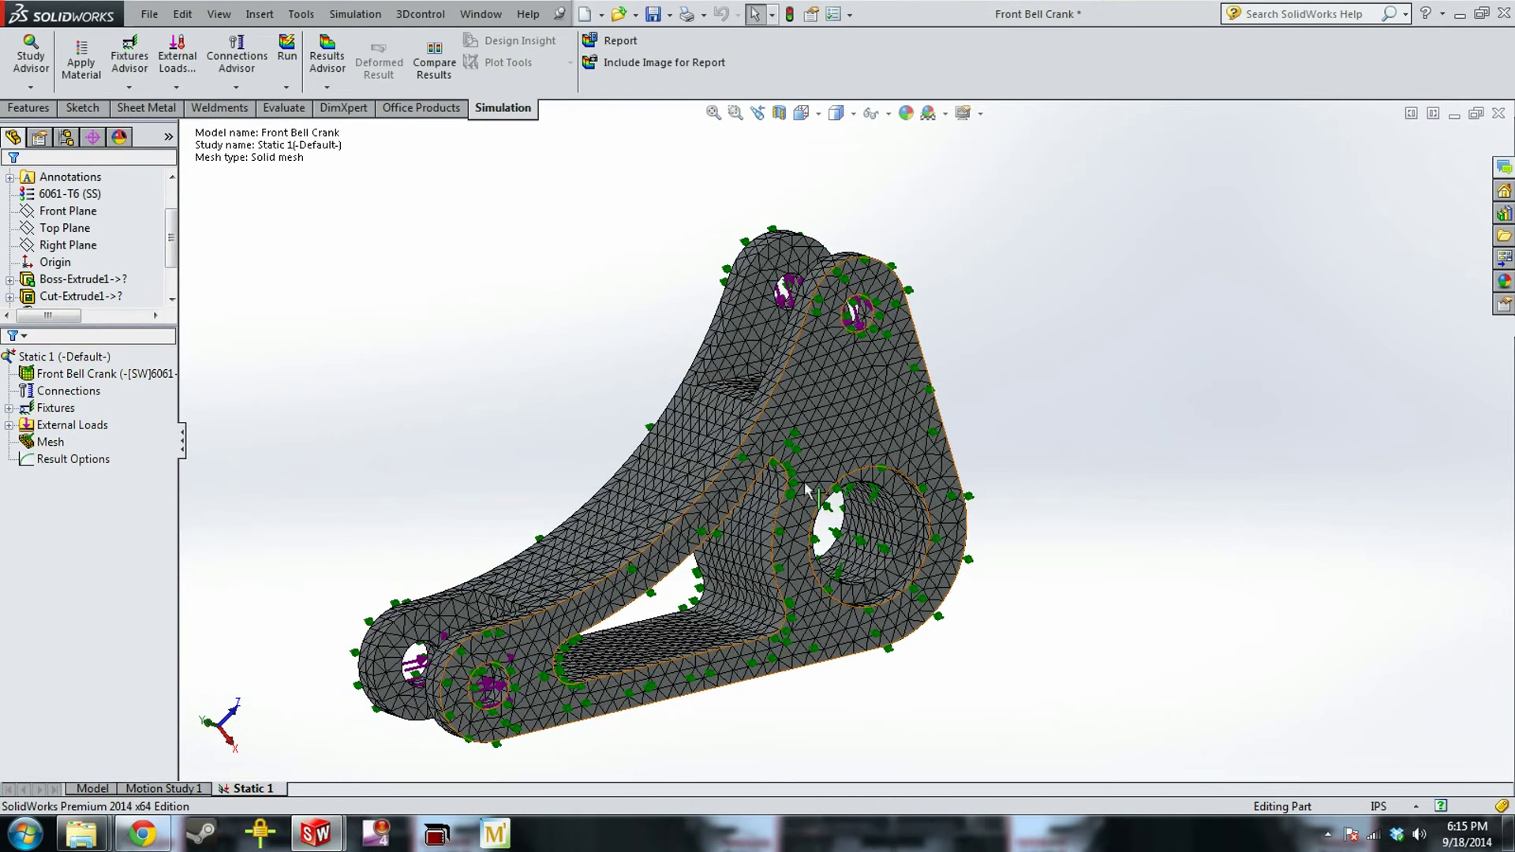
# Inspect the mesh and run the static study, solving it with small displacement
pyautogui.moveTo(533, 322); pyautogui.dragTo(634, 490, button='middle')
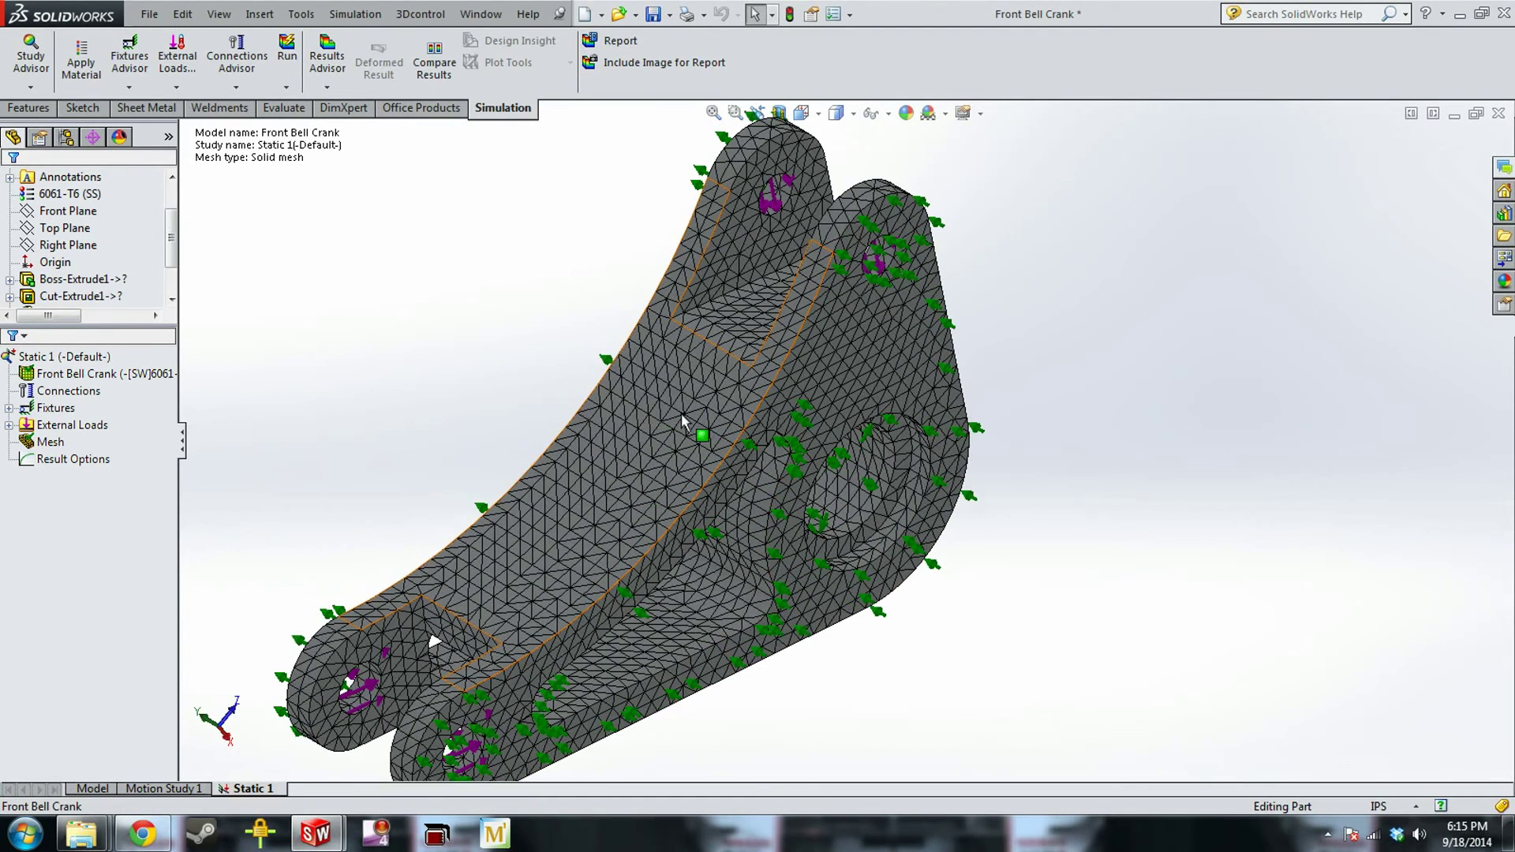
pyautogui.scroll(-5, 685, 428)
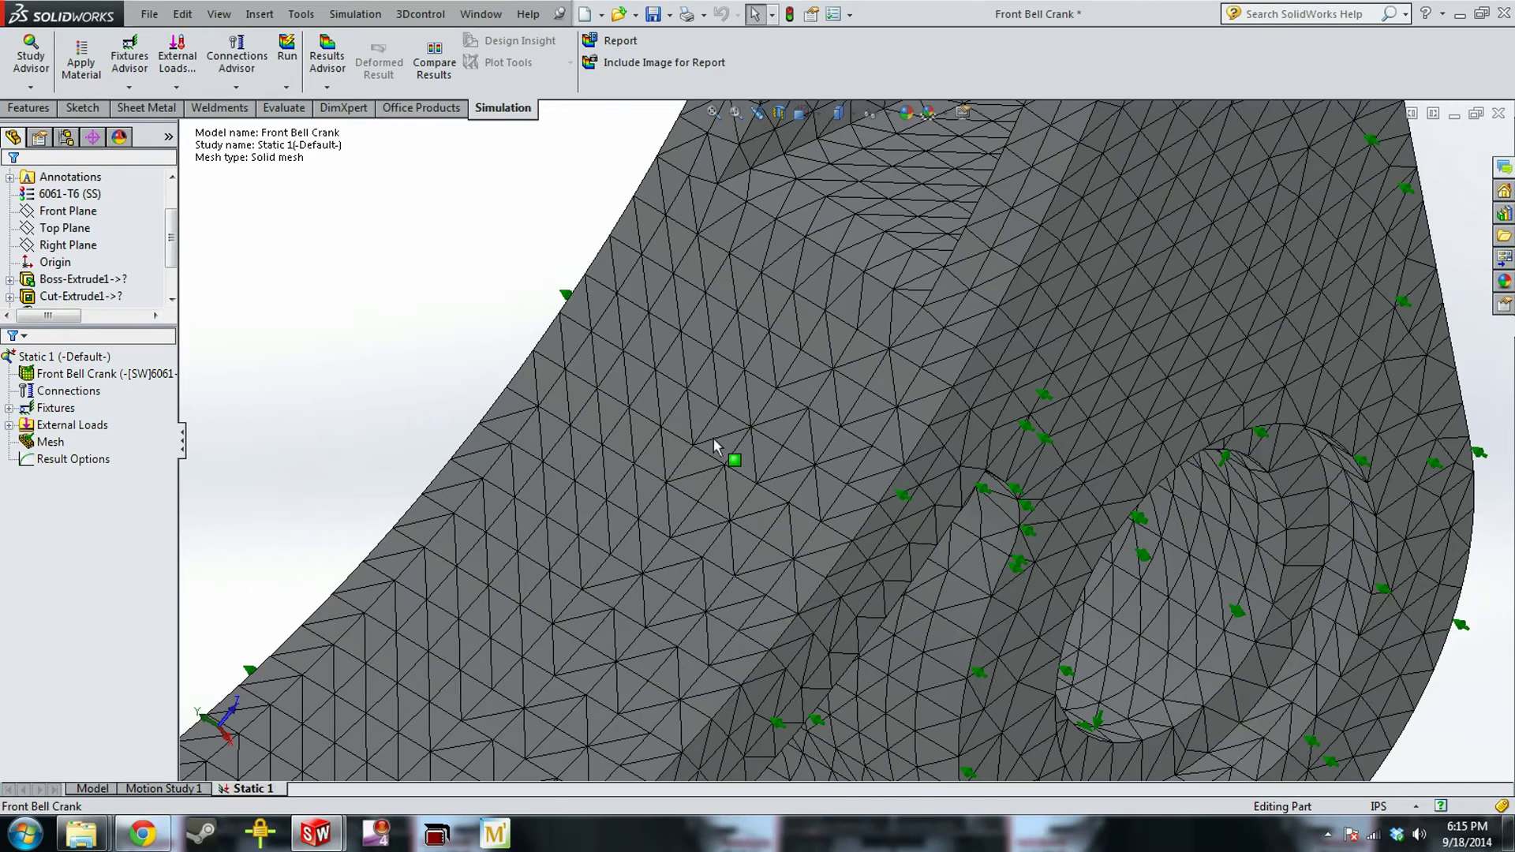
pyautogui.press('f')
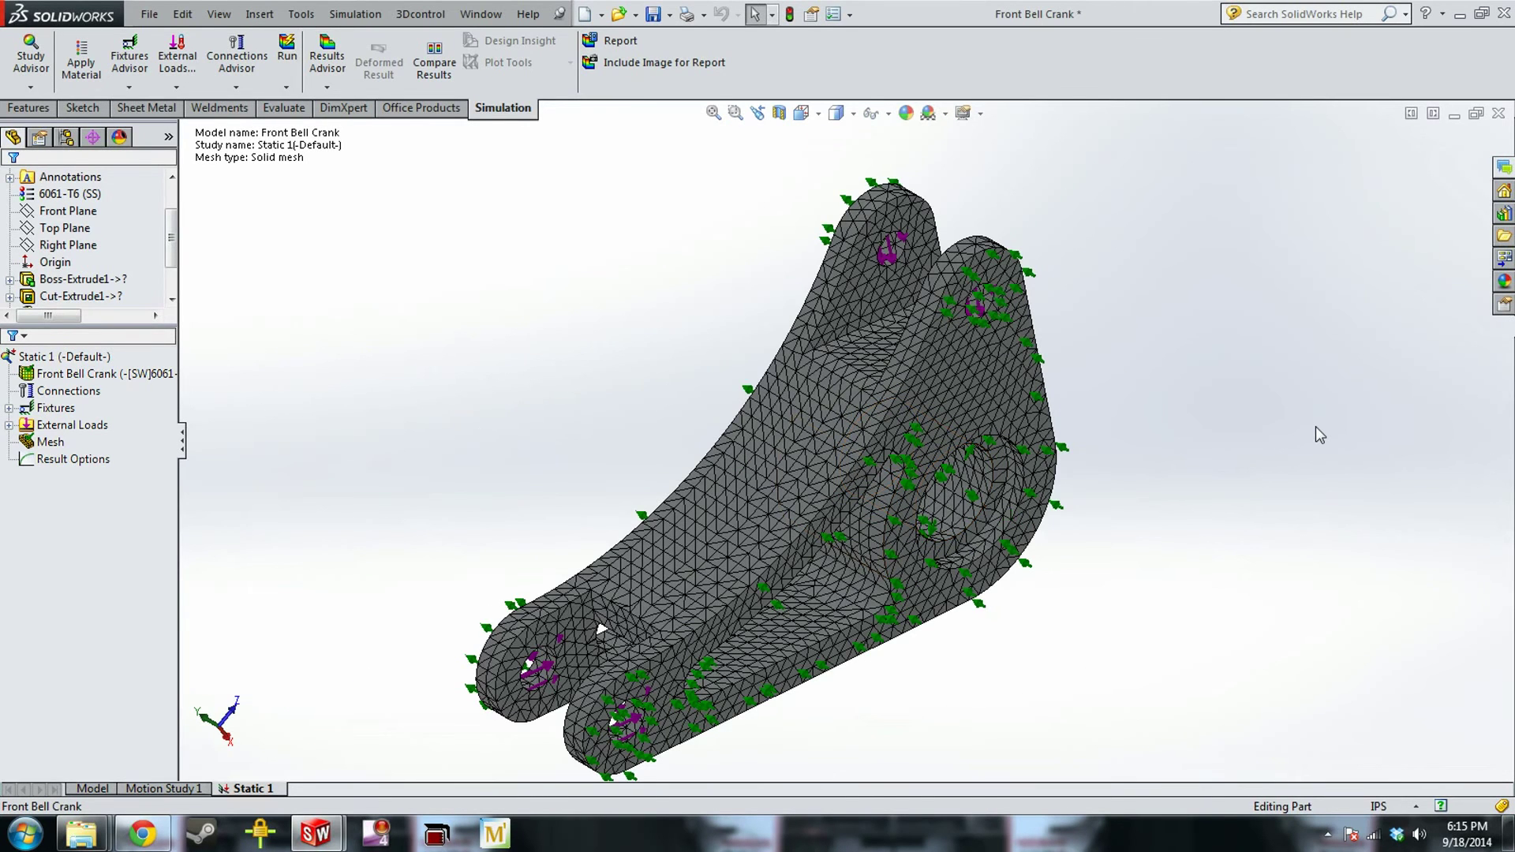
pyautogui.press('z')
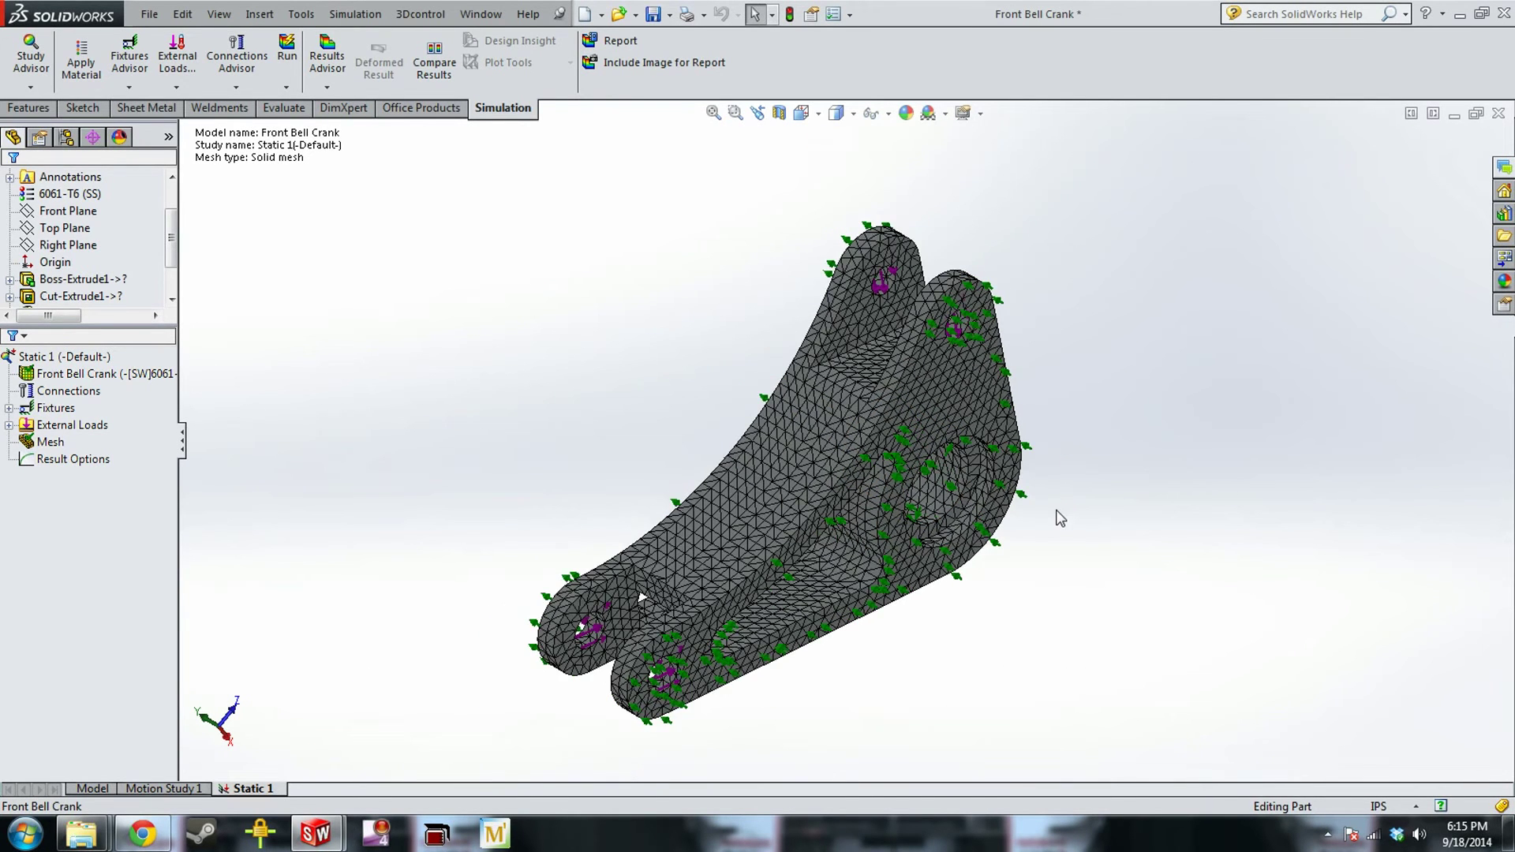
pyautogui.scroll(-3, 1064, 516)
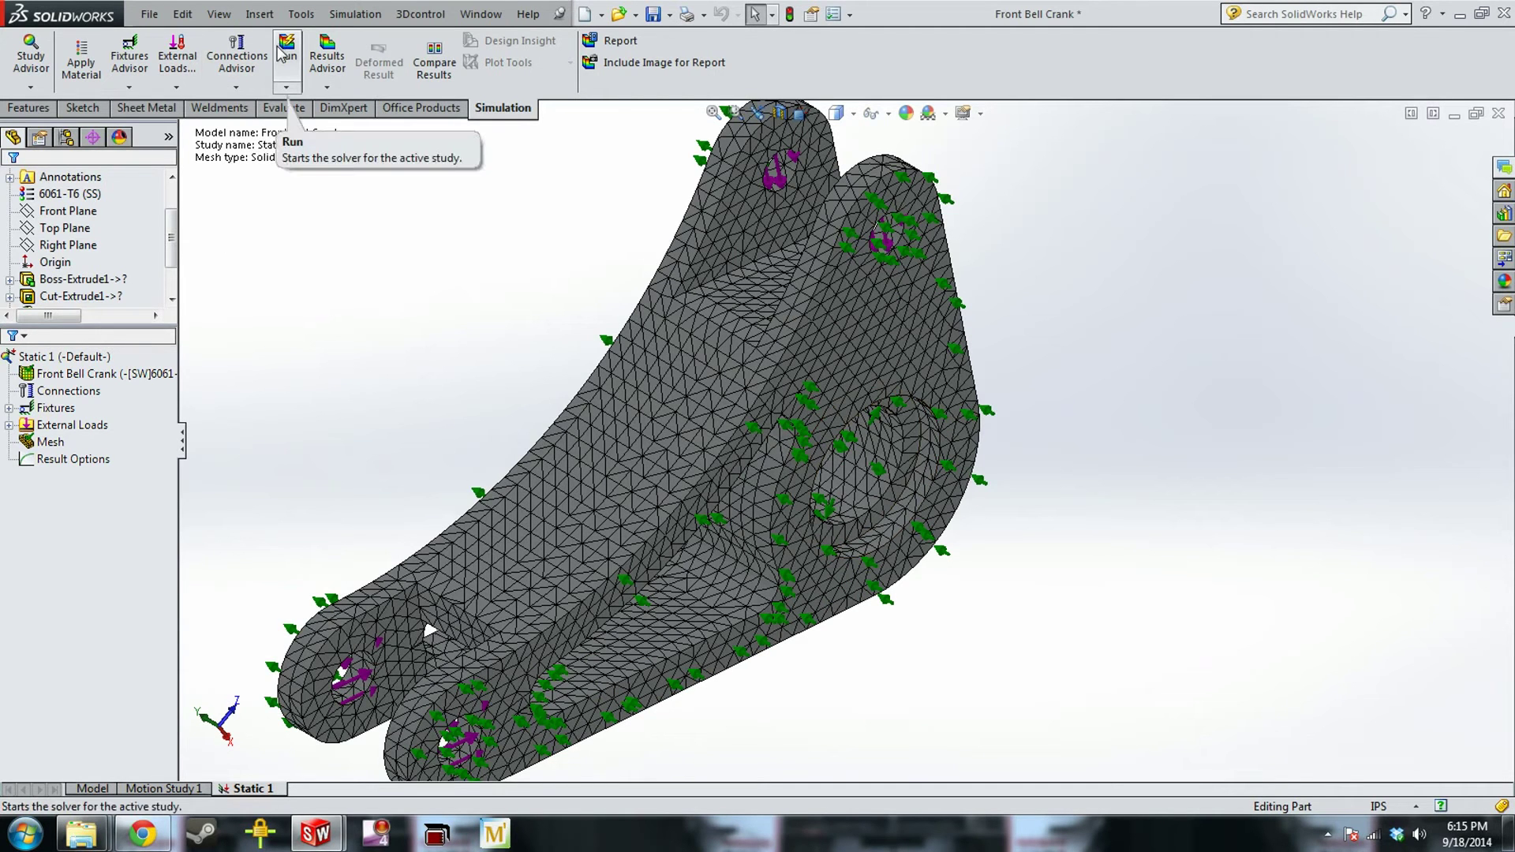
pyautogui.scroll(2, 850, 426)
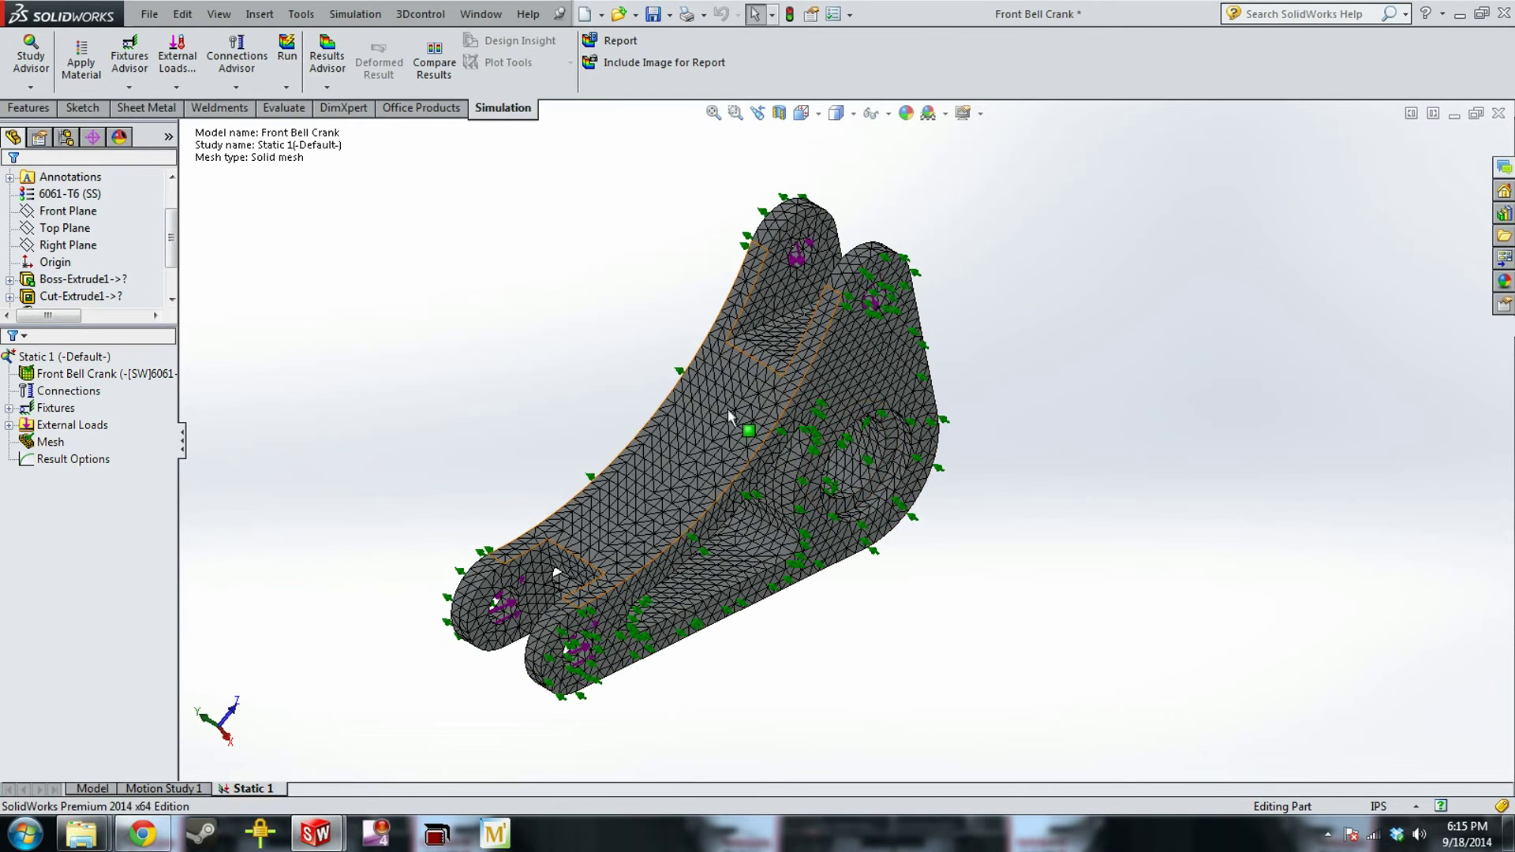
pyautogui.click(288, 58)
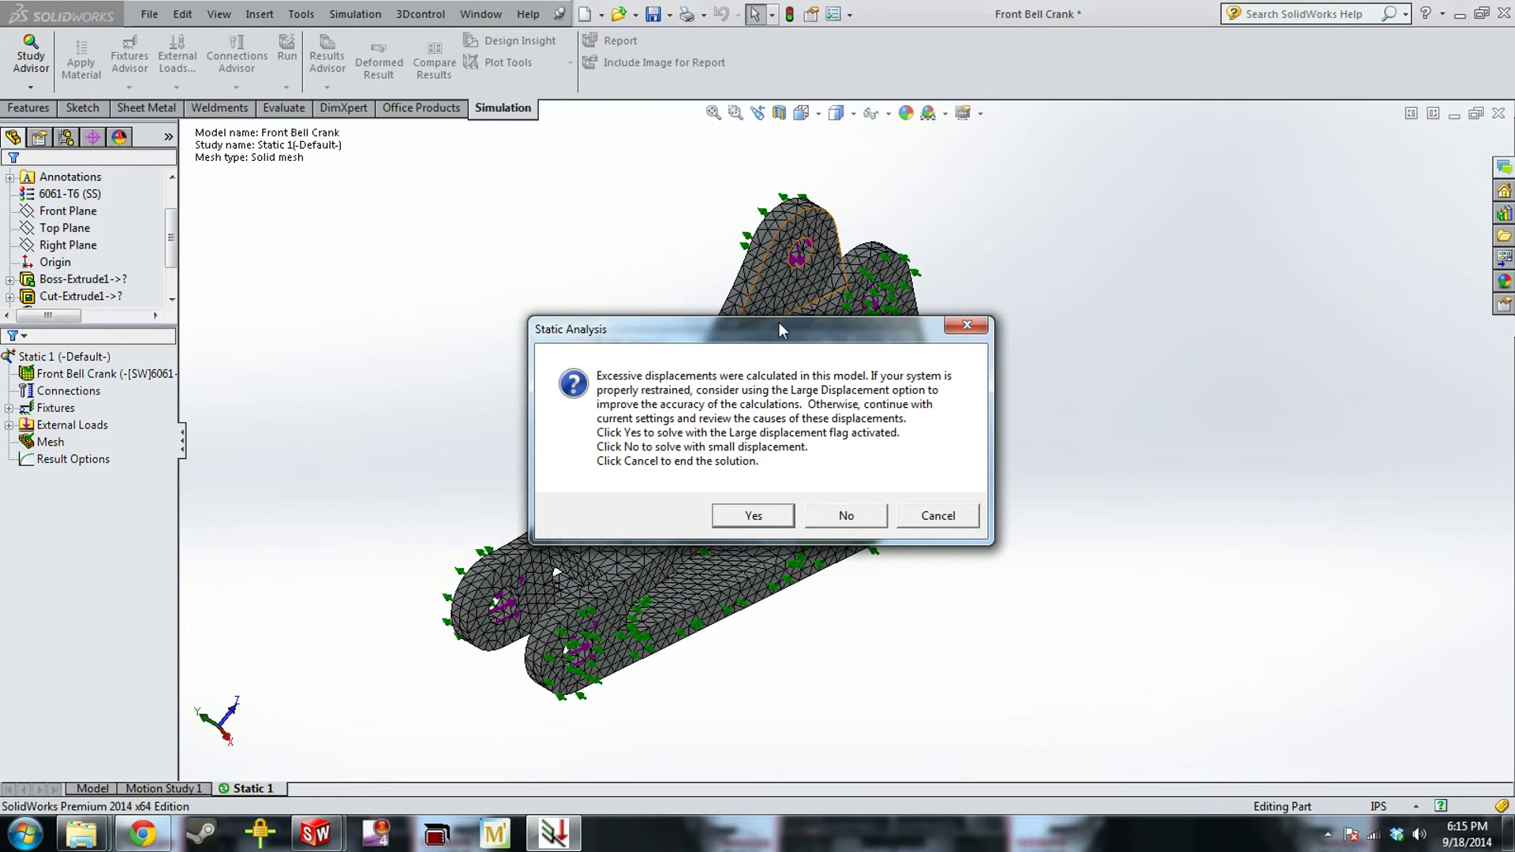
pyautogui.moveTo(778, 325); pyautogui.dragTo(676, 380)
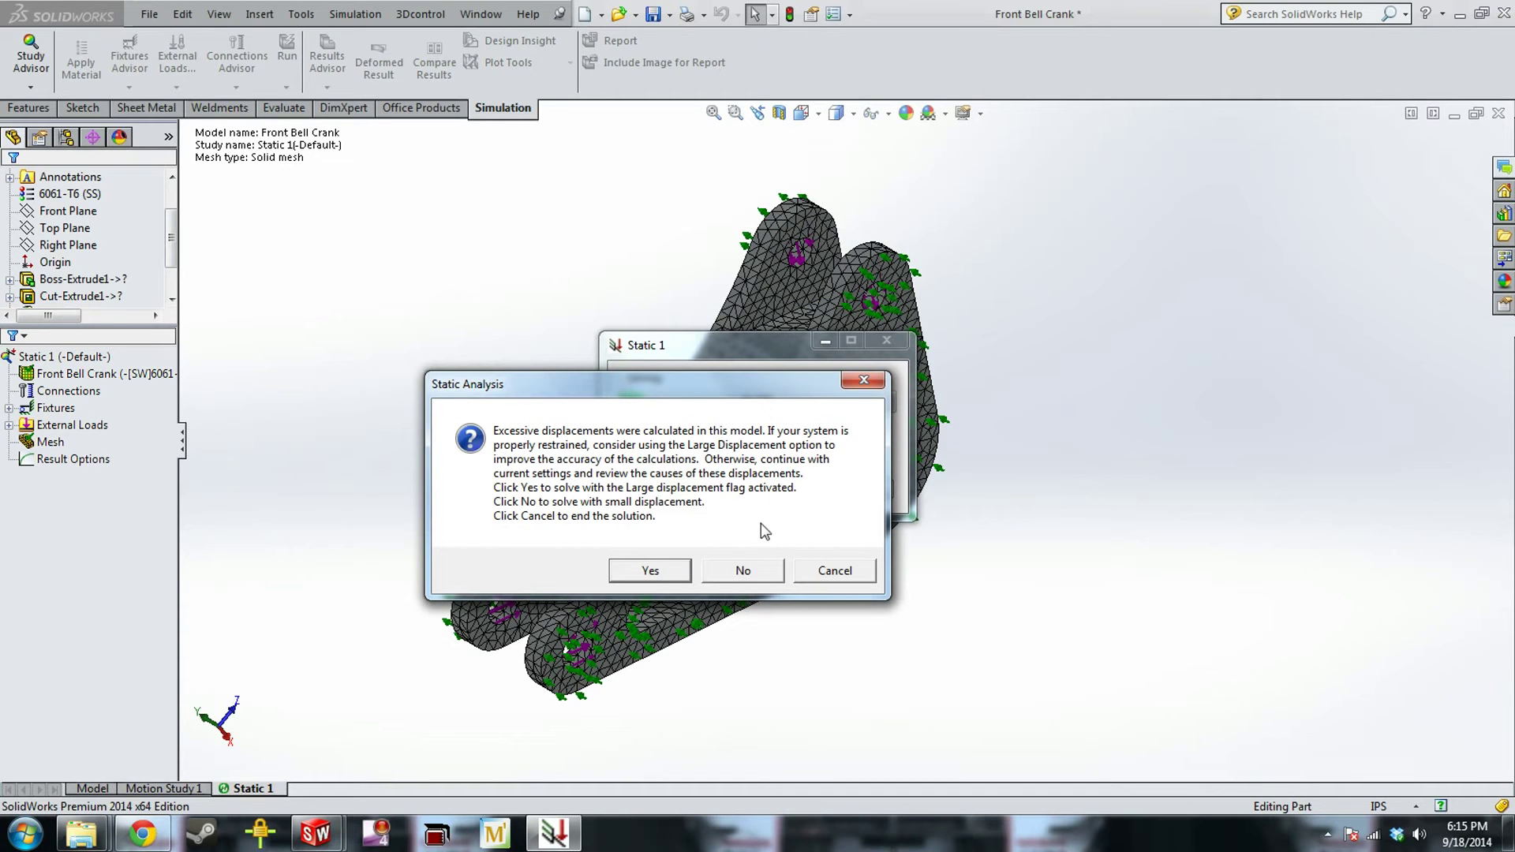
pyautogui.click(744, 570)
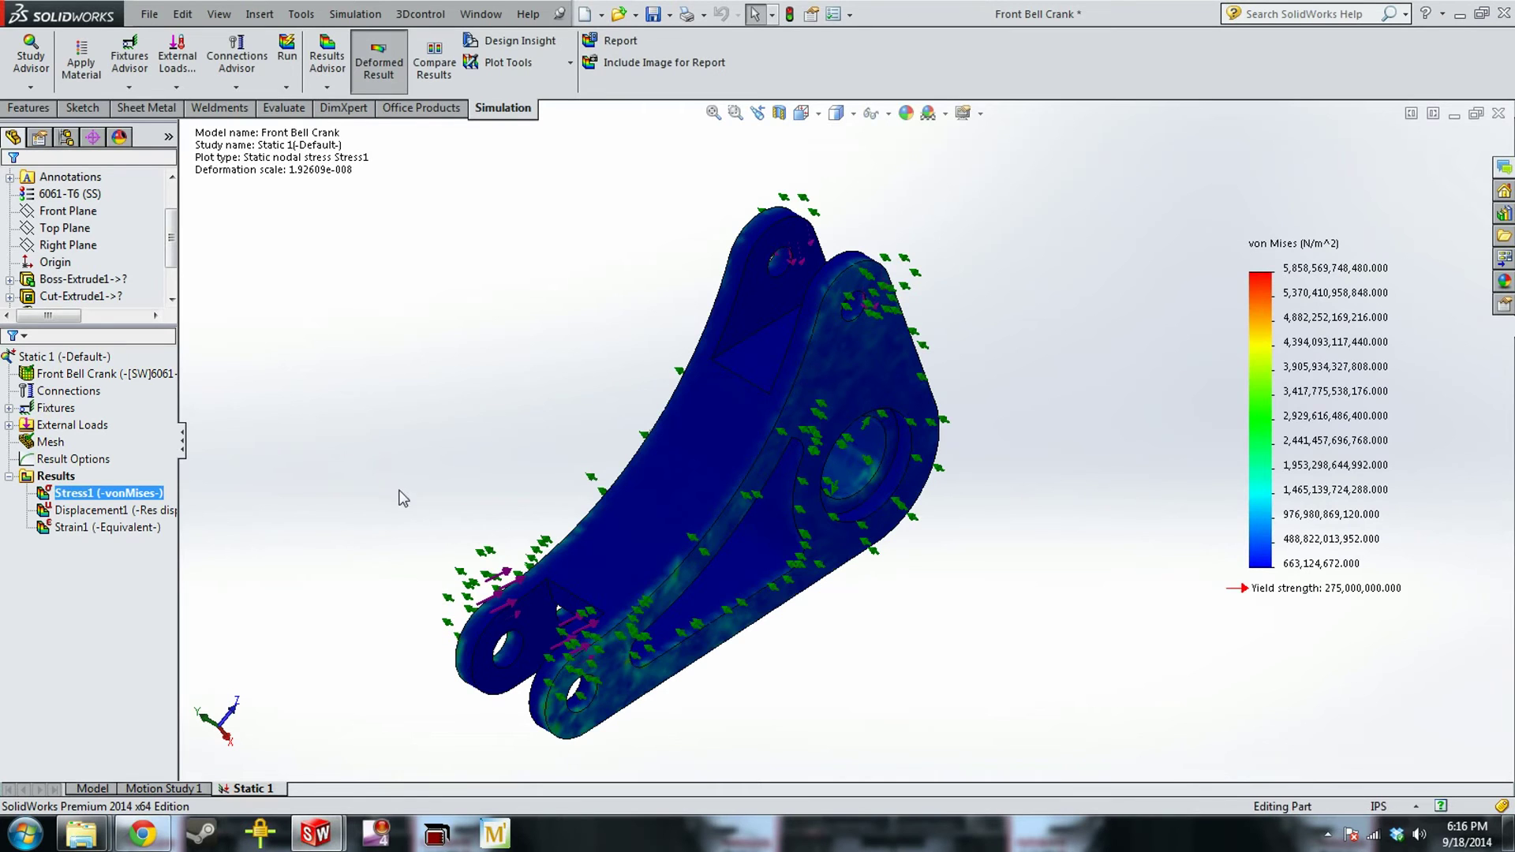
pyautogui.press('XF86AudioLowerVolume')
pyautogui.press('XF86AudioLowerVolume')
pyautogui.press('XF86AudioLowerVolume')
pyautogui.press('XF86AudioLowerVolume')
pyautogui.press('XF86AudioLowerVolume')
pyautogui.press('XF86AudioLowerVolume')
pyautogui.press('XF86AudioLowerVolume')
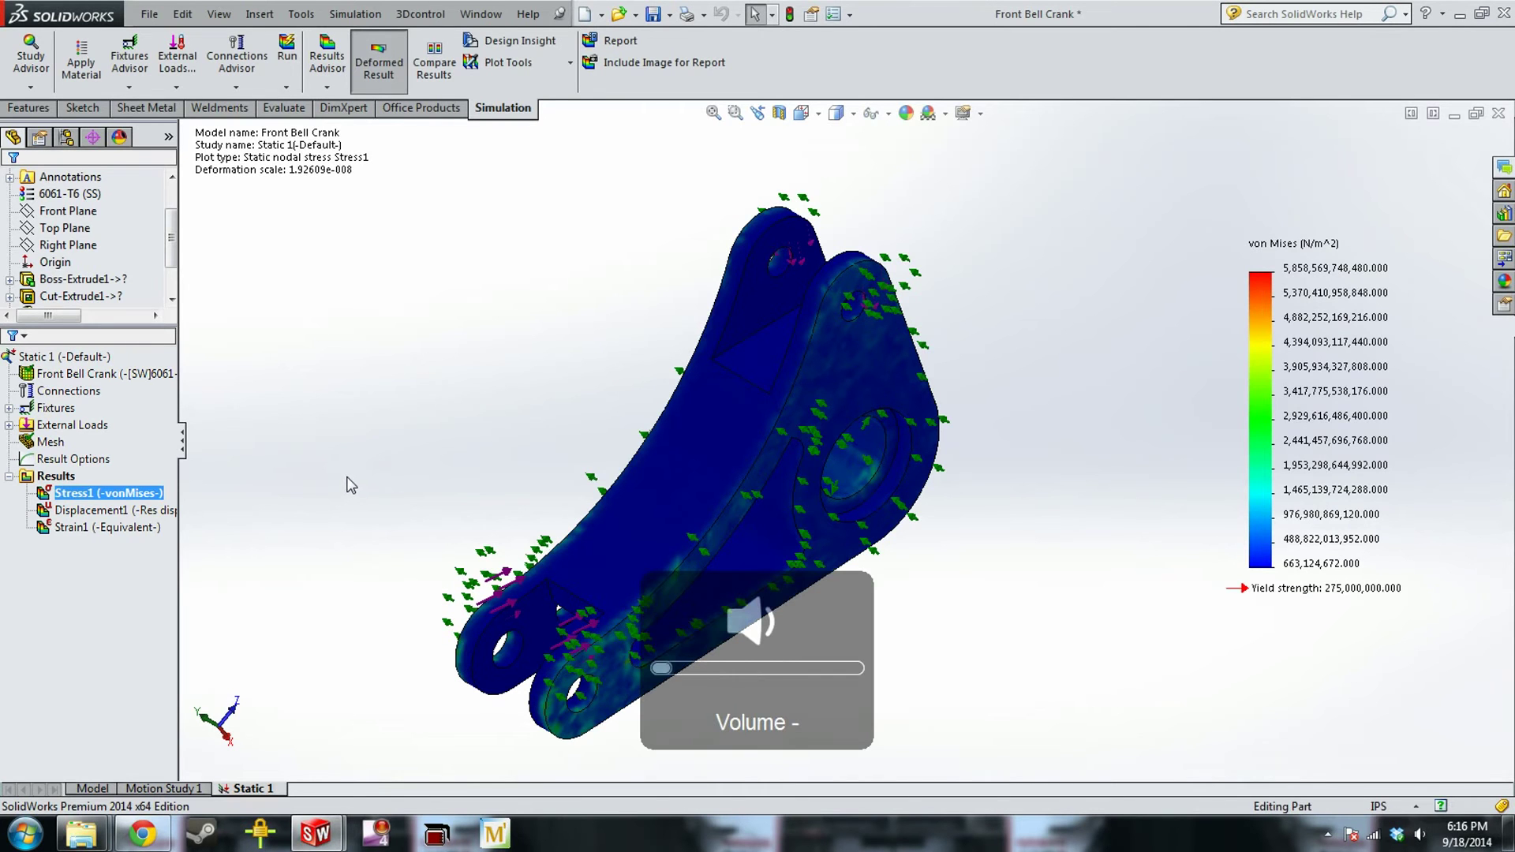
# Show the displacement plot of the solved study to examine how the crank moves
pyautogui.doubleClick(76, 512)
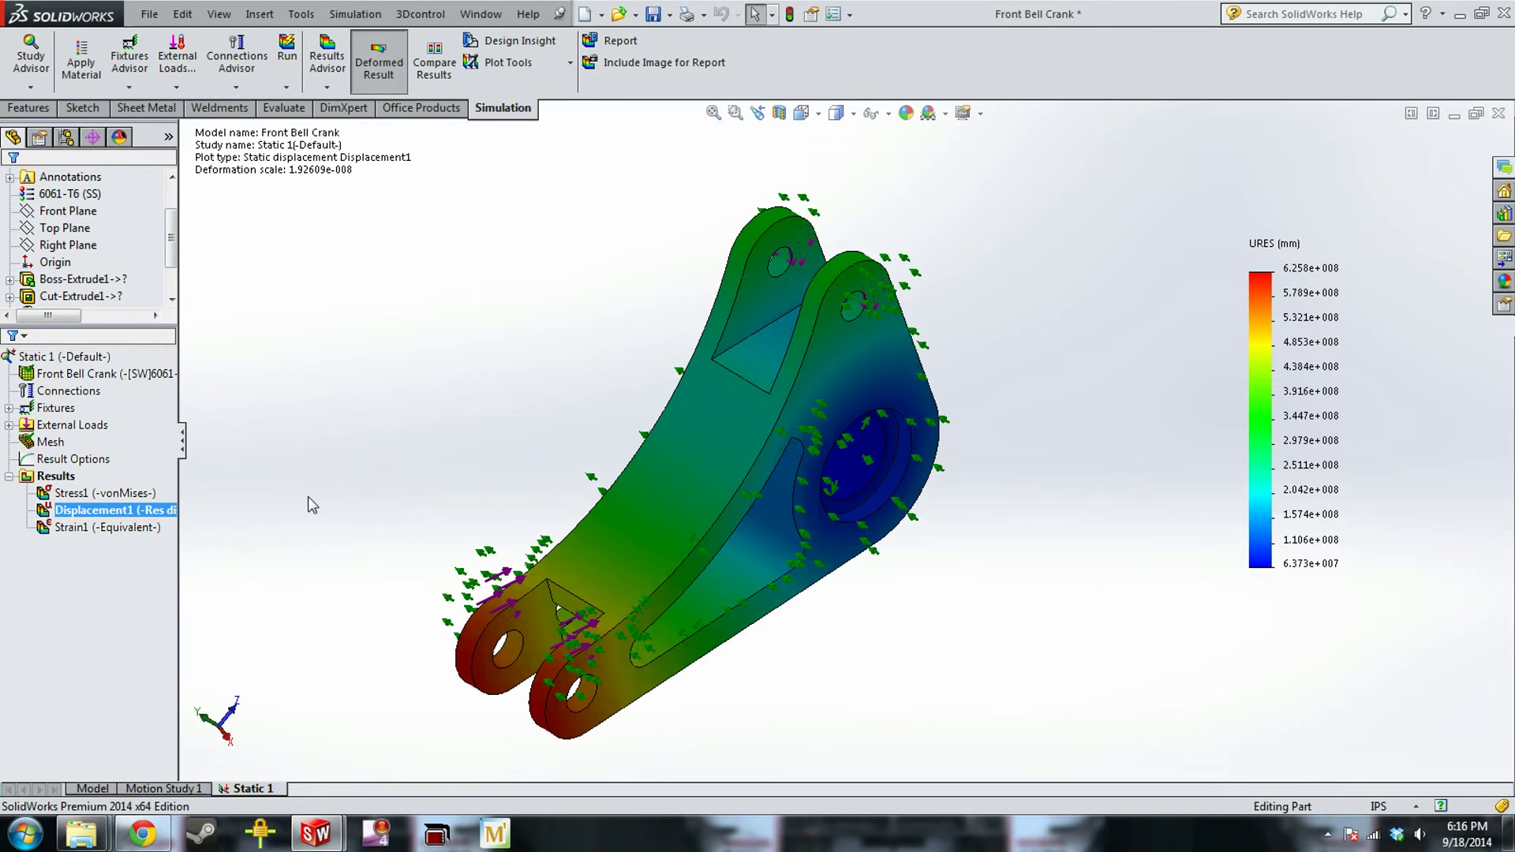
pyautogui.rightClick(131, 514)
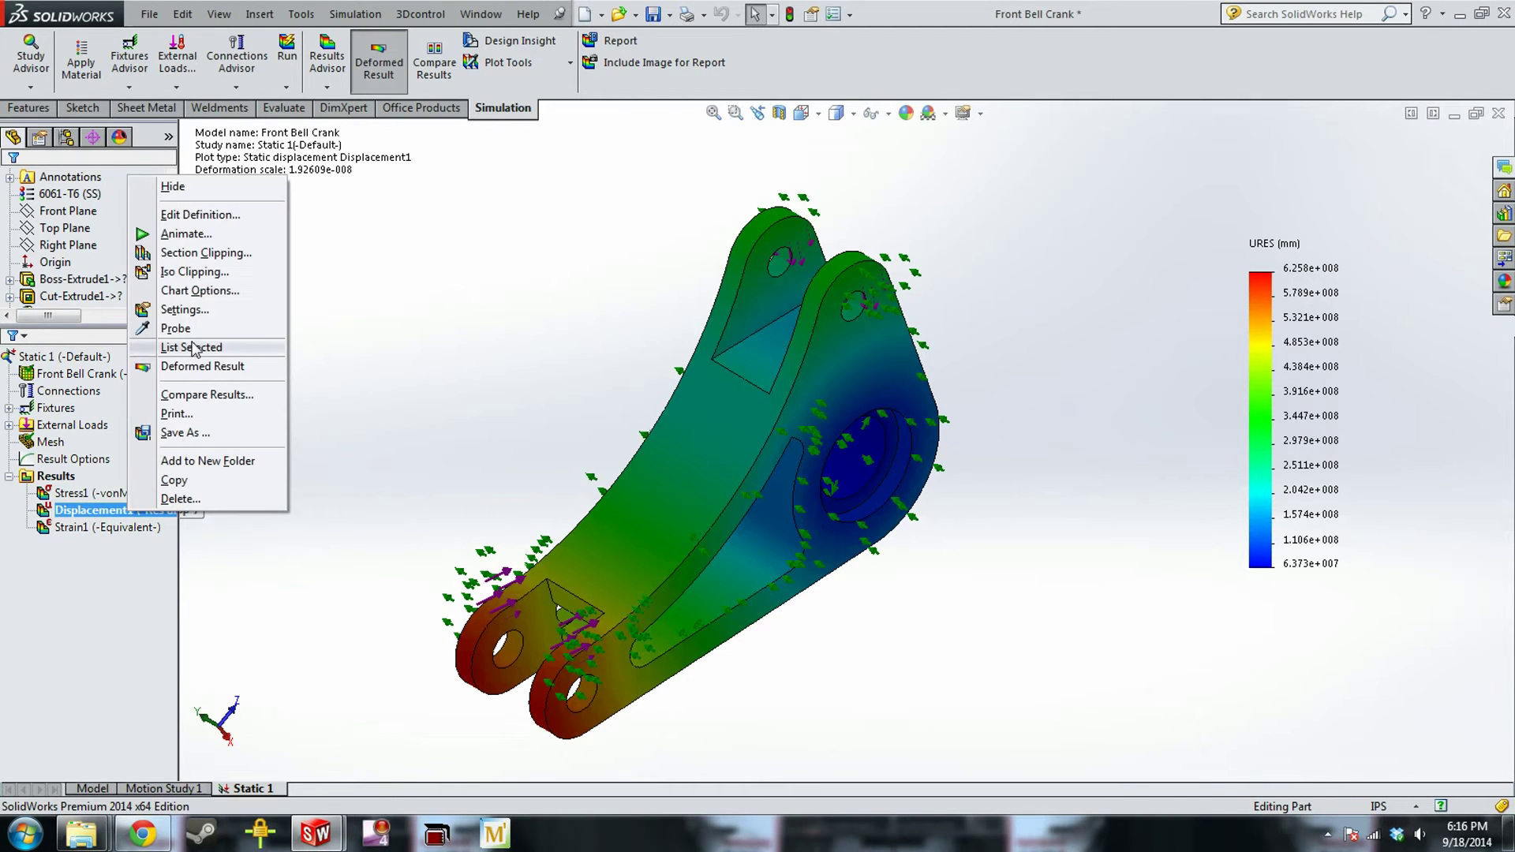
pyautogui.click(436, 389)
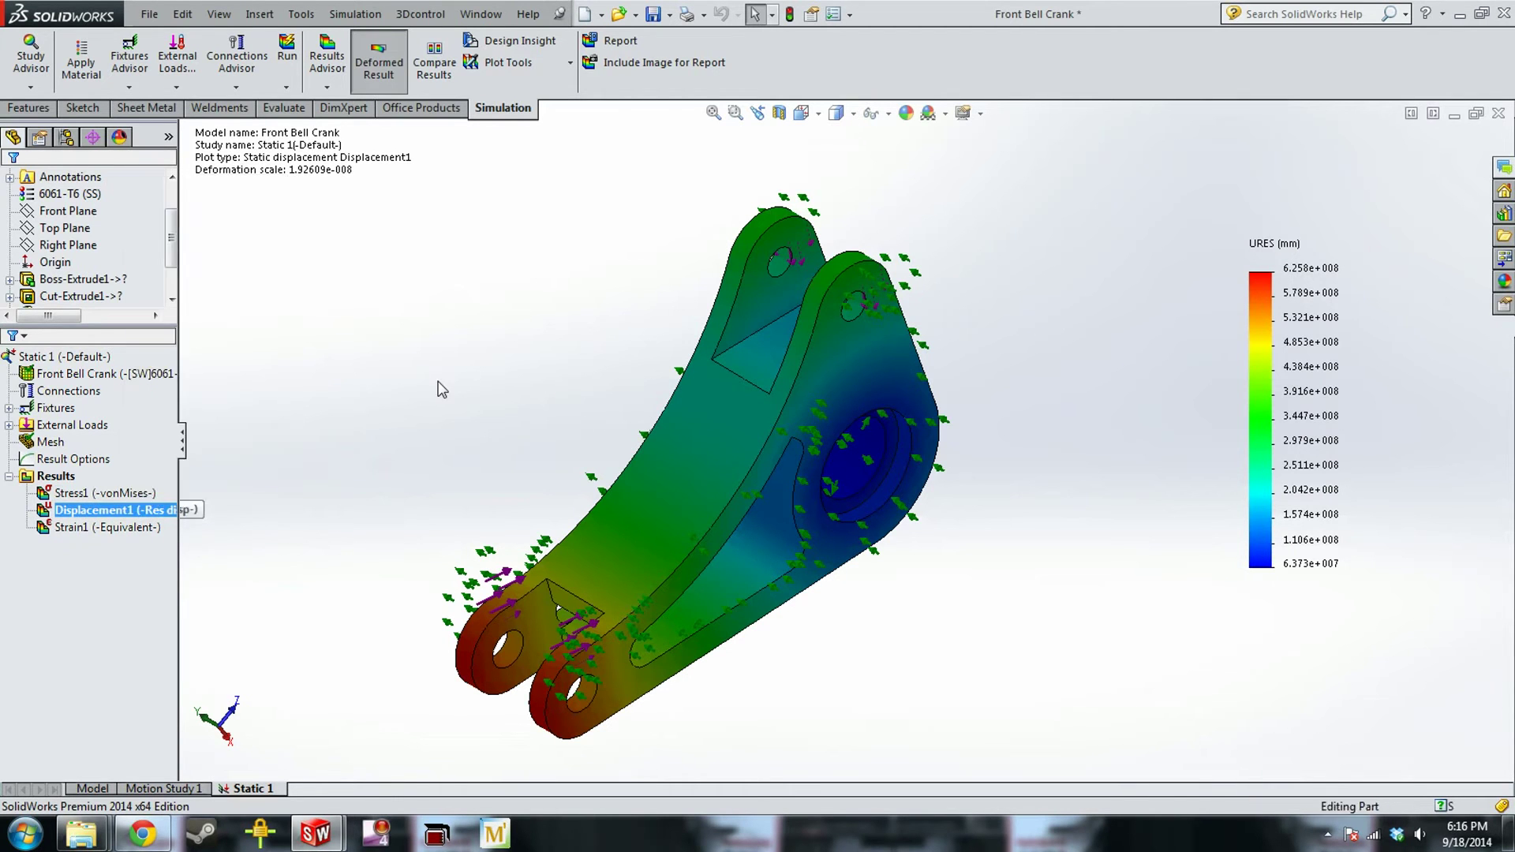
# Add a Fixed Geometry fixture to the inner cylindrical face of the crank's large pivot bore
pyautogui.rightClick(55, 408)
pyautogui.click(163, 449)
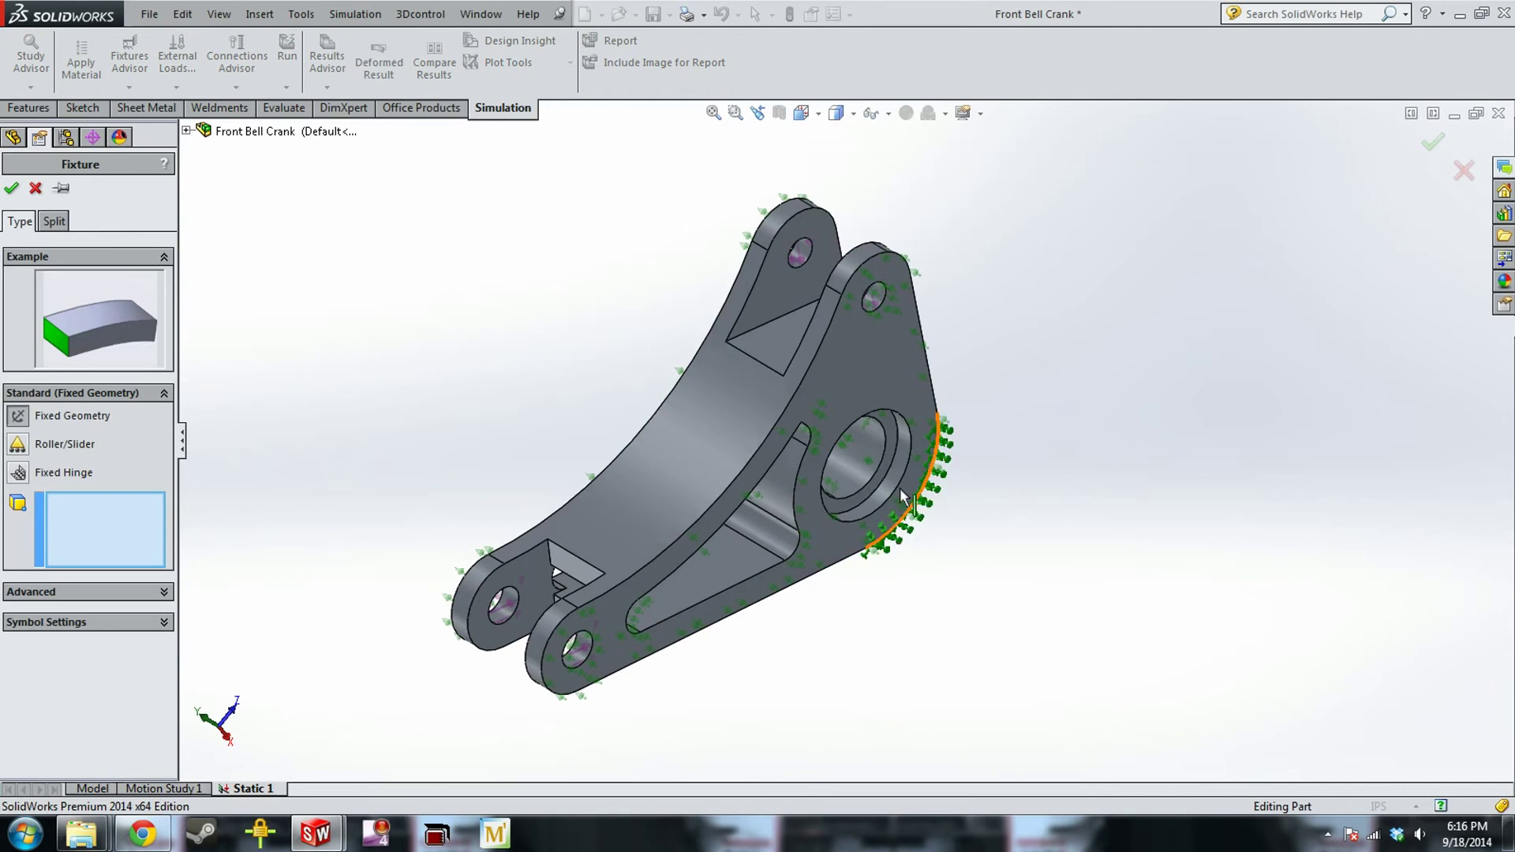
pyautogui.click(873, 463)
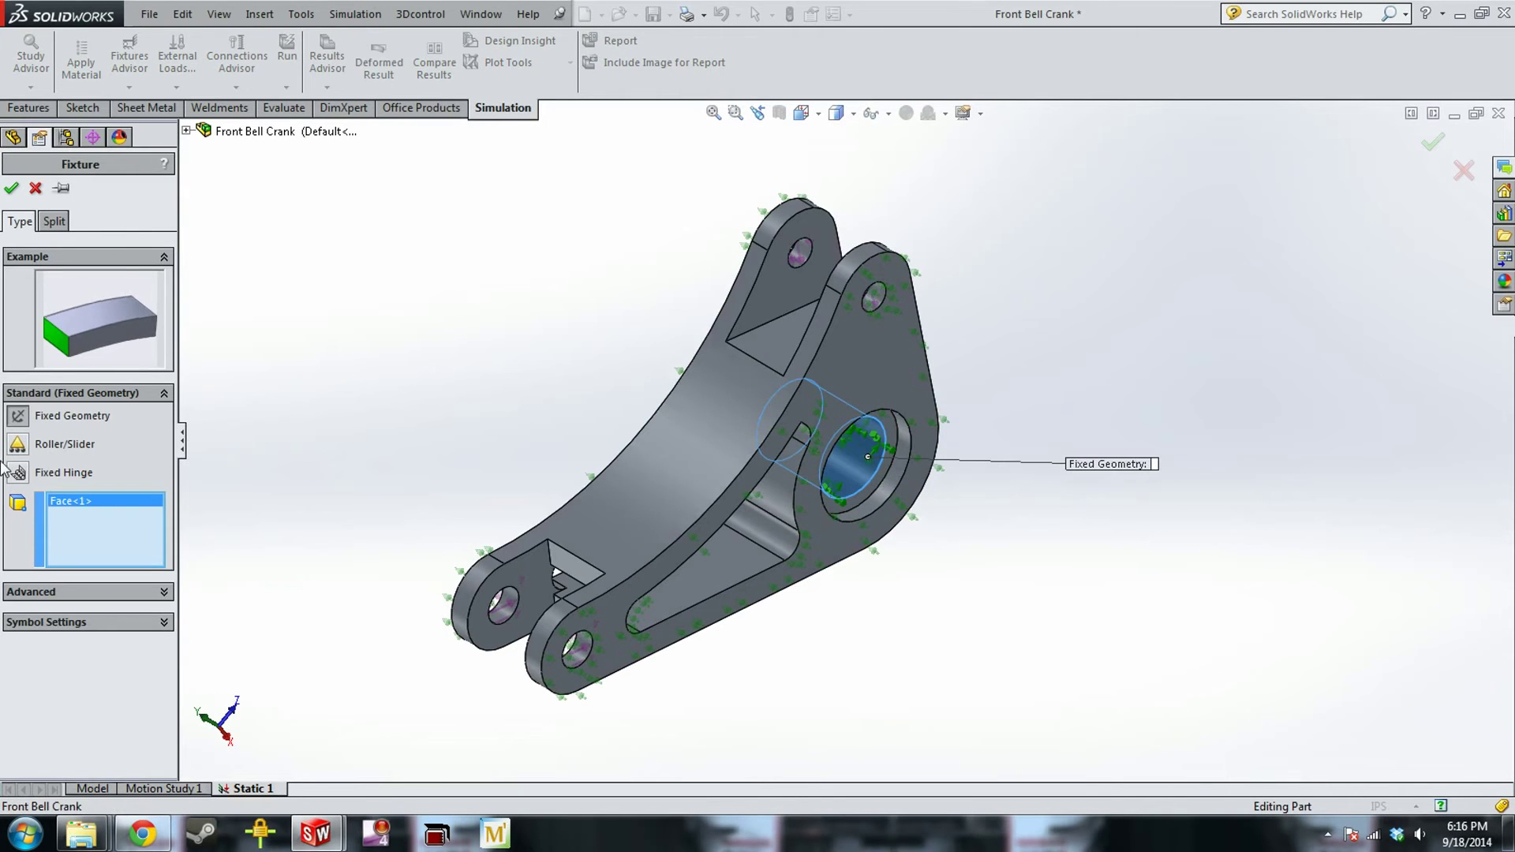
pyautogui.click(12, 189)
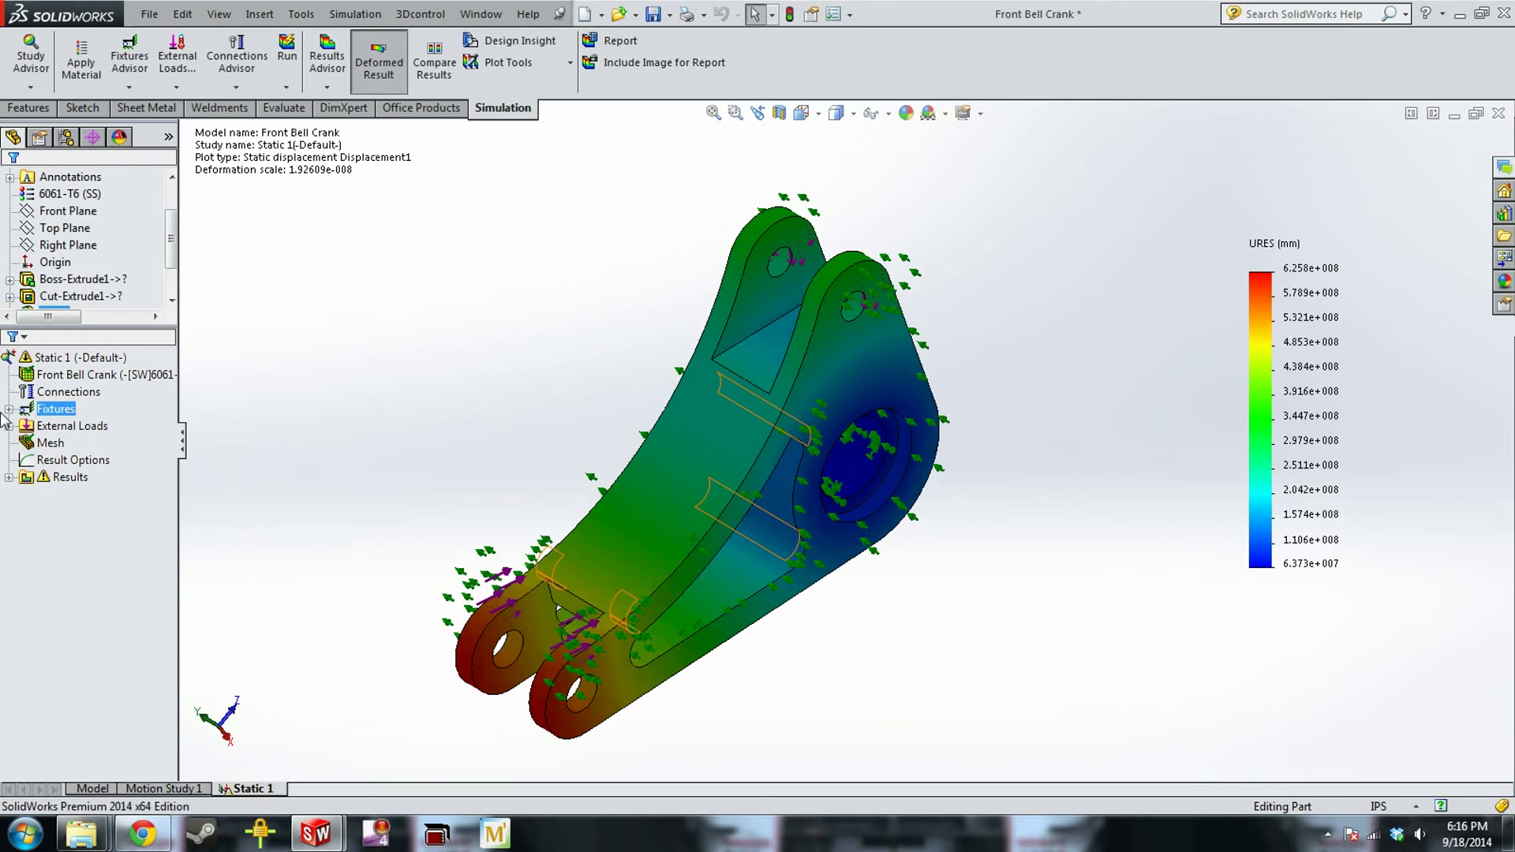
# Delete the Fixed Hinge-1 and Roller/Slider-1 fixtures from the study
pyautogui.click(10, 410)
pyautogui.click(89, 443)
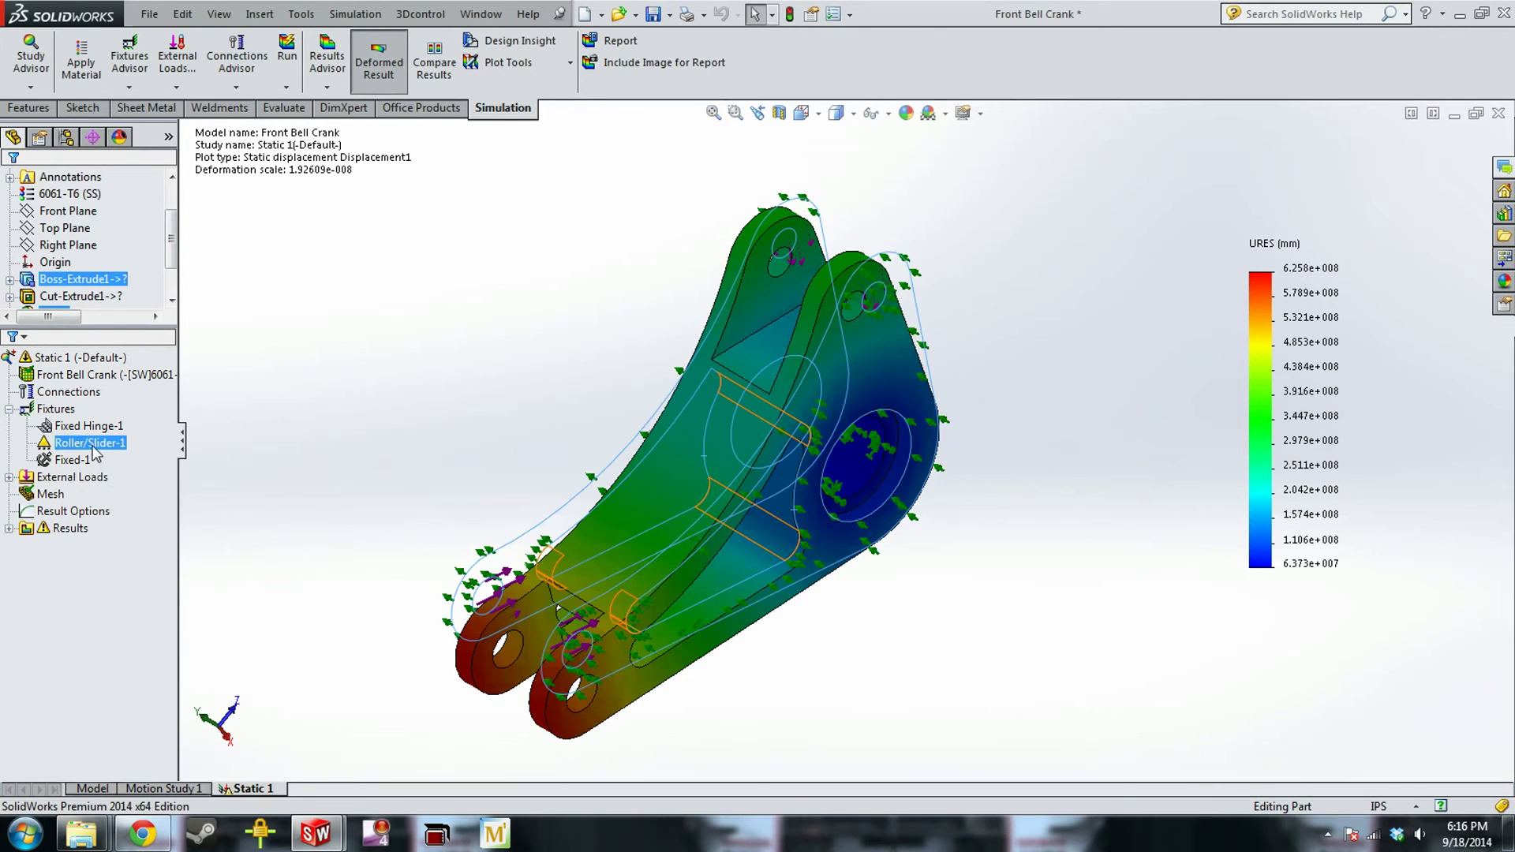
pyautogui.keyDown('ctrl'); pyautogui.click(95, 427); pyautogui.keyUp('ctrl')
pyautogui.press('Delete')
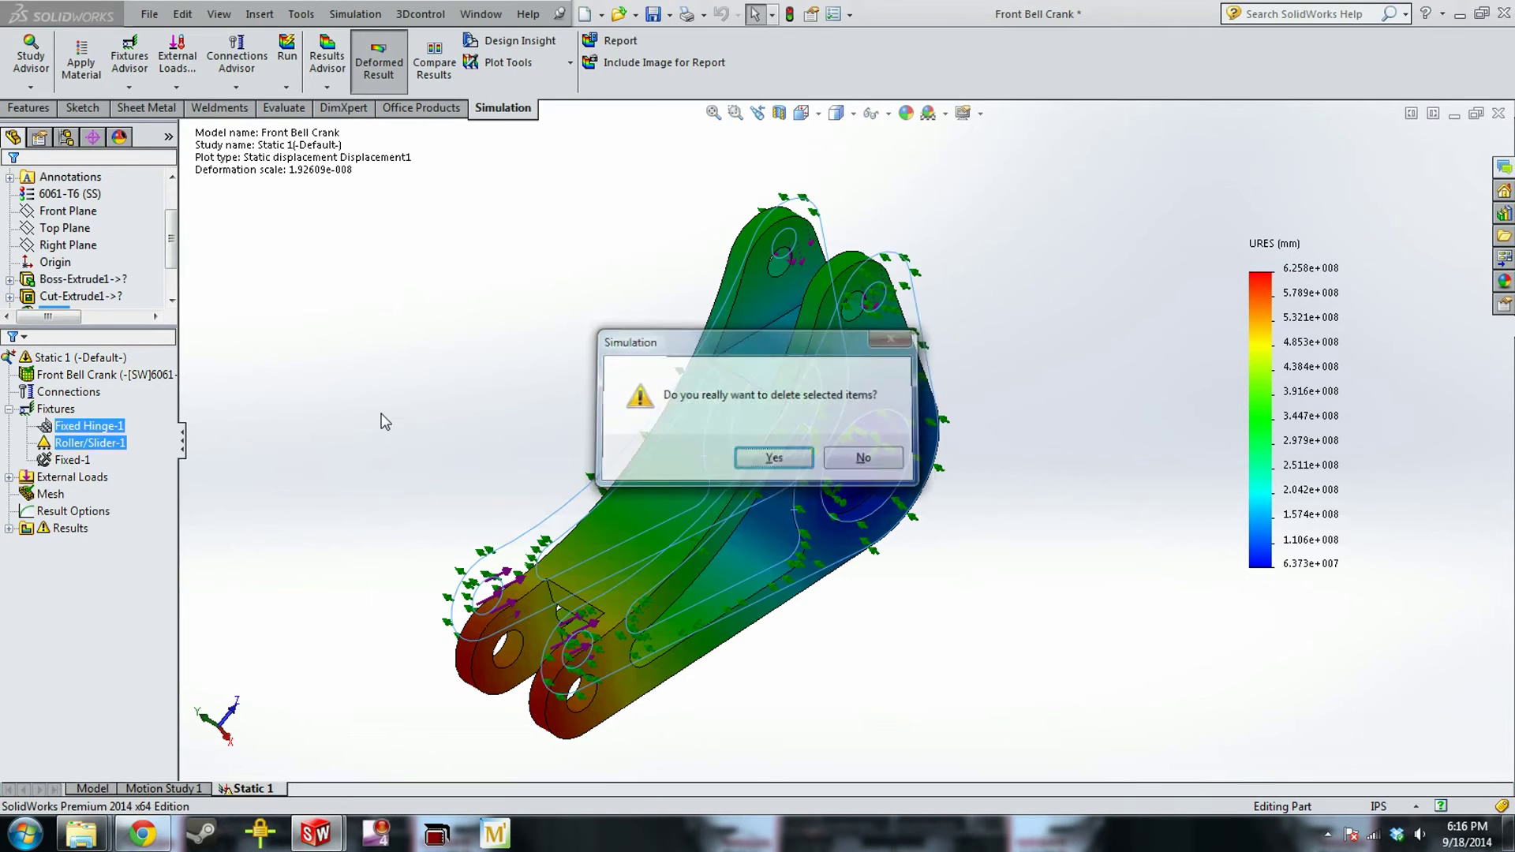
pyautogui.press('Return')
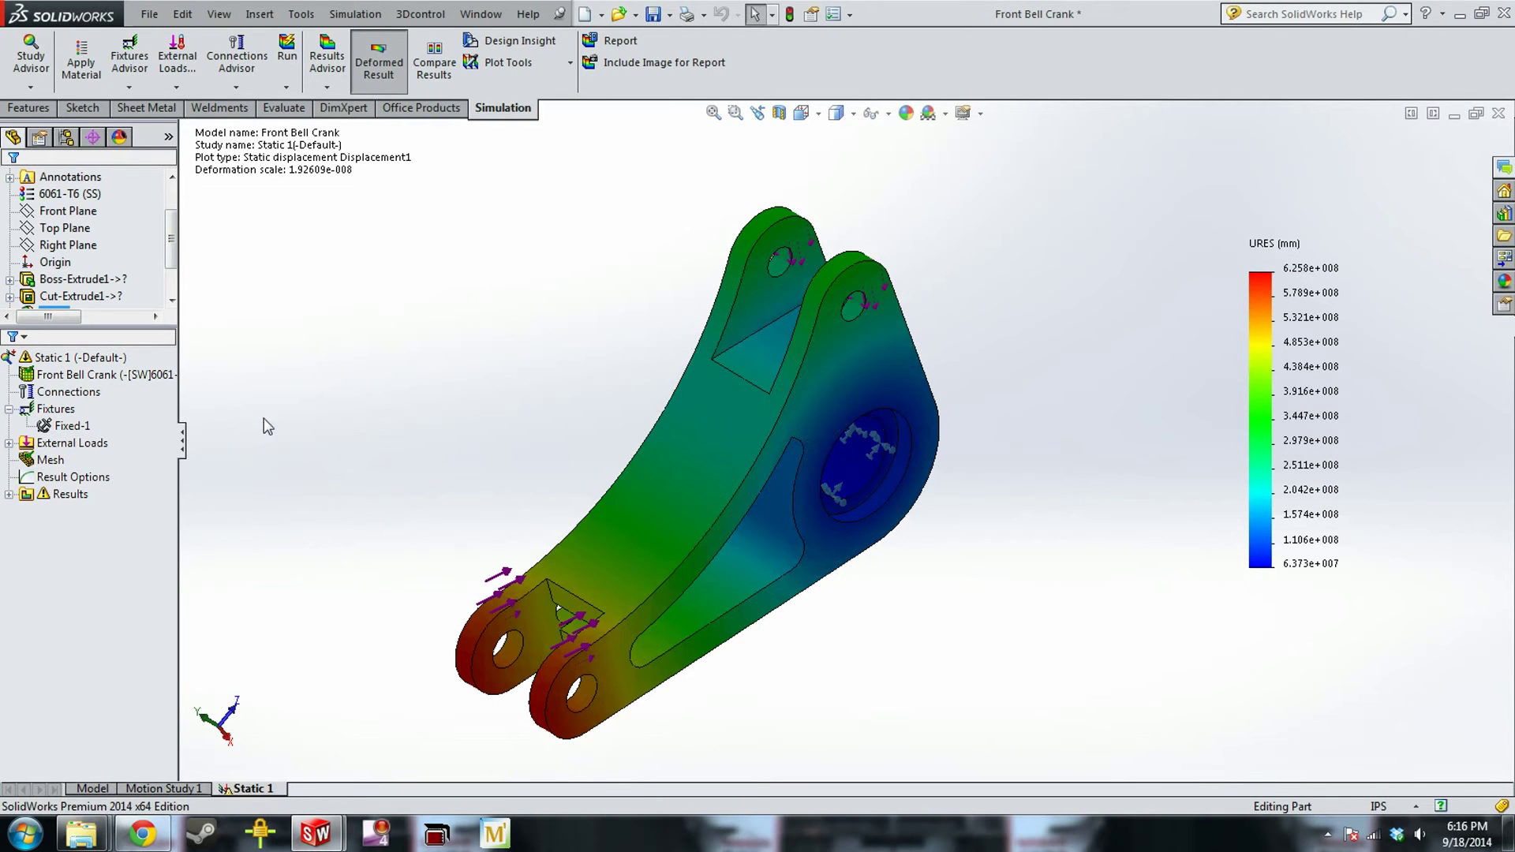
# Rerun the static study, look over the von Mises stress plot and display the displacement plot
pyautogui.click(292, 55)
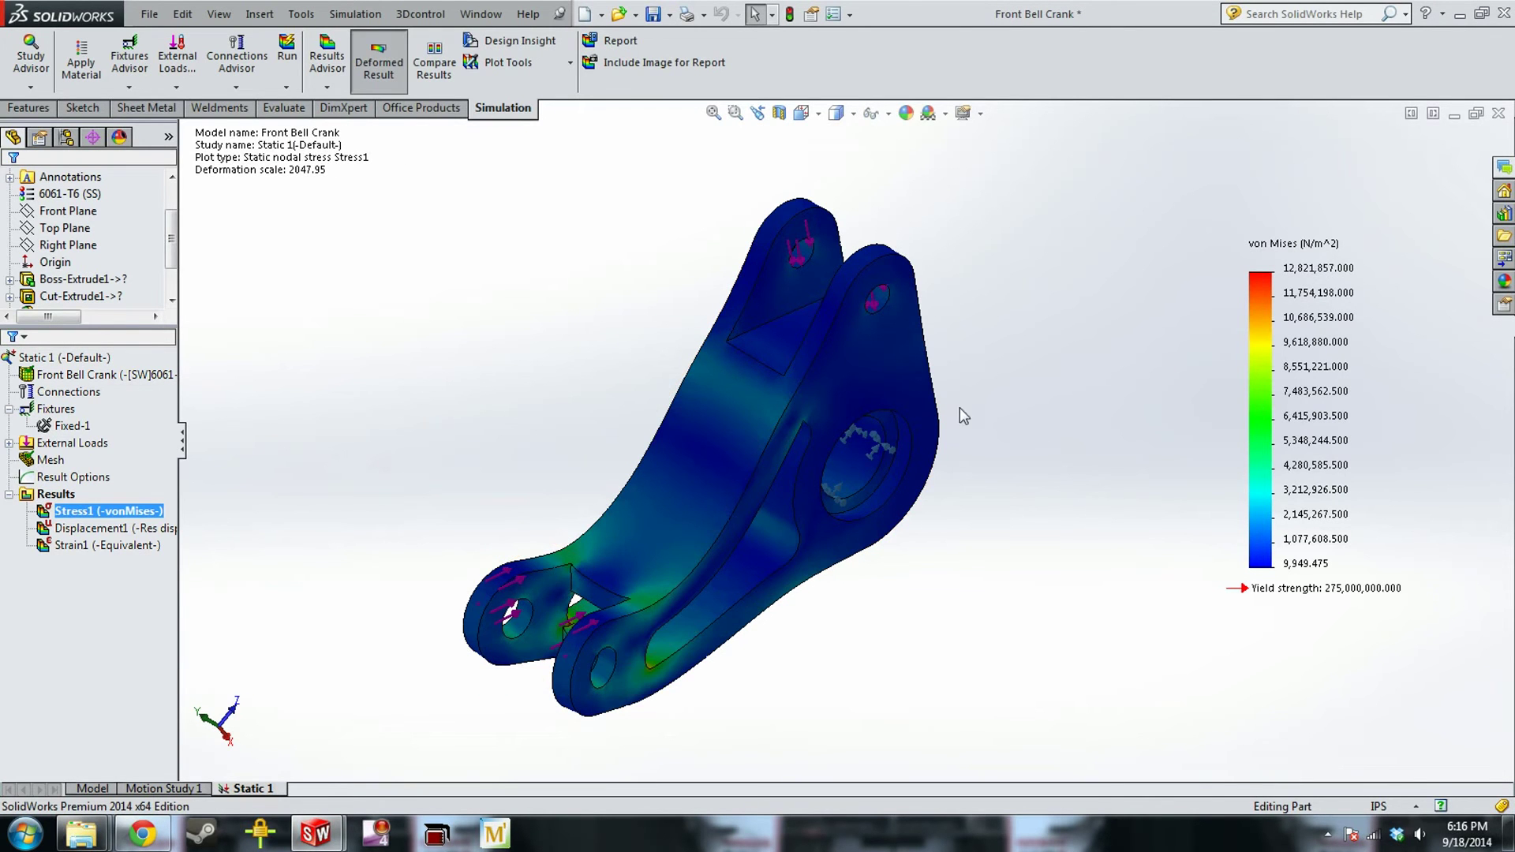
pyautogui.moveTo(693, 566); pyautogui.dragTo(671, 594, button='middle')
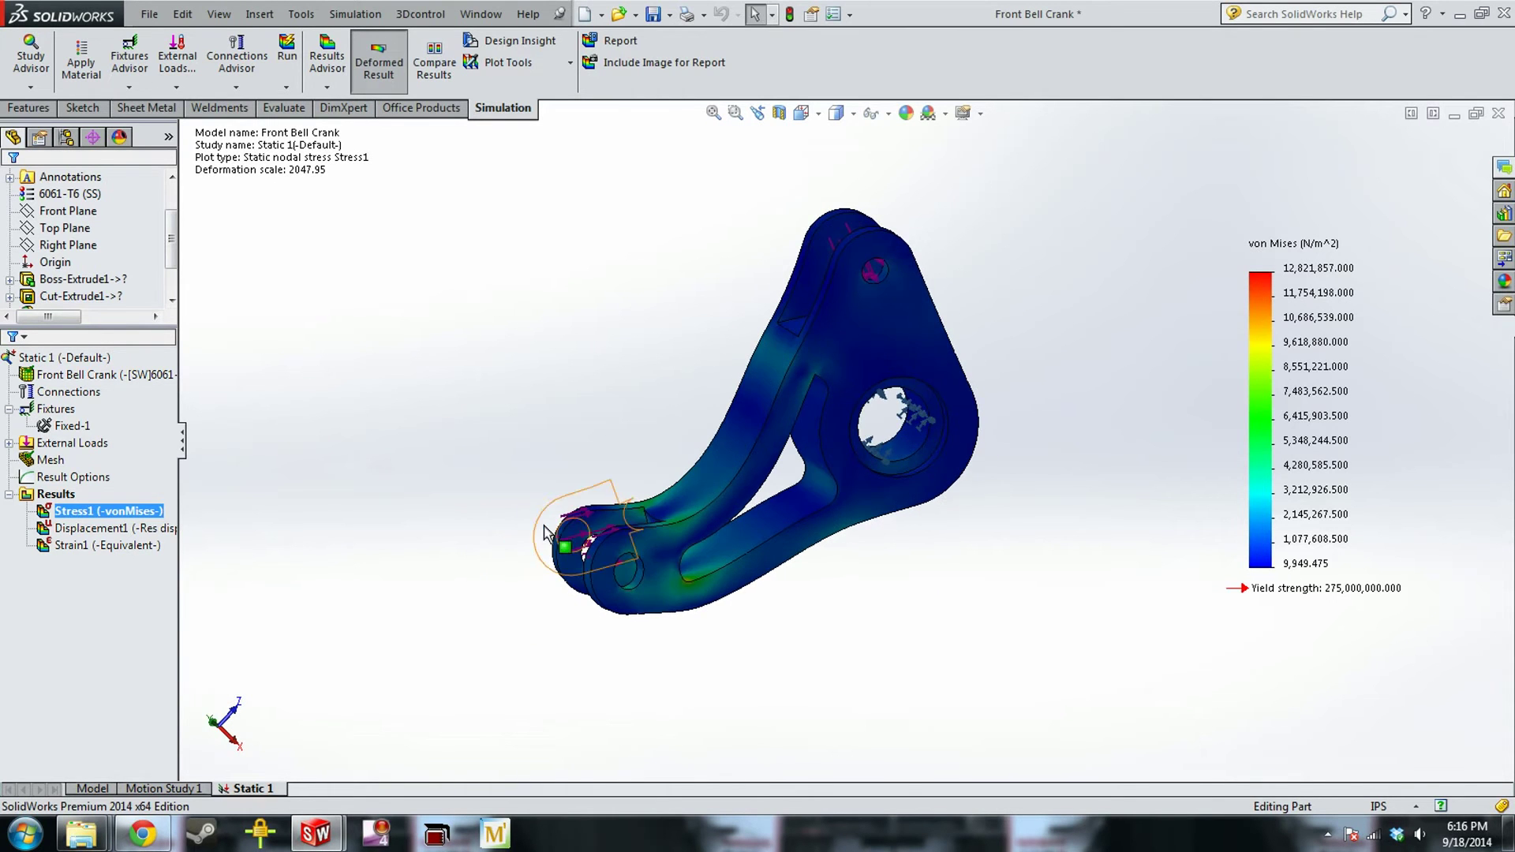
pyautogui.doubleClick(122, 528)
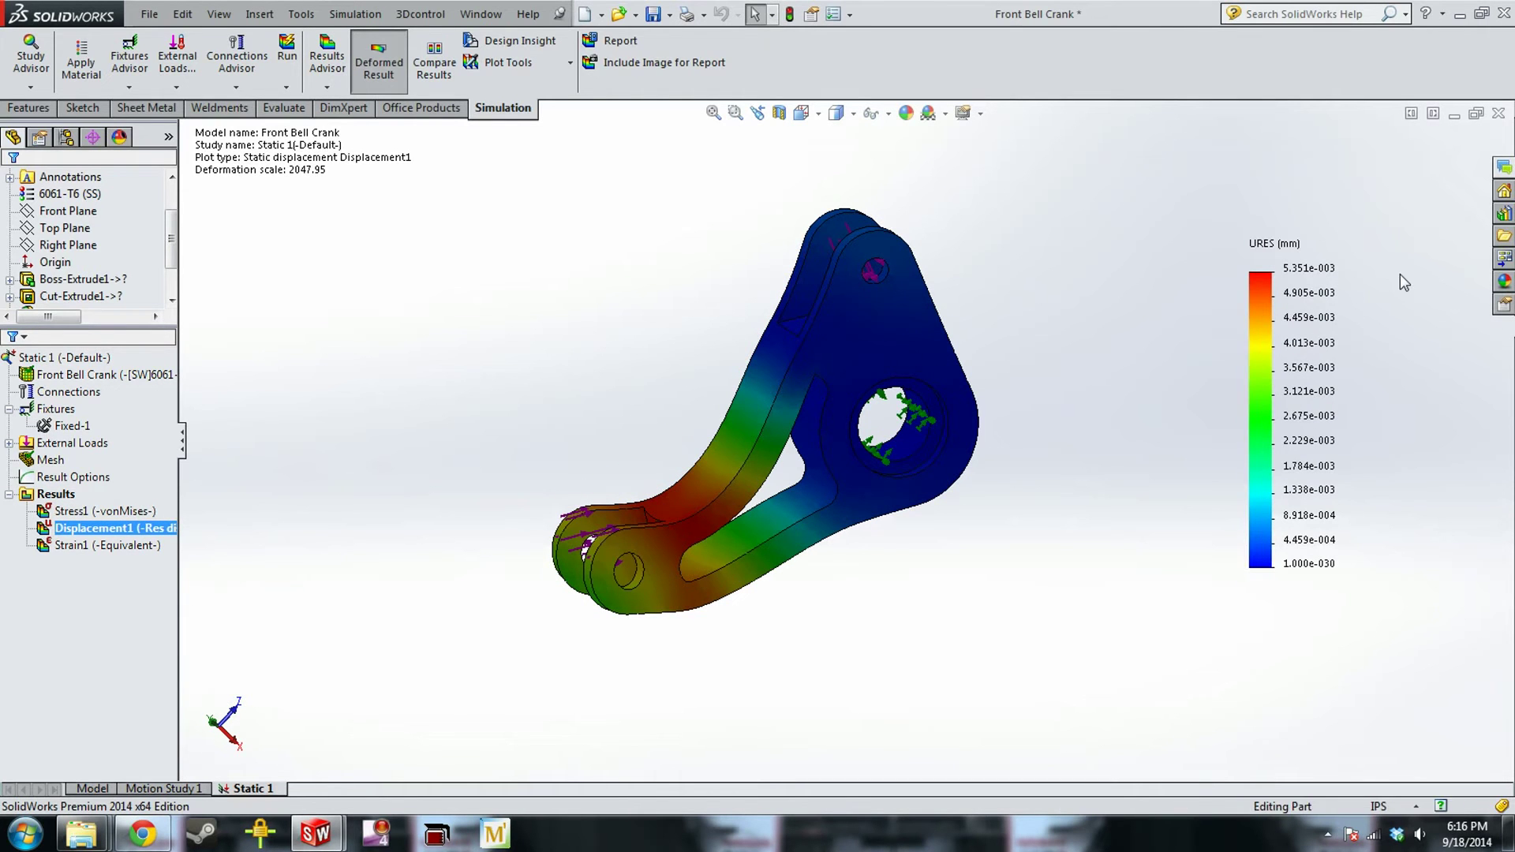
pyautogui.scroll(-3, 711, 550)
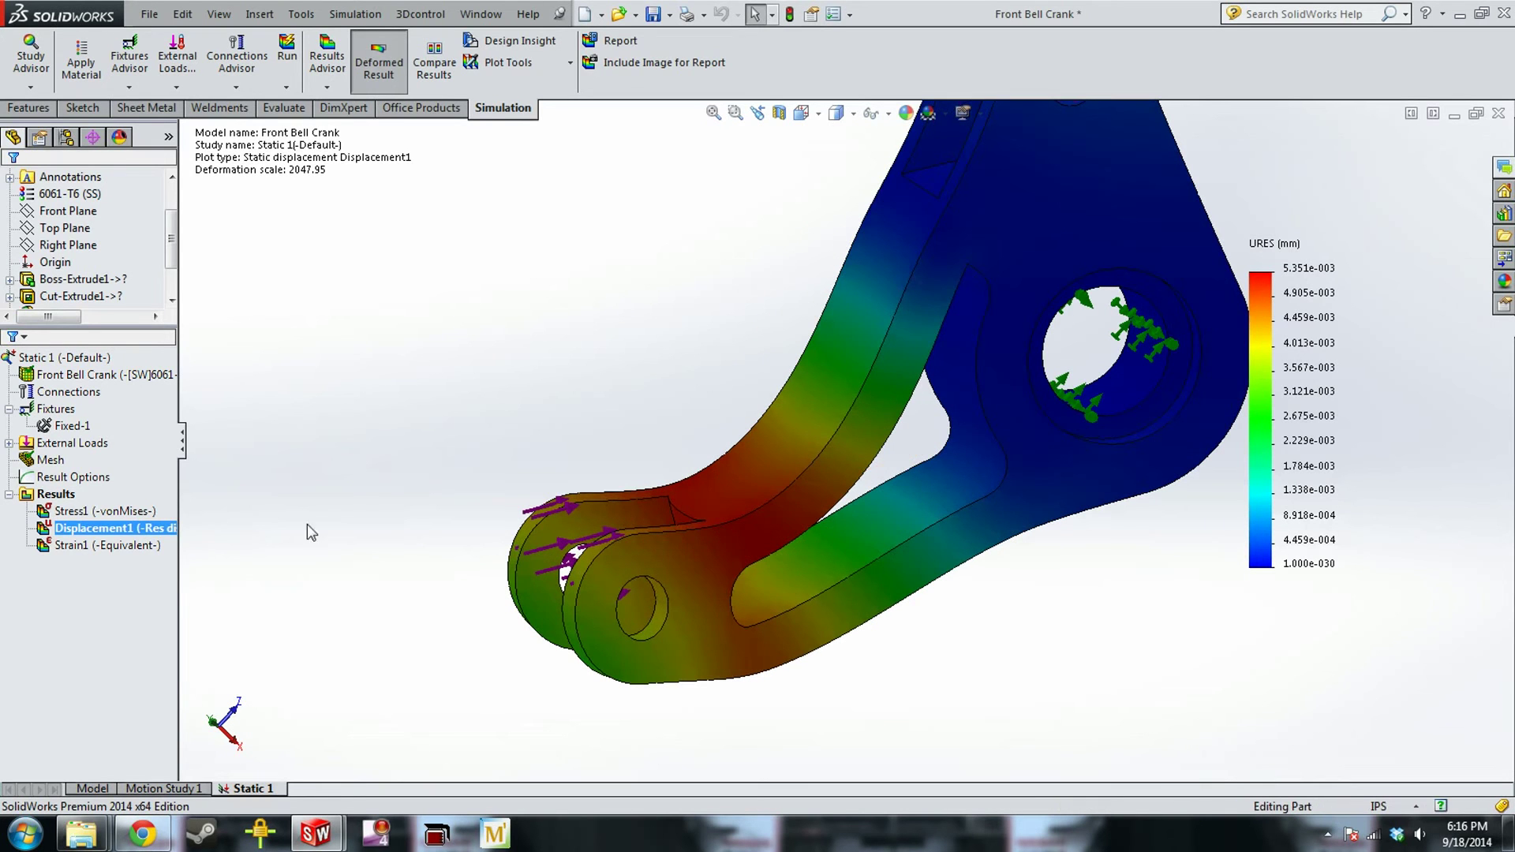
# Turn off the deformed result so the displacement plot is drawn on the undeformed crank
pyautogui.rightClick(103, 531)
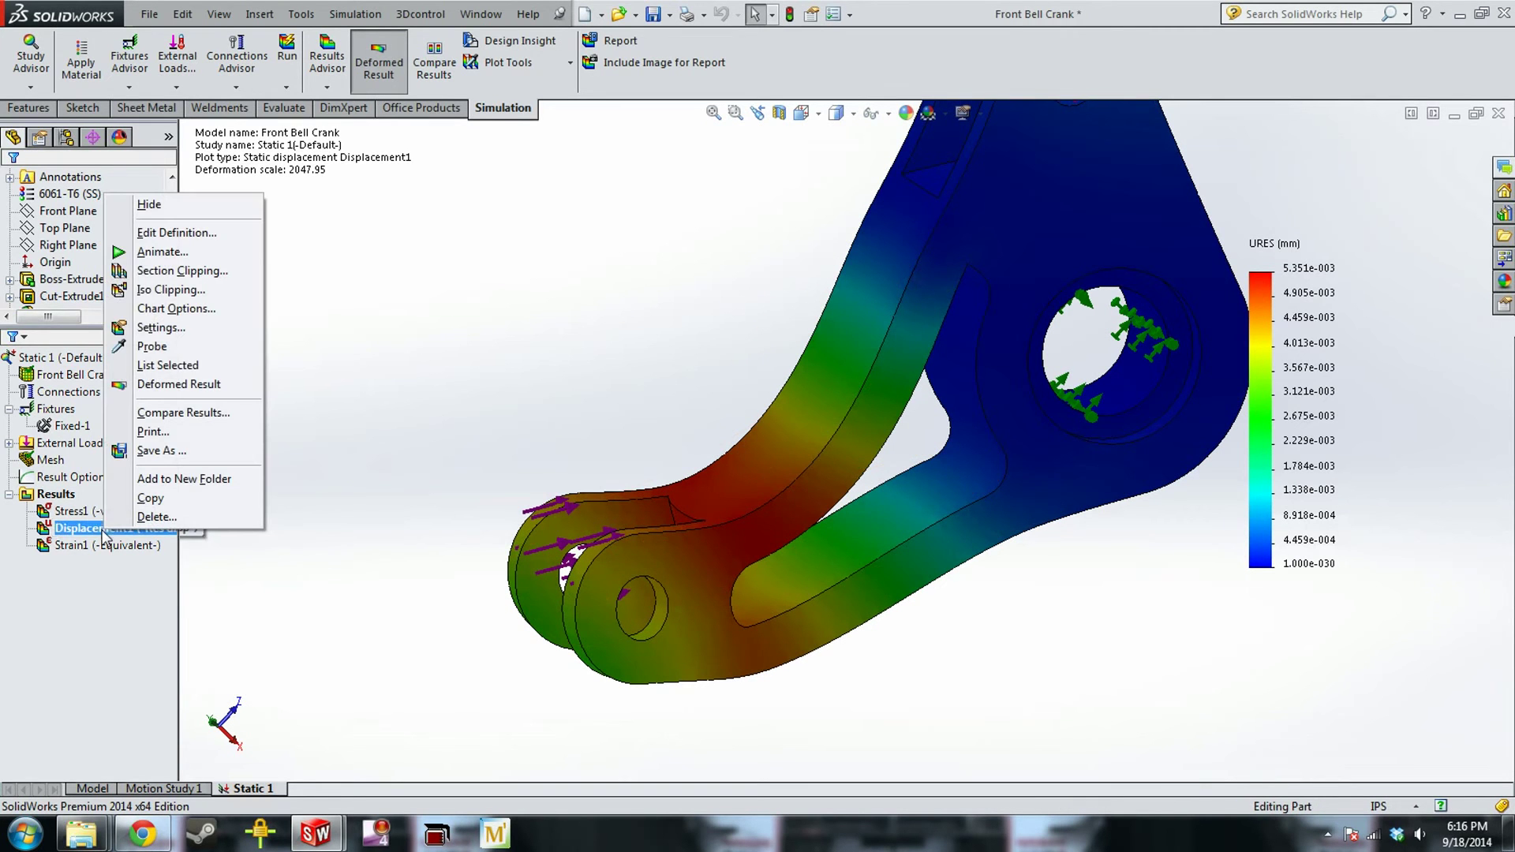
pyautogui.click(448, 368)
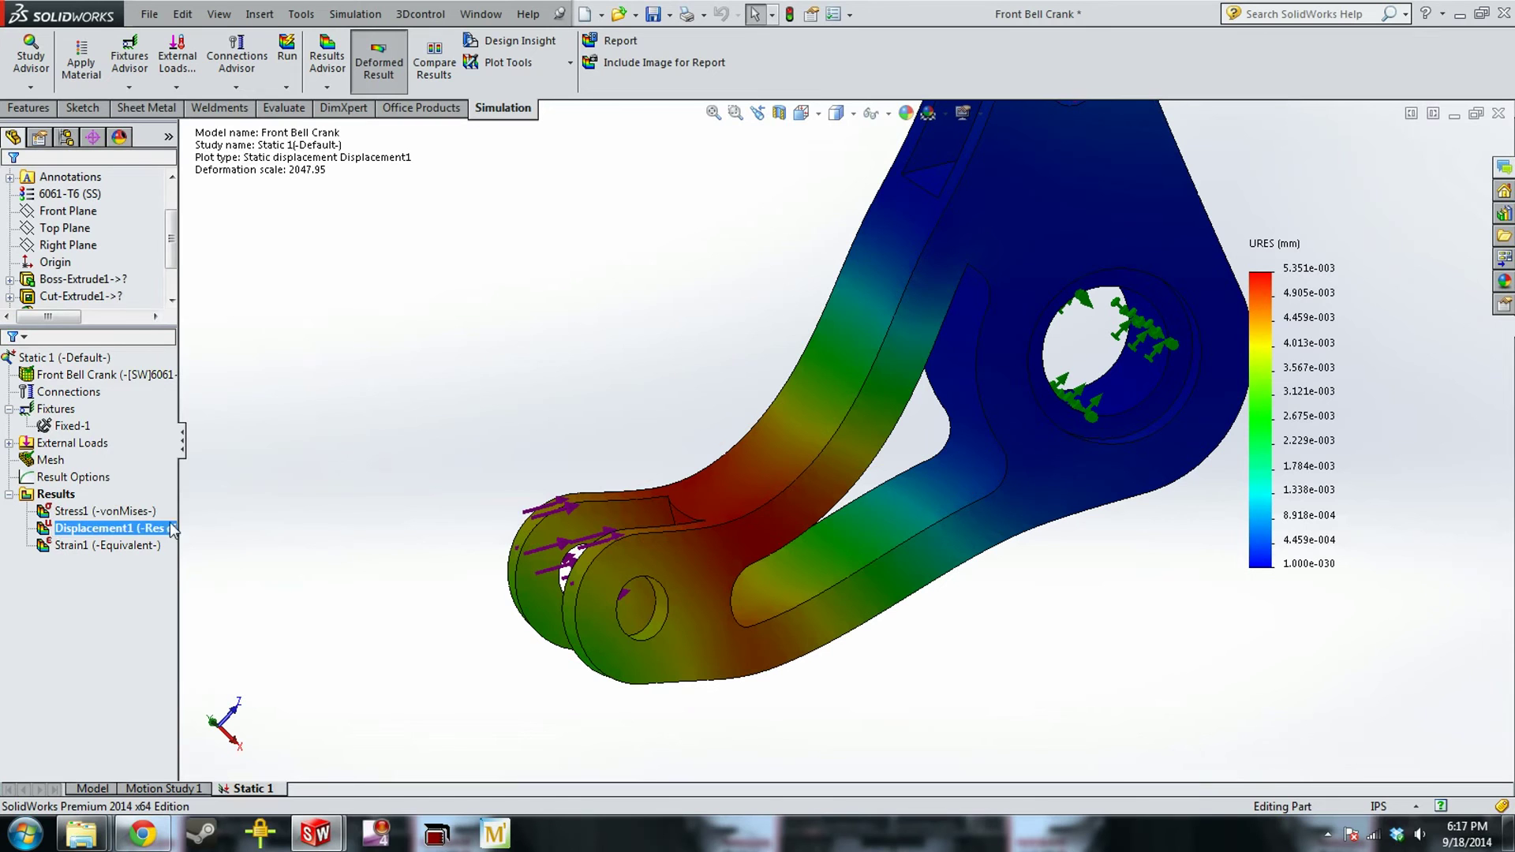
pyautogui.rightClick(117, 526)
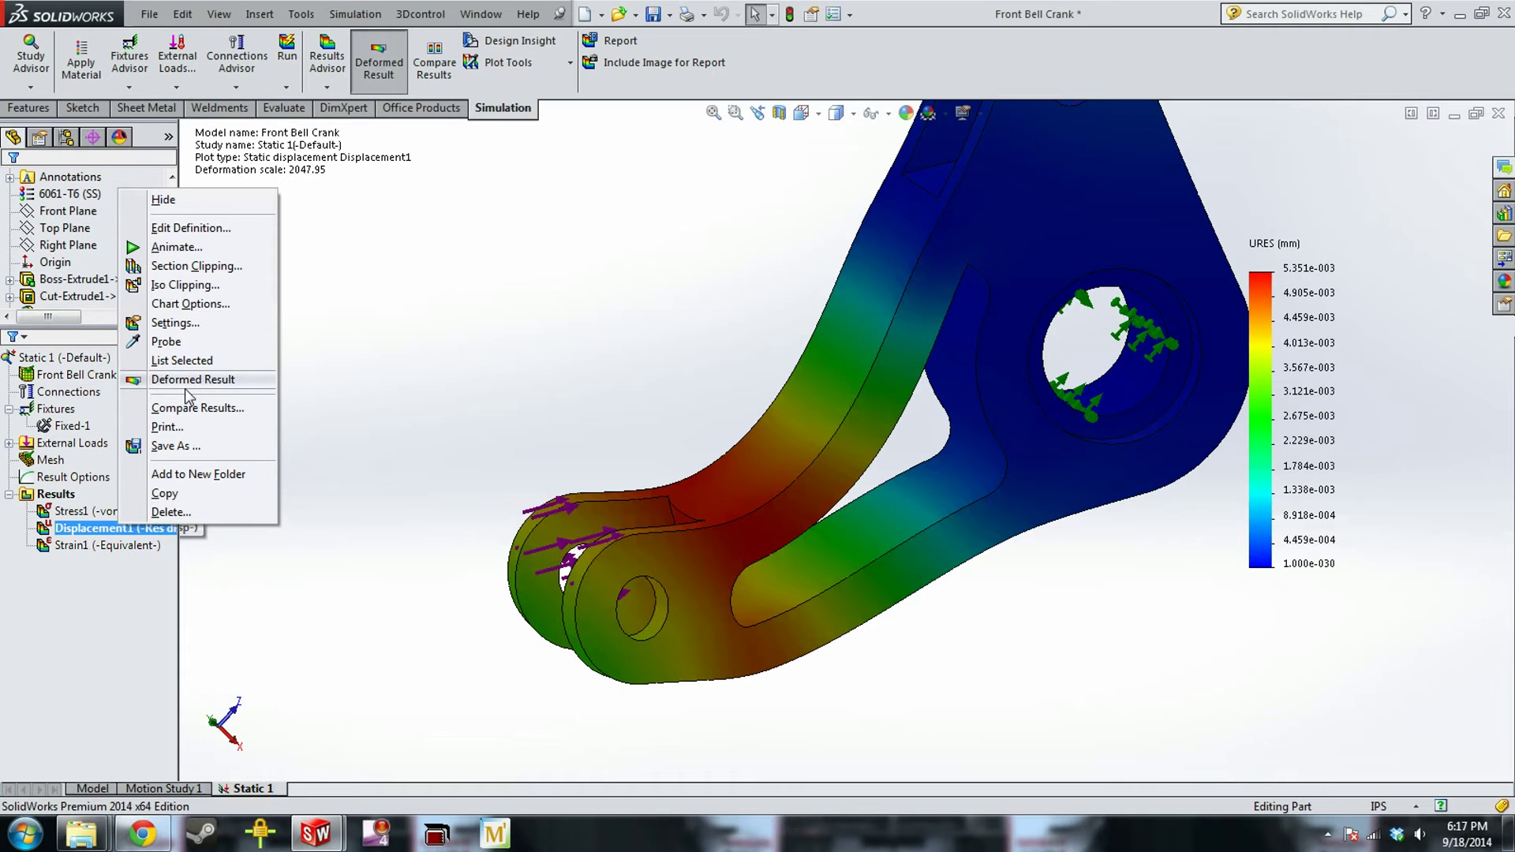
pyautogui.click(186, 381)
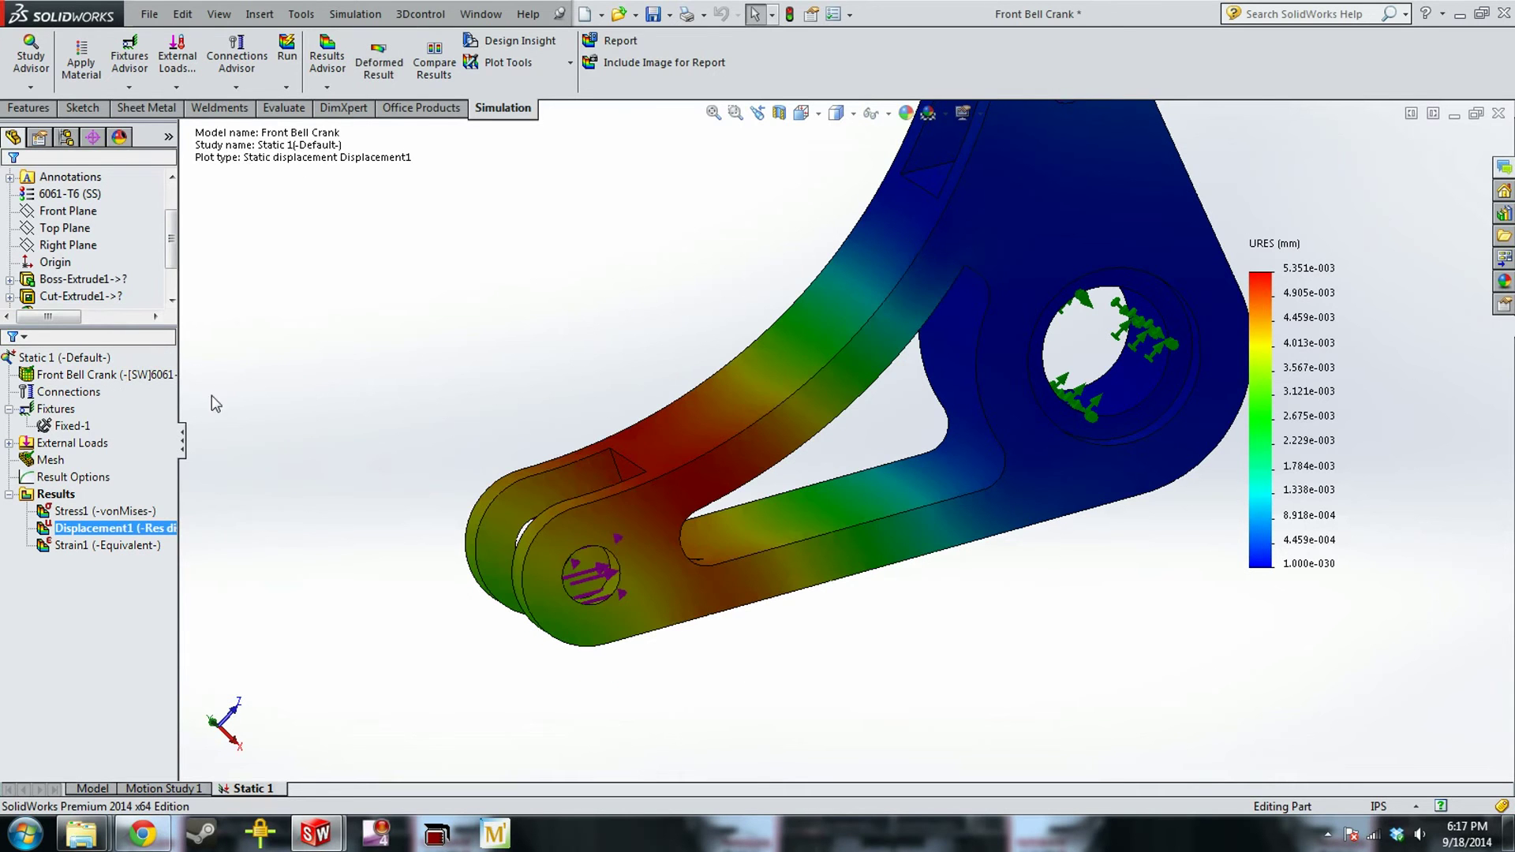
# Turn the deformed result back on for the displacement plot and inspect the crank's forked end
pyautogui.moveTo(810, 680); pyautogui.dragTo(848, 694, button='middle')
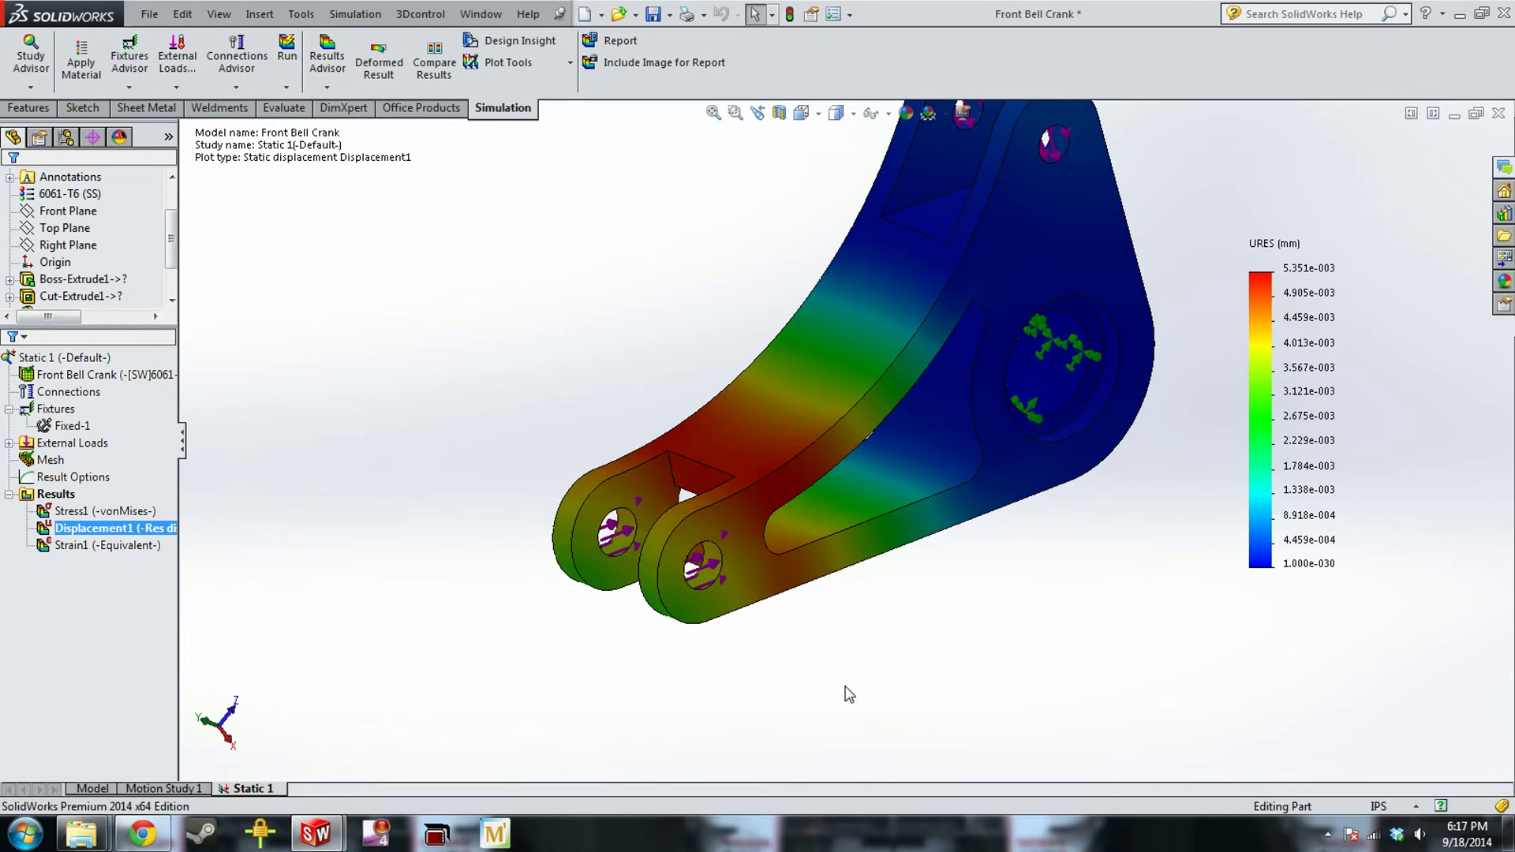
pyautogui.rightClick(146, 524)
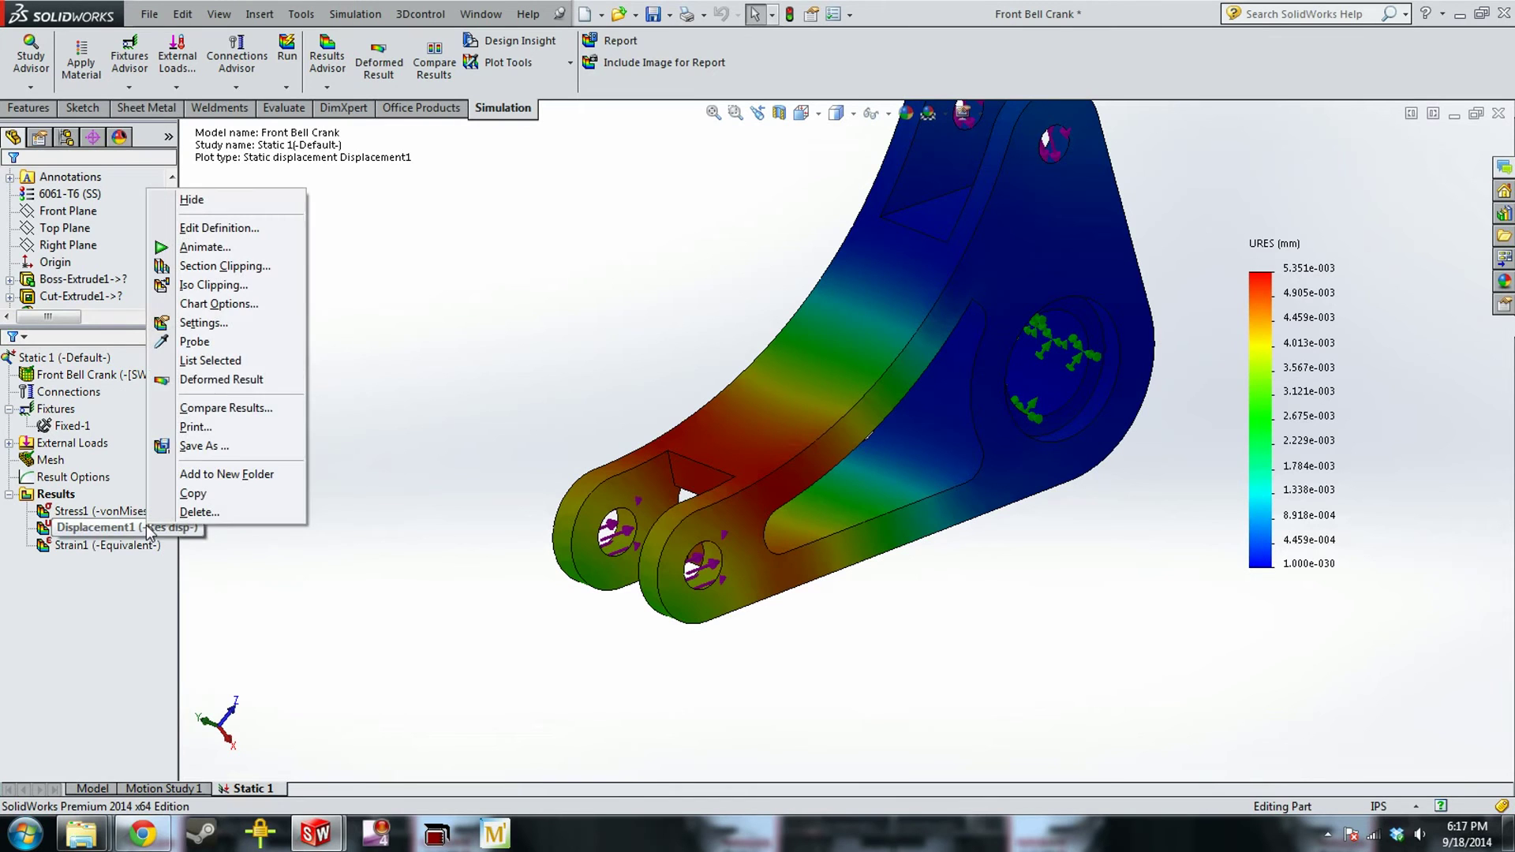
pyautogui.click(268, 381)
pyautogui.scroll(3, 925, 428)
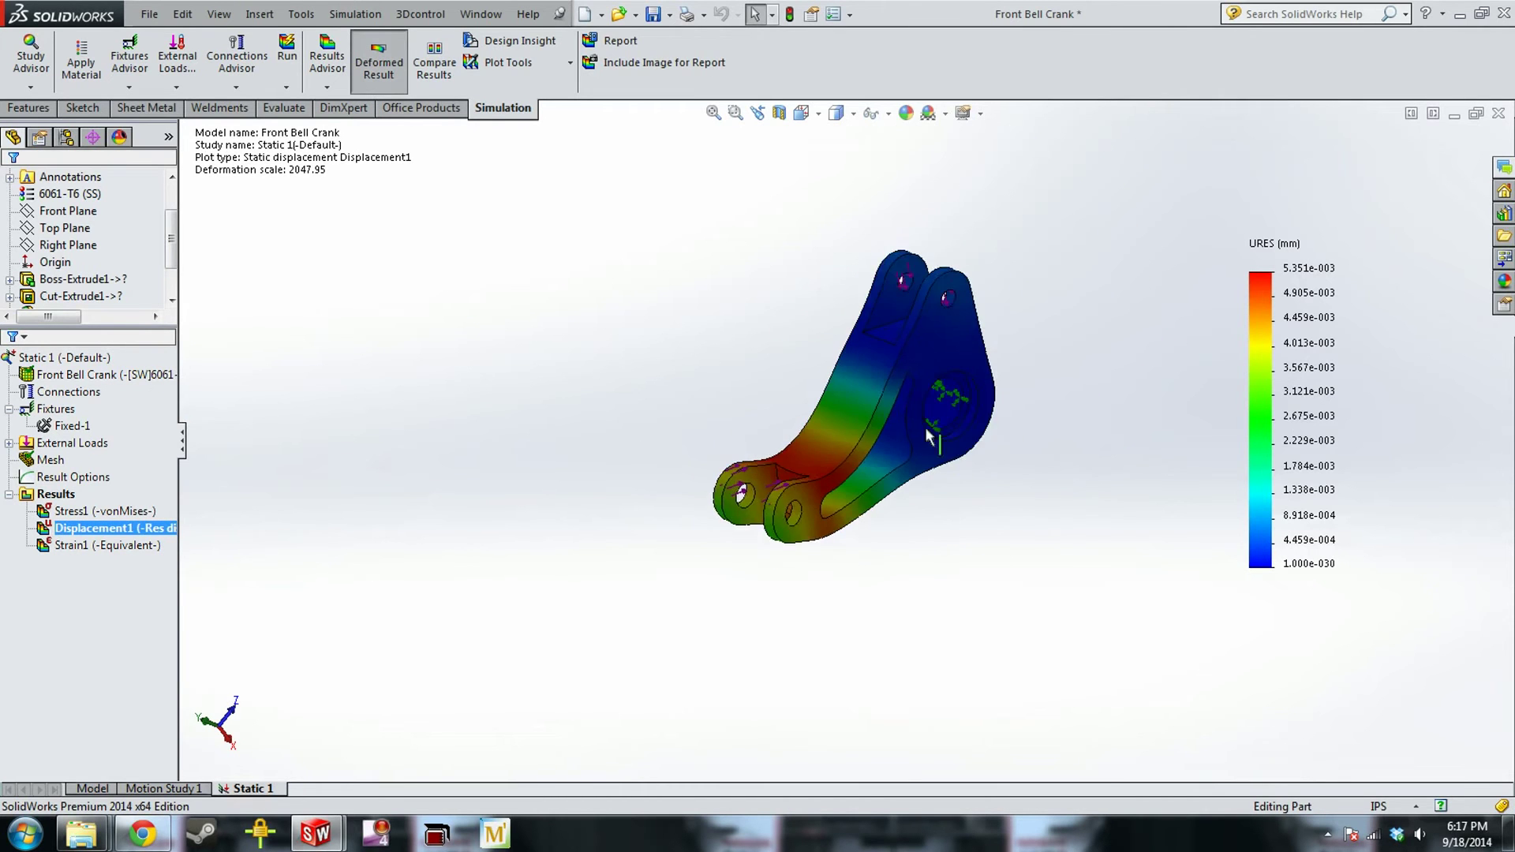
pyautogui.moveTo(925, 427); pyautogui.dragTo(847, 471, button='middle')
pyautogui.scroll(-8, 833, 472)
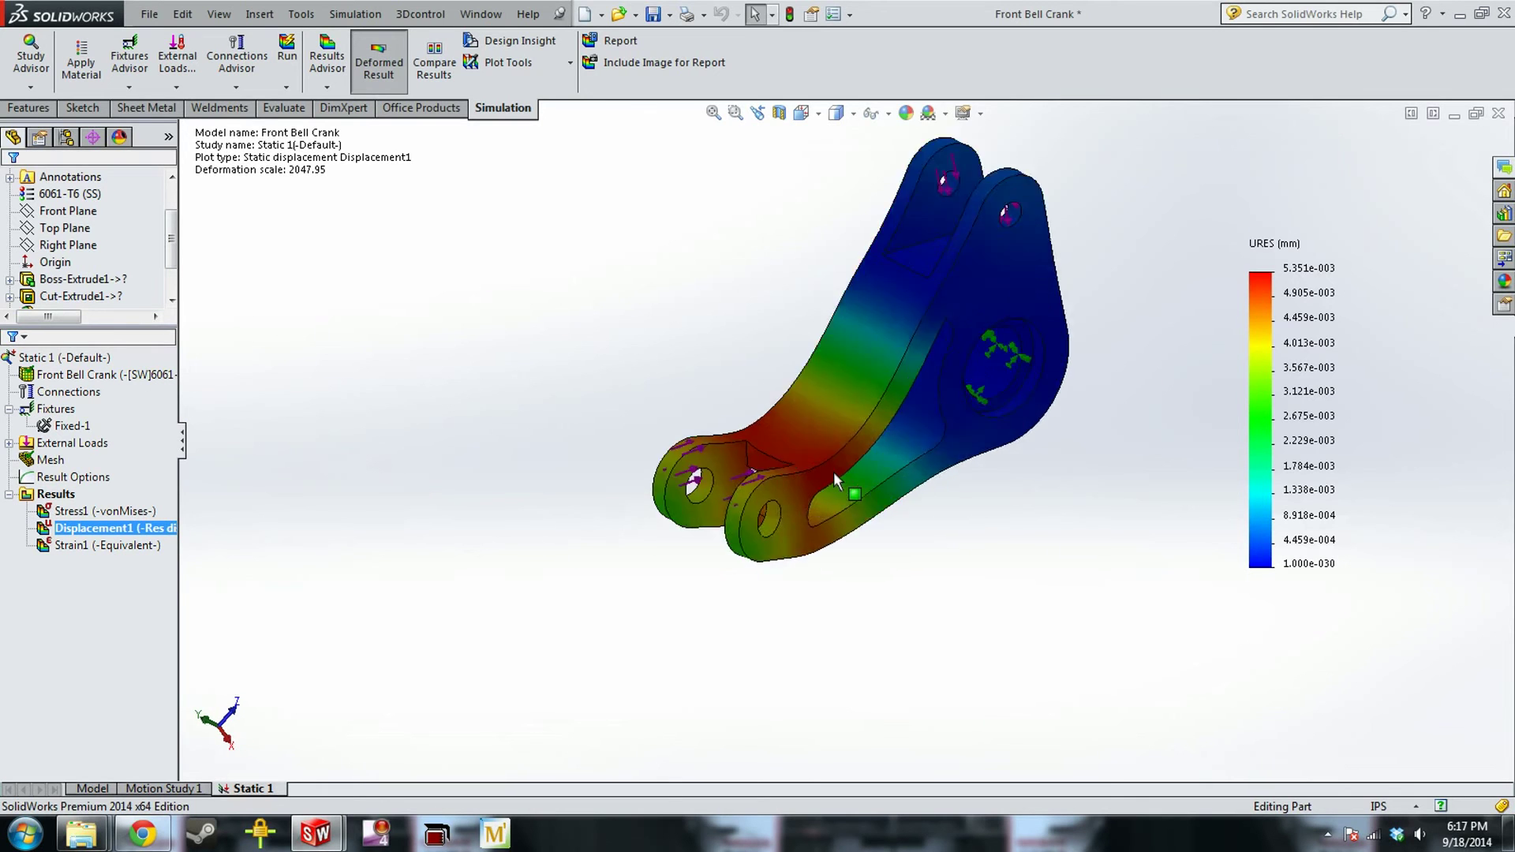
pyautogui.moveTo(749, 481); pyautogui.dragTo(780, 481, button='middle')
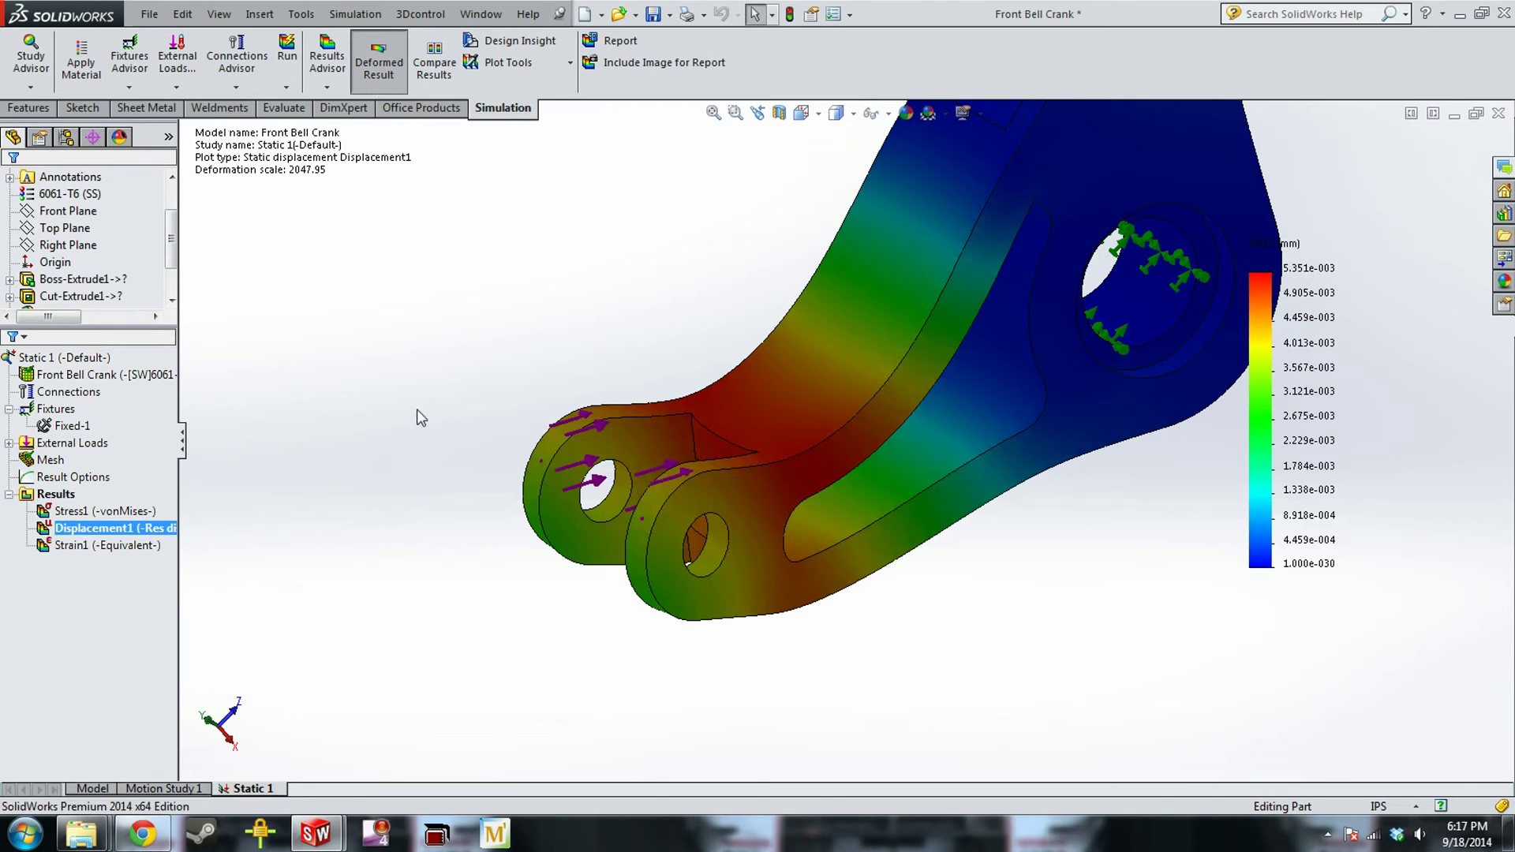
# Display the von Mises stress plot and look over the stress distribution on the whole crank
pyautogui.doubleClick(104, 510)
pyautogui.scroll(5, 897, 352)
pyautogui.moveTo(1141, 473); pyautogui.dragTo(1115, 216, button='middle')
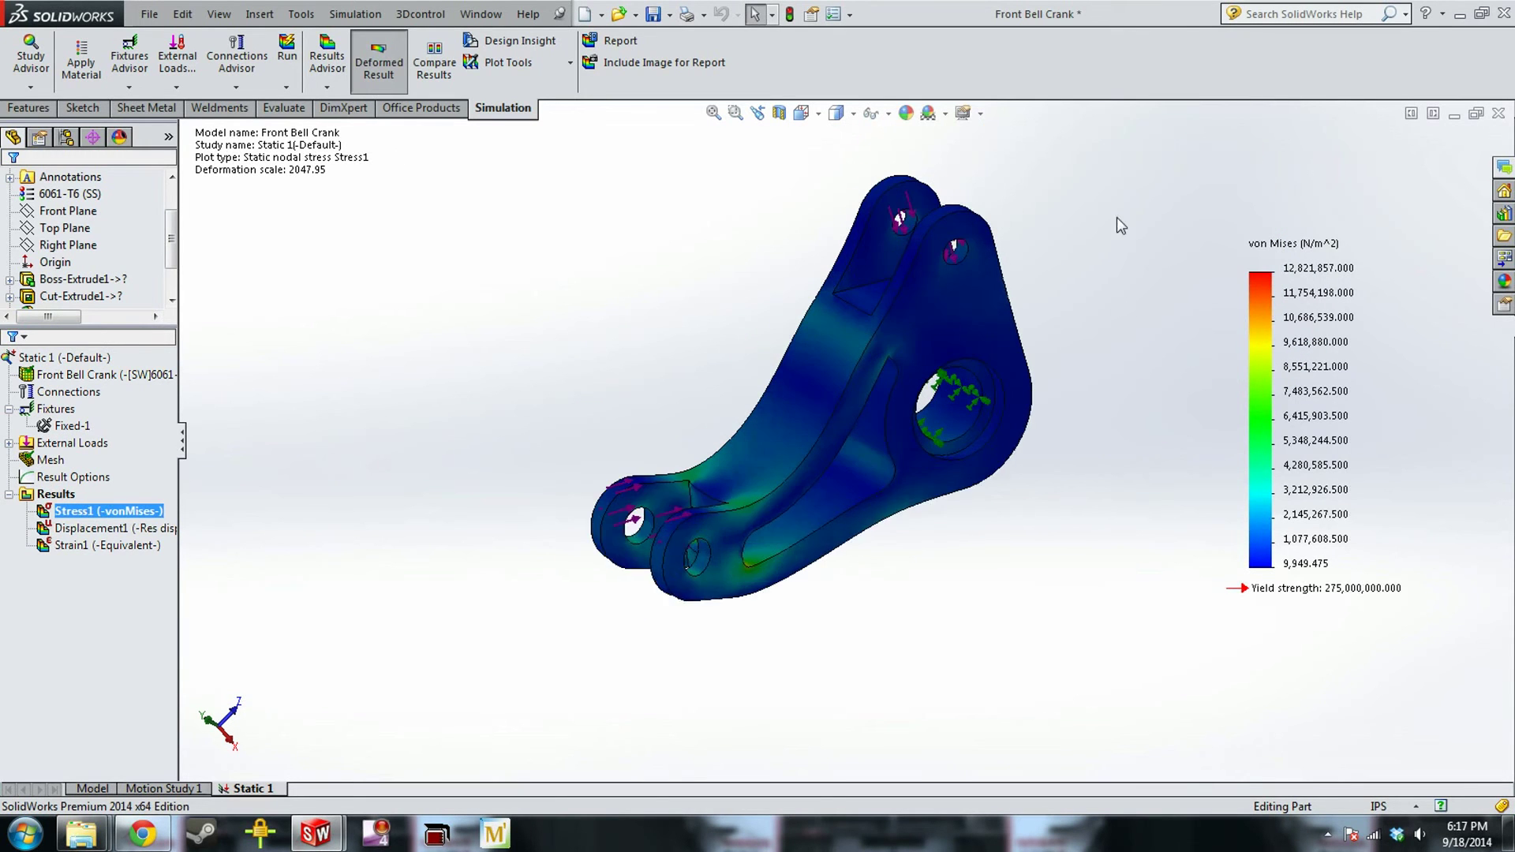
pyautogui.scroll(-2, 1117, 218)
# Edit the von Mises stress plot's definition to show its values in psi
pyautogui.rightClick(93, 511)
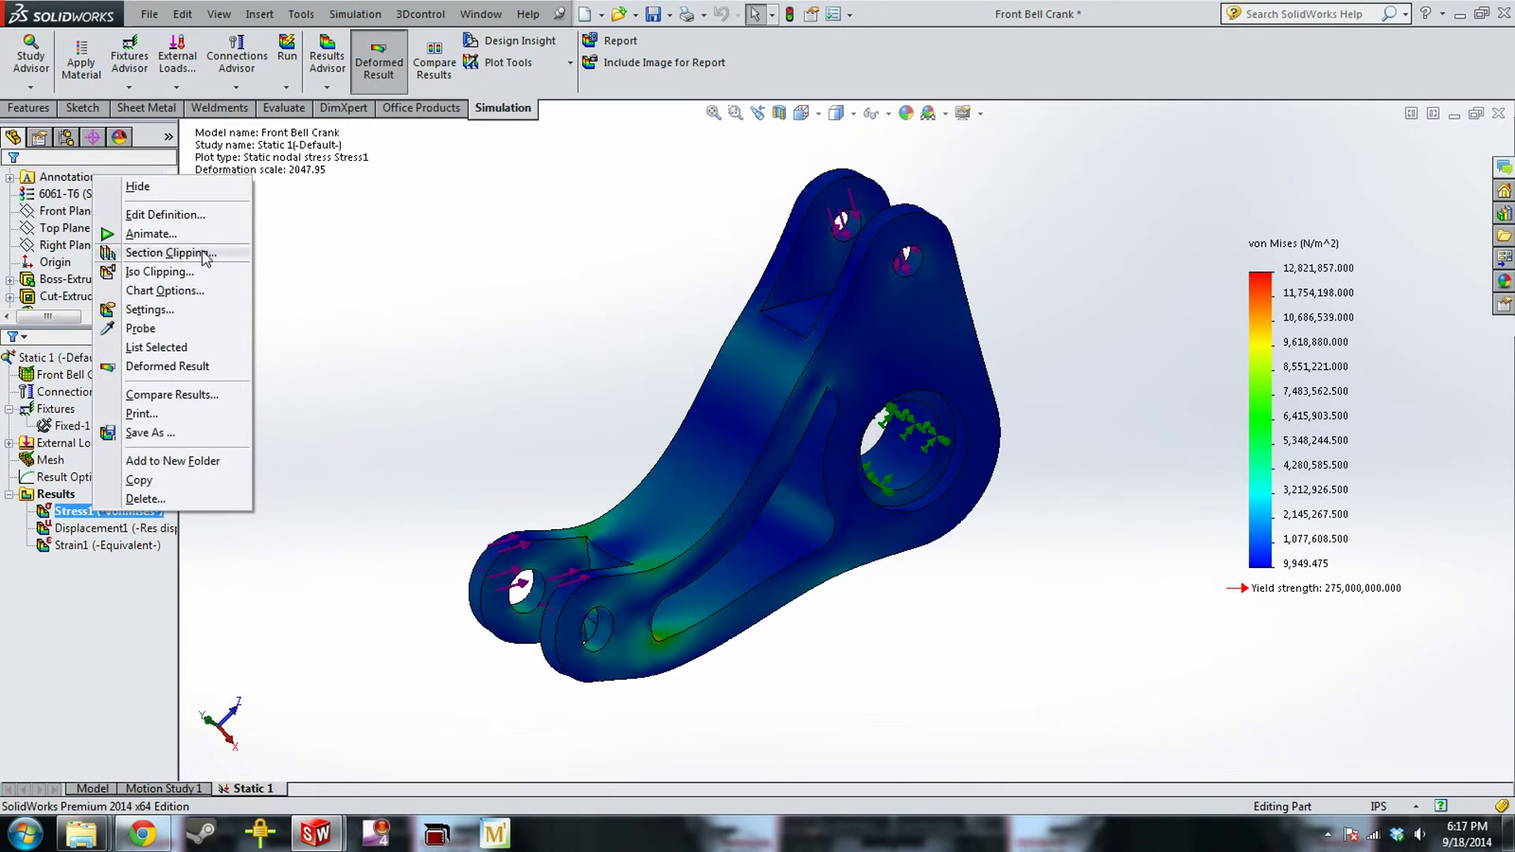
pyautogui.click(208, 216)
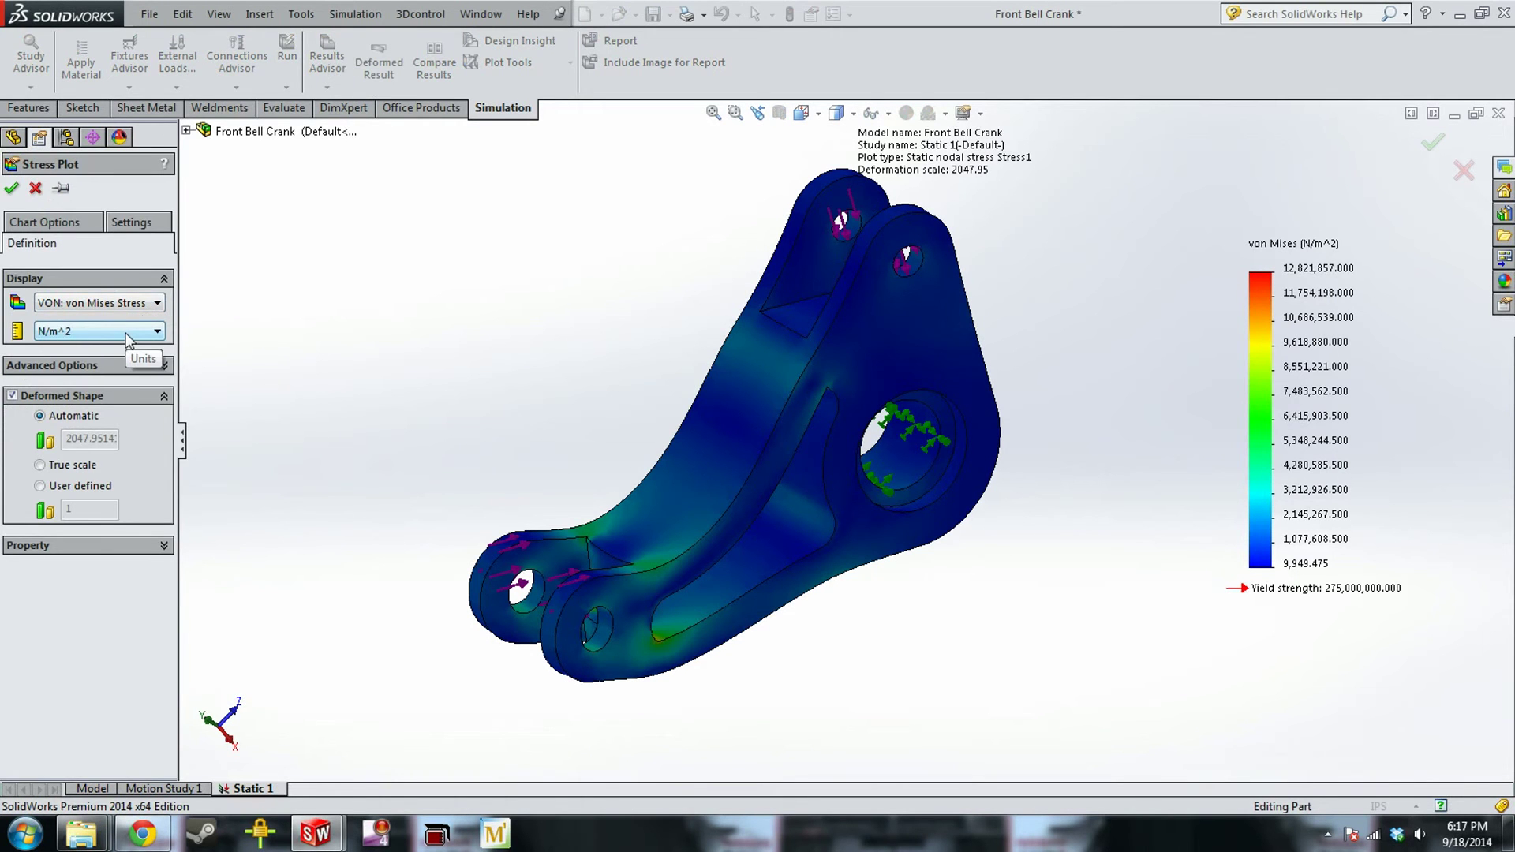
pyautogui.click(125, 333)
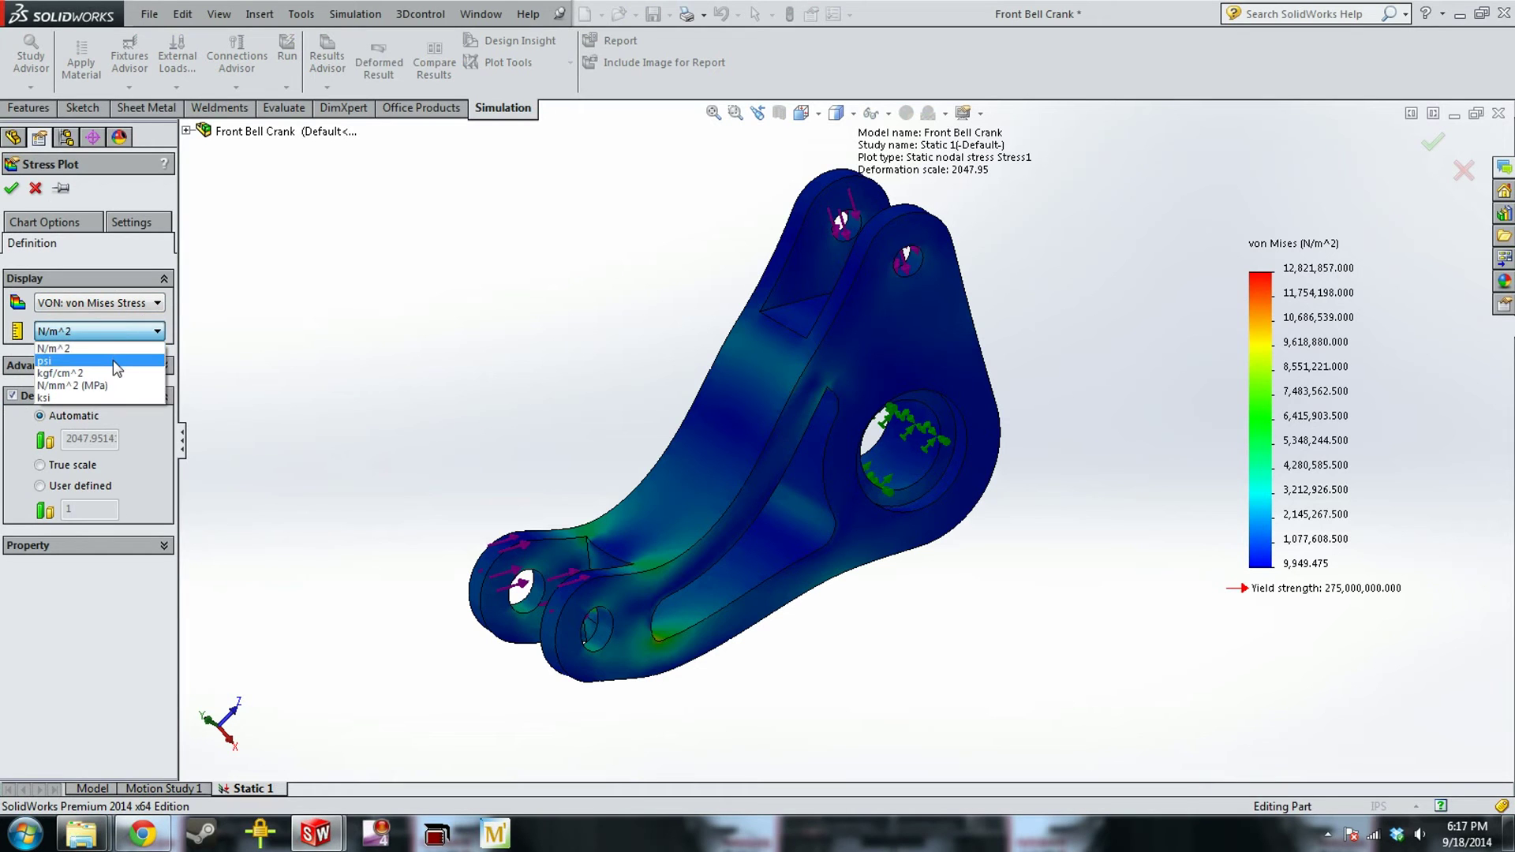
pyautogui.click(112, 360)
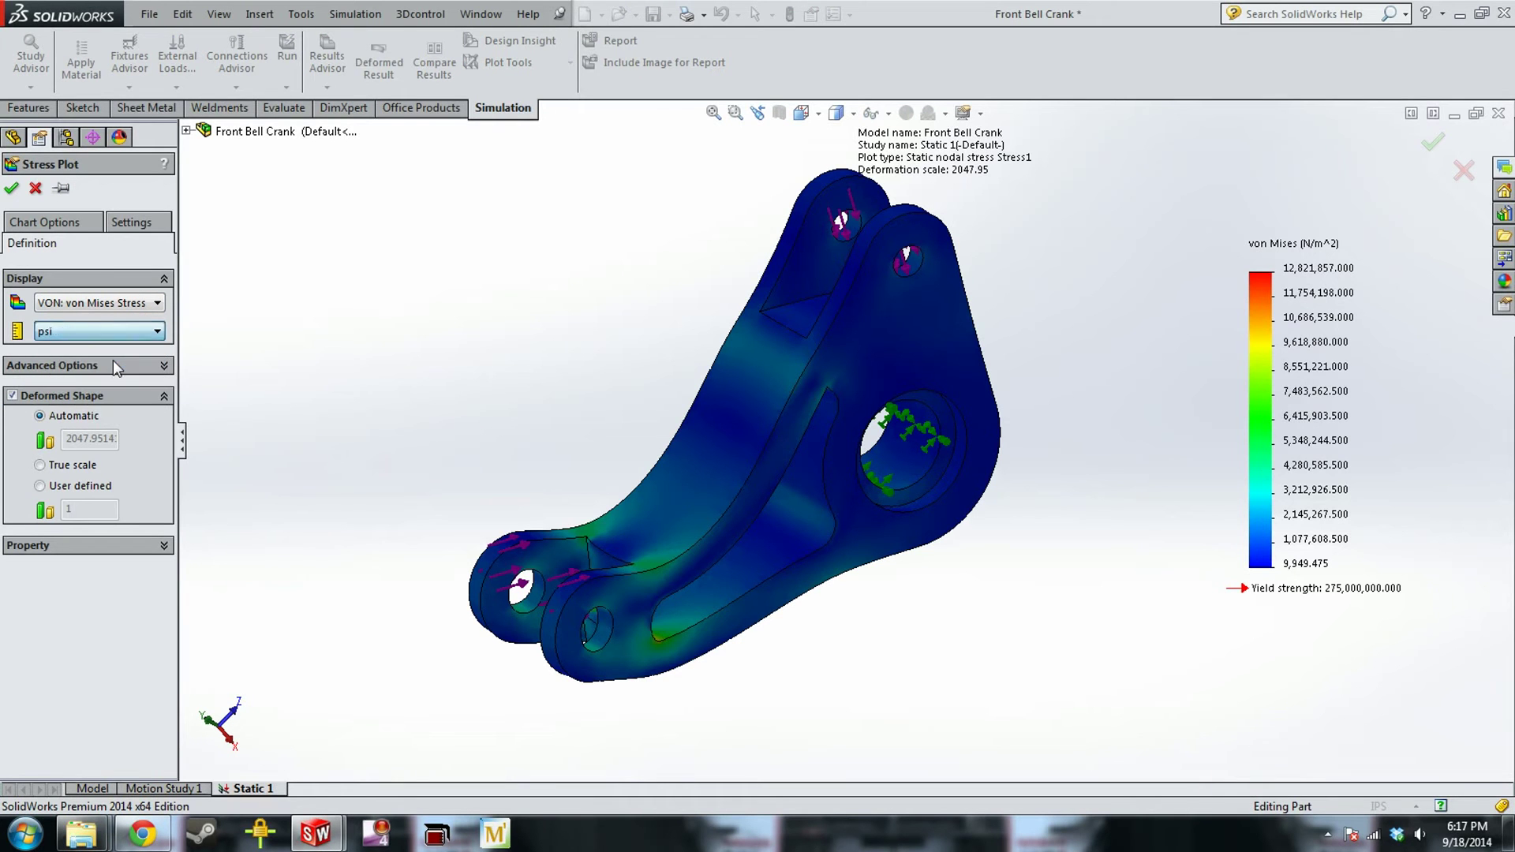
pyautogui.click(13, 189)
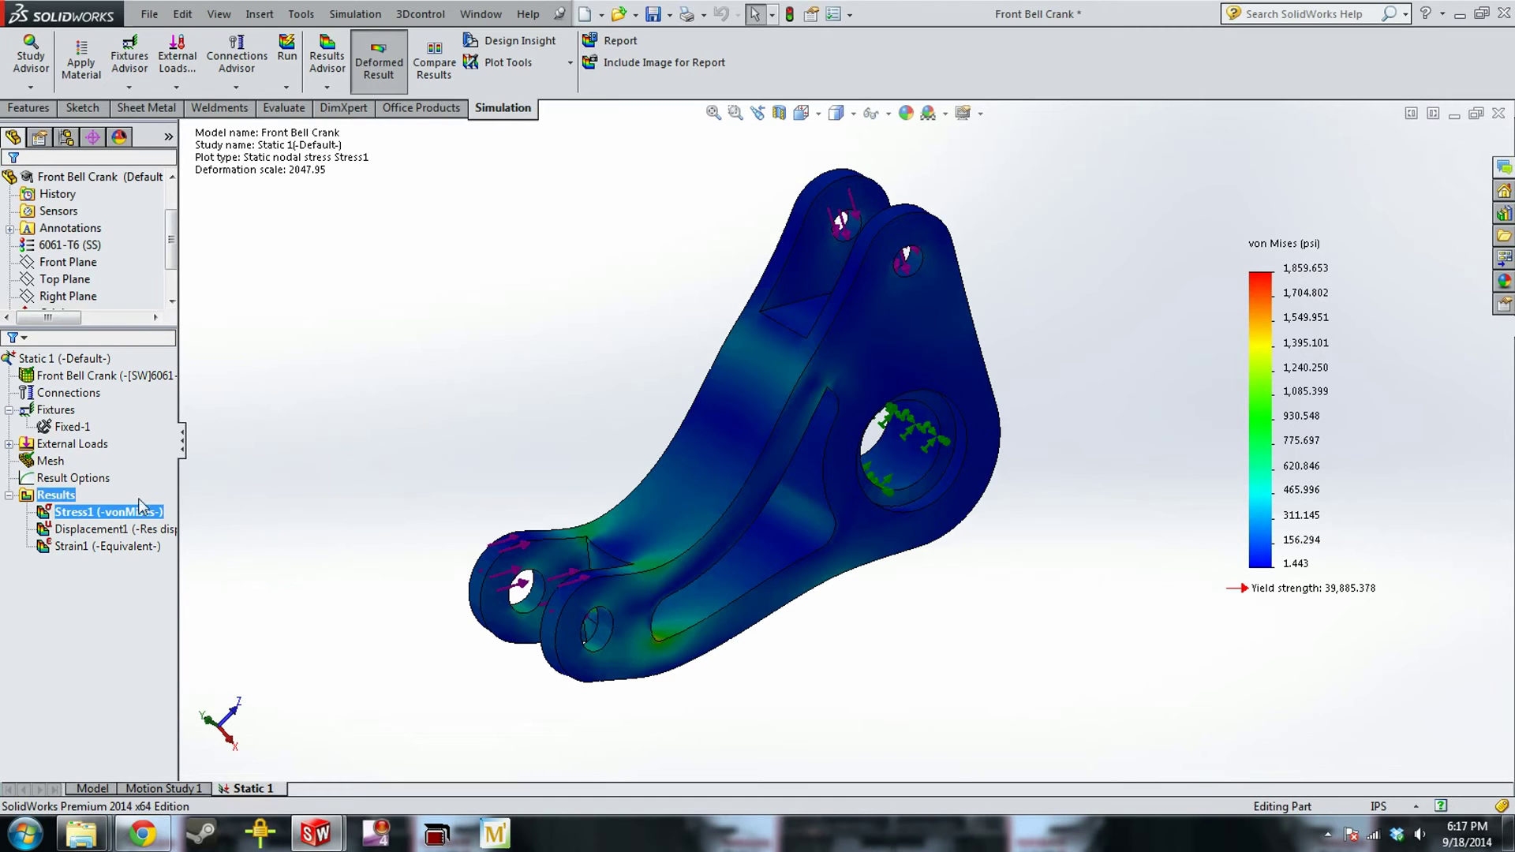
# Define a factor of safety plot for all bodies using the Max von Mises Stress criterion
pyautogui.click(74, 495)
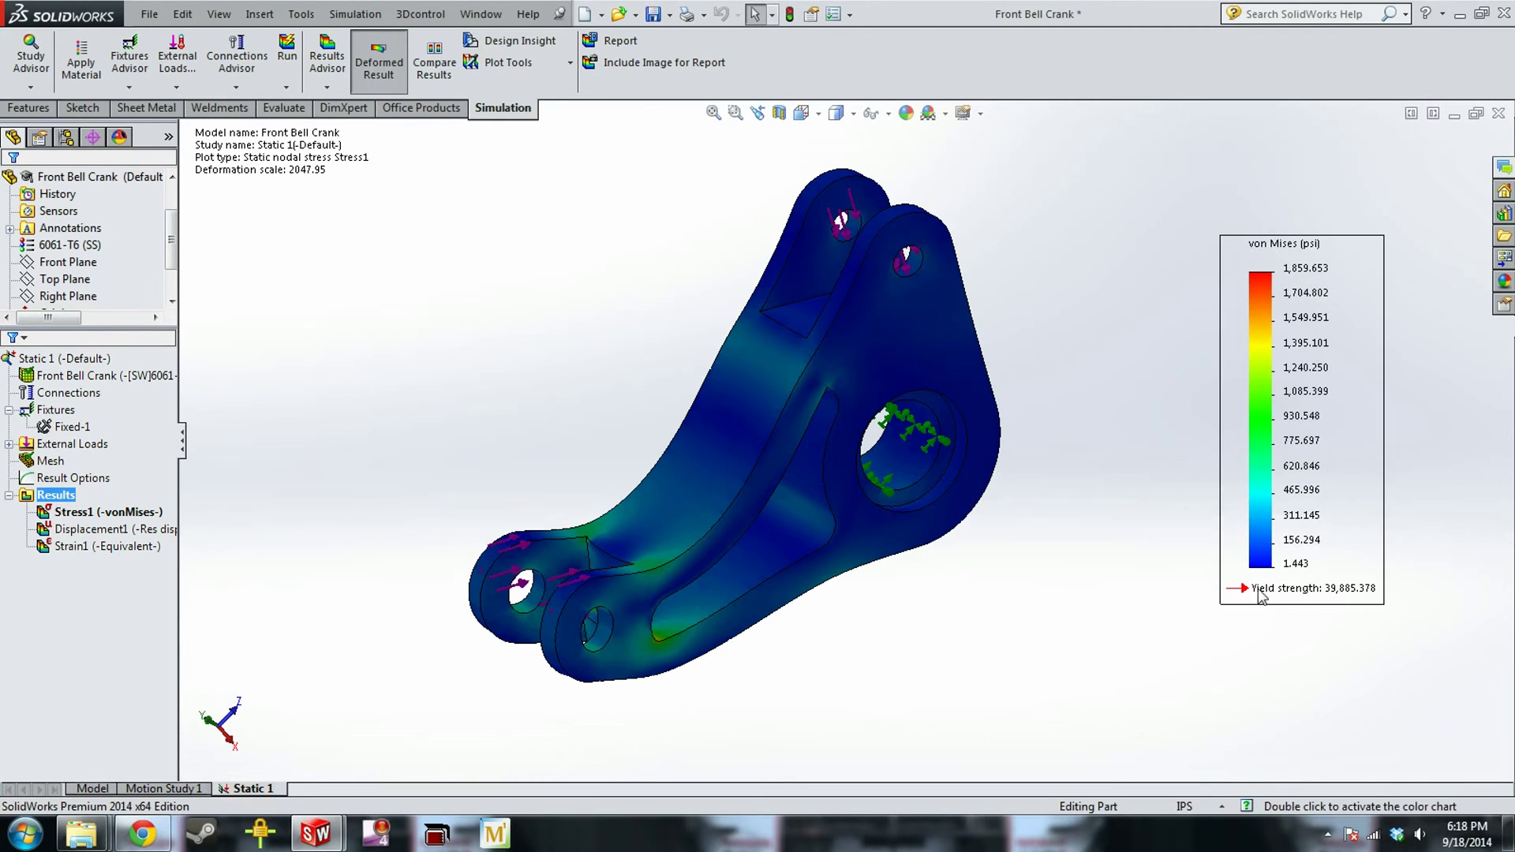
pyautogui.rightClick(56, 499)
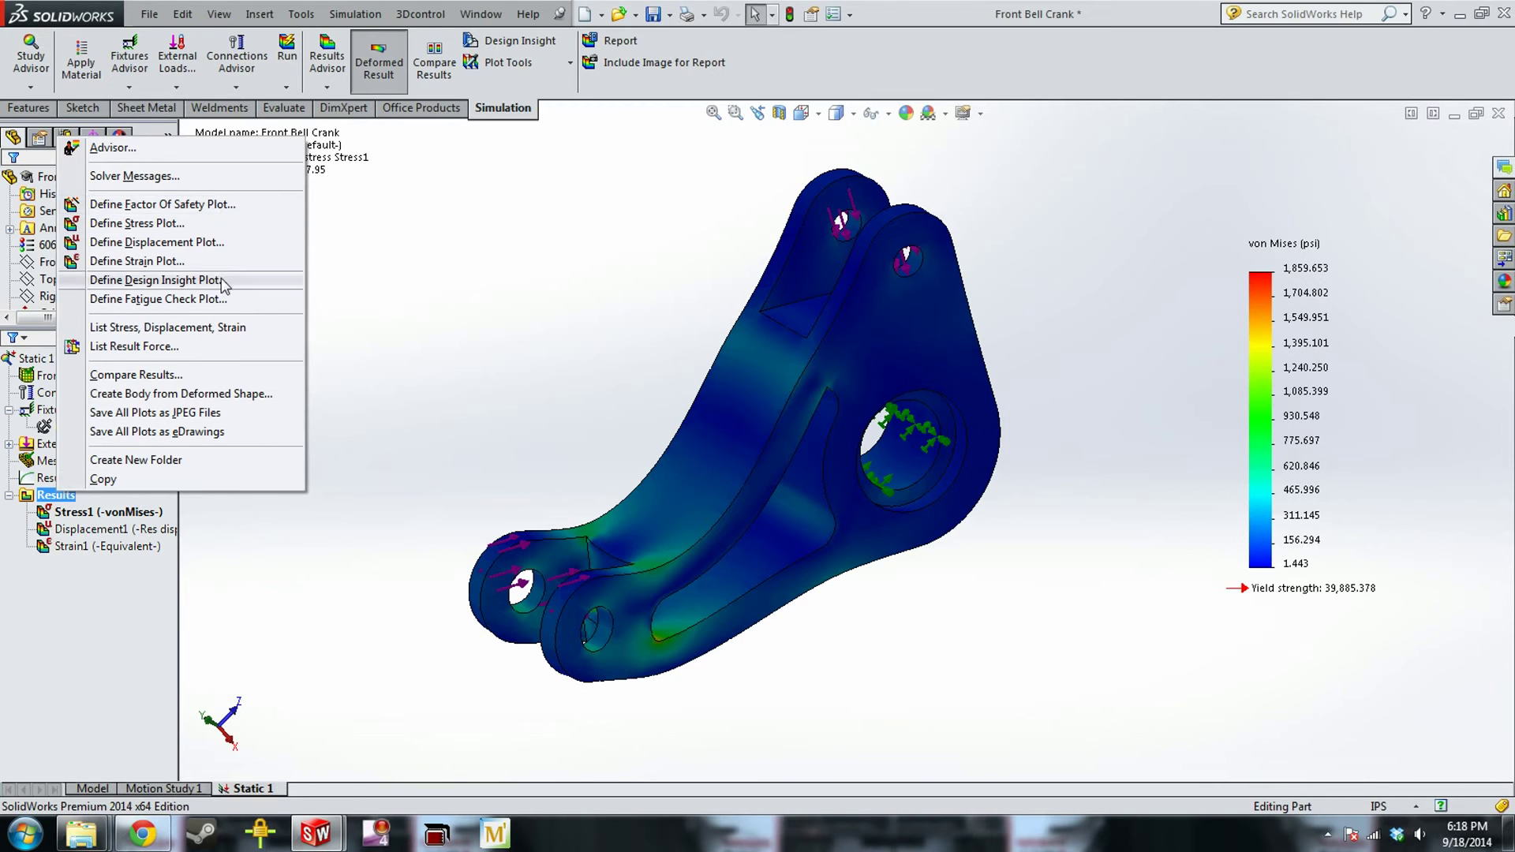
pyautogui.click(235, 205)
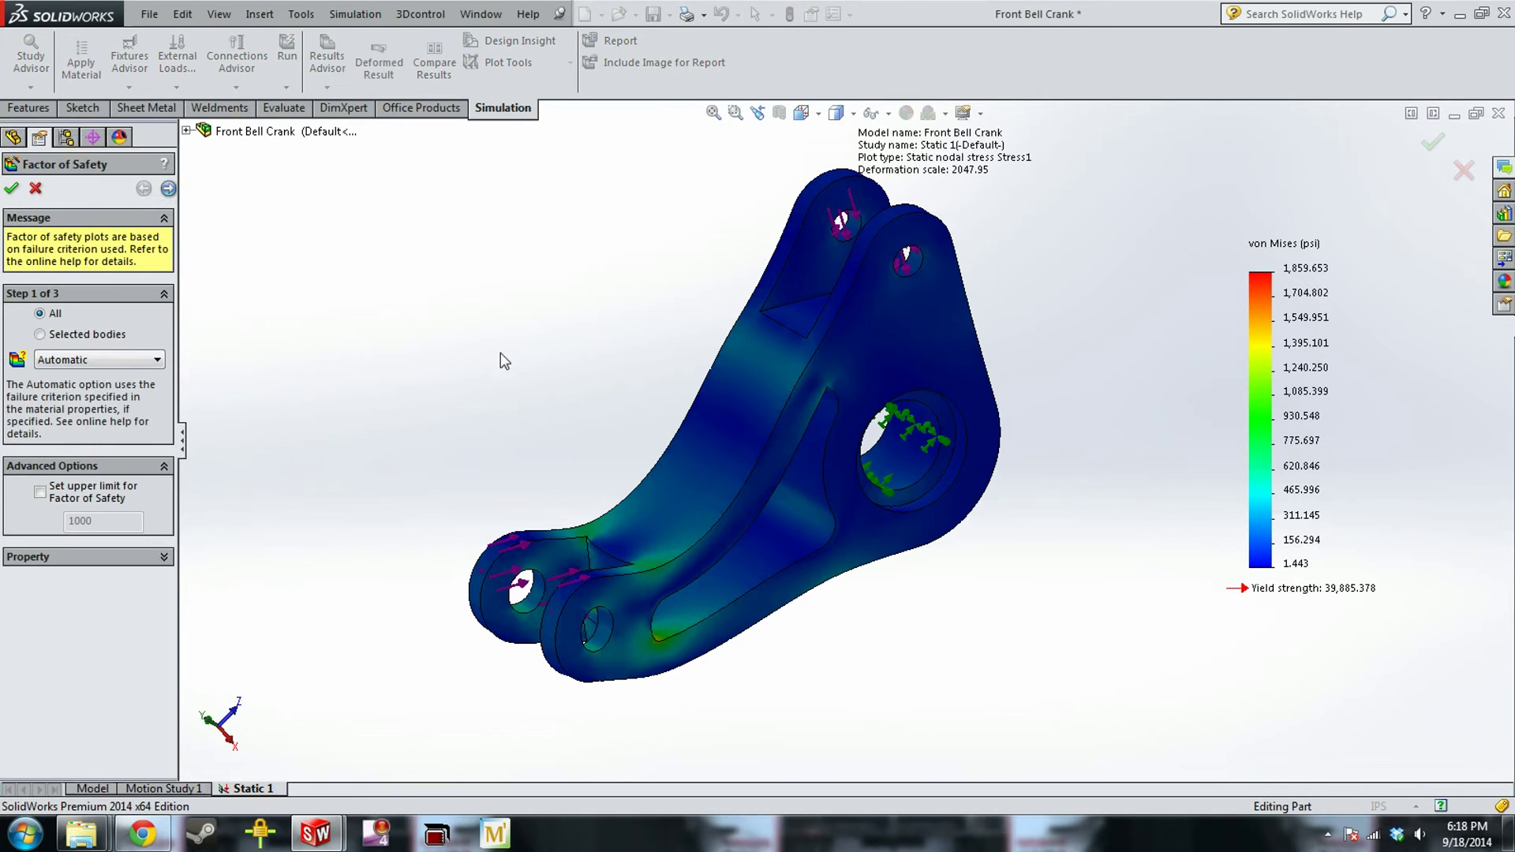
pyautogui.click(118, 359)
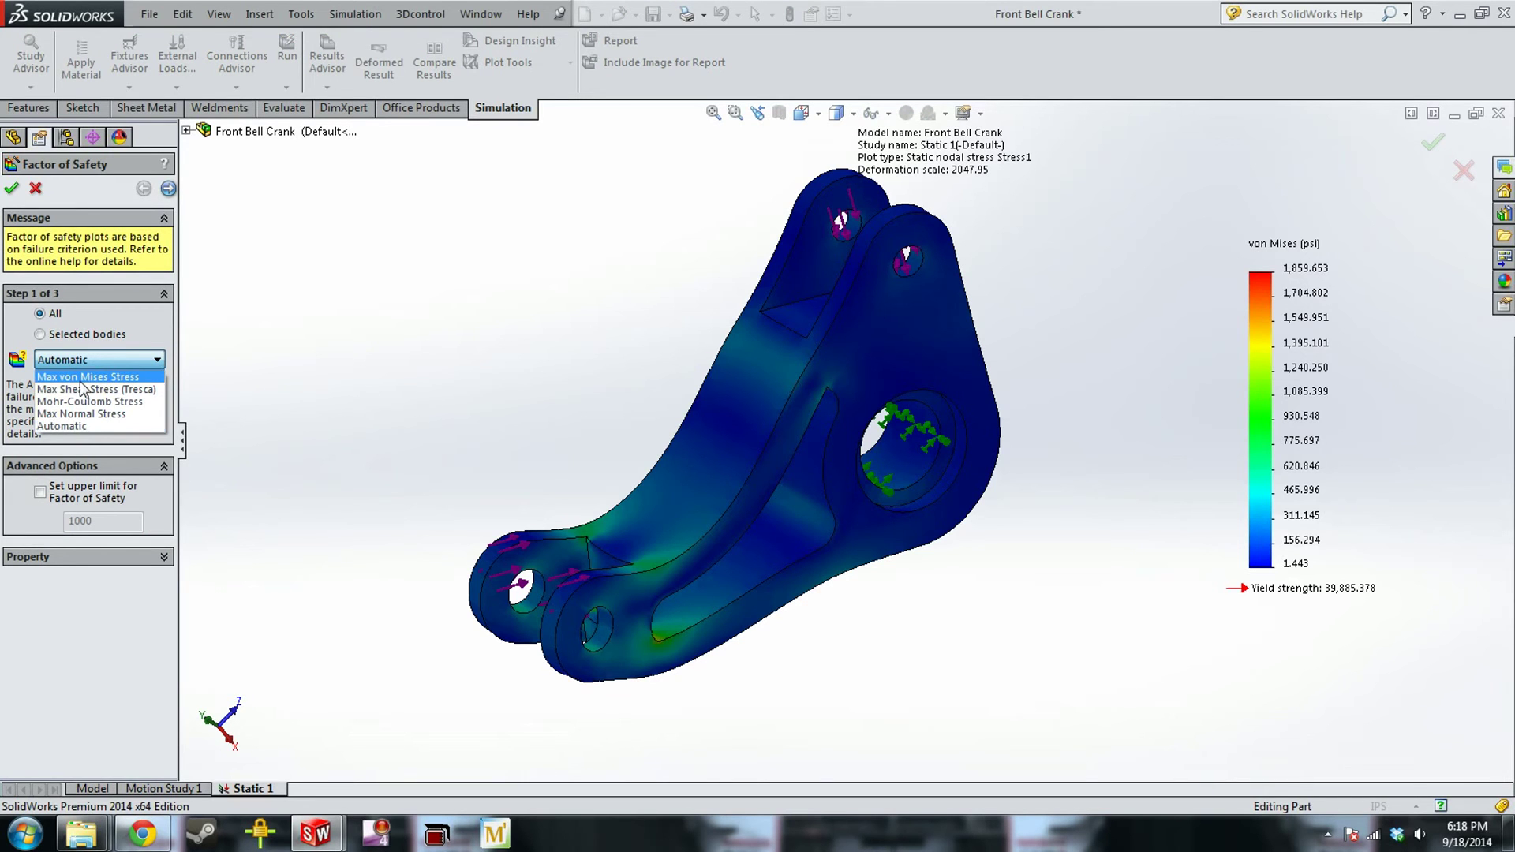
pyautogui.click(120, 381)
pyautogui.click(11, 188)
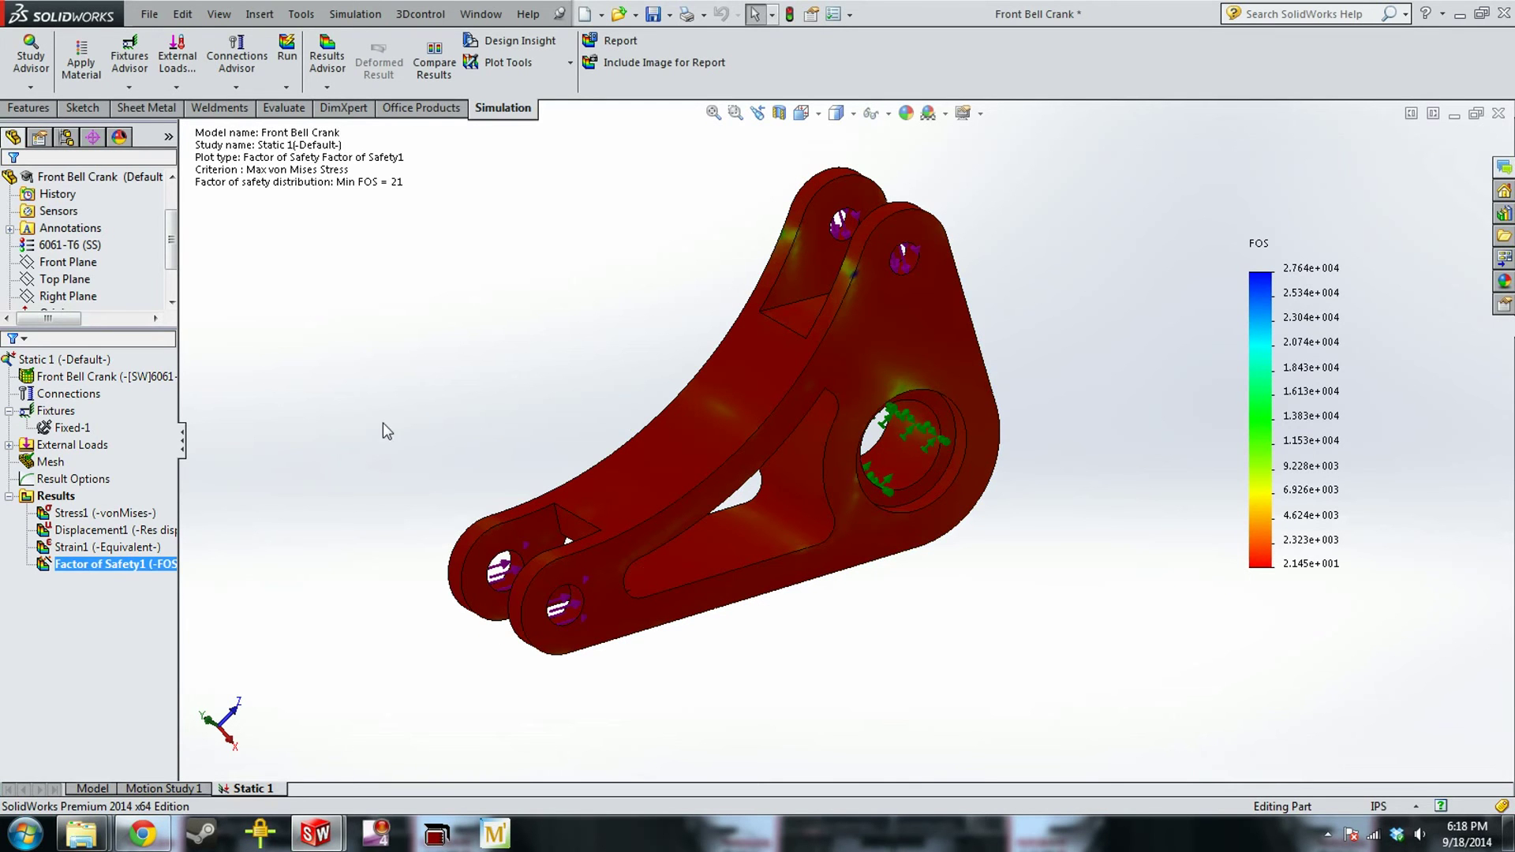
# Show the minimum and maximum annotations on the factor of safety plot
pyautogui.rightClick(113, 567)
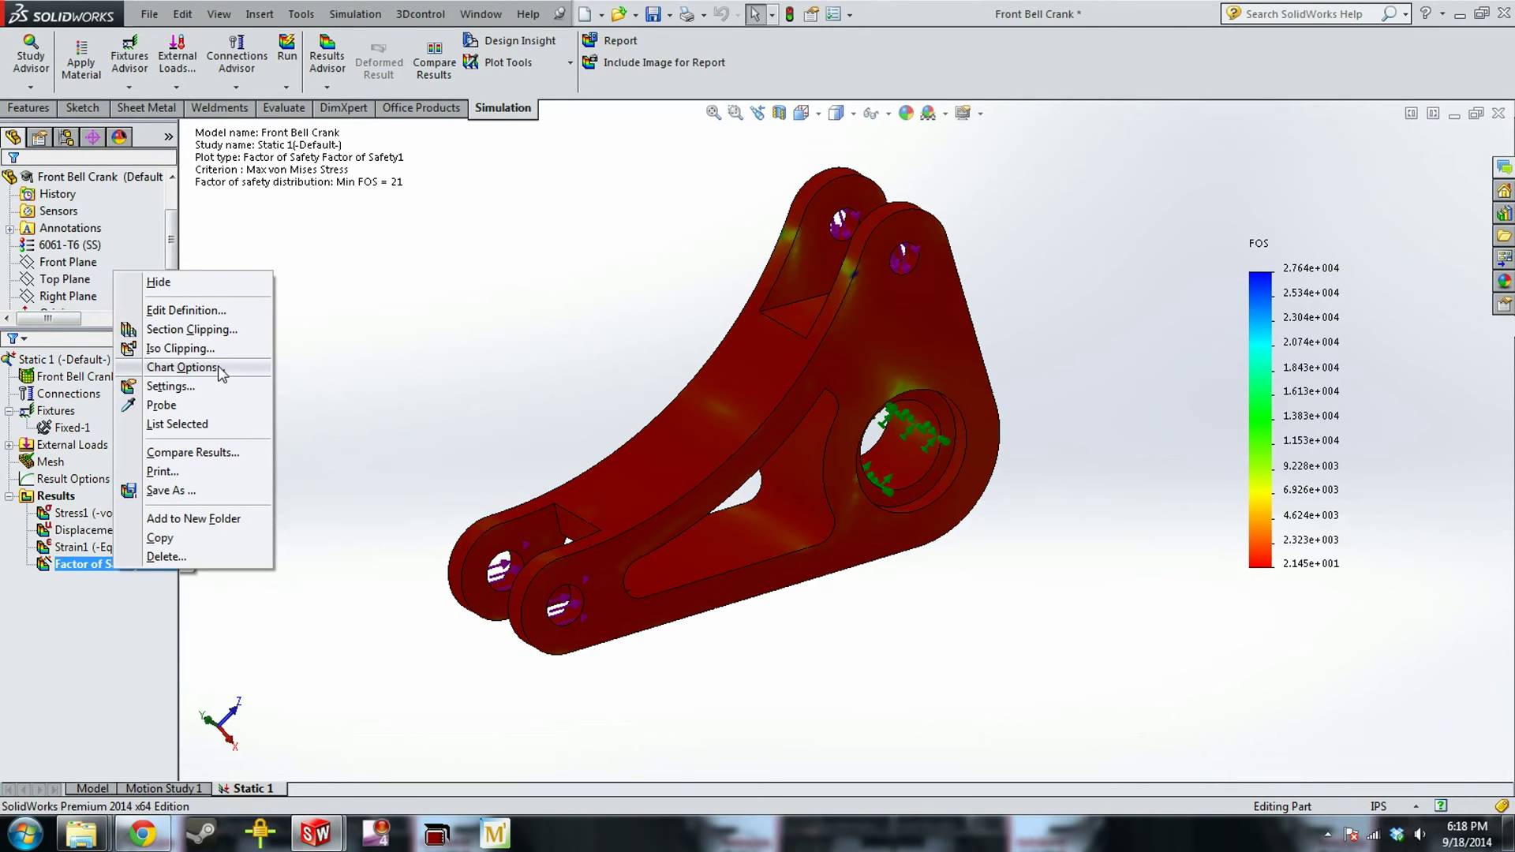
pyautogui.click(219, 366)
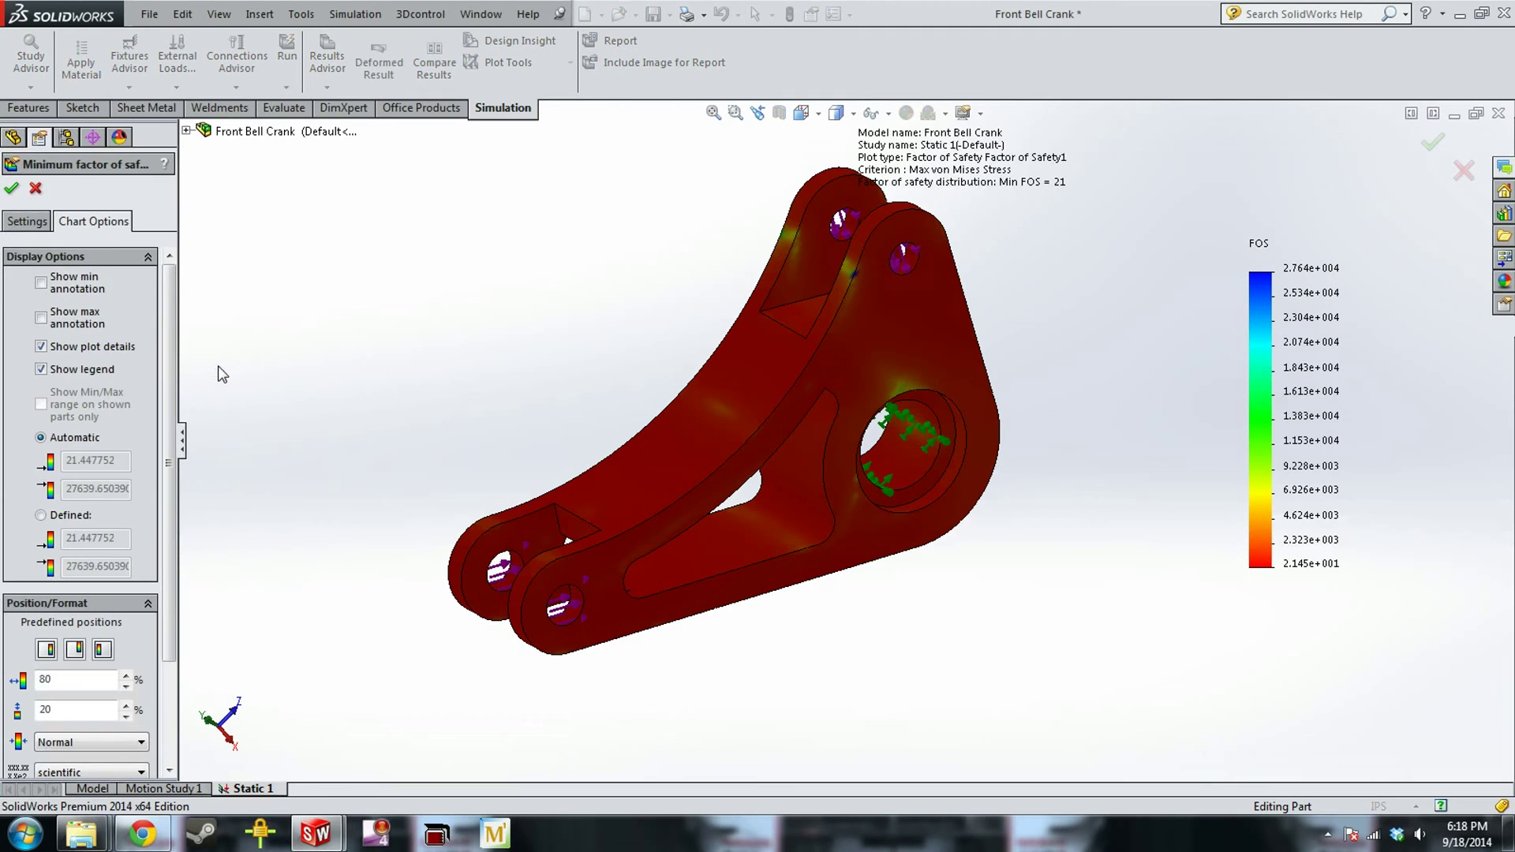
pyautogui.click(41, 283)
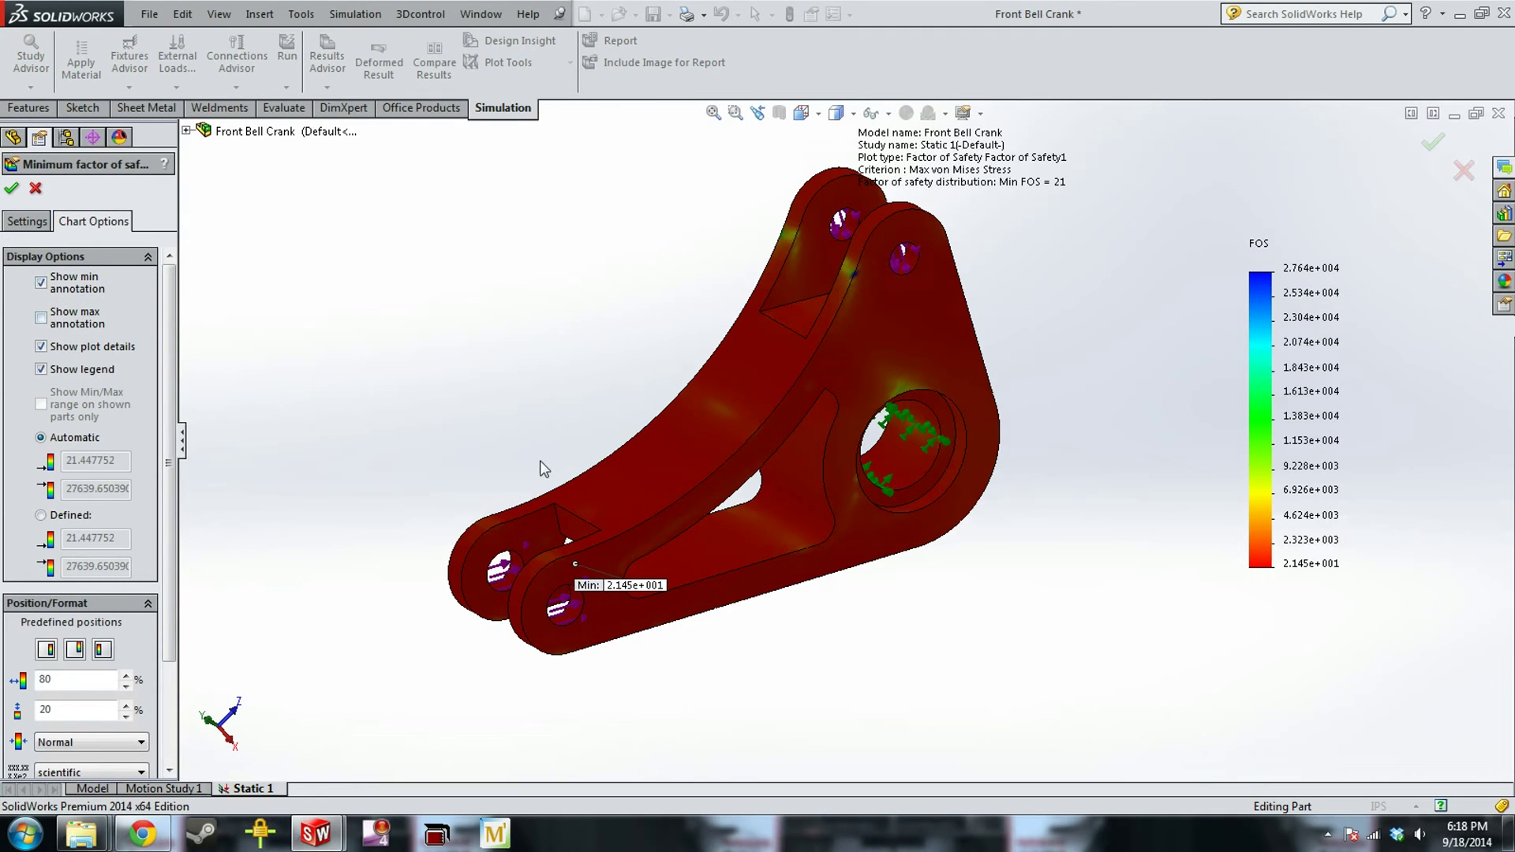
pyautogui.click(42, 318)
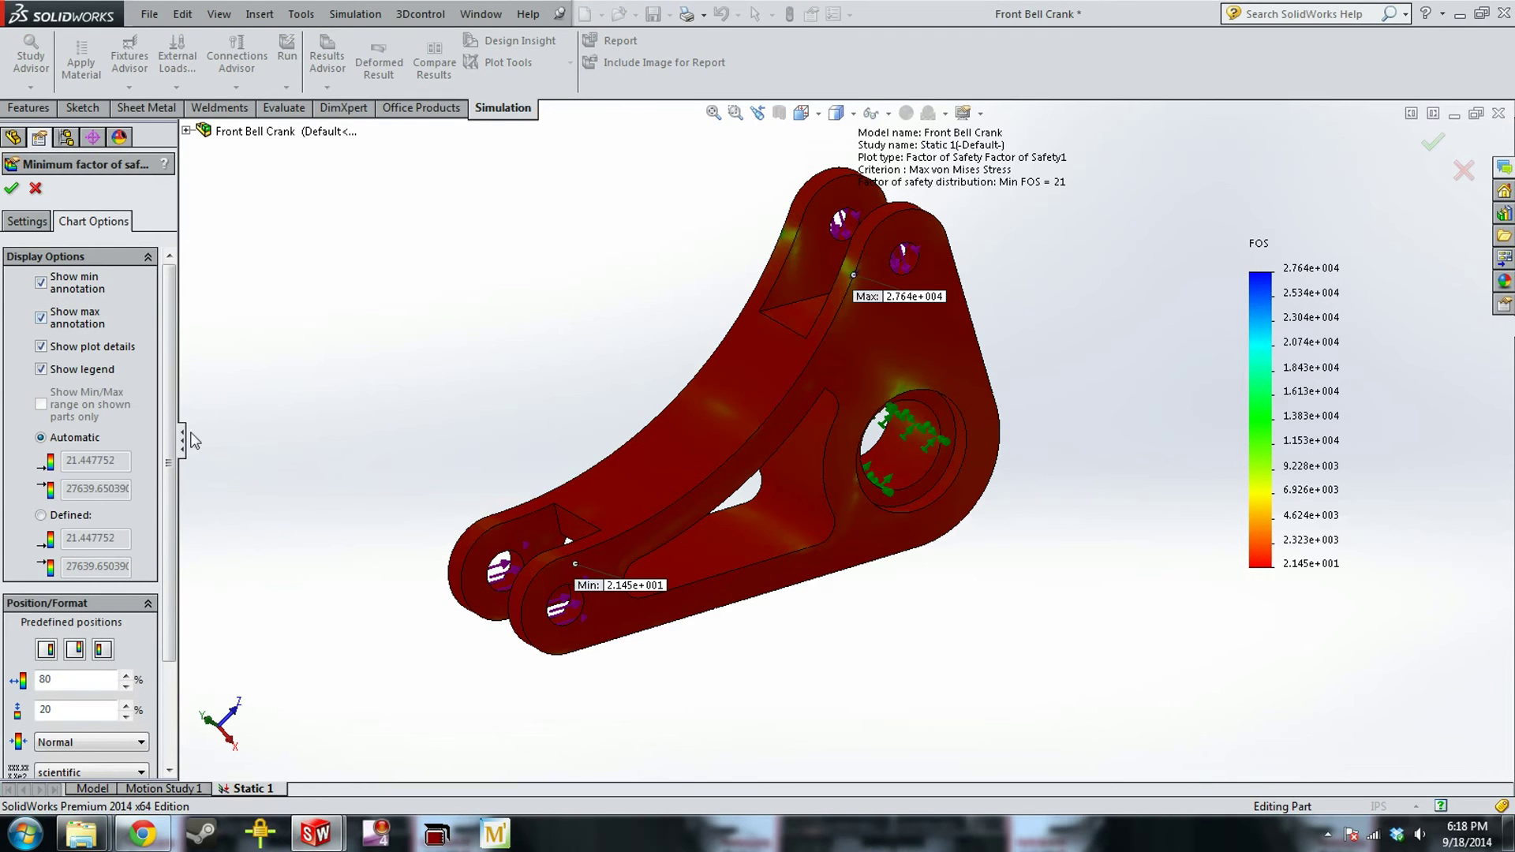
# Switch the factor of safety legend to a defined range with a minimum of 0 and a maximum of 10
pyautogui.click(70, 516)
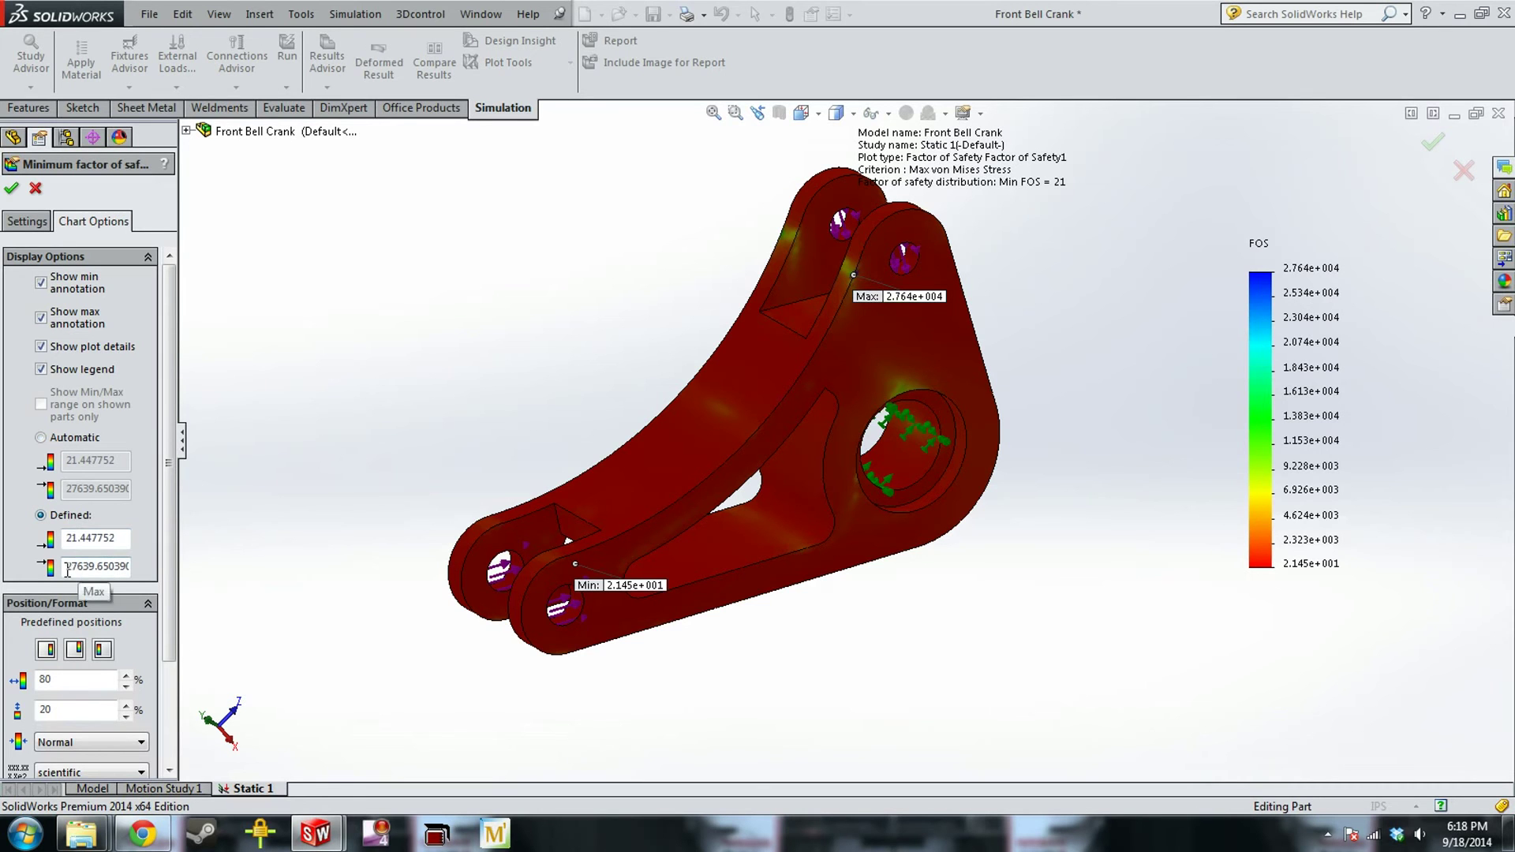
pyautogui.doubleClick(79, 567)
pyautogui.write('10')
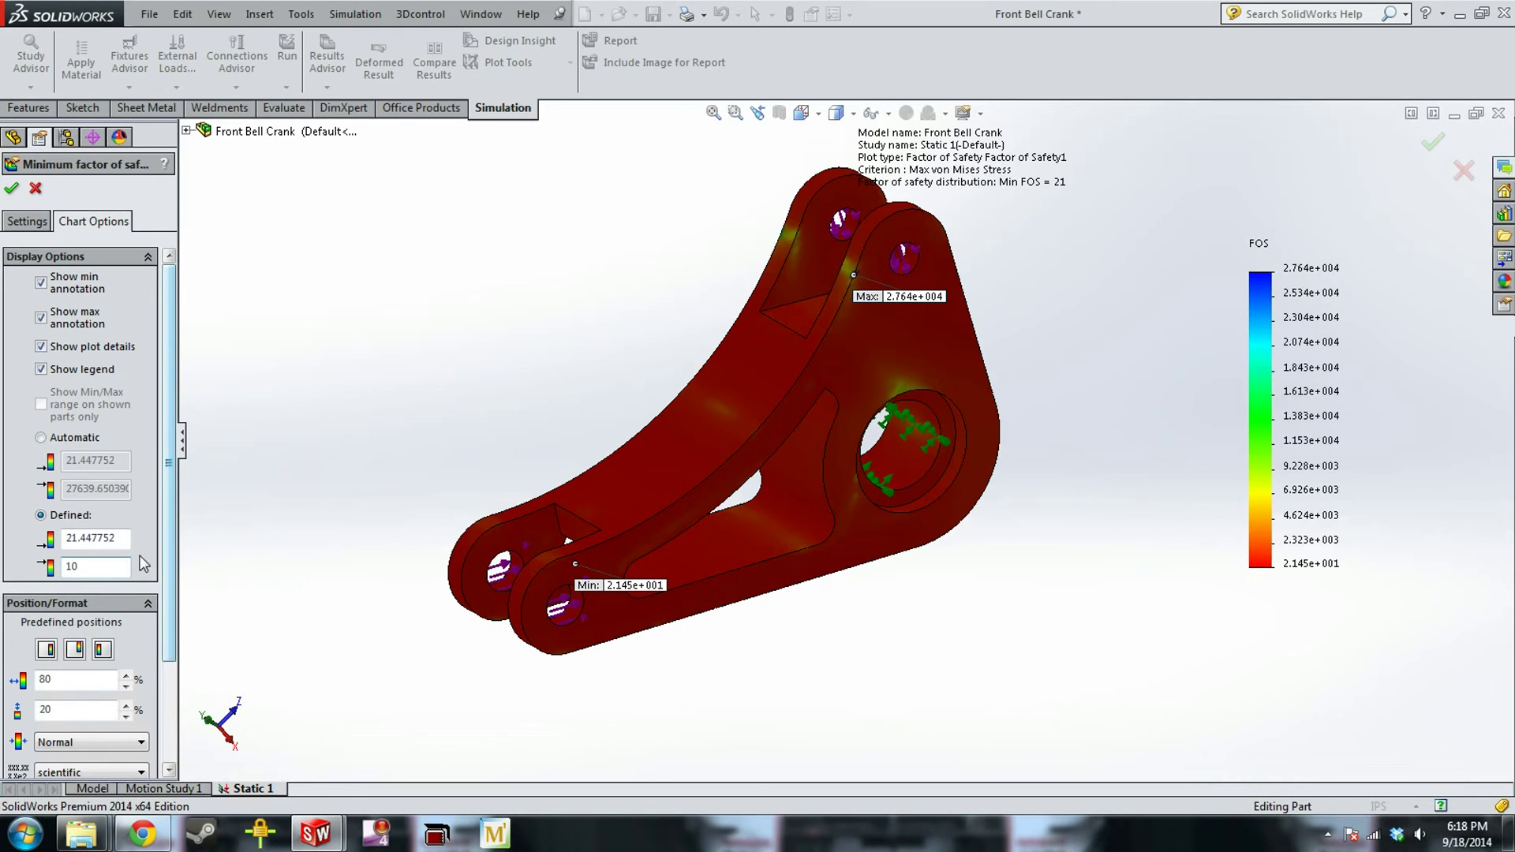
pyautogui.doubleClick(95, 538)
pyautogui.write('0')
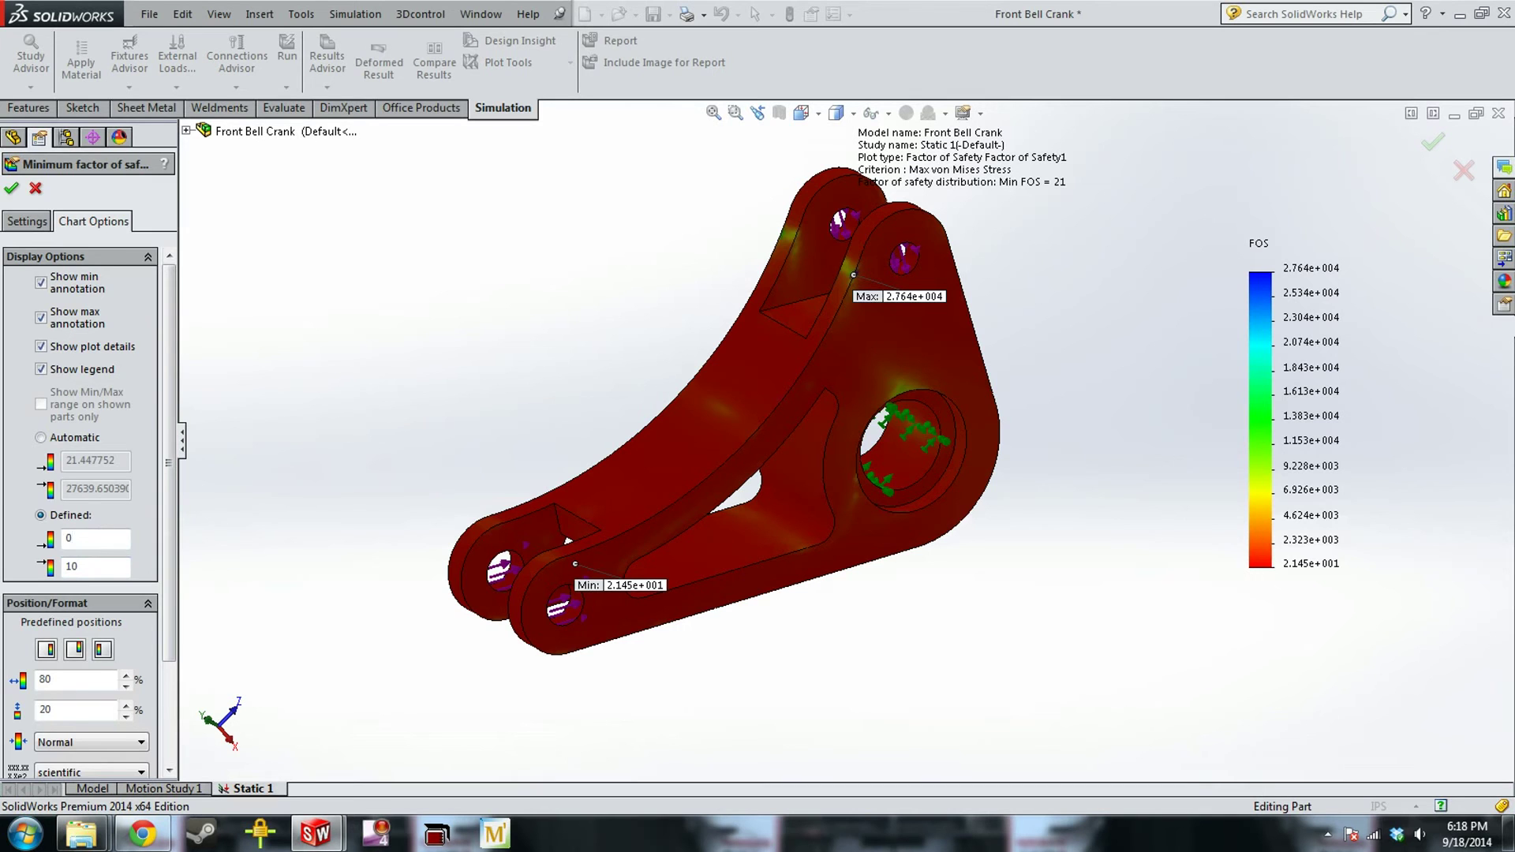
# Set the factor of safety legend's number format to floating and apply the chart options
pyautogui.scroll(-3, 119, 536)
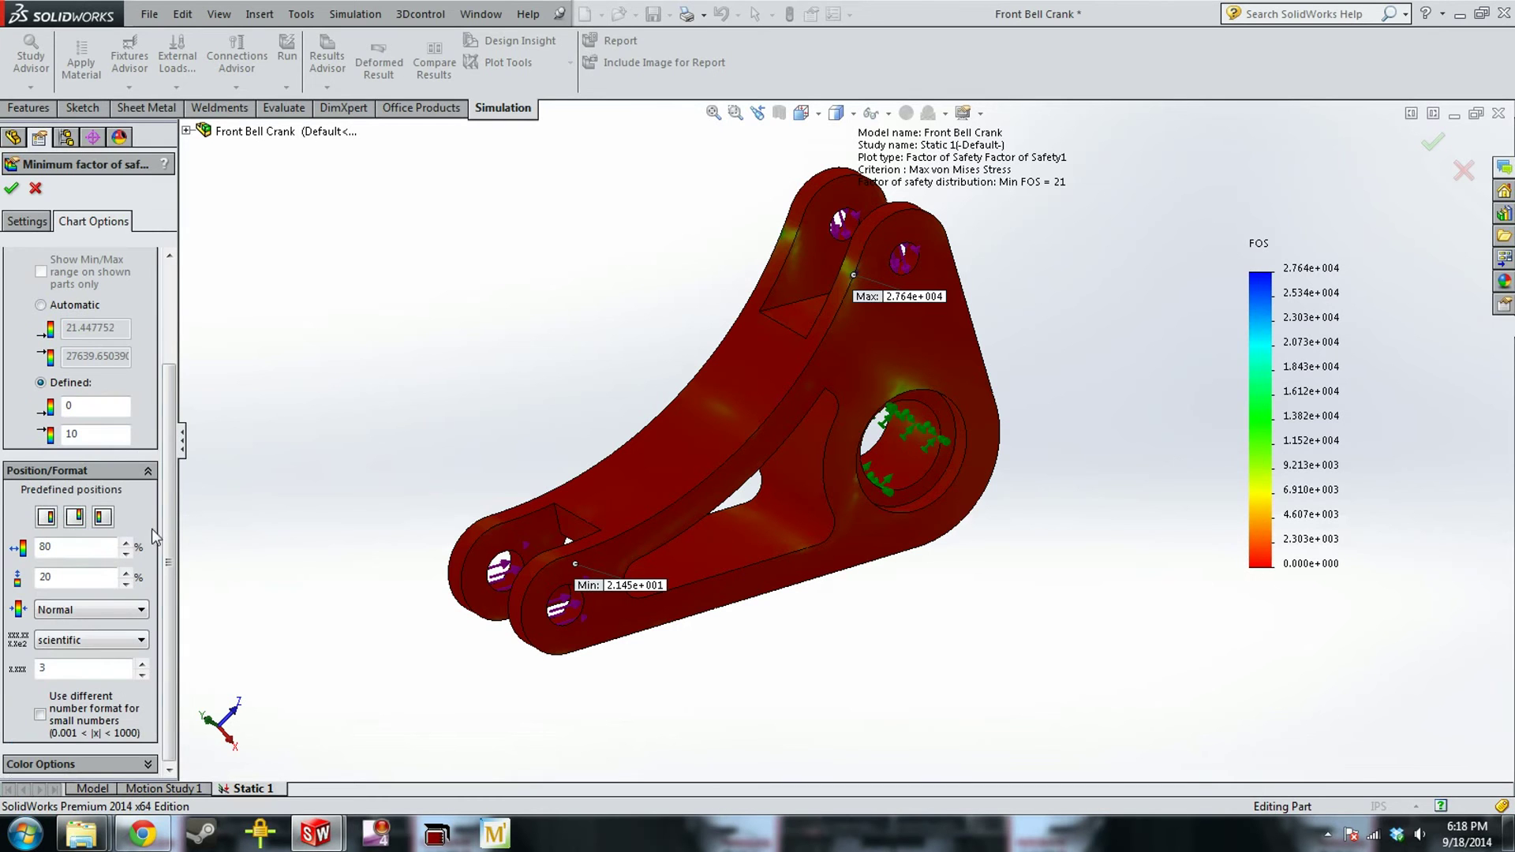
pyautogui.click(72, 546)
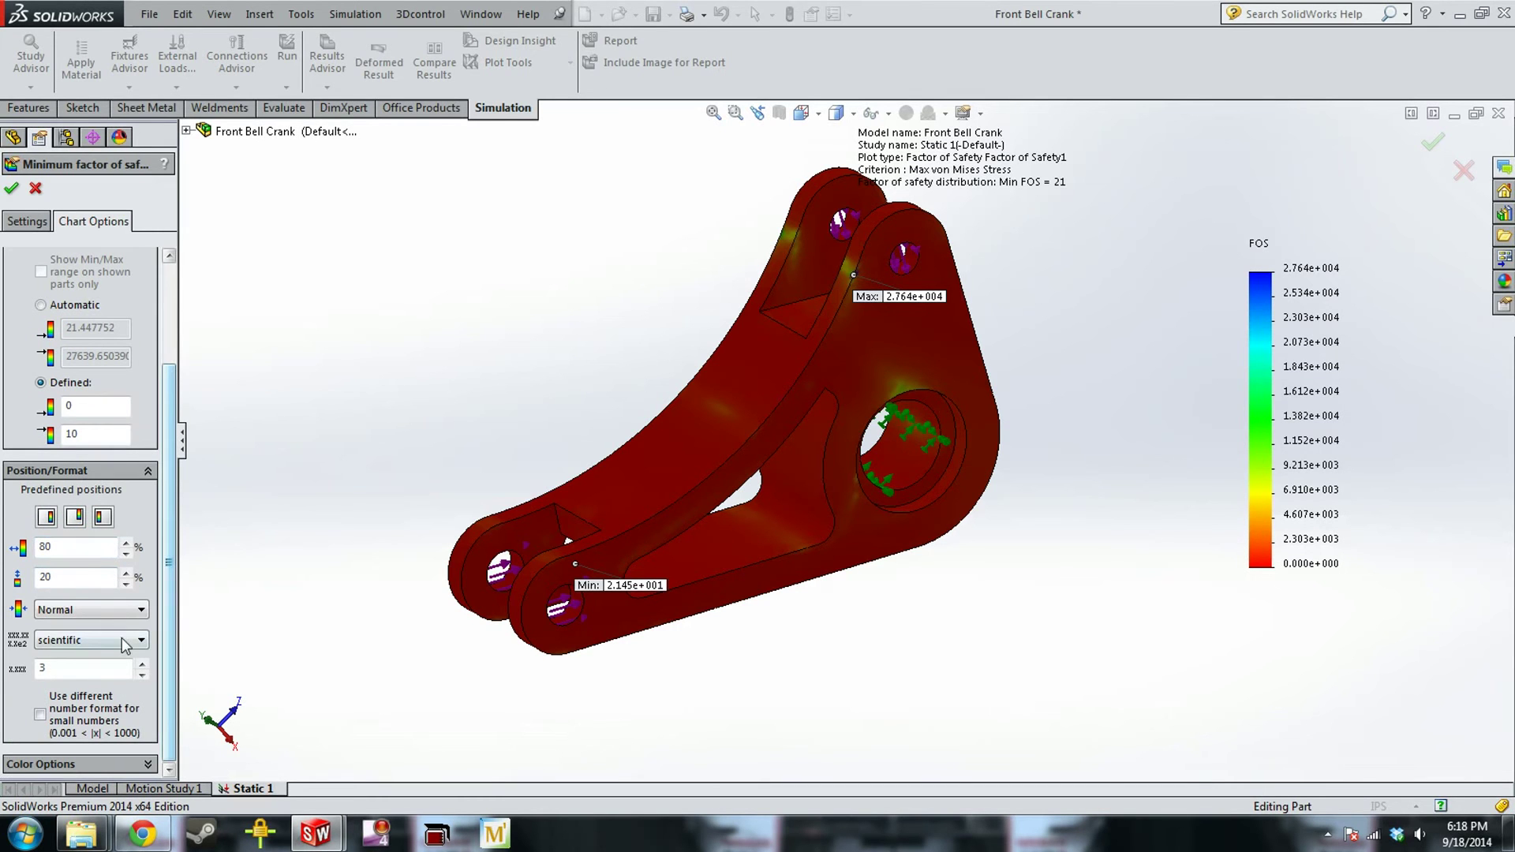
pyautogui.click(124, 645)
pyautogui.click(104, 672)
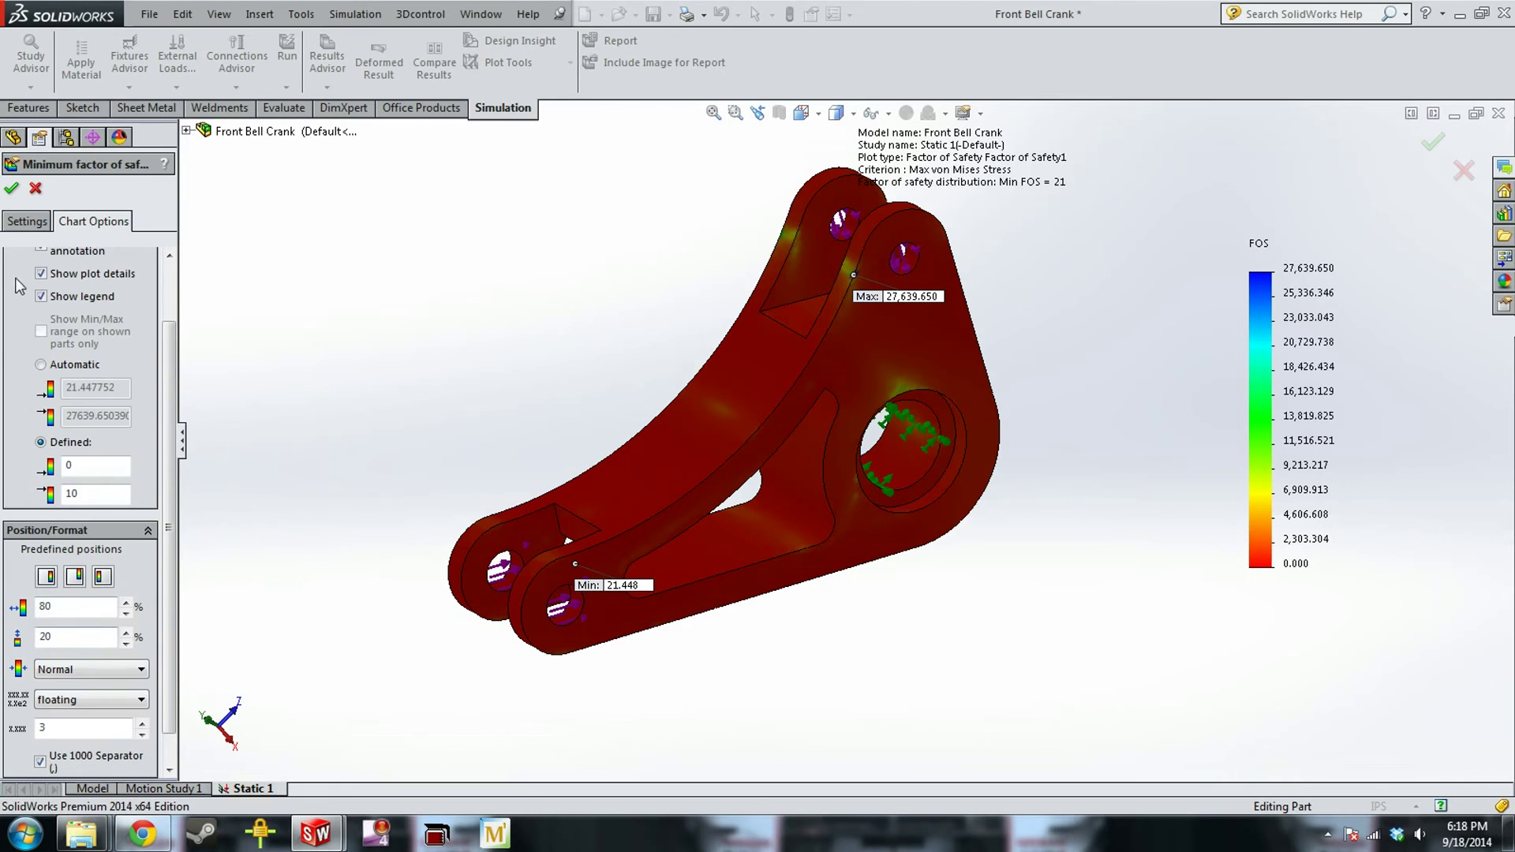
pyautogui.click(11, 188)
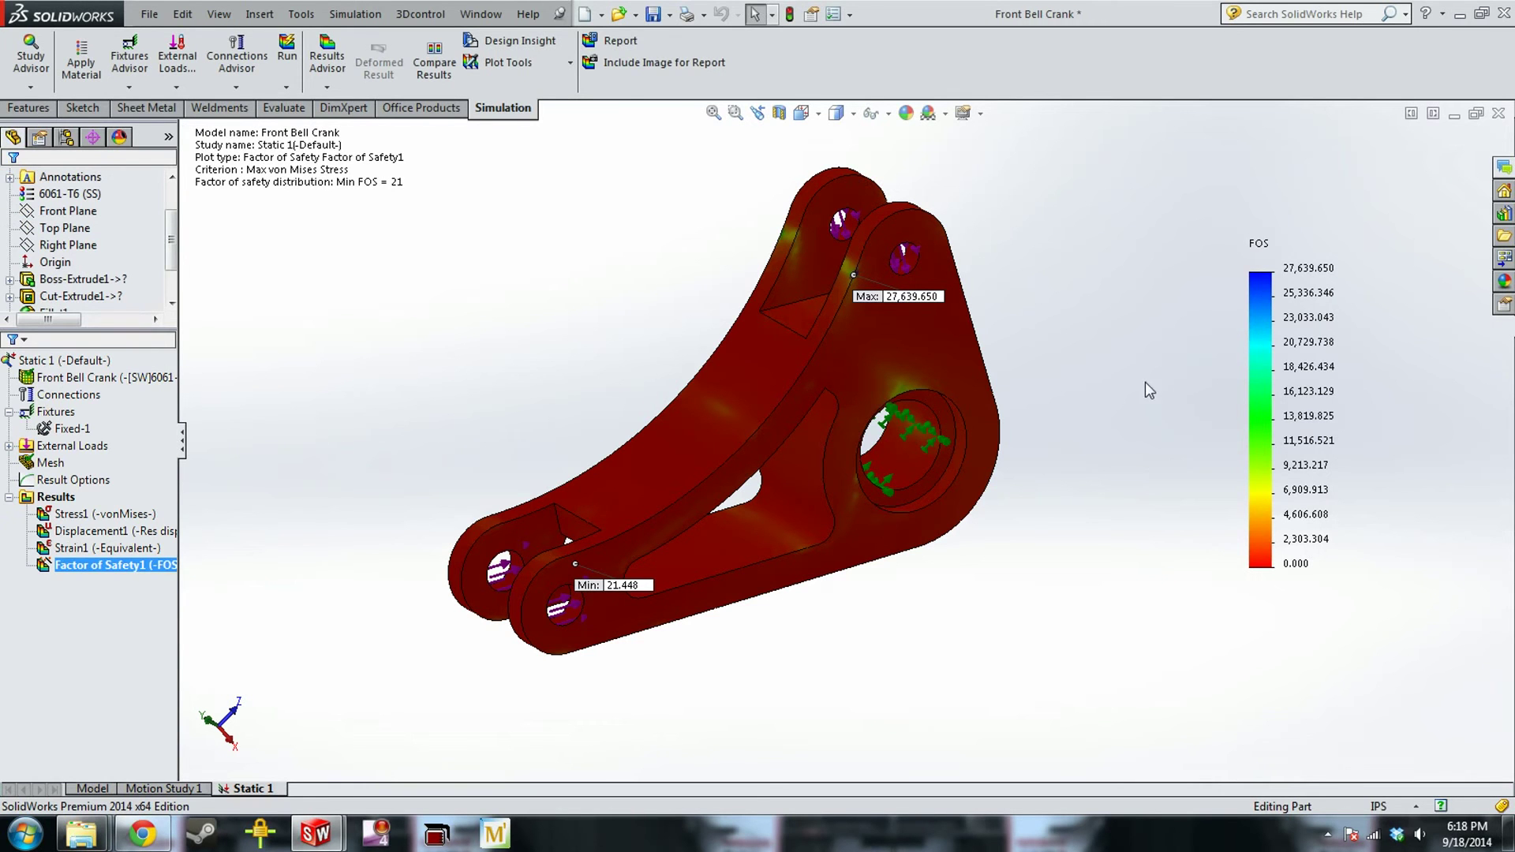
# Reopen the factor of safety plot's chart options and set the defined range's maximum to 10
pyautogui.doubleClick(138, 566)
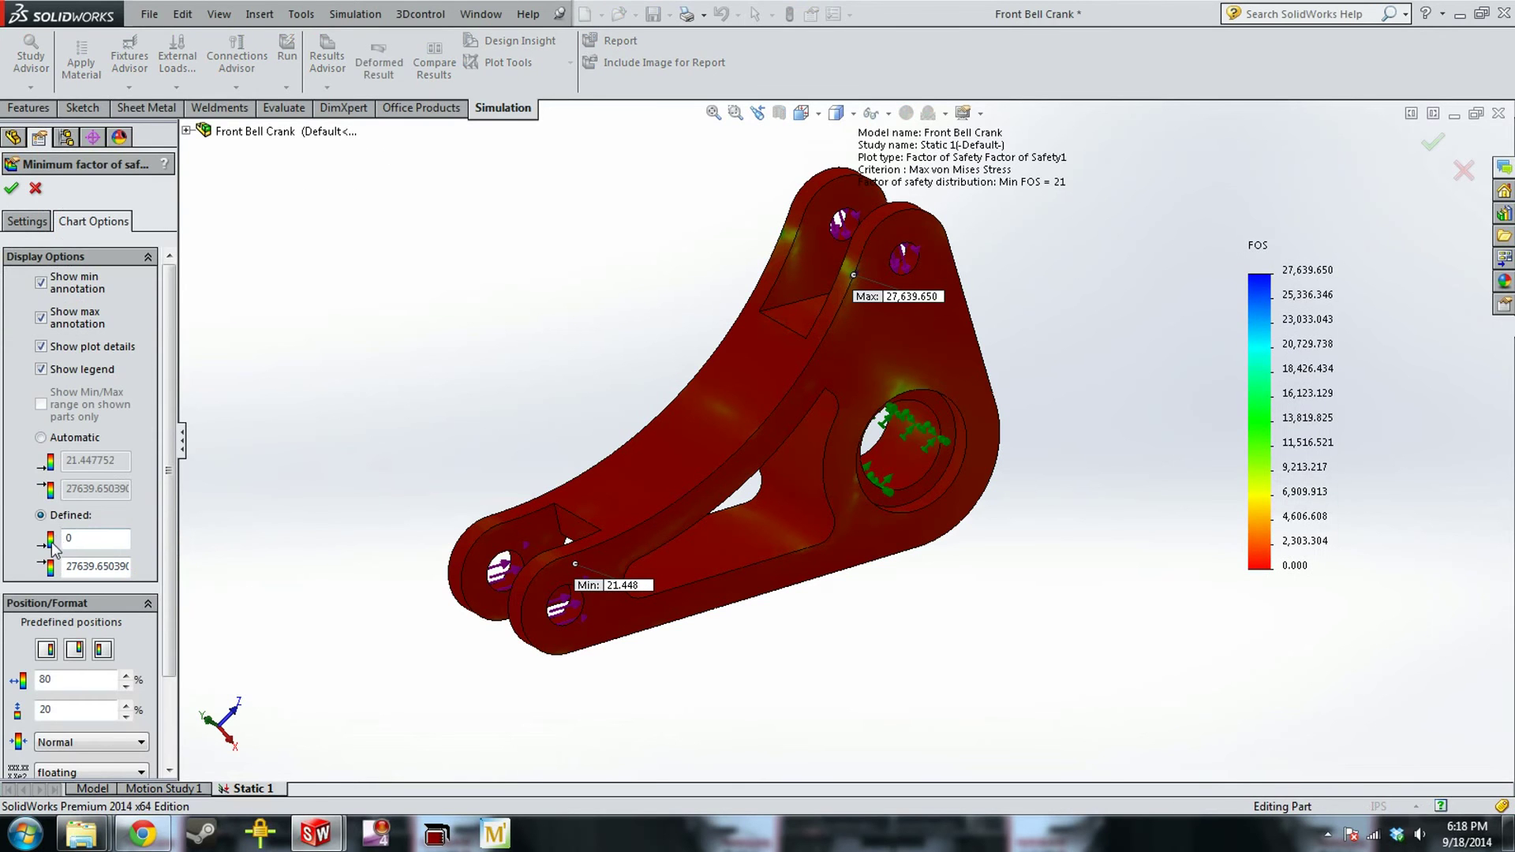
pyautogui.click(93, 567)
pyautogui.doubleClick(71, 569)
pyautogui.write('10')
pyautogui.click(11, 188)
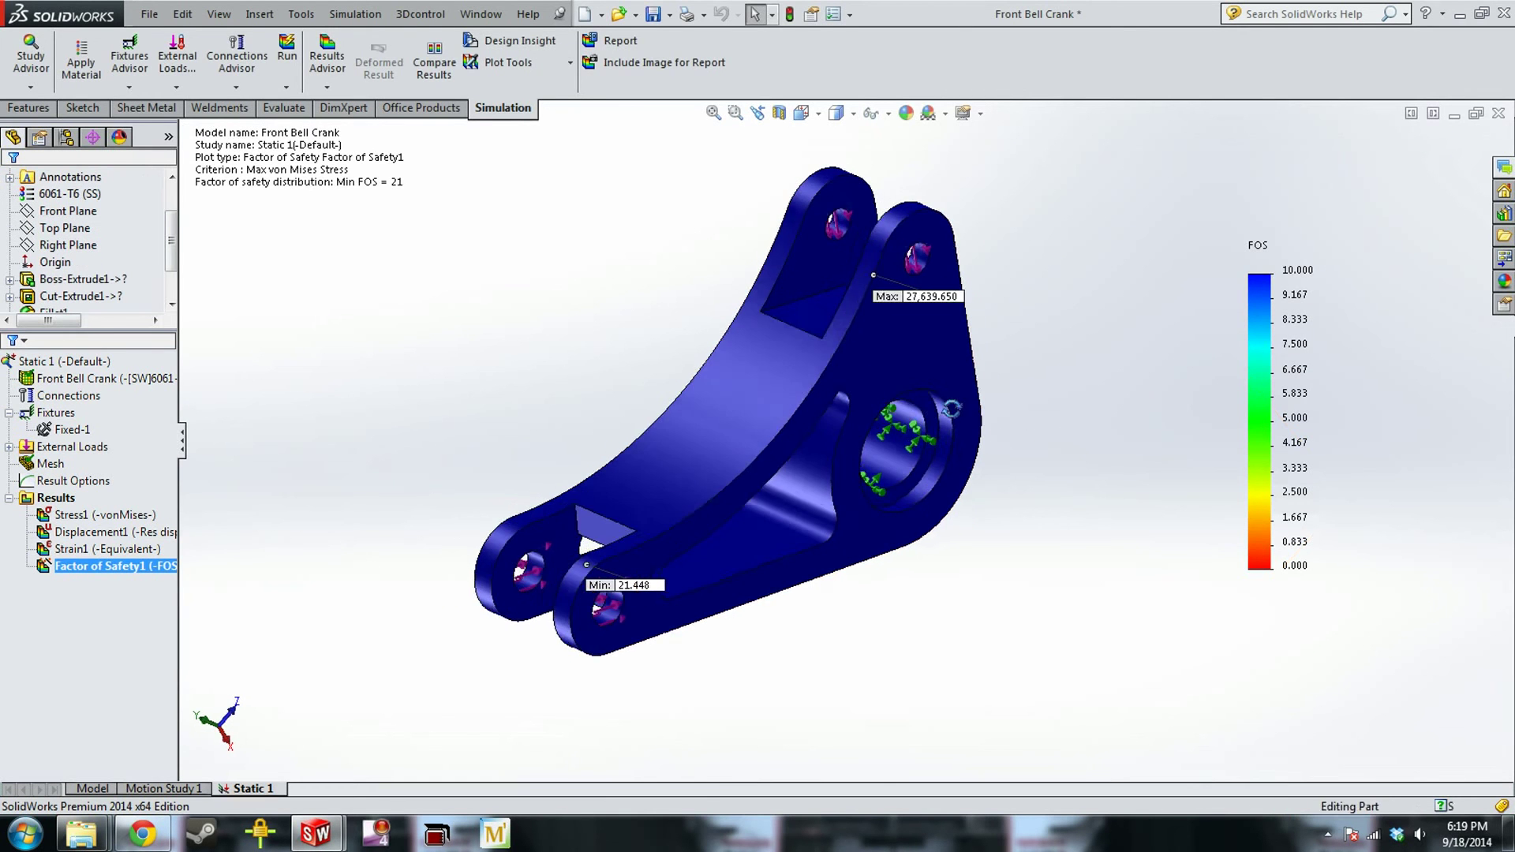
# Examine the location of the minimum factor of safety between the crank's fork arms
pyautogui.scroll(-5, 588, 552)
pyautogui.moveTo(600, 505); pyautogui.dragTo(588, 456, button='middle')
pyautogui.scroll(-2, 588, 456)
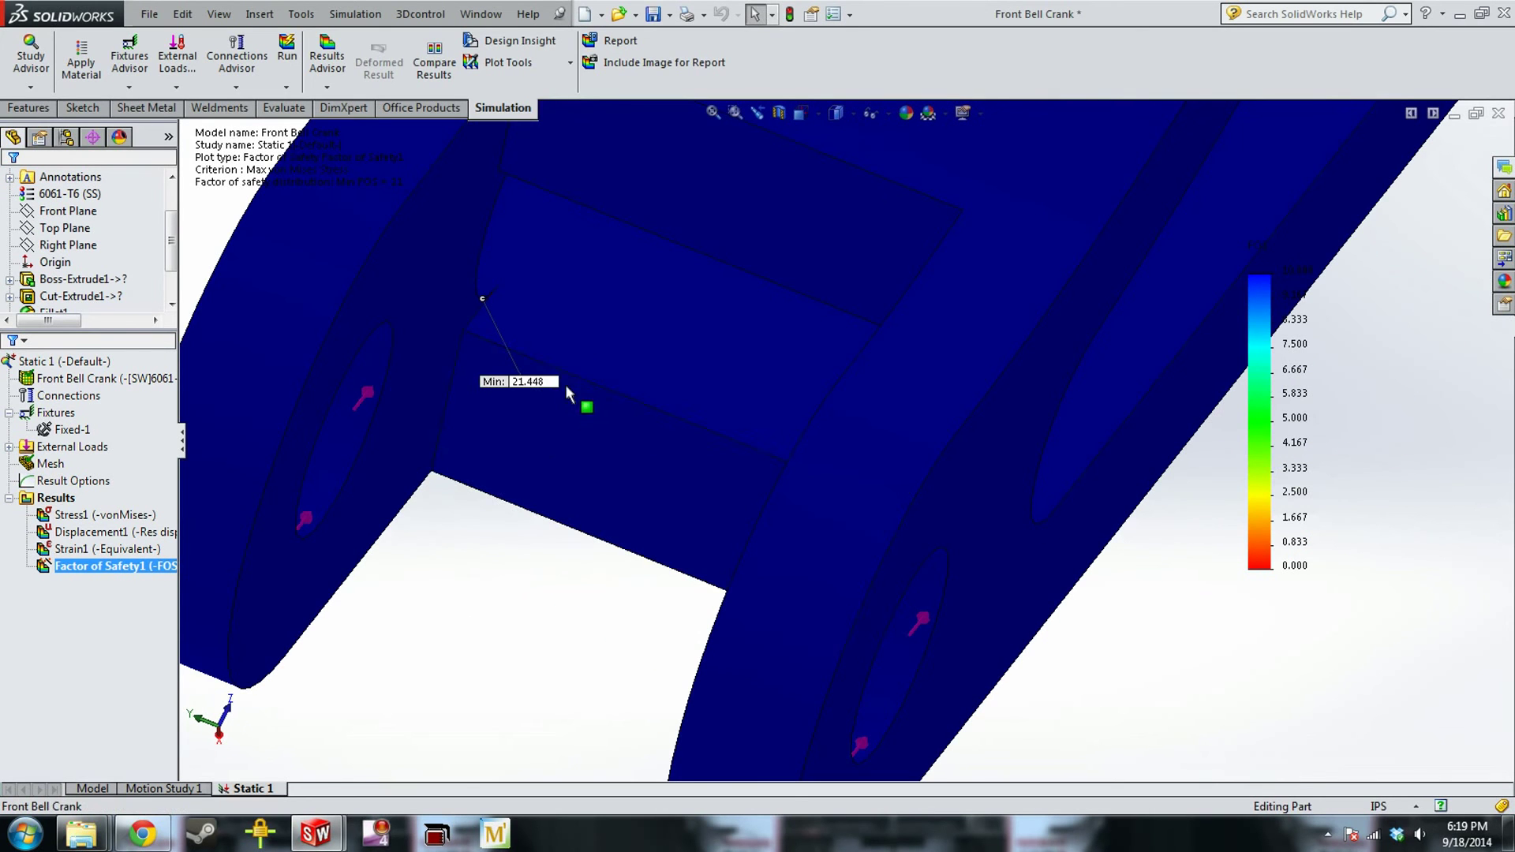
pyautogui.scroll(2, 629, 418)
pyautogui.scroll(3, 630, 418)
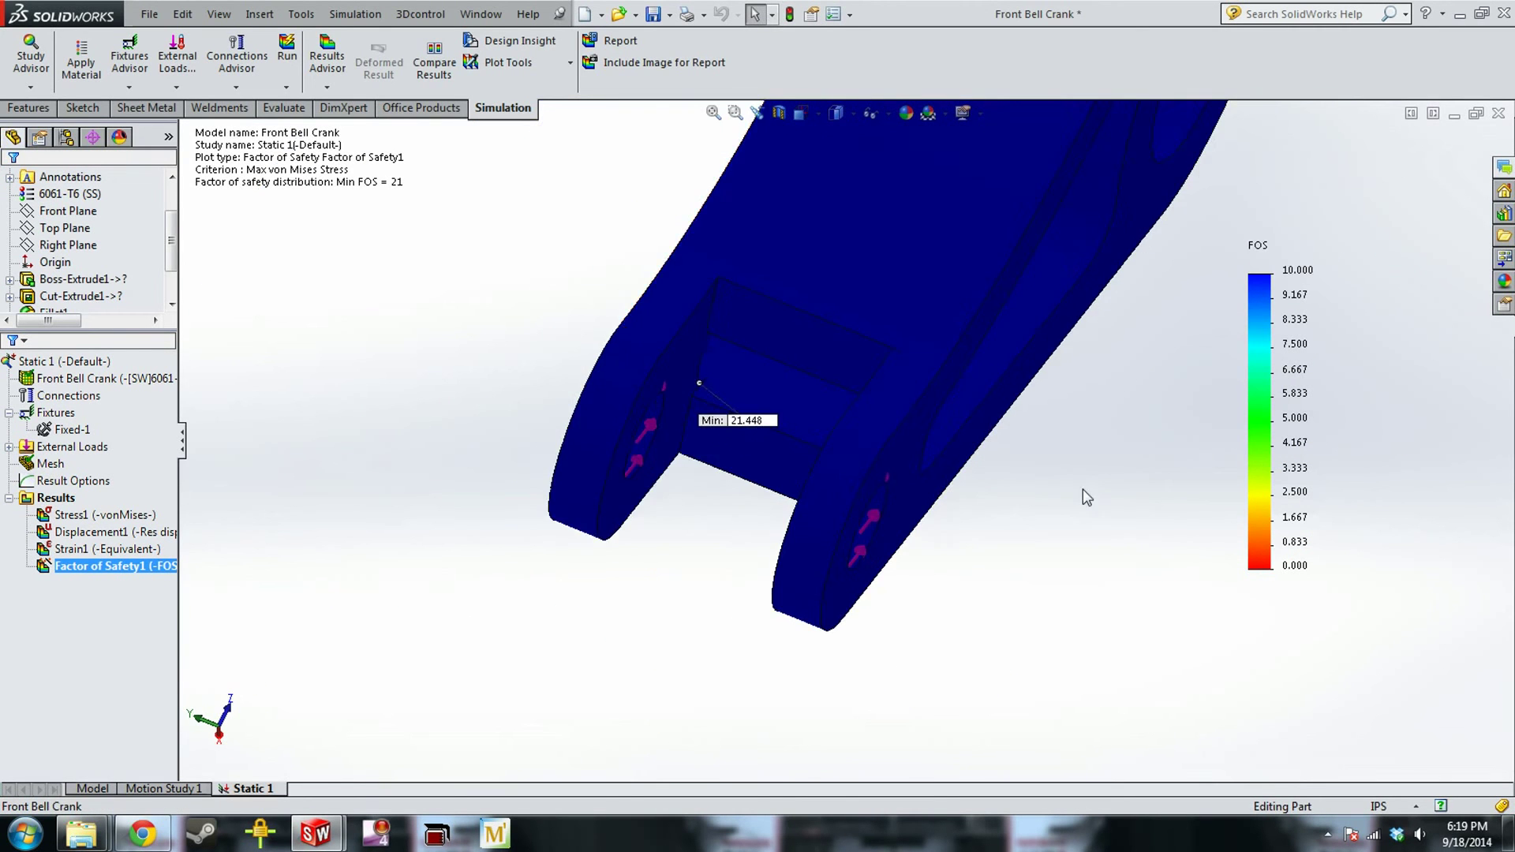
pyautogui.moveTo(1083, 489); pyautogui.dragTo(1339, 525, button='middle')
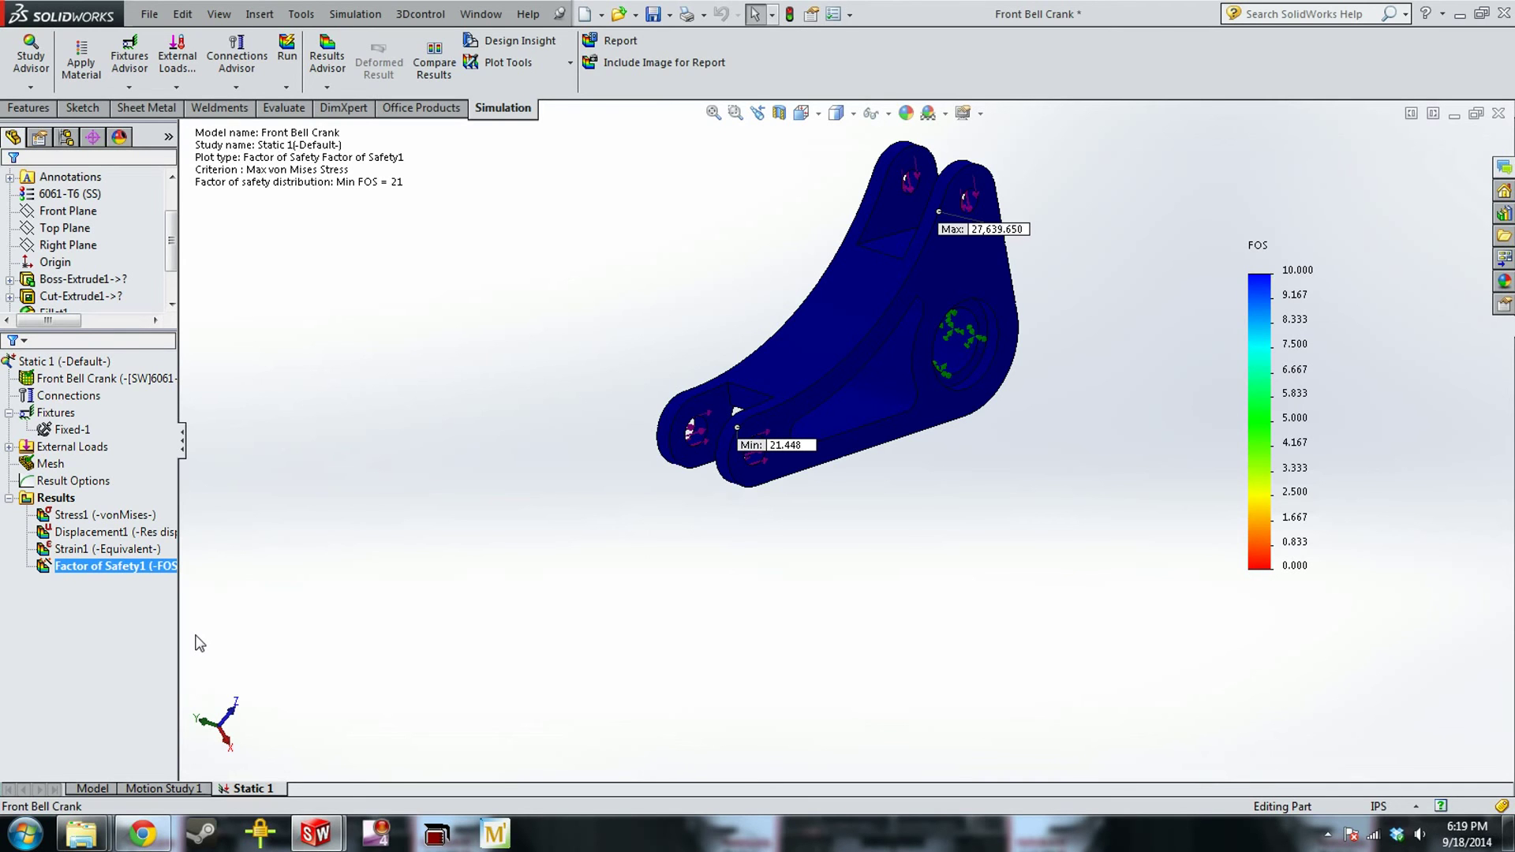
# Switch to the Quaife CV Housing part and create a new Static study with the name Static 1
pyautogui.hotkey('ctrl', 'Tab')
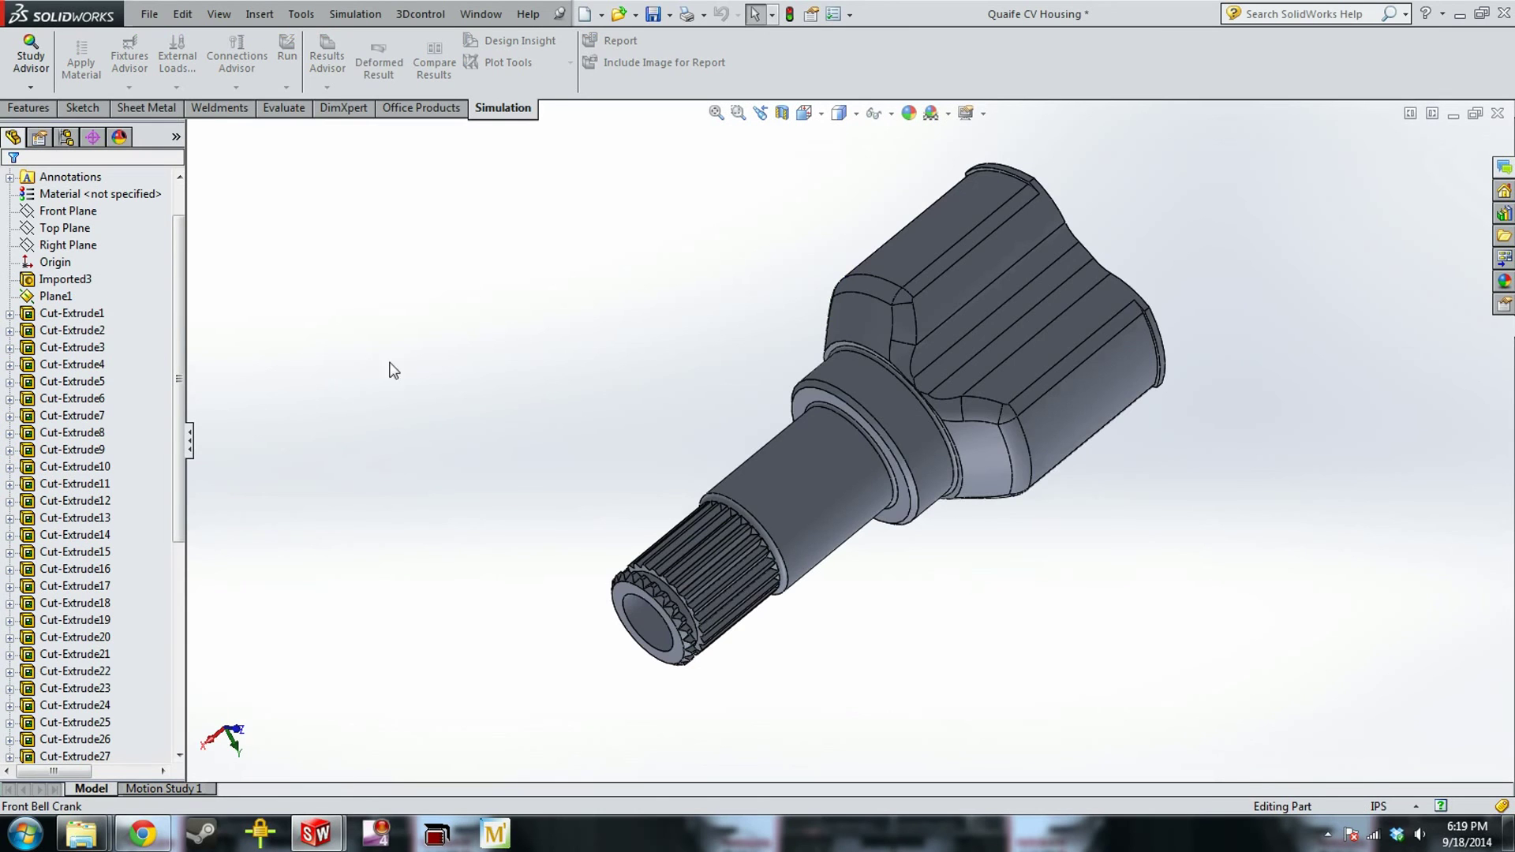
pyautogui.moveTo(931, 442); pyautogui.dragTo(911, 474, button='middle')
pyautogui.click(50, 88)
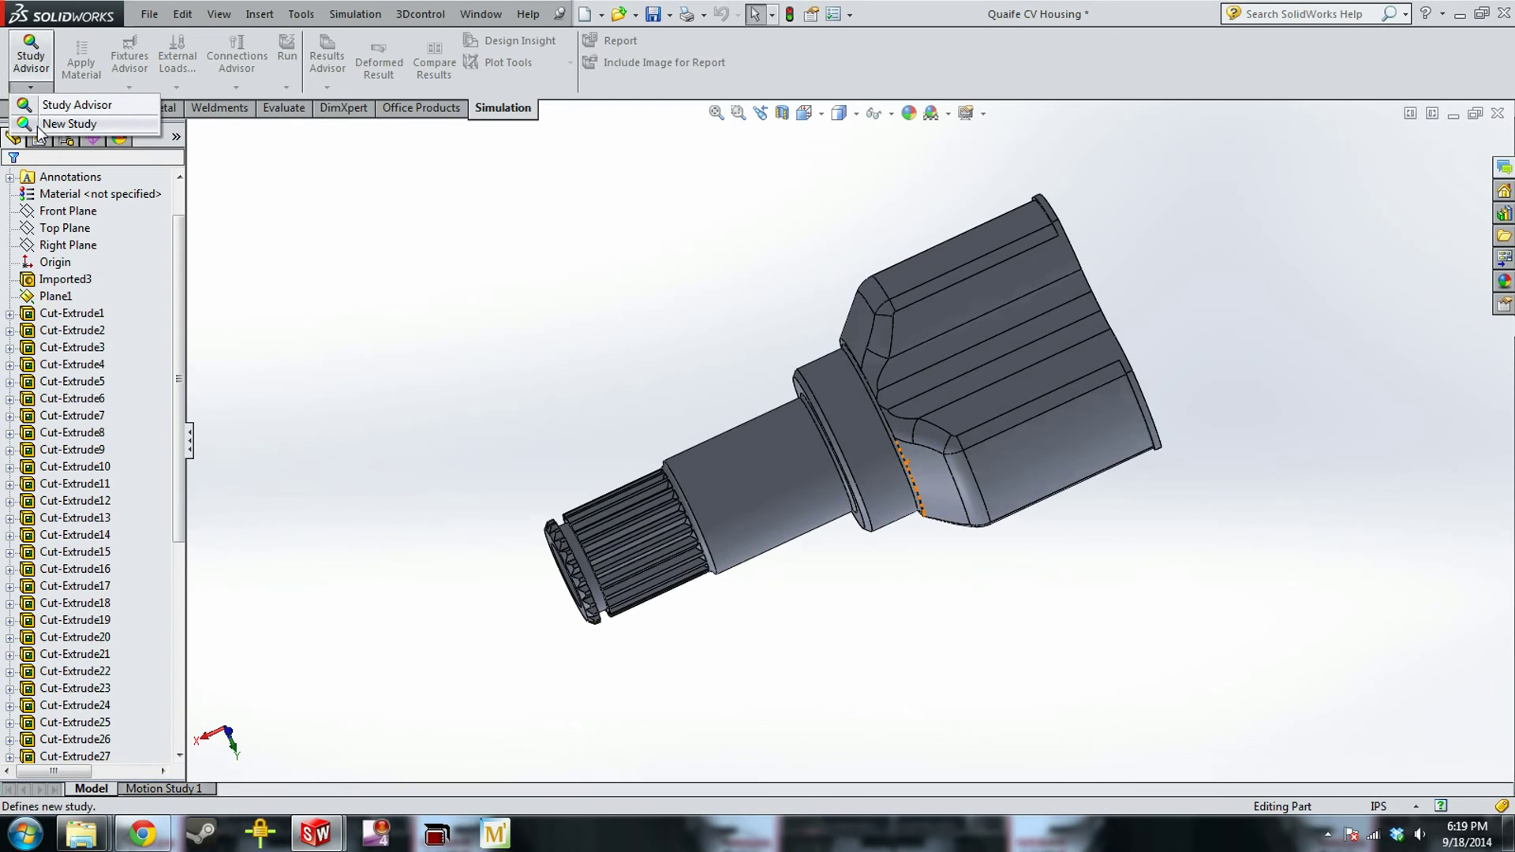
pyautogui.click(36, 126)
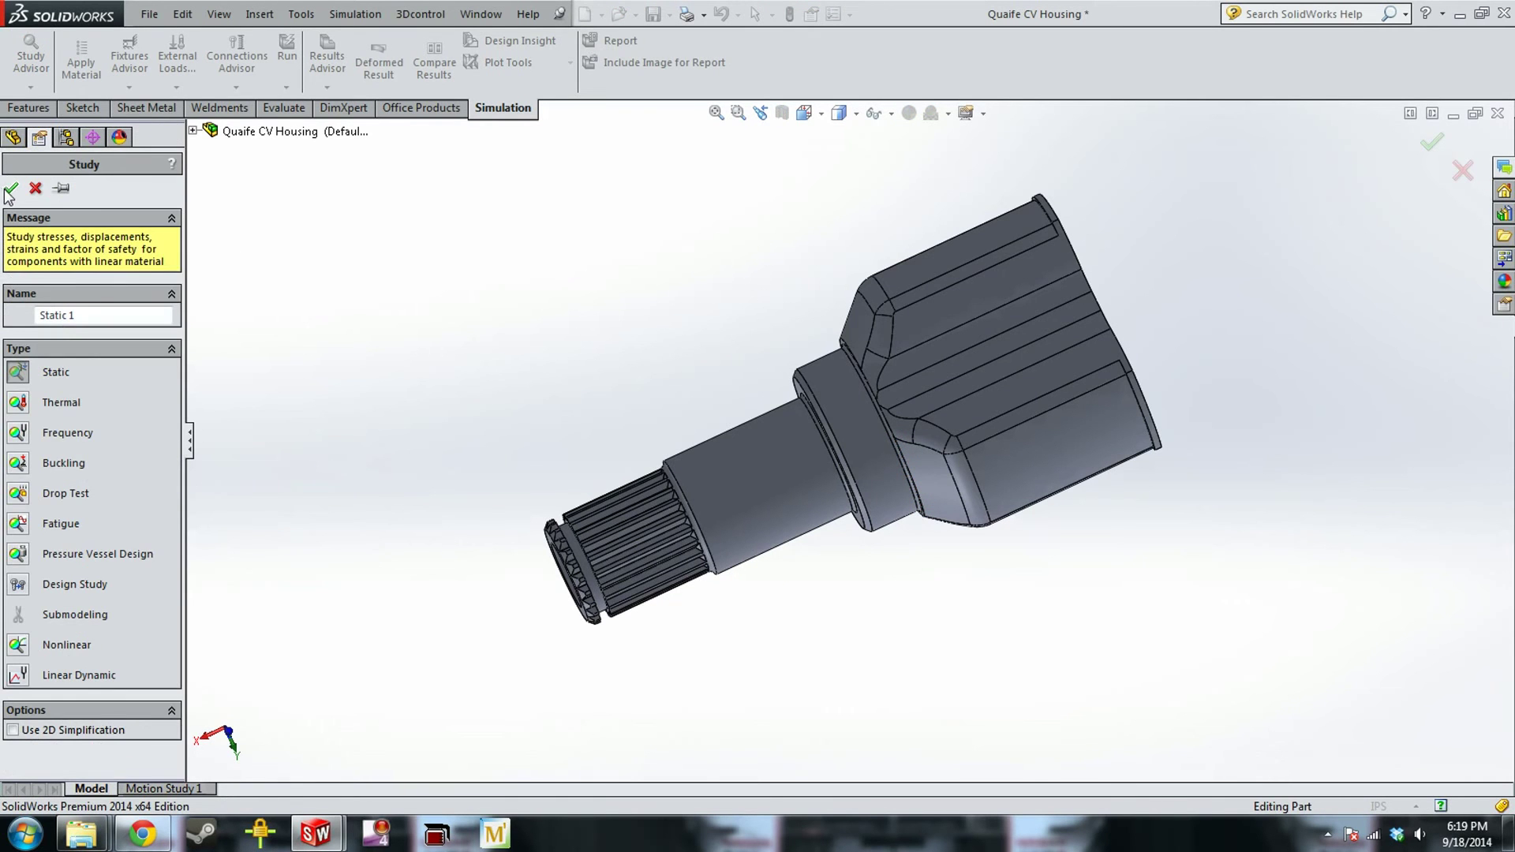
pyautogui.click(11, 191)
# Apply a Fixed Geometry fixture to three faces inside the housing's open lobed end
pyautogui.click(57, 404)
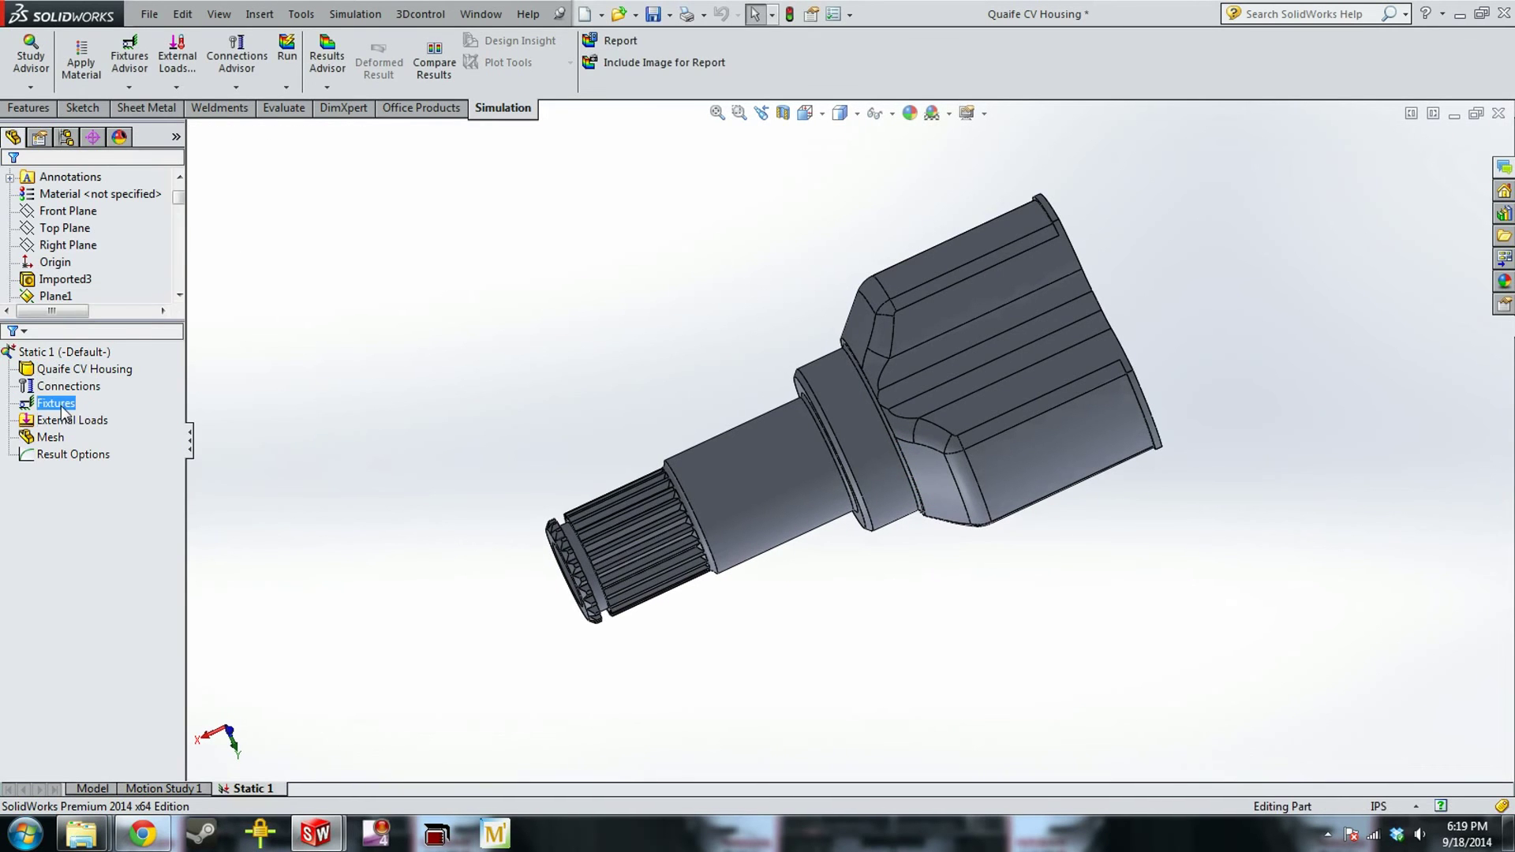
pyautogui.rightClick(63, 411)
pyautogui.click(119, 446)
pyautogui.moveTo(615, 324); pyautogui.dragTo(505, 478, button='middle')
pyautogui.click(1049, 426)
pyautogui.moveTo(909, 567); pyautogui.dragTo(732, 378, button='middle')
pyautogui.click(797, 632)
pyautogui.click(732, 377)
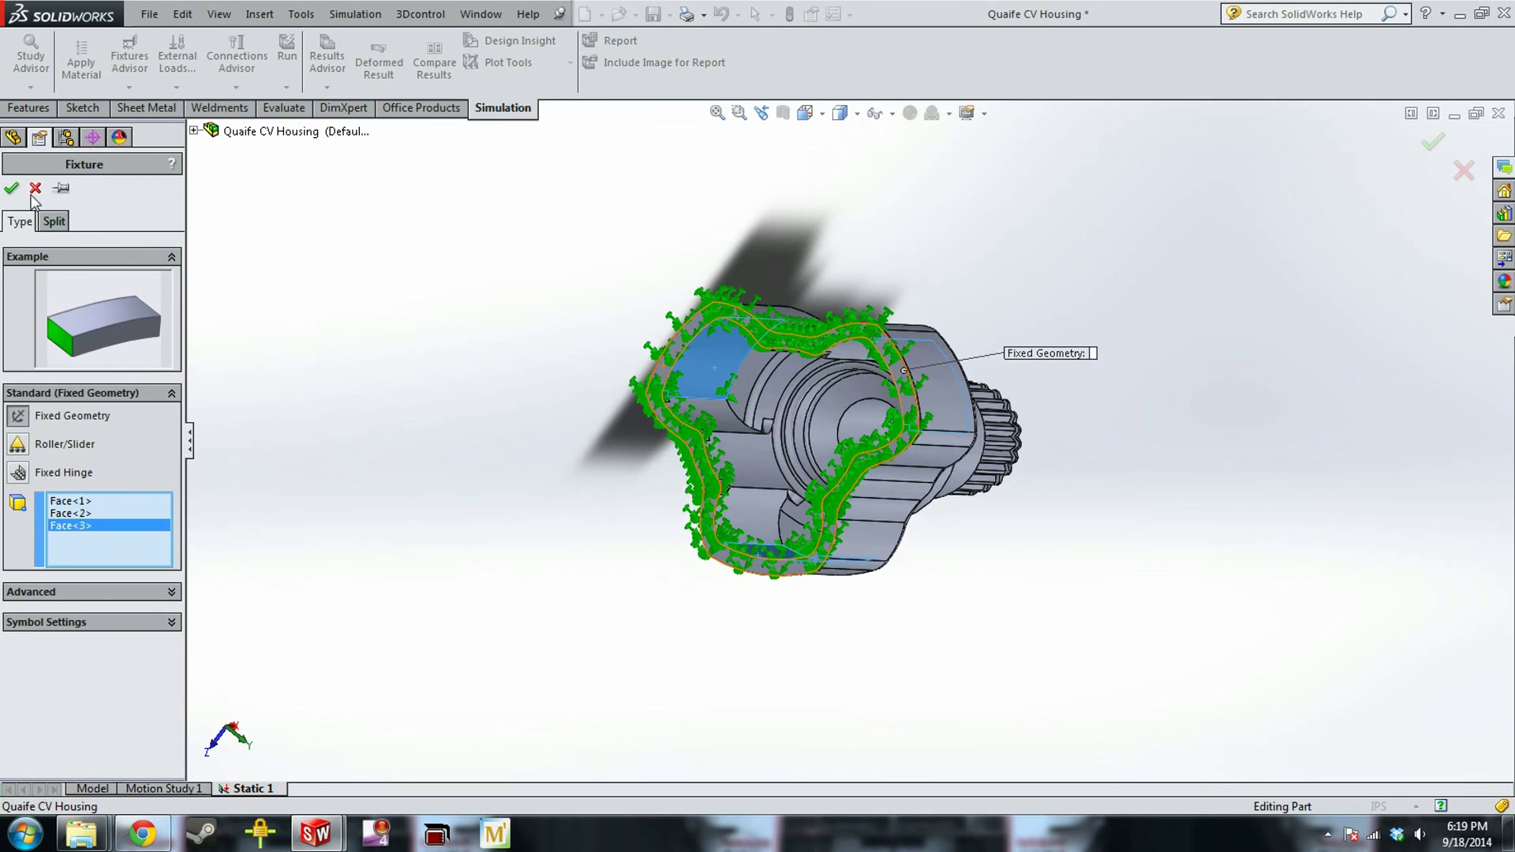
pyautogui.press('Return')
# Apply a 1000 lbf.in torque in English (IPS) units to the ring-shaped groove face at the spline's end, using the bore face as axis
pyautogui.moveTo(524, 376); pyautogui.dragTo(802, 338, button='middle')
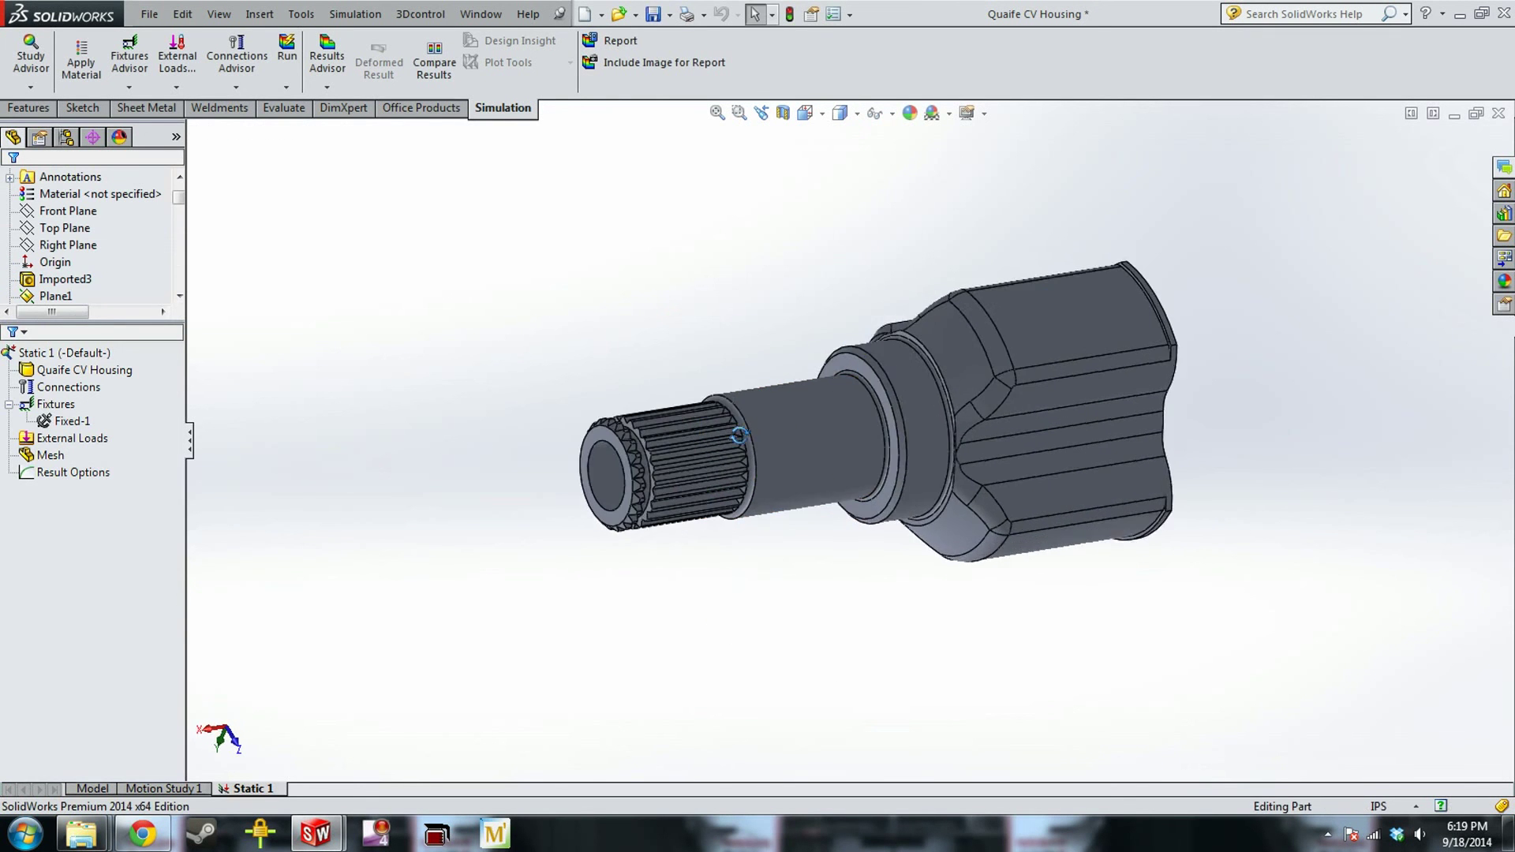
pyautogui.click(72, 420)
pyautogui.rightClick(79, 438)
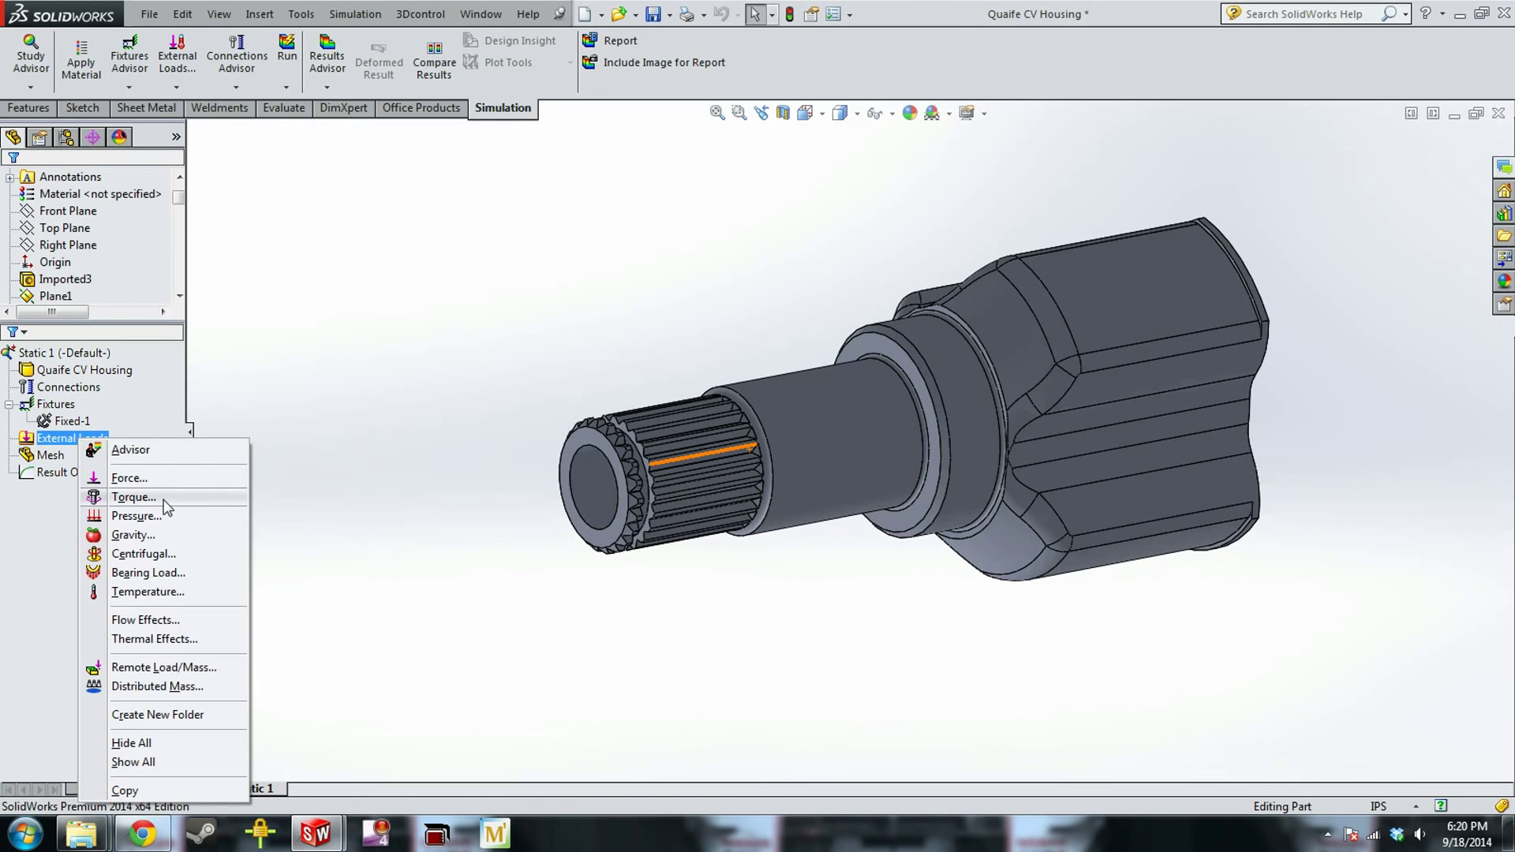
pyautogui.click(135, 497)
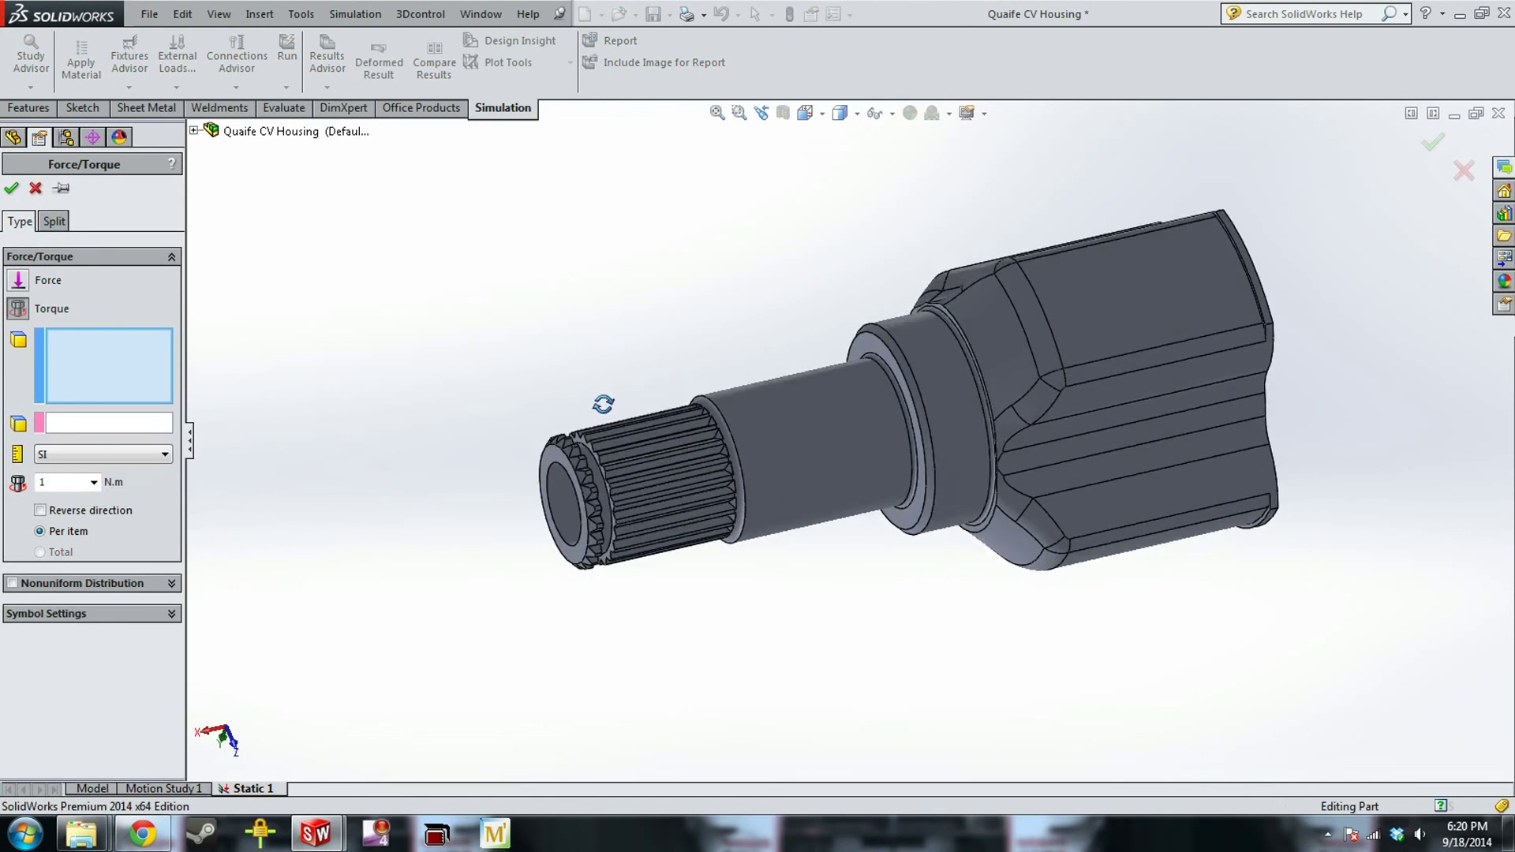
pyautogui.scroll(-5, 671, 458)
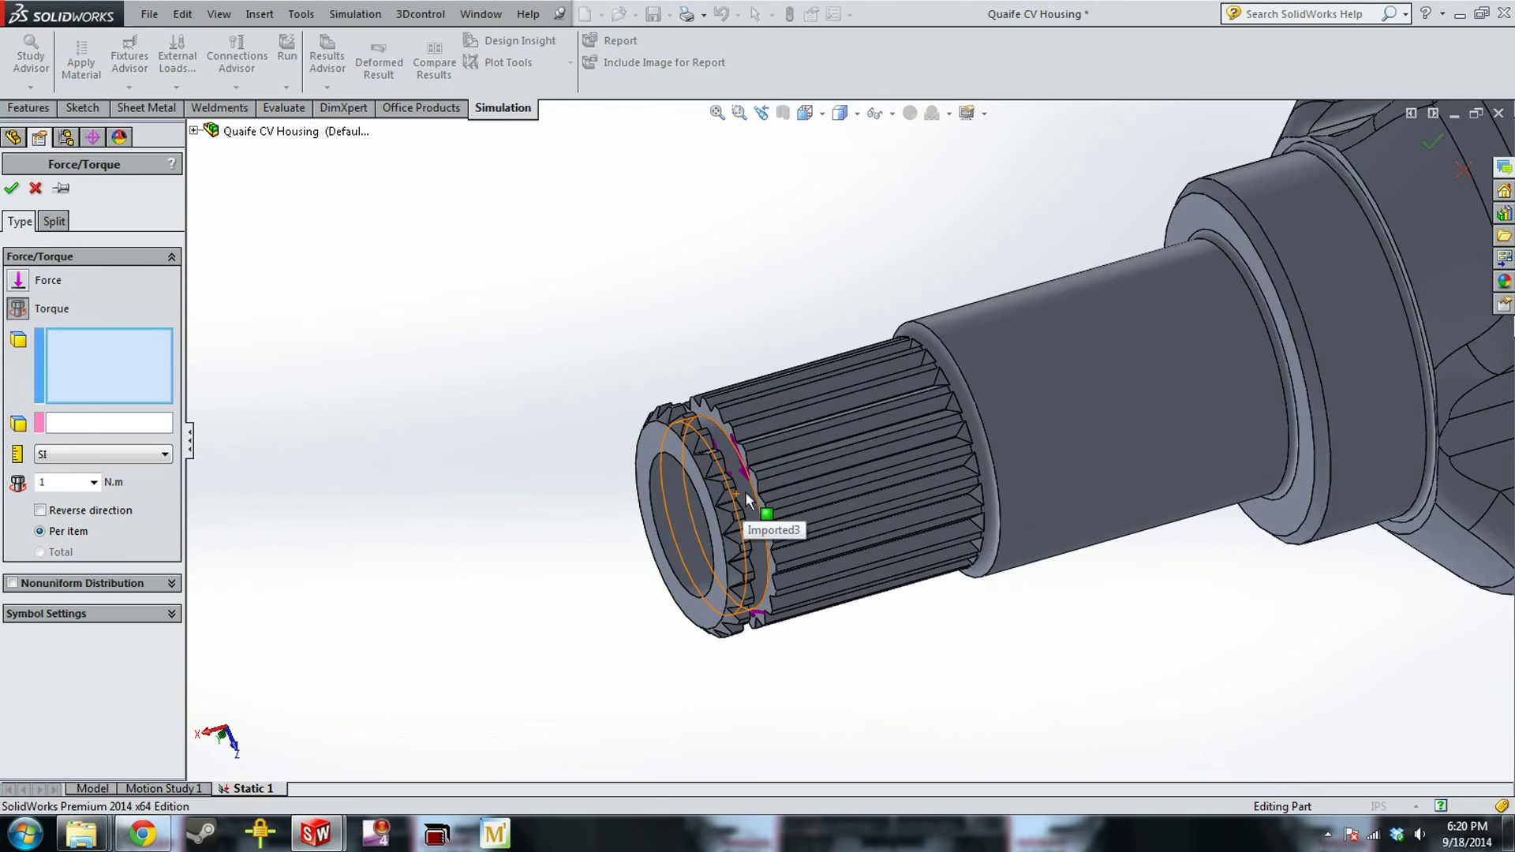
pyautogui.click(754, 505)
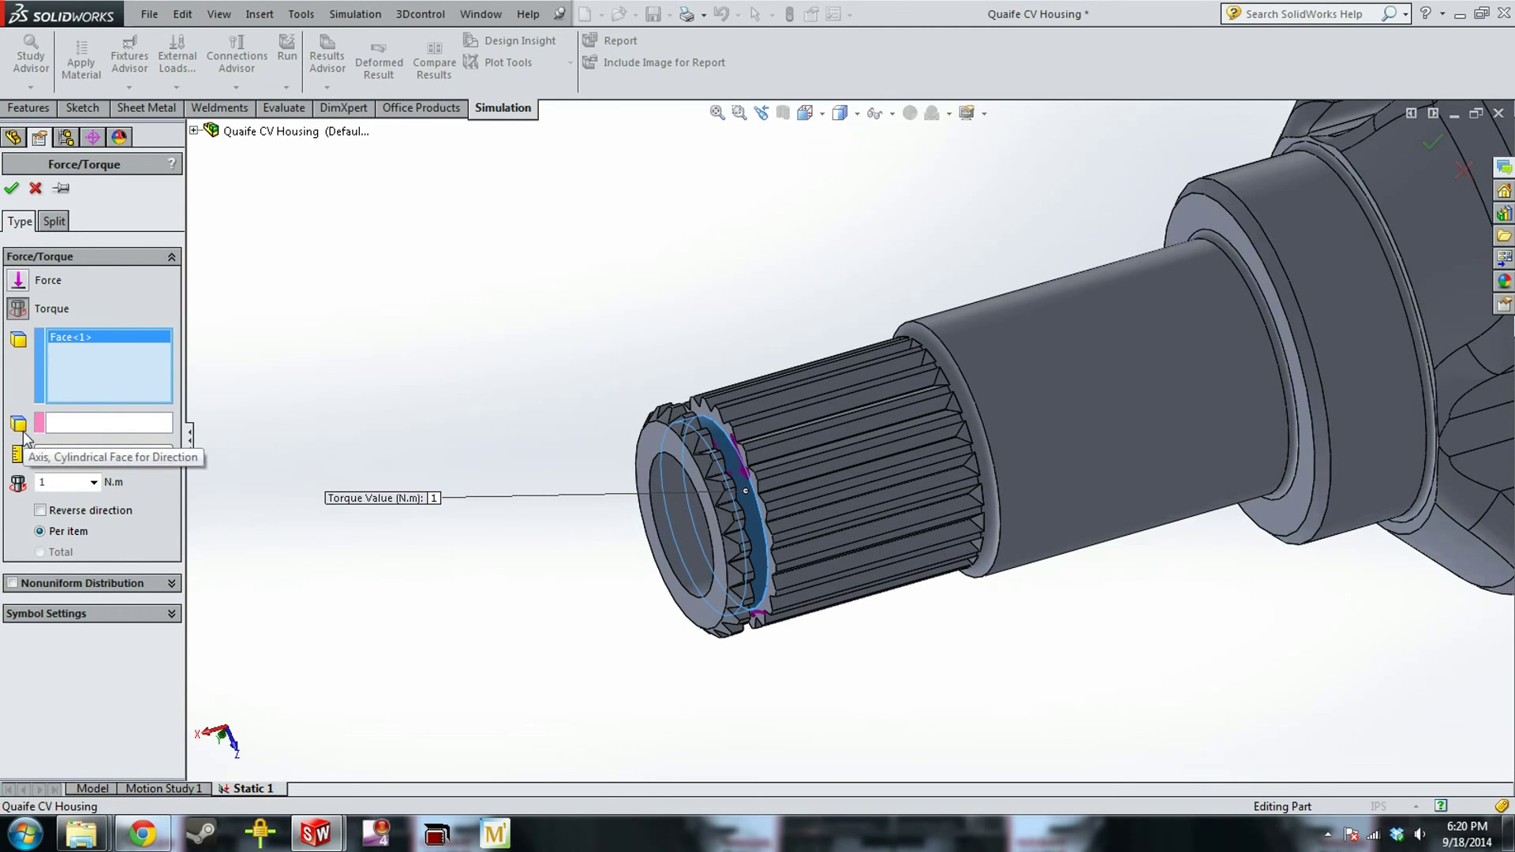
pyautogui.click(125, 424)
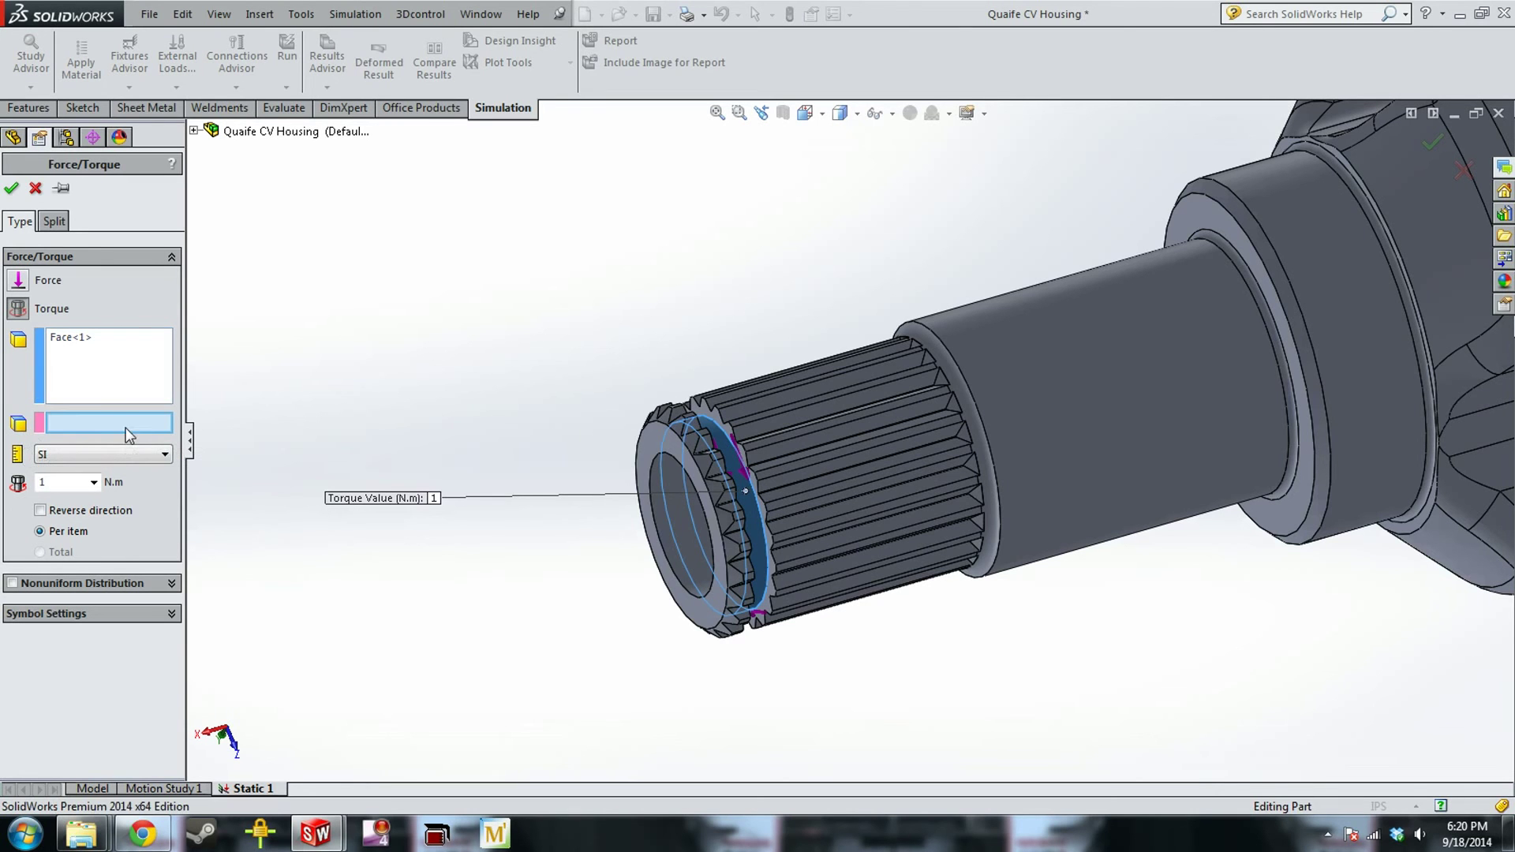
pyautogui.click(685, 525)
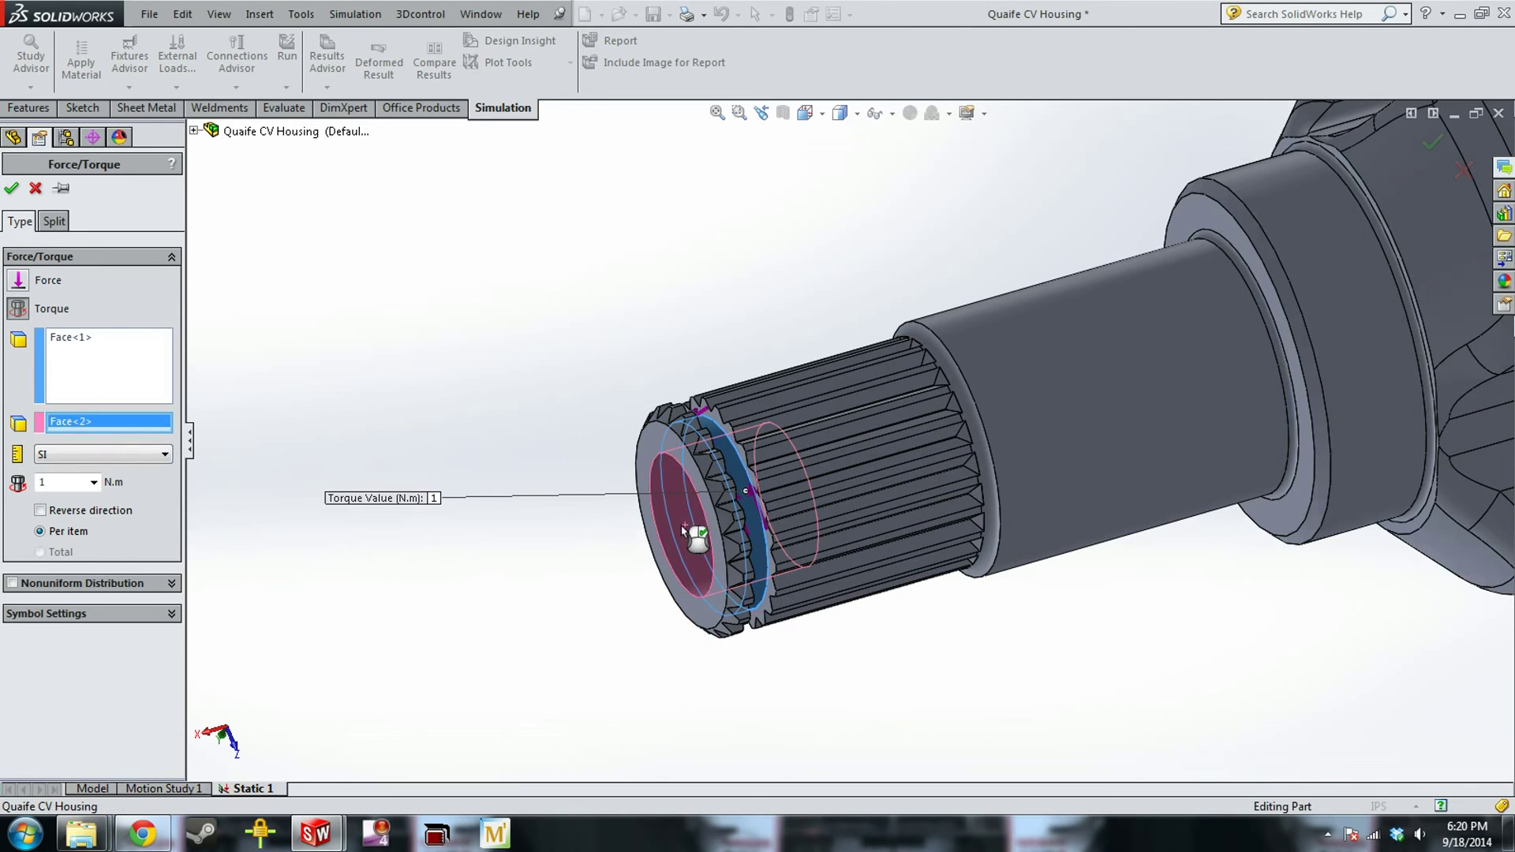
pyautogui.click(106, 487)
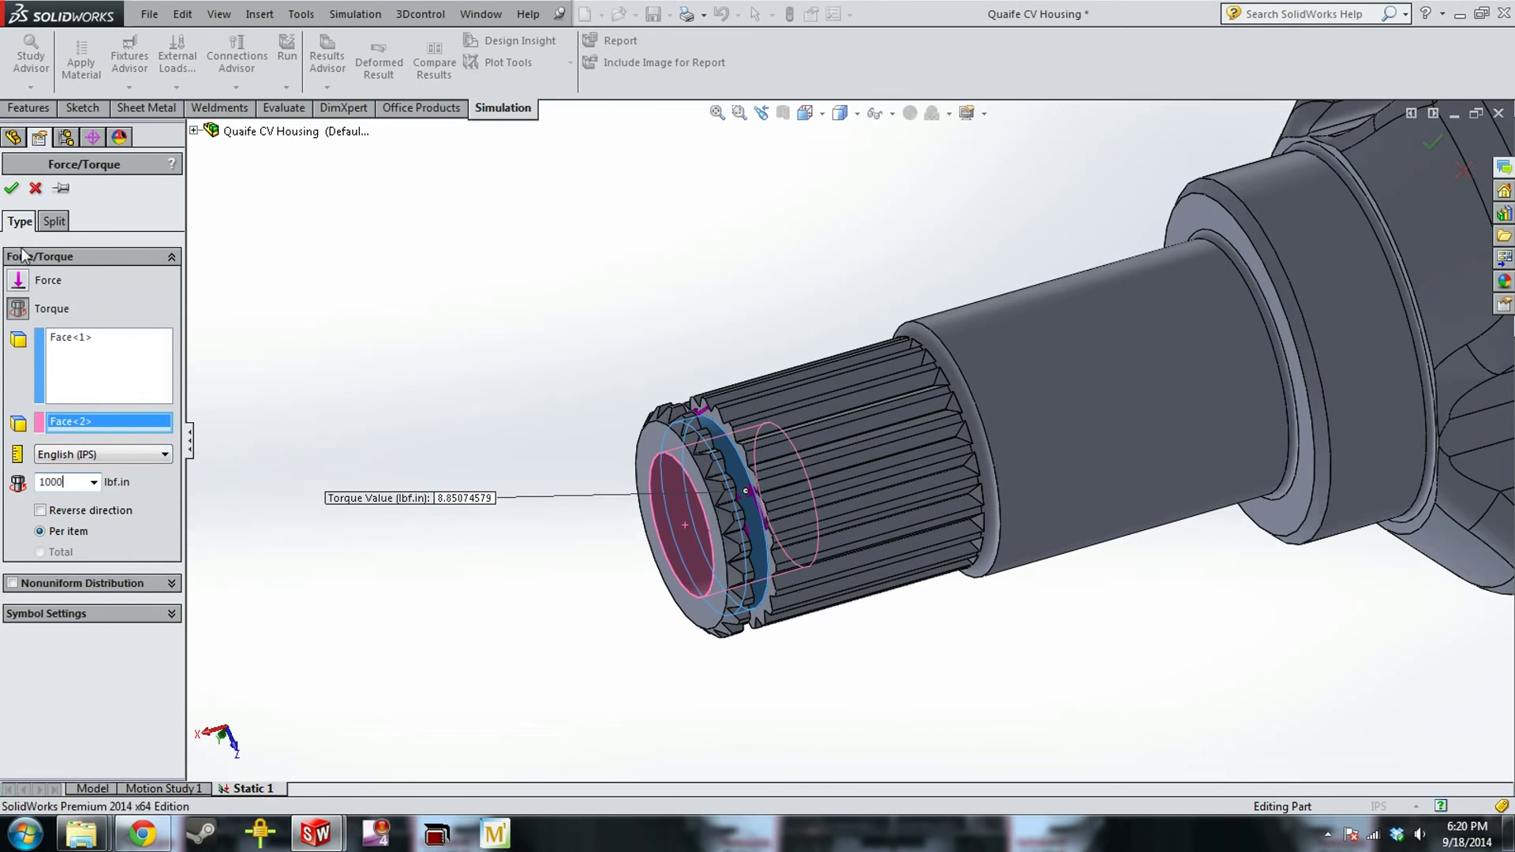
pyautogui.click(9, 191)
# Examine the torque arrows and the spline teeth at the end of the shaft
pyautogui.scroll(5, 821, 418)
pyautogui.scroll(-4, 822, 418)
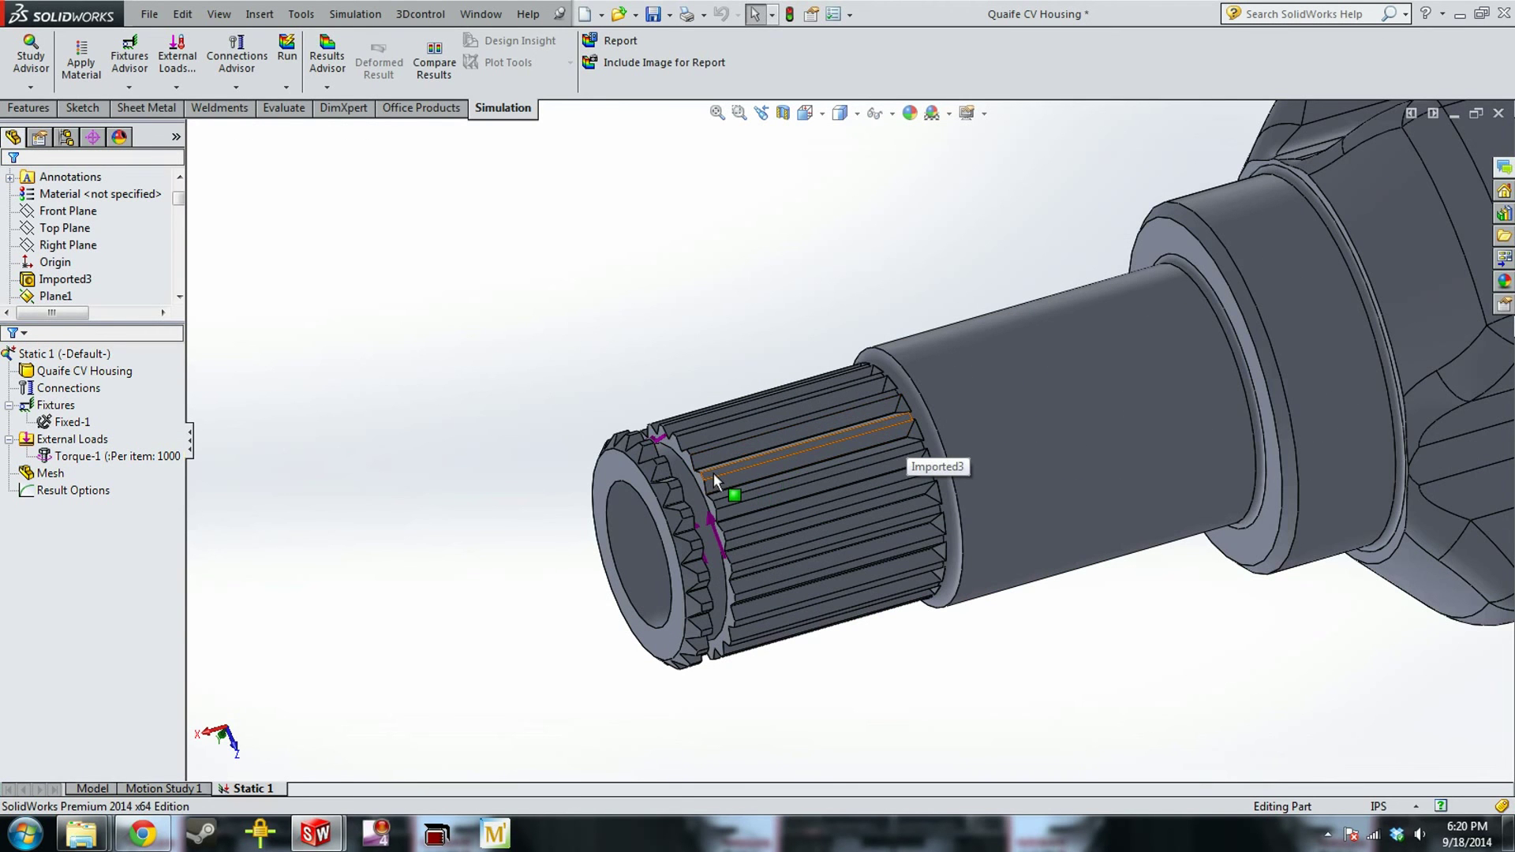
pyautogui.moveTo(691, 524); pyautogui.dragTo(735, 451, button='middle')
pyautogui.scroll(-3, 734, 446)
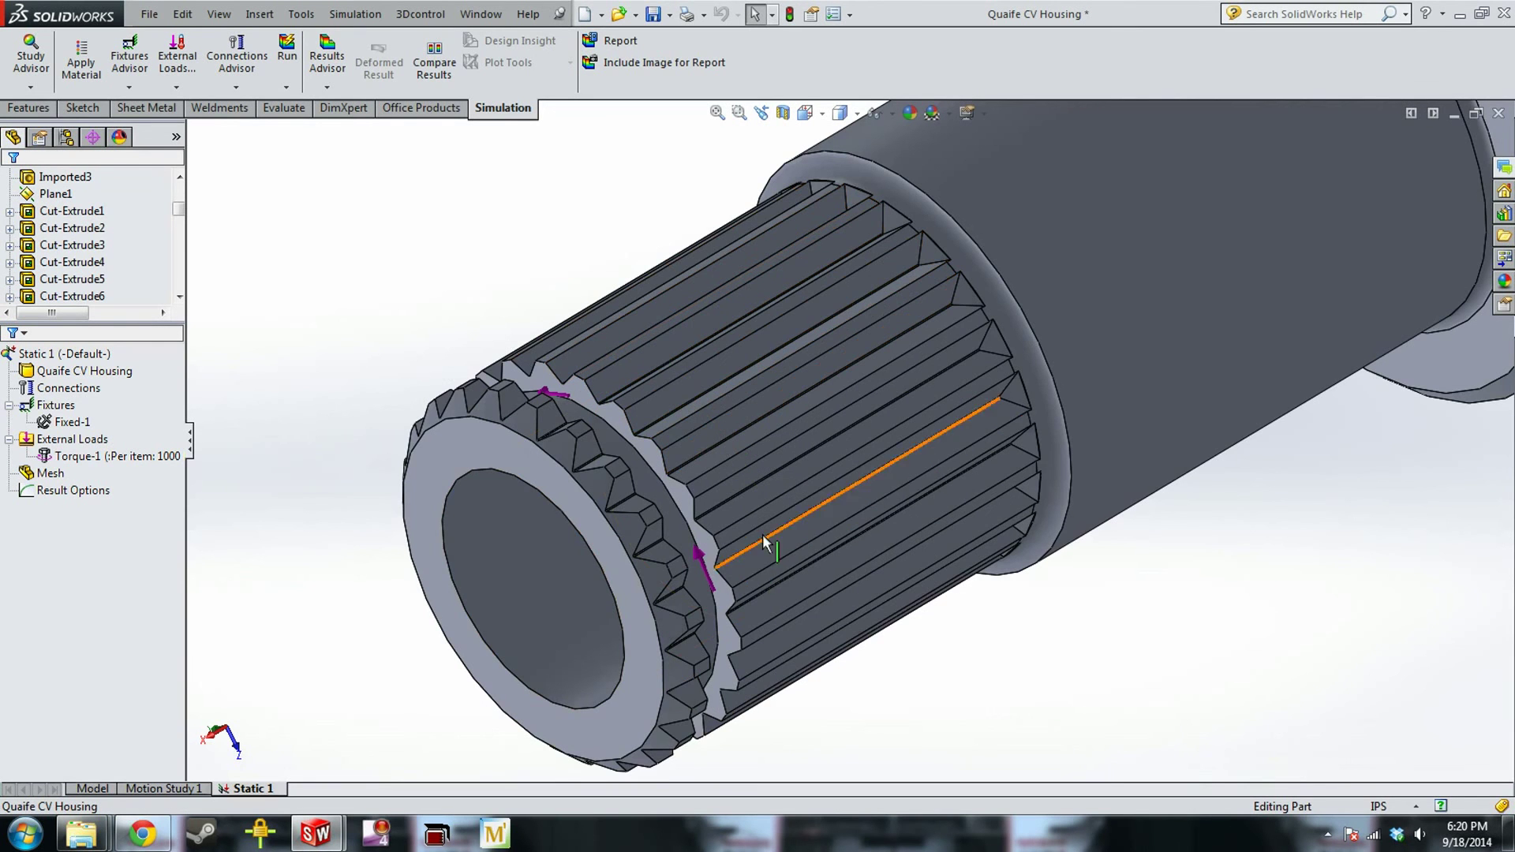
pyautogui.scroll(1, 762, 532)
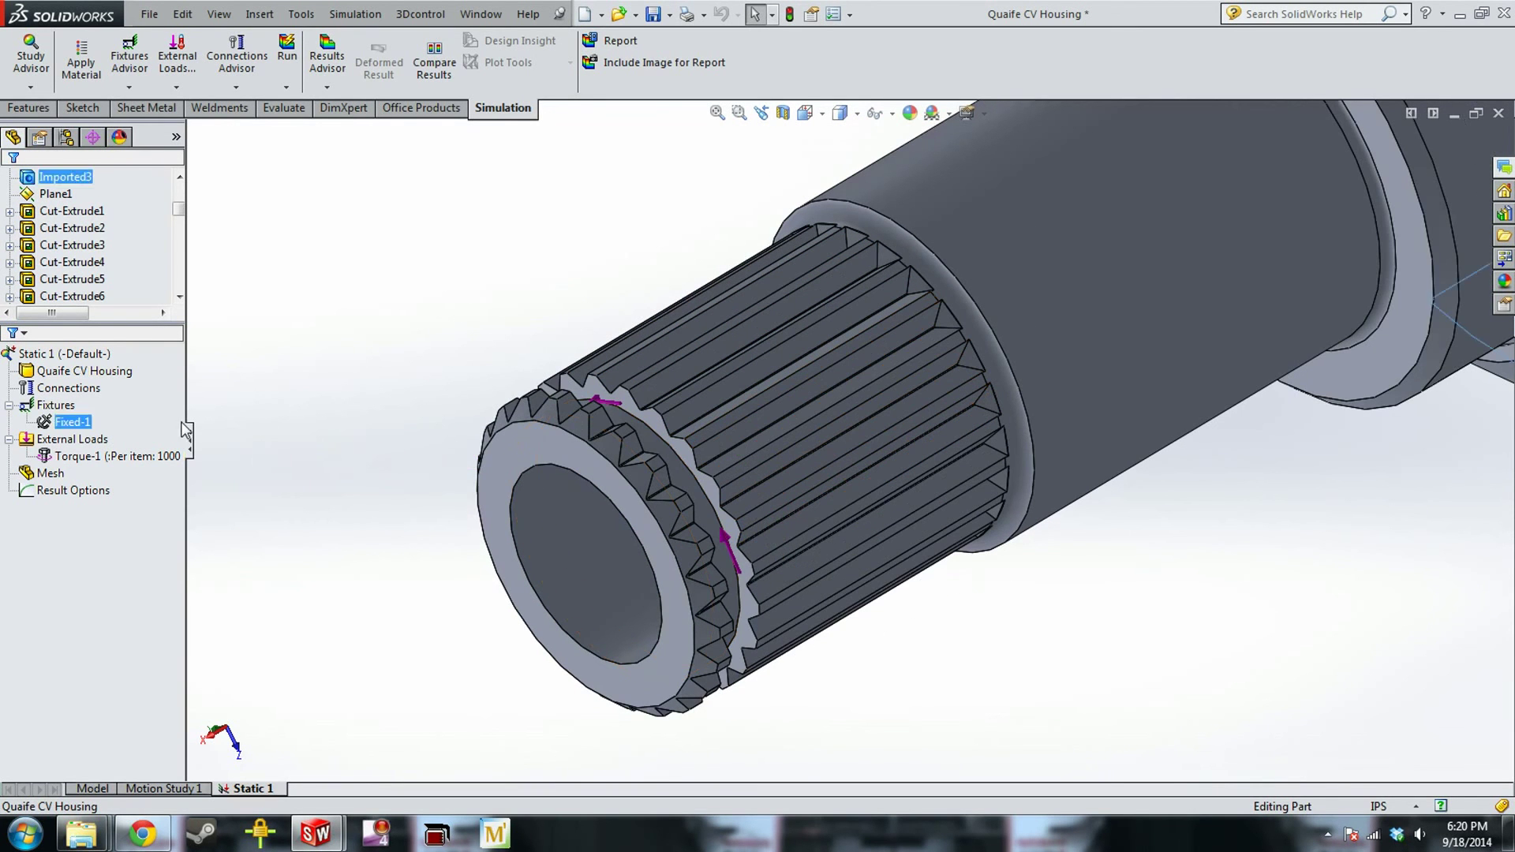
pyautogui.rightClick(47, 473)
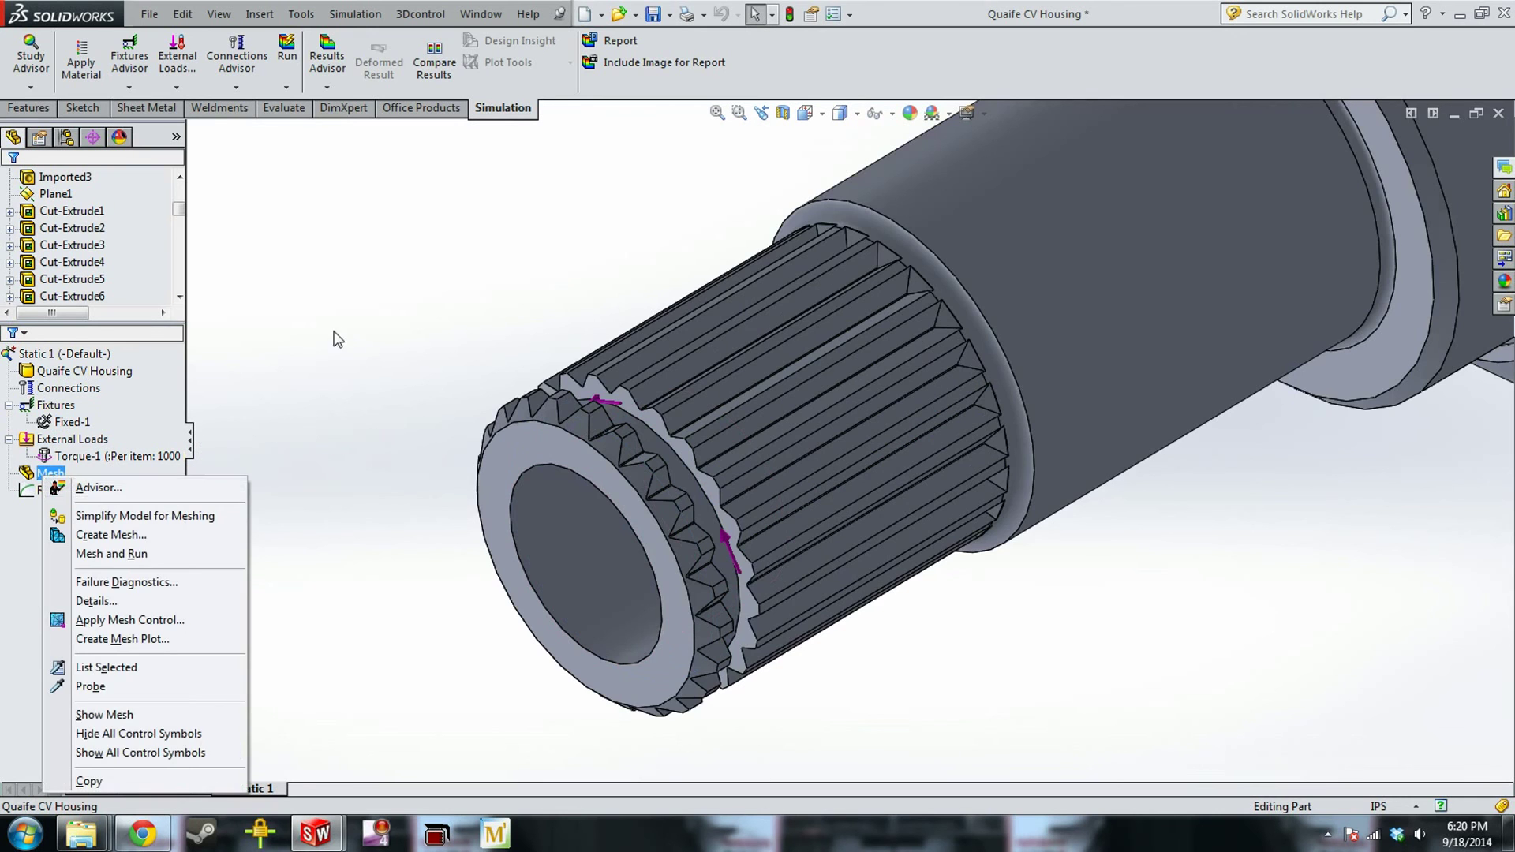
pyautogui.moveTo(332, 333); pyautogui.dragTo(1184, 412, button='middle')
pyautogui.scroll(-5, 749, 415)
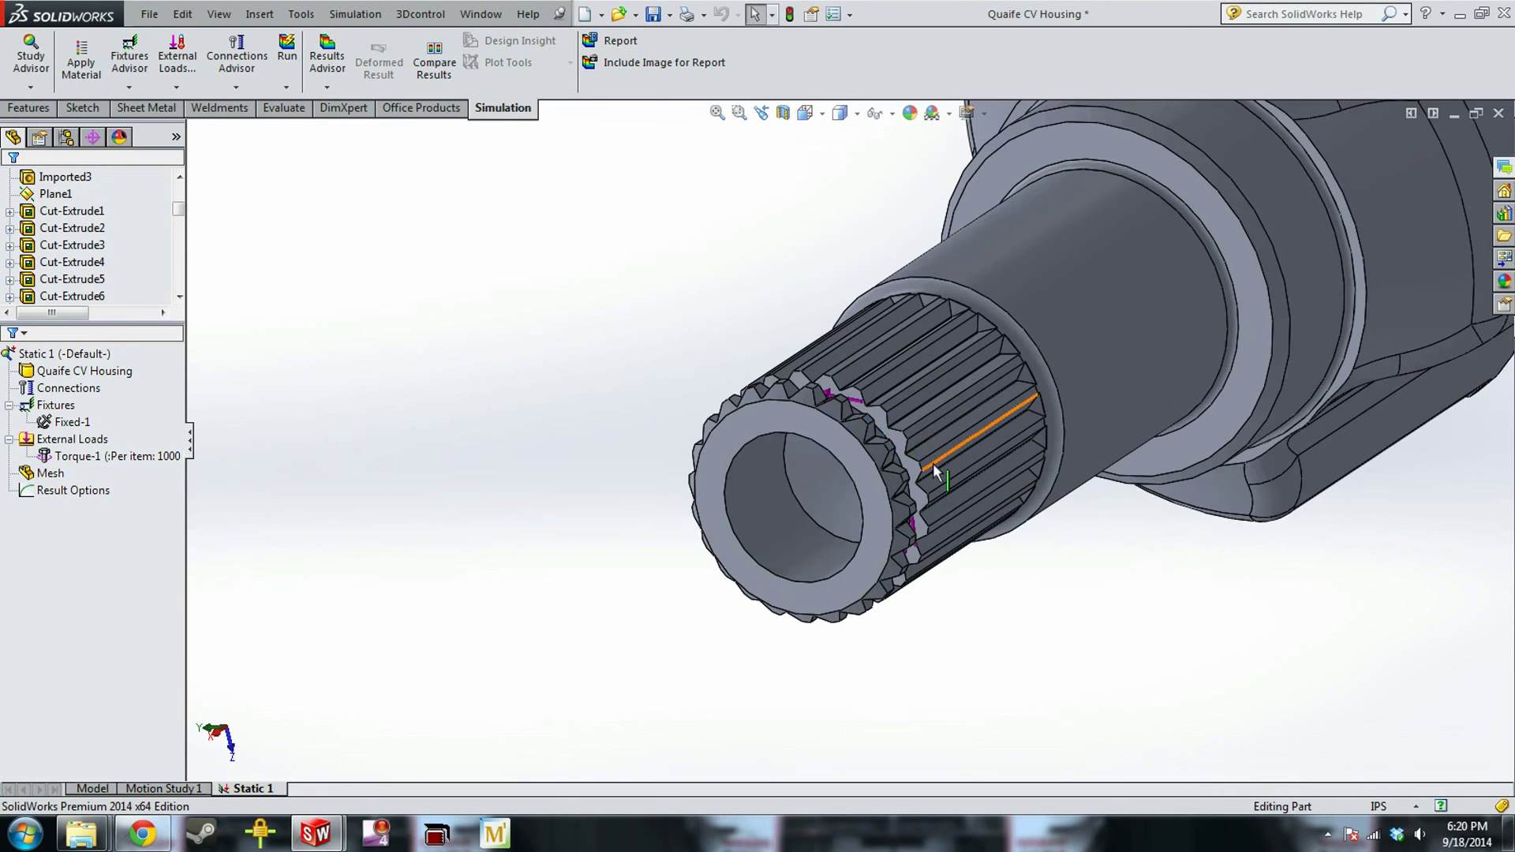
# Mesh the housing with a curvature based mesh and the mesh density shifted towards fine
pyautogui.rightClick(50, 473)
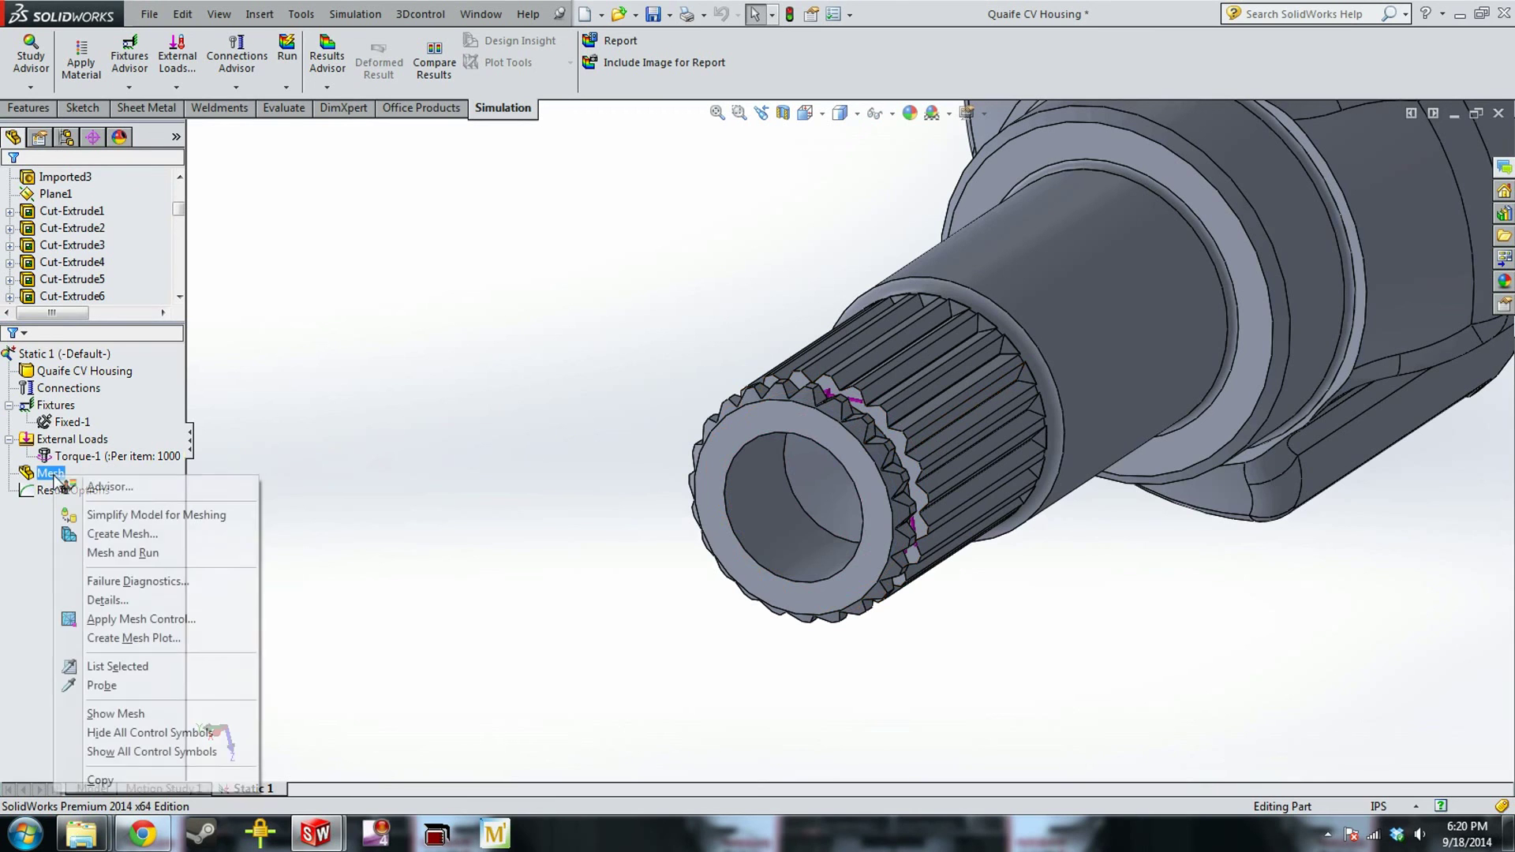
pyautogui.click(237, 534)
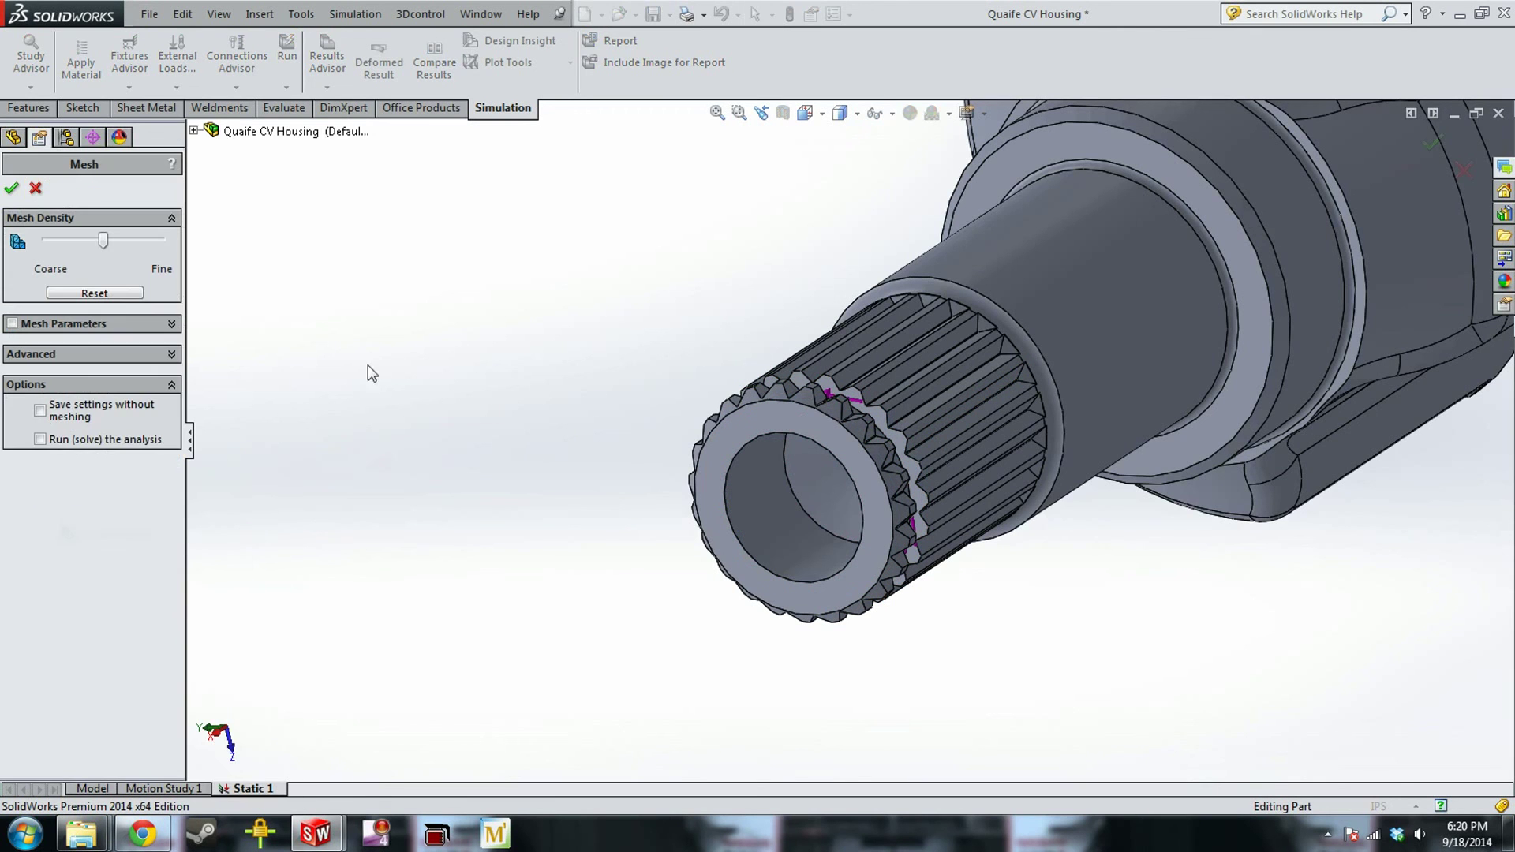
pyautogui.click(13, 323)
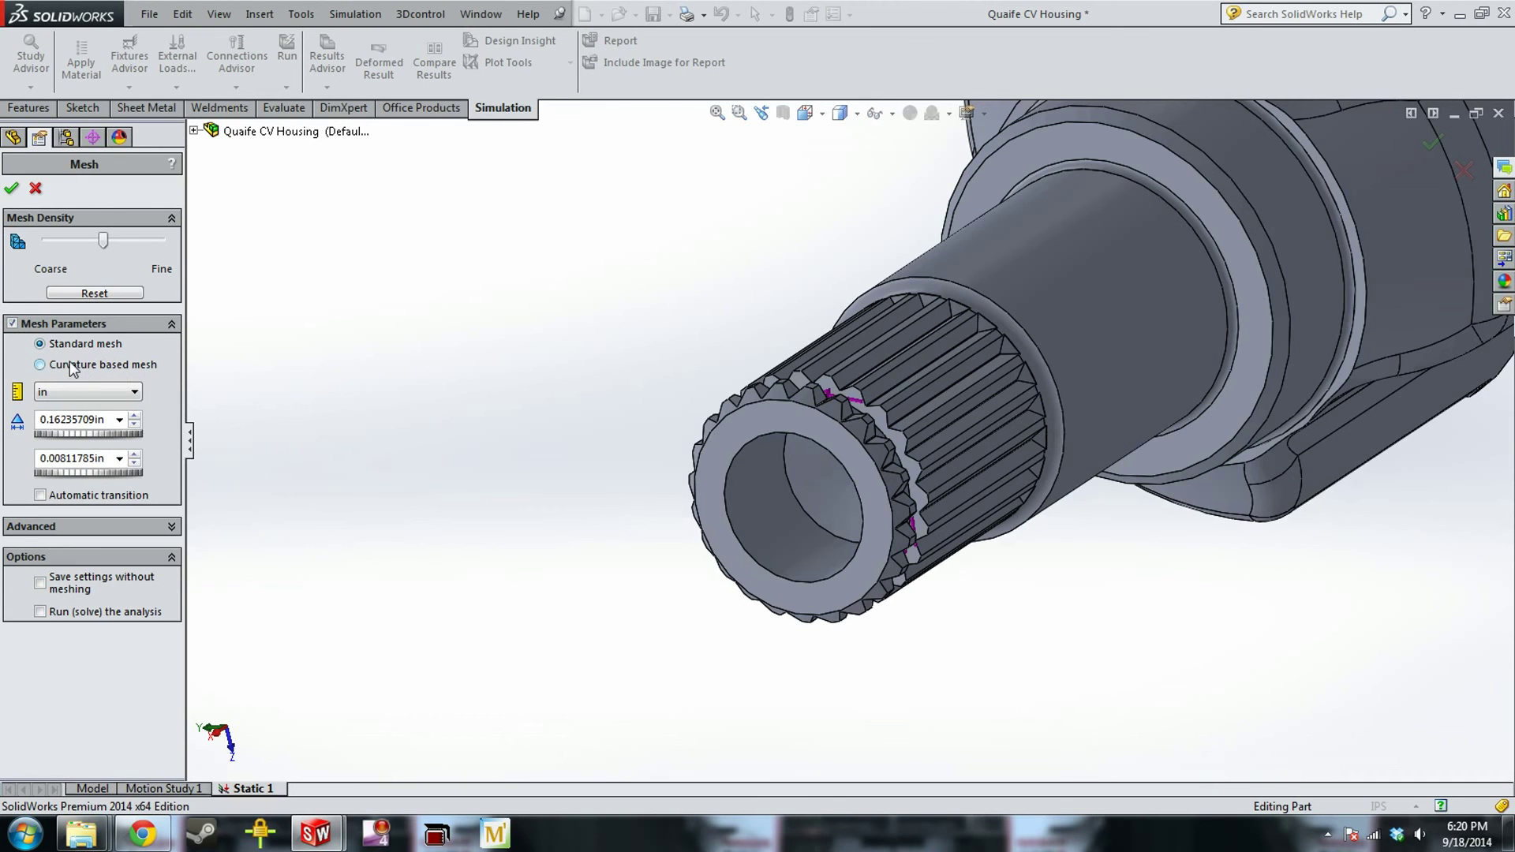
pyautogui.click(39, 364)
pyautogui.moveTo(105, 246); pyautogui.dragTo(144, 249)
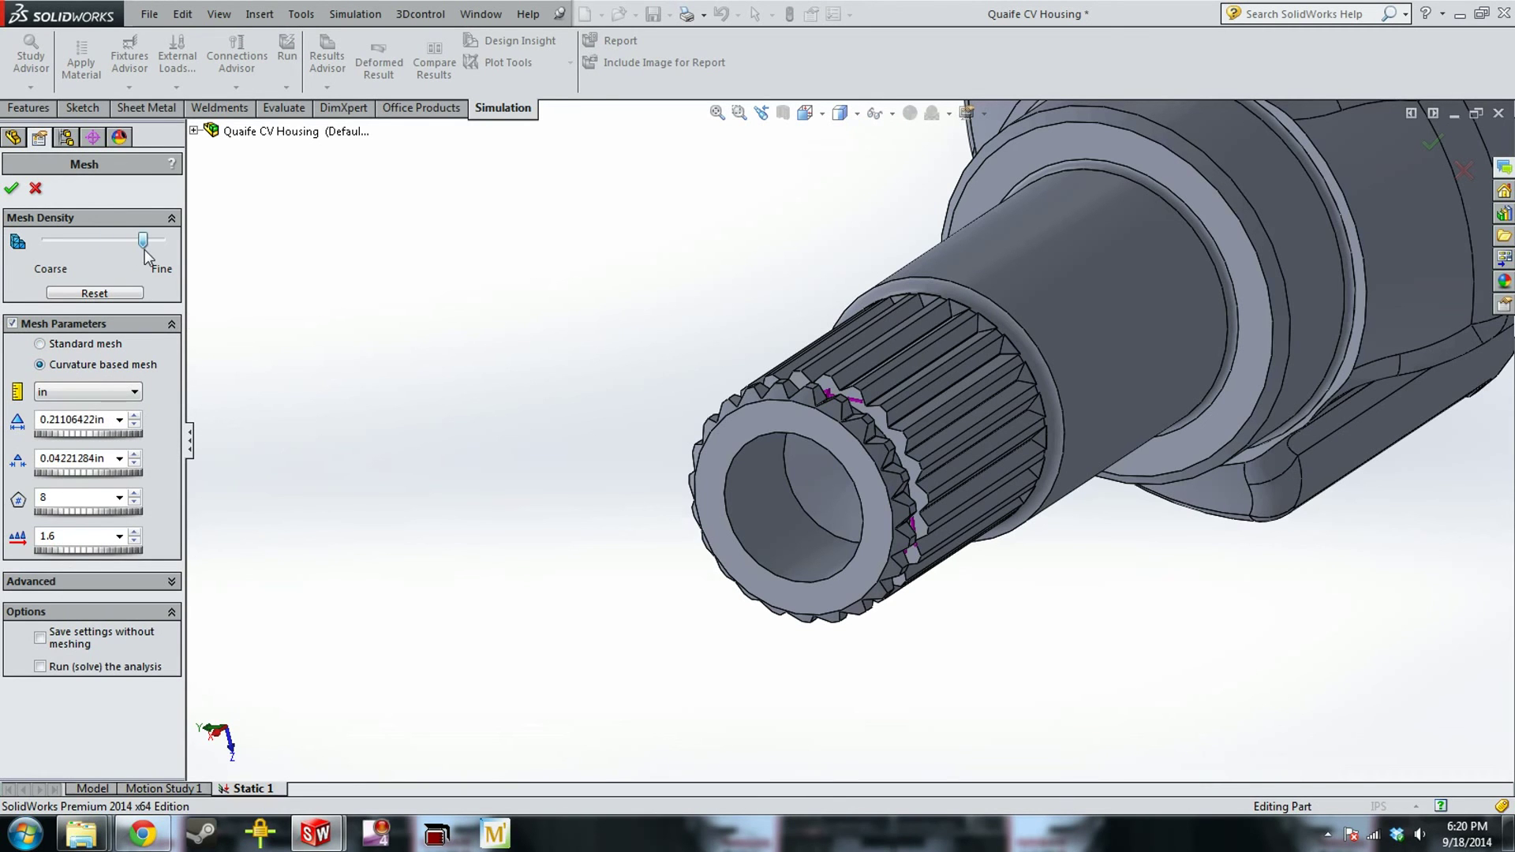
pyautogui.click(11, 188)
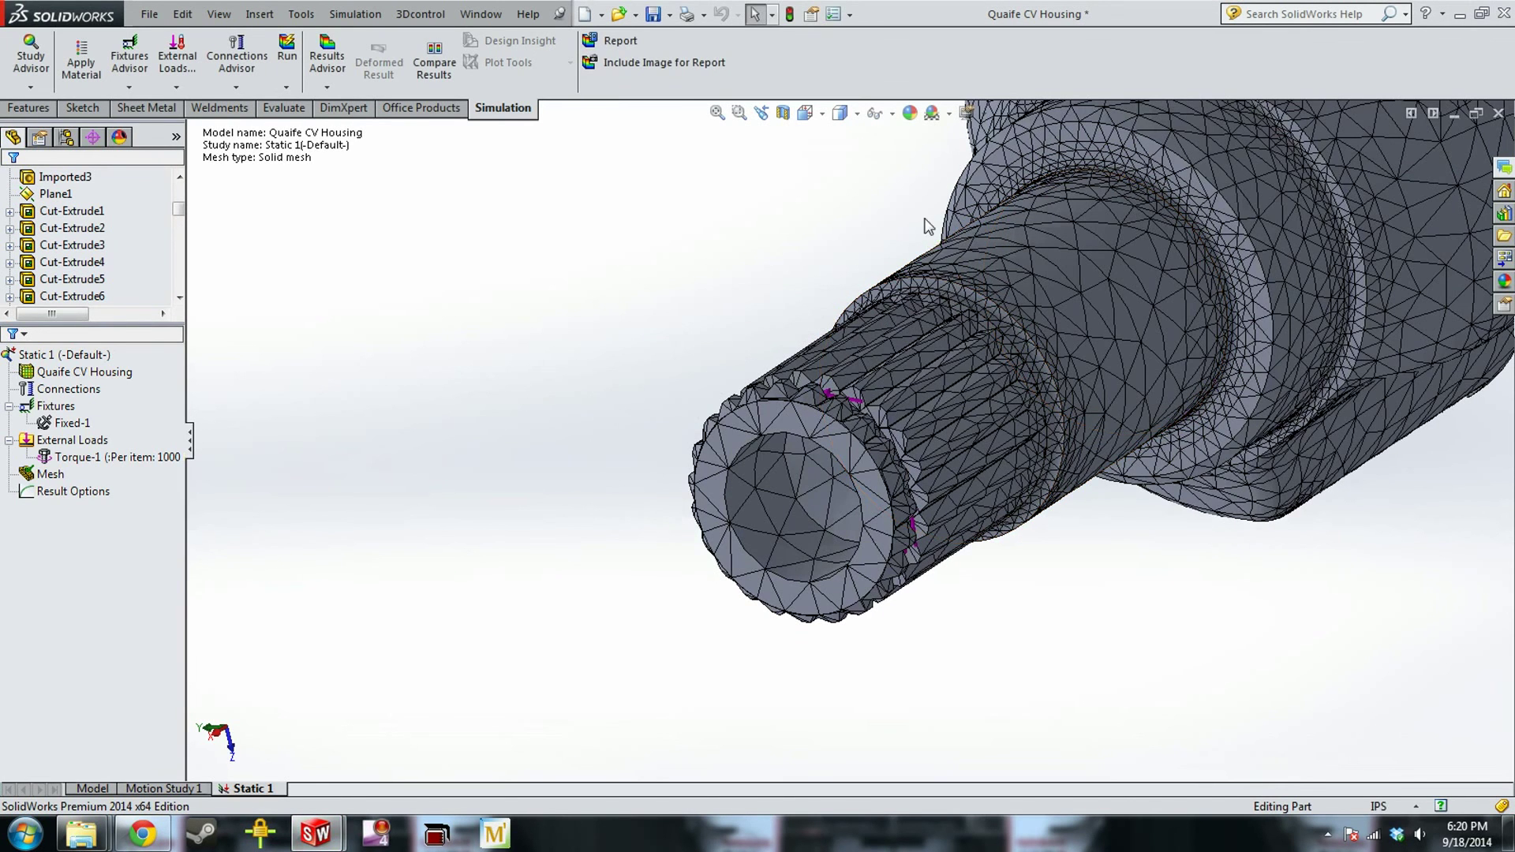
# Examine the curvature based mesh around the shaft's shoulder fillets and compare it with the element size on the flat and cylindrical faces
pyautogui.scroll(5, 954, 398)
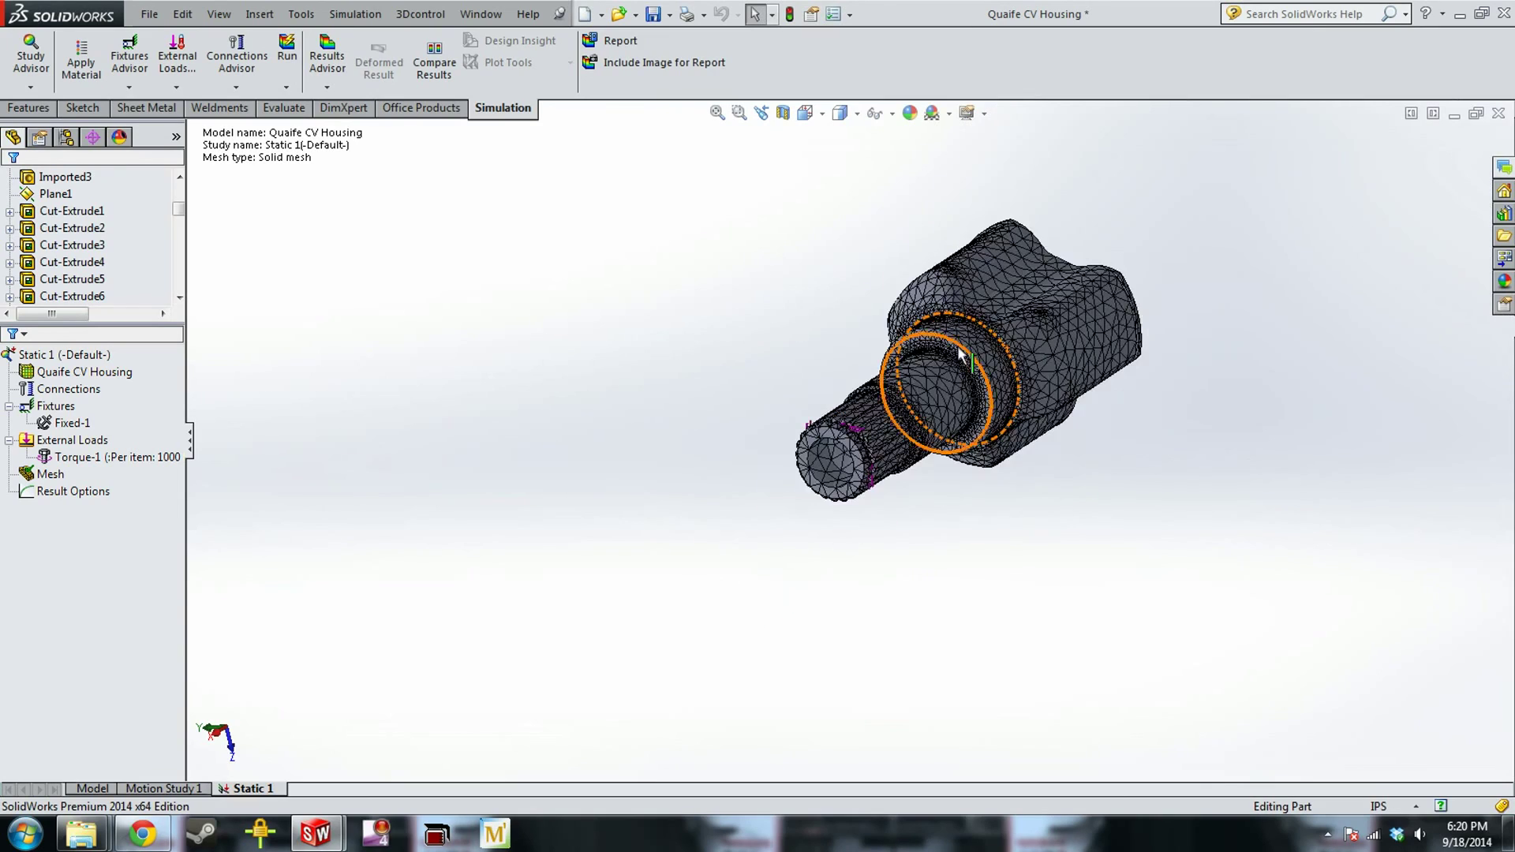
pyautogui.scroll(-2, 954, 398)
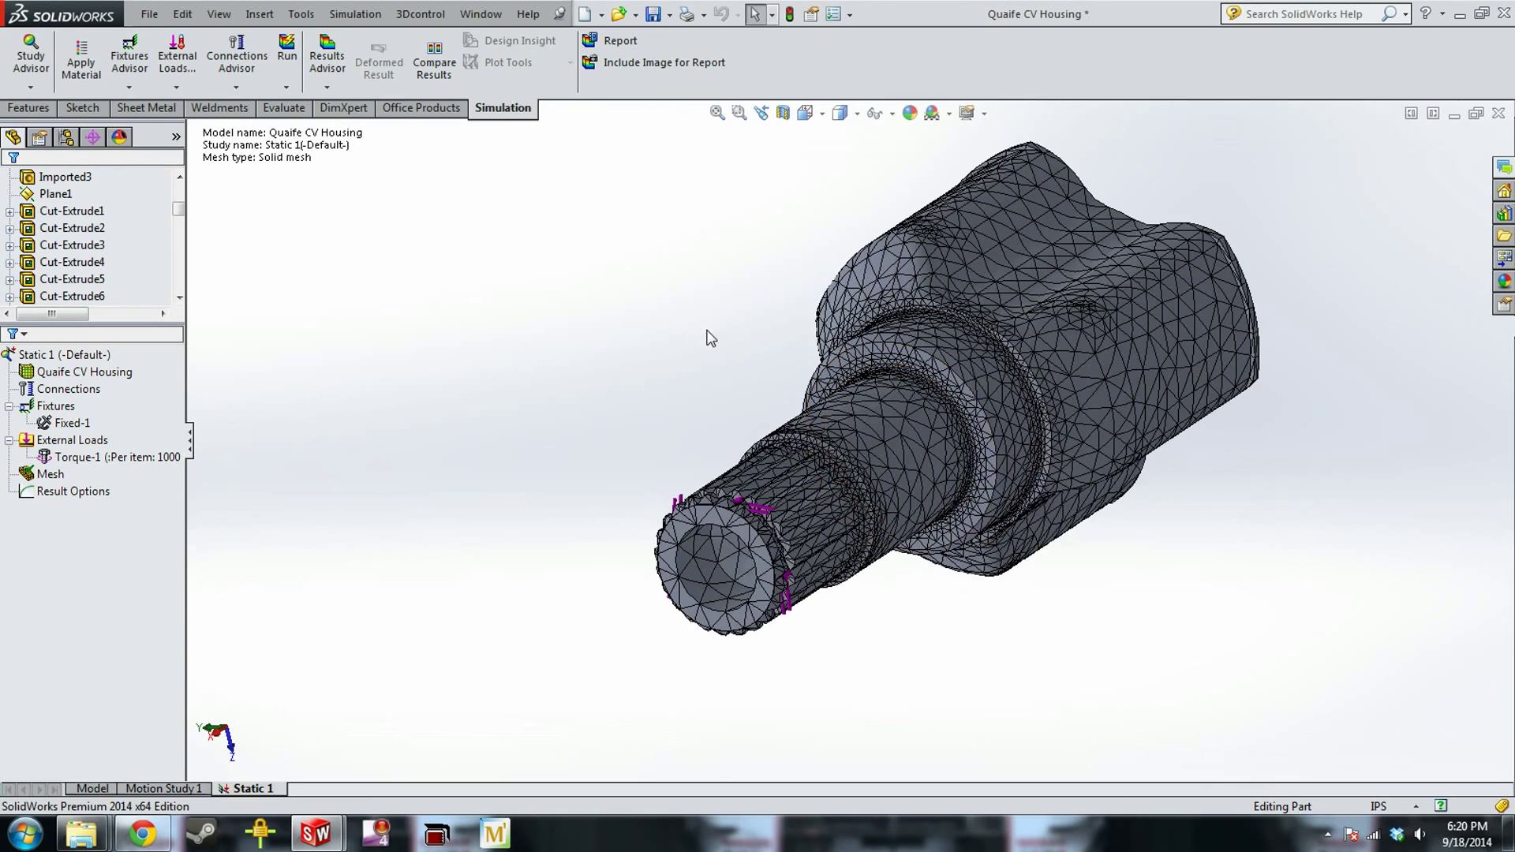
pyautogui.scroll(-6, 889, 396)
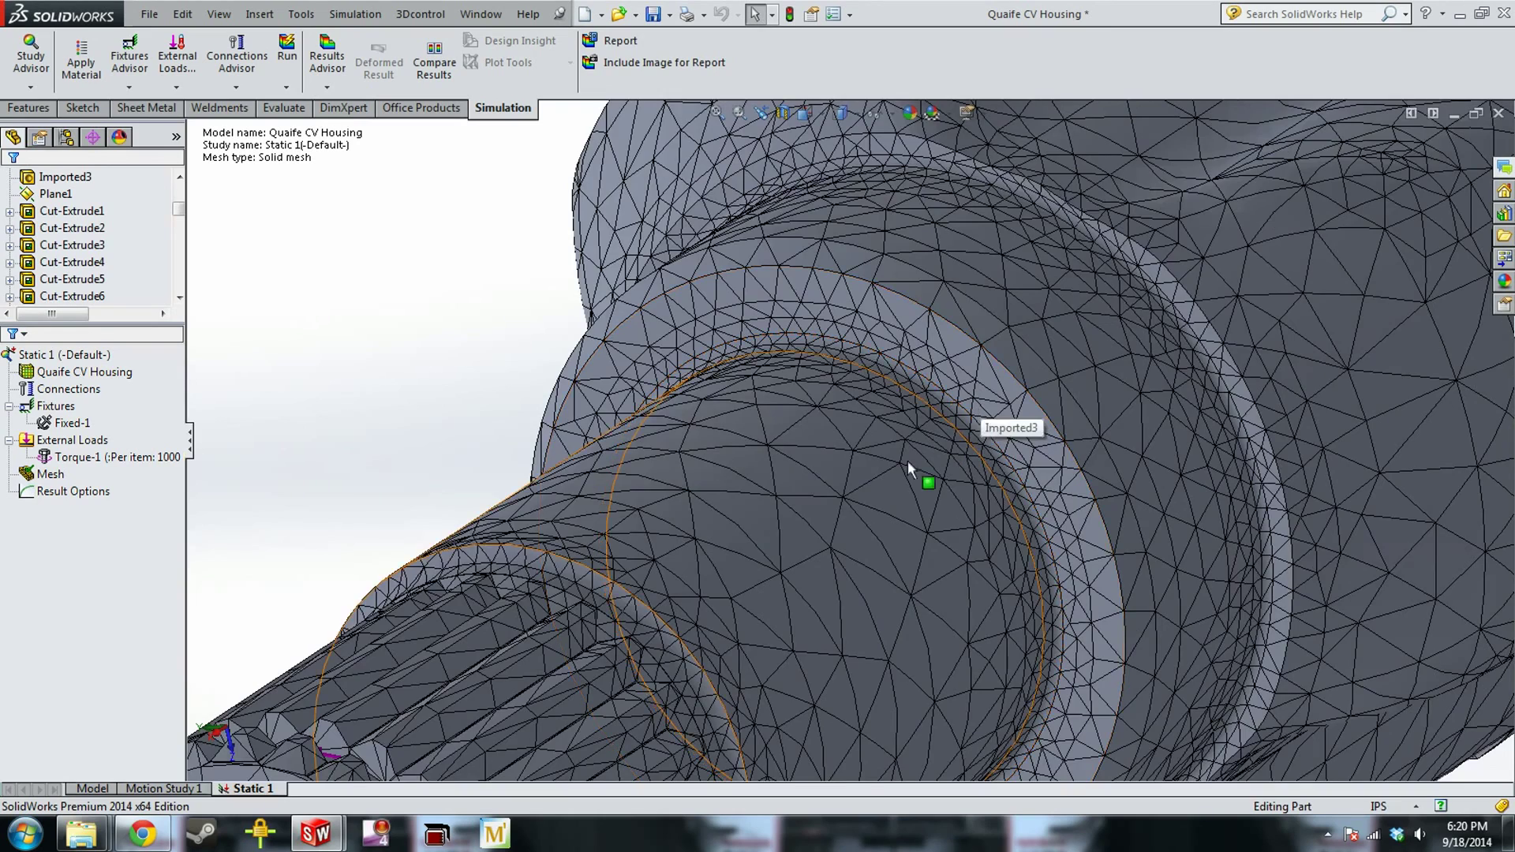
pyautogui.scroll(3, 908, 466)
pyautogui.scroll(-4, 975, 452)
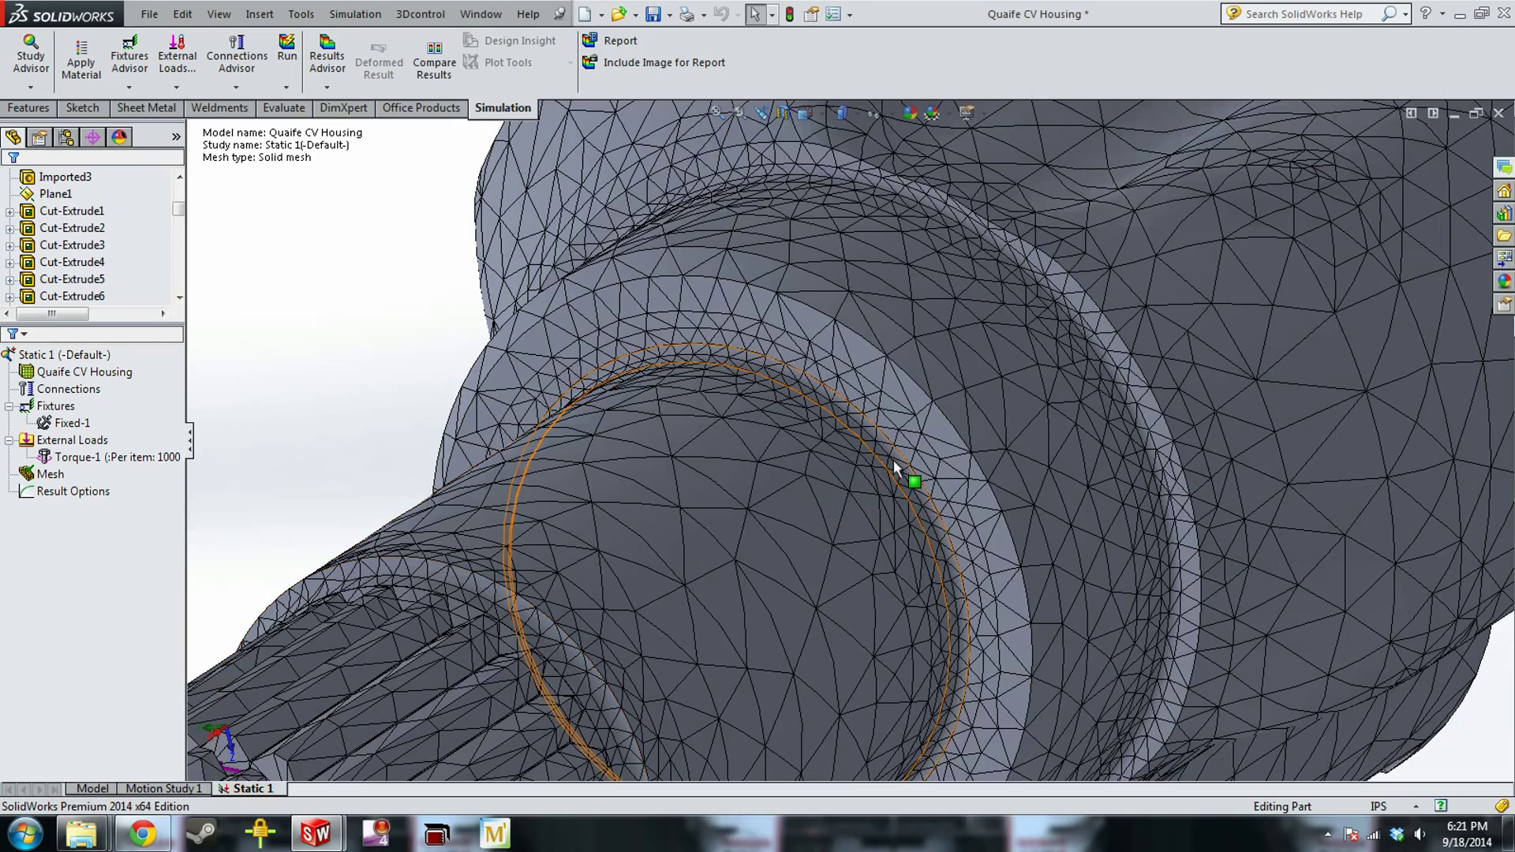
pyautogui.scroll(-2, 893, 460)
pyautogui.scroll(5, 657, 473)
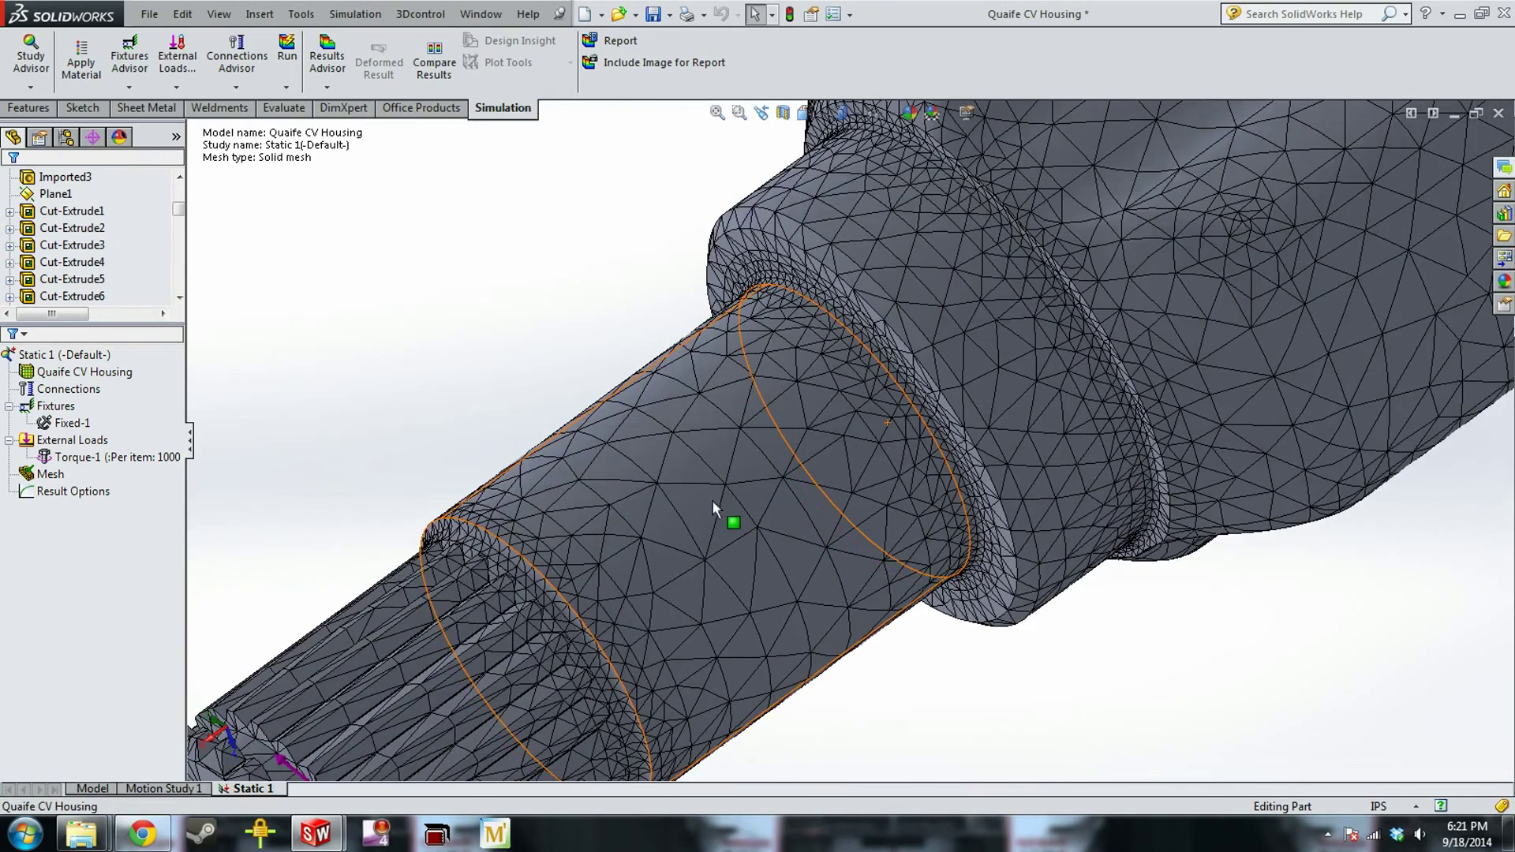
pyautogui.scroll(1, 900, 451)
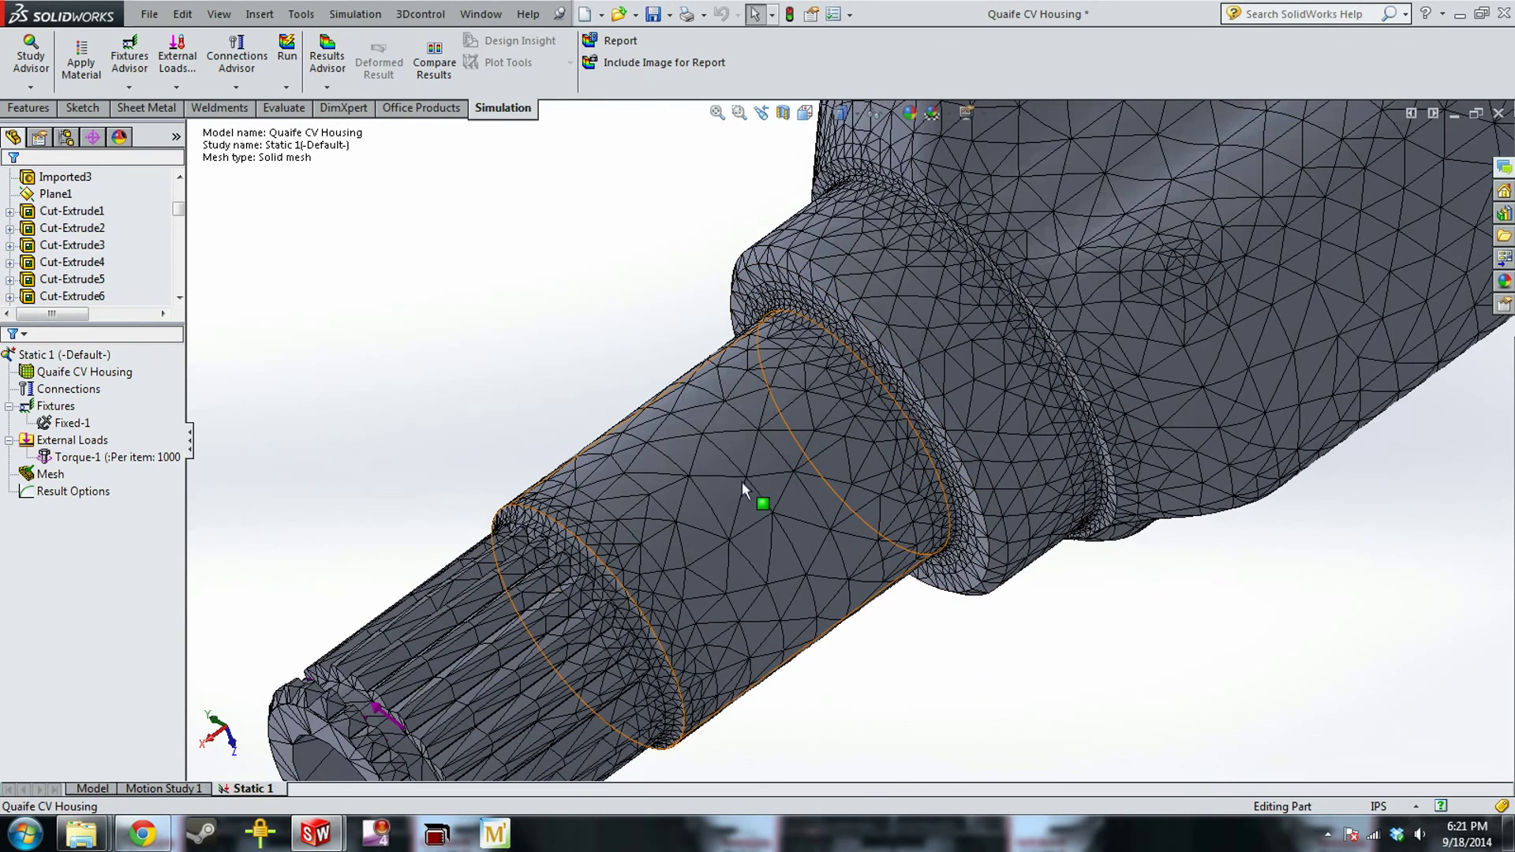
pyautogui.scroll(-2, 759, 483)
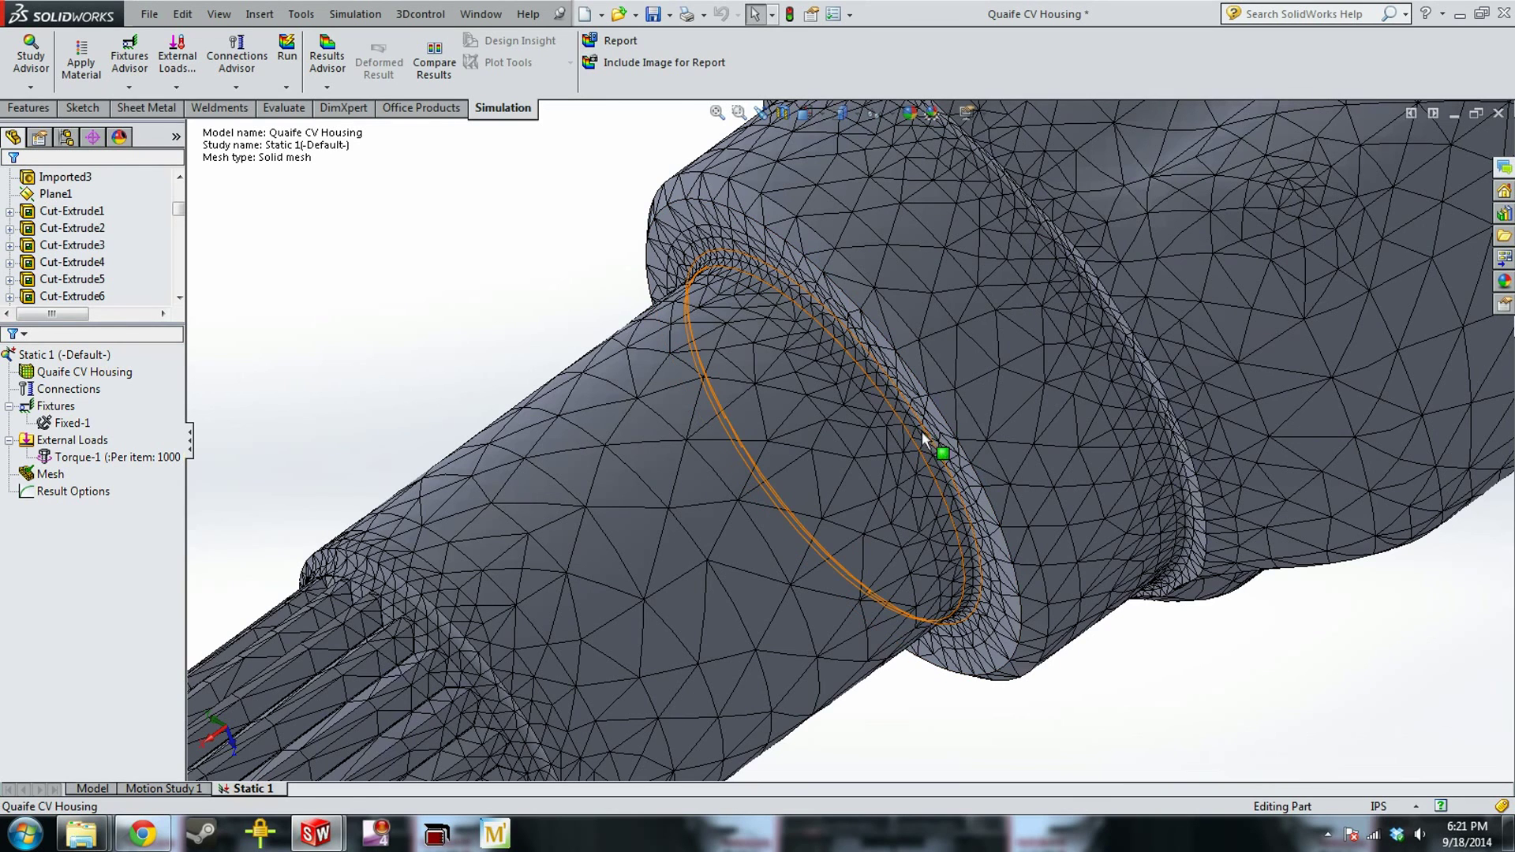
# Remesh the housing with a standard mesh and the mesh density shifted towards fine
pyautogui.rightClick(70, 442)
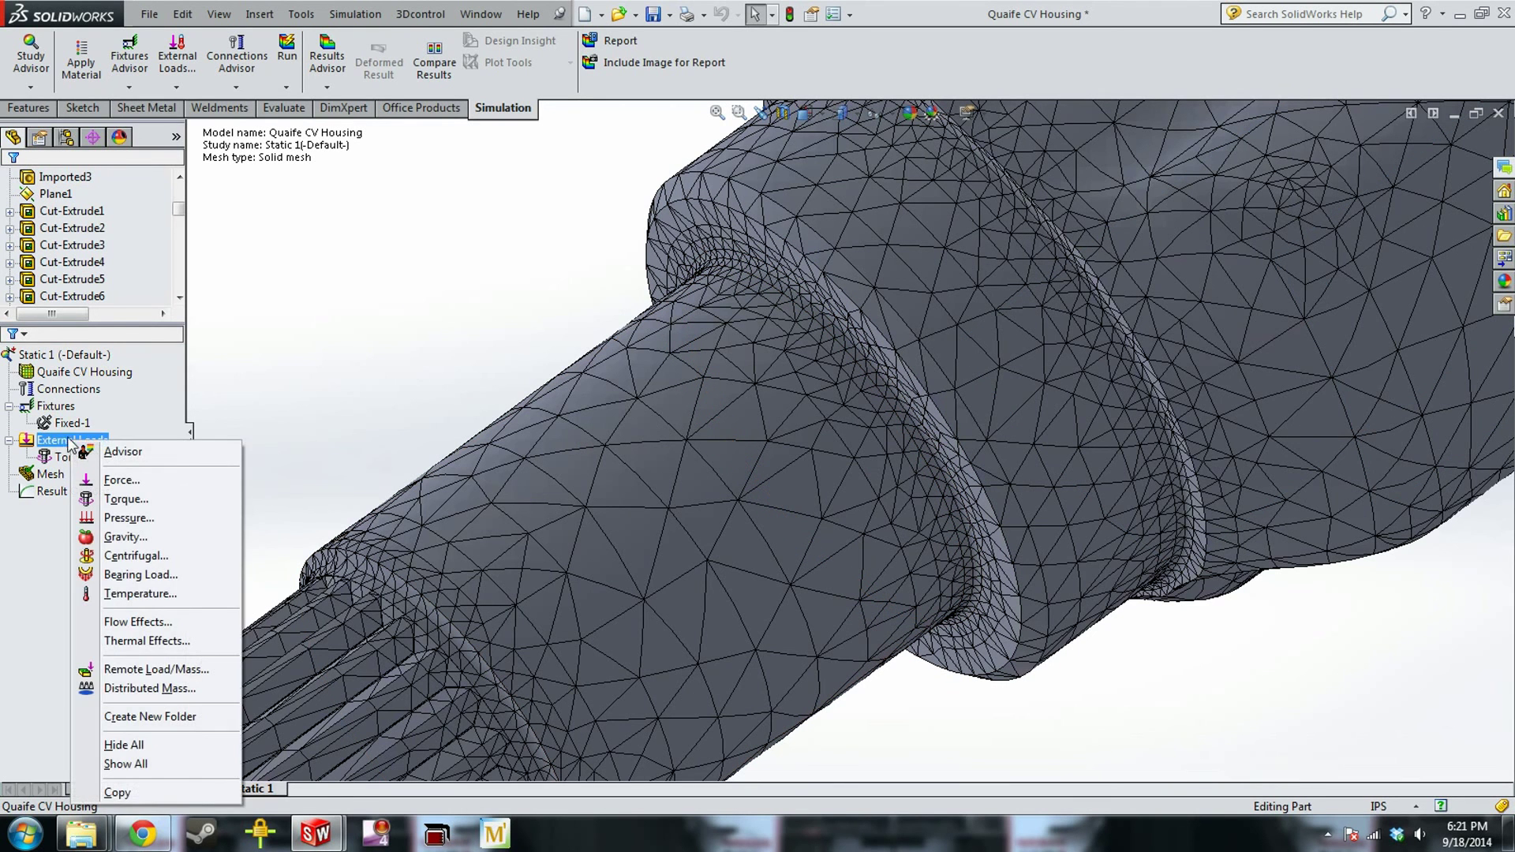
pyautogui.rightClick(53, 472)
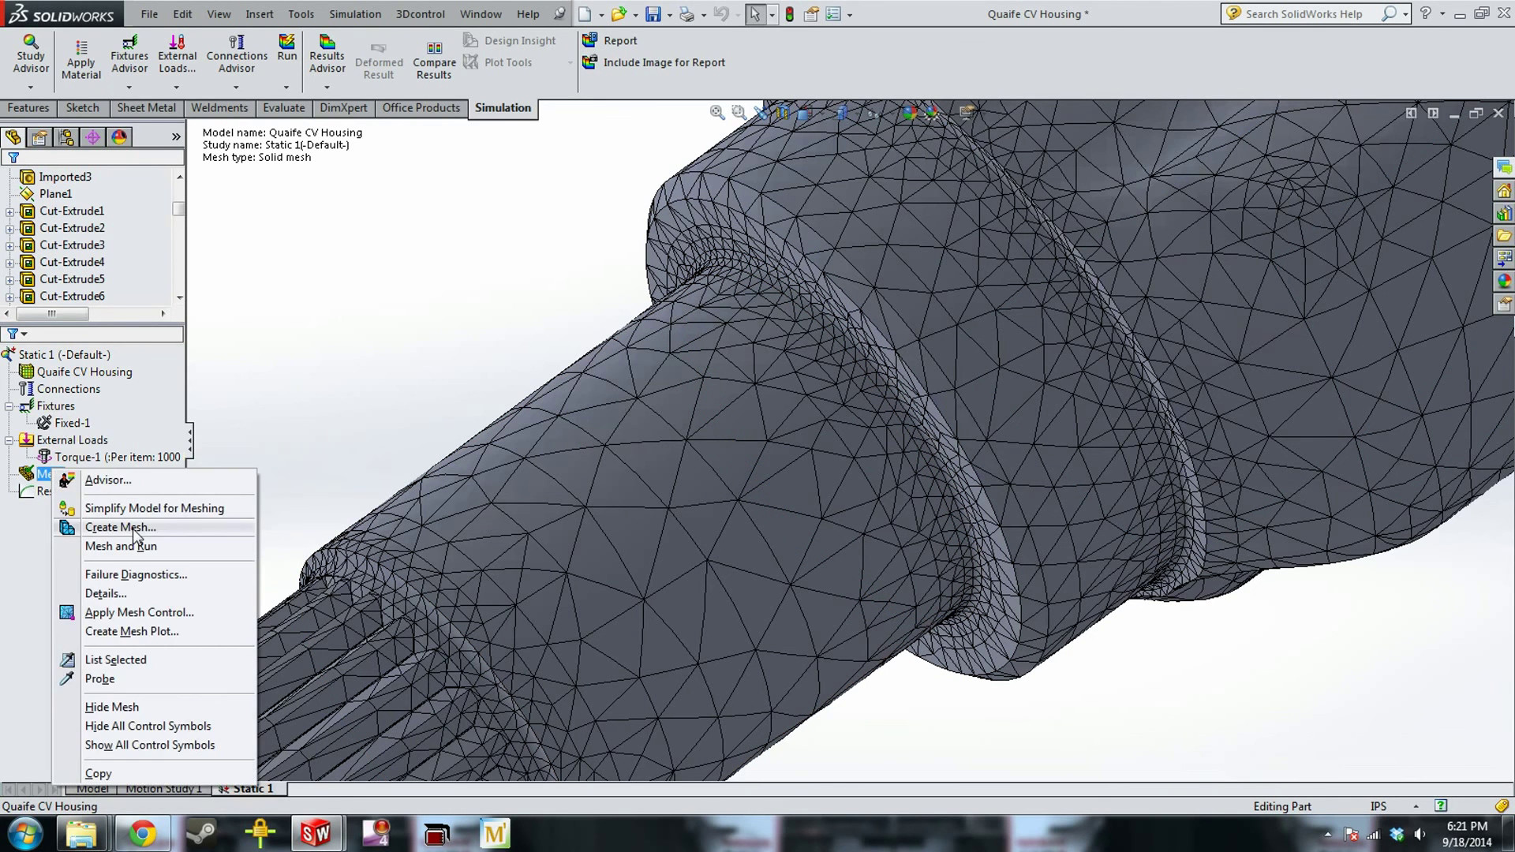
pyautogui.click(119, 527)
pyautogui.click(58, 344)
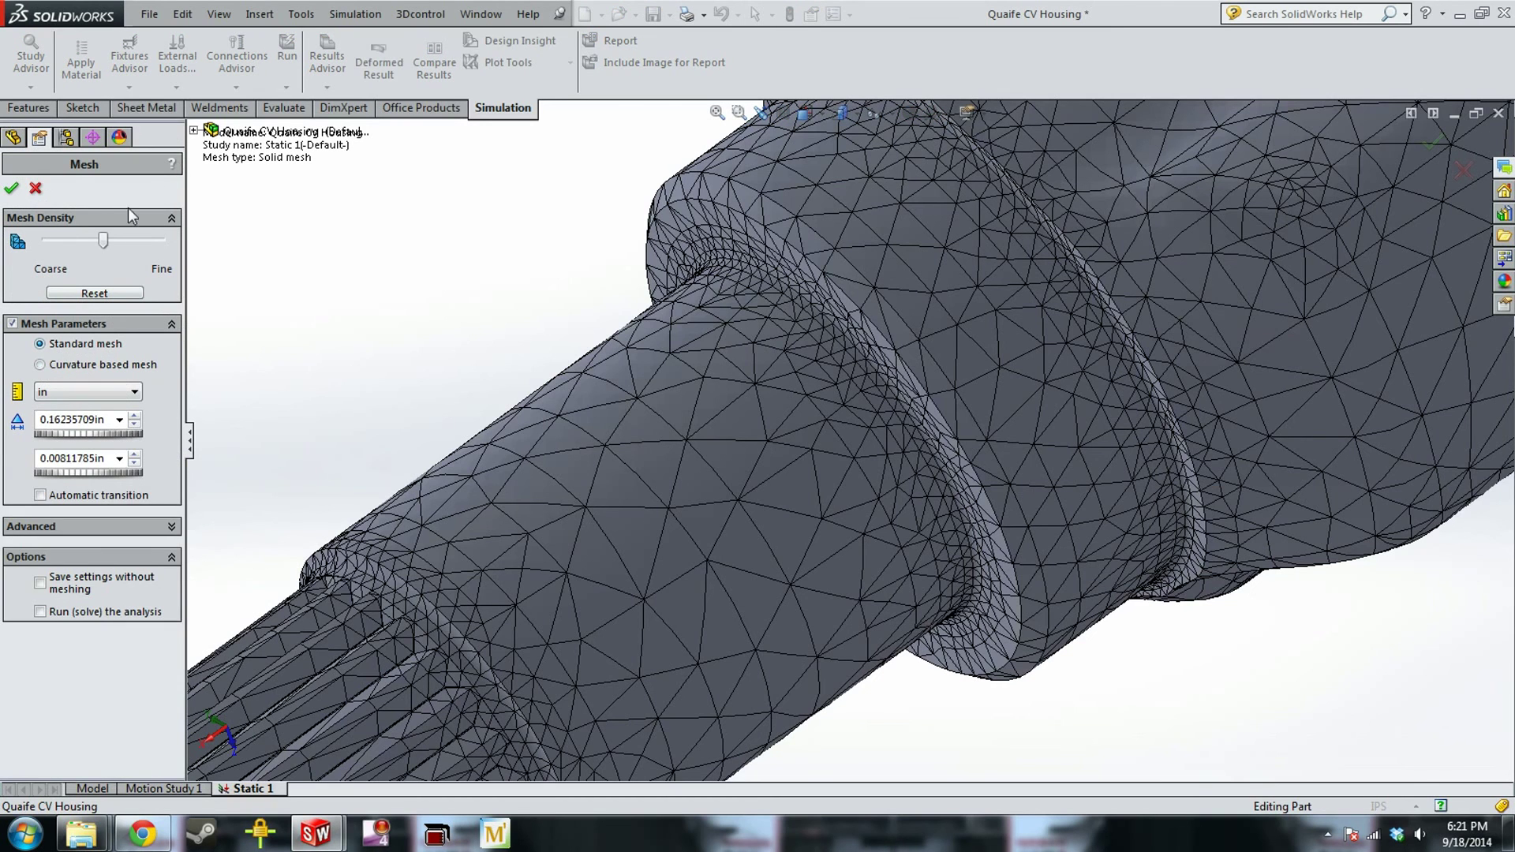
pyautogui.moveTo(127, 242); pyautogui.dragTo(148, 241)
pyautogui.click(12, 190)
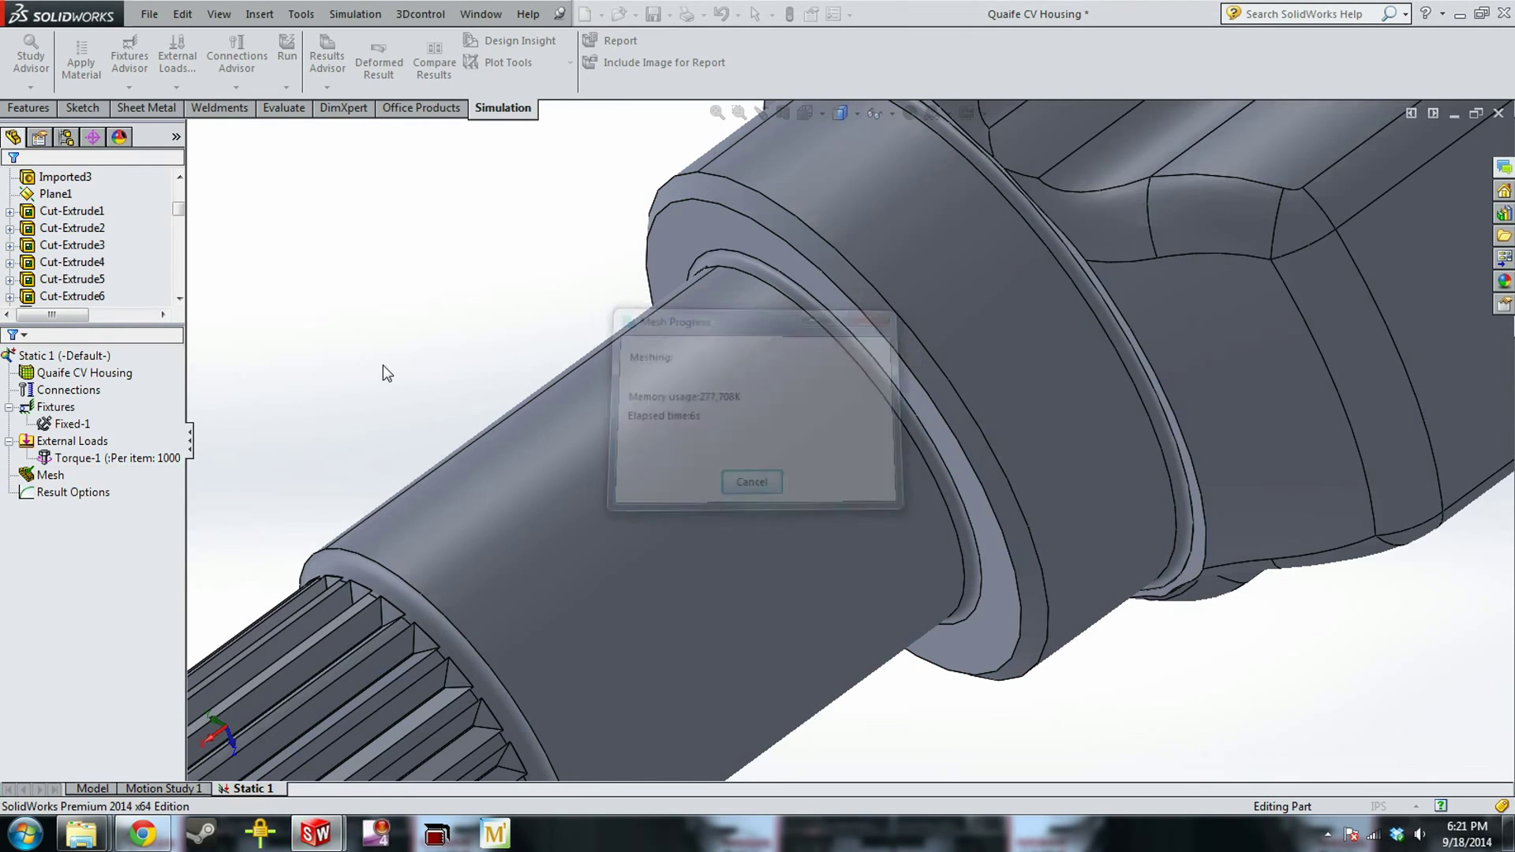
pyautogui.moveTo(802, 421); pyautogui.dragTo(899, 429, button='middle')
pyautogui.scroll(5, 772, 427)
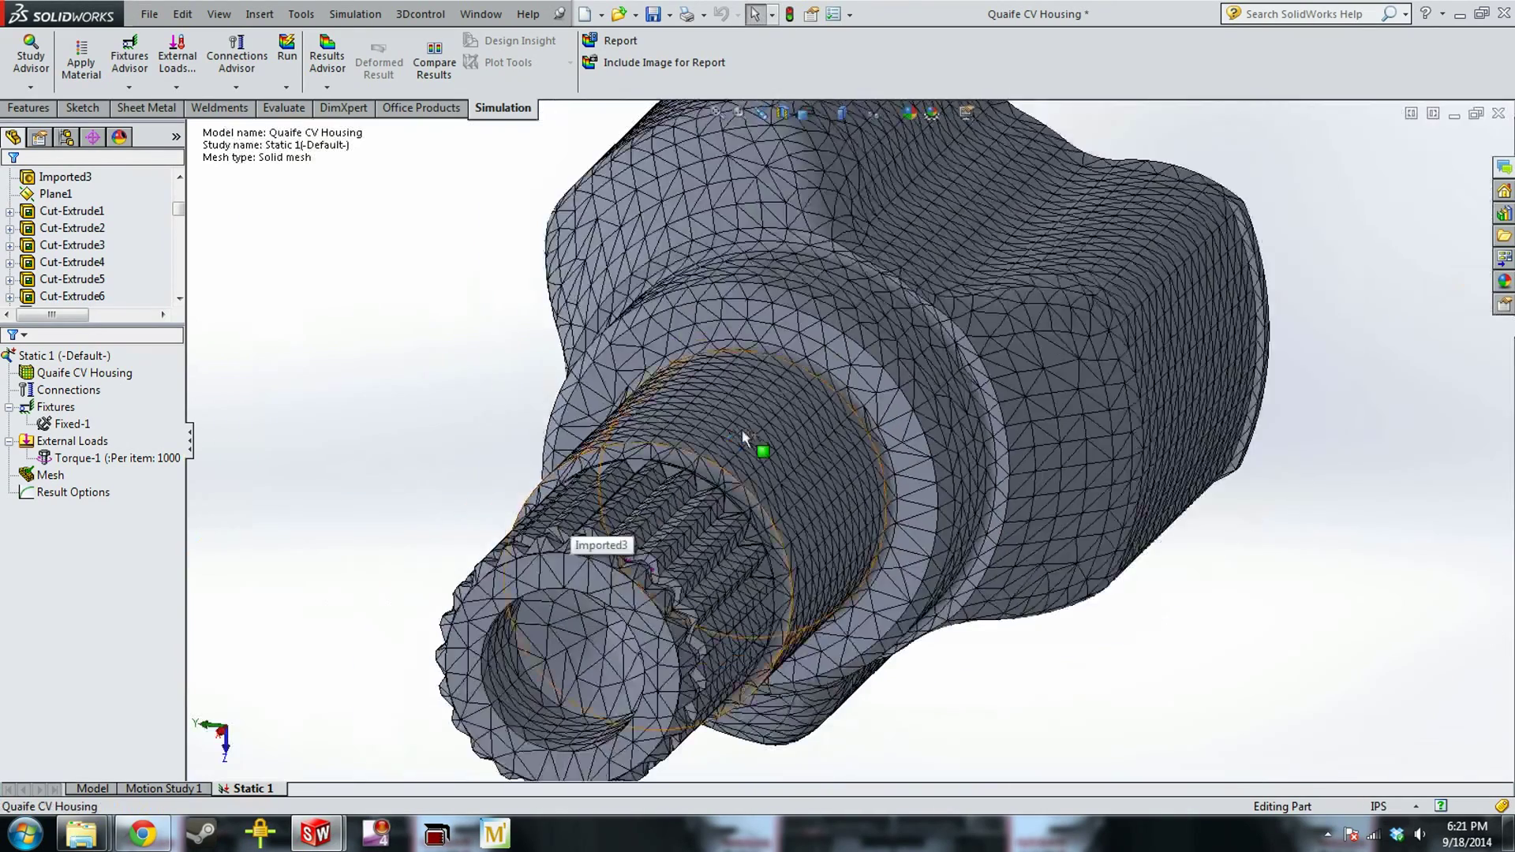
# Apply a mesh control to the fillet face between the shaft and its shoulder, with the mesh density shifted towards fine
pyautogui.moveTo(742, 429); pyautogui.dragTo(682, 592, button='middle')
pyautogui.moveTo(993, 287); pyautogui.dragTo(943, 355, button='middle')
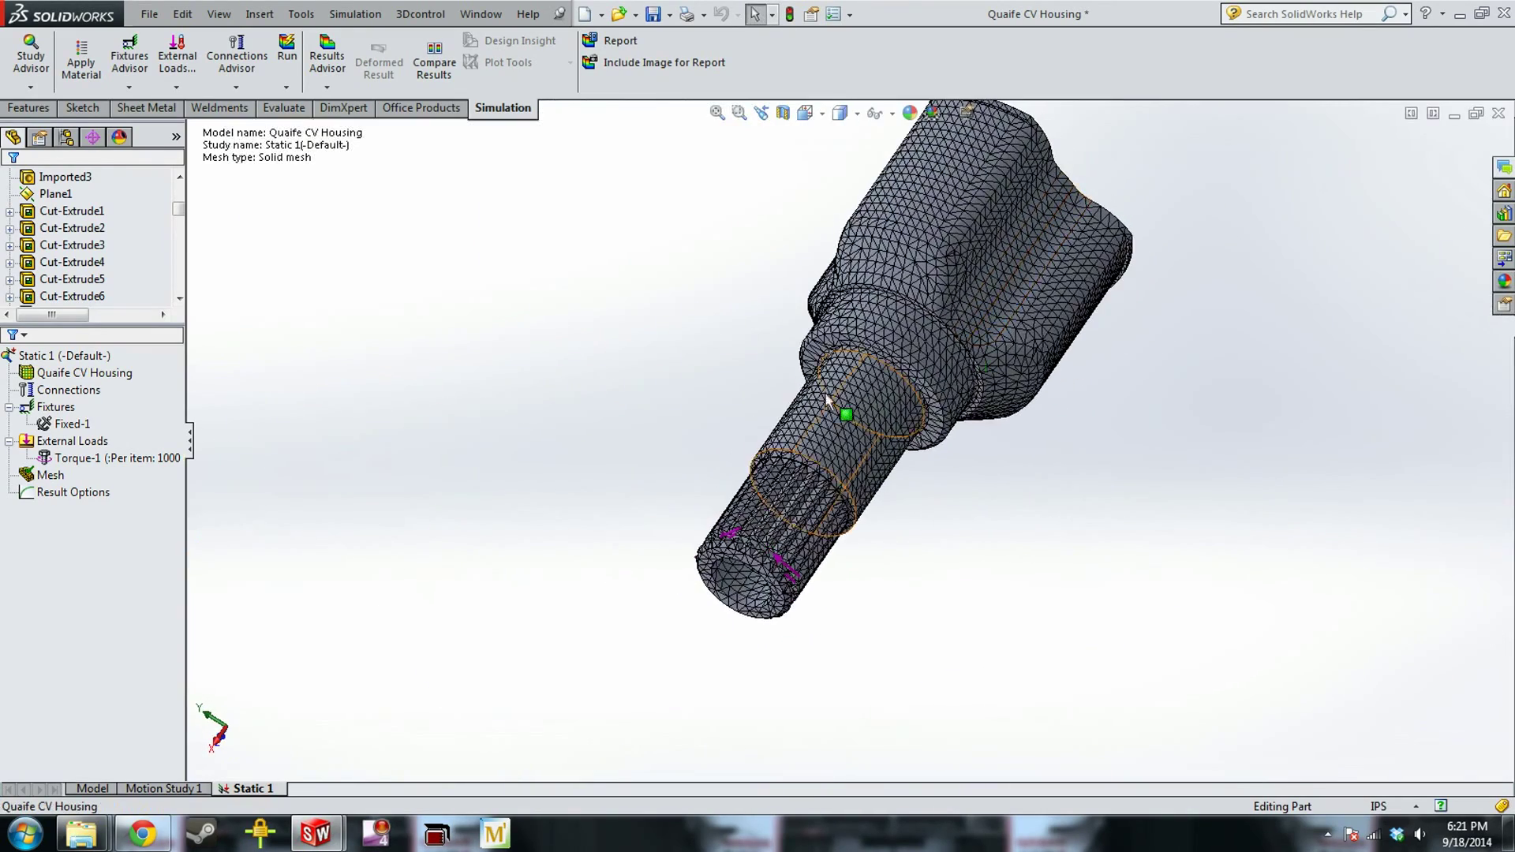
pyautogui.click(128, 456)
pyautogui.rightClick(49, 474)
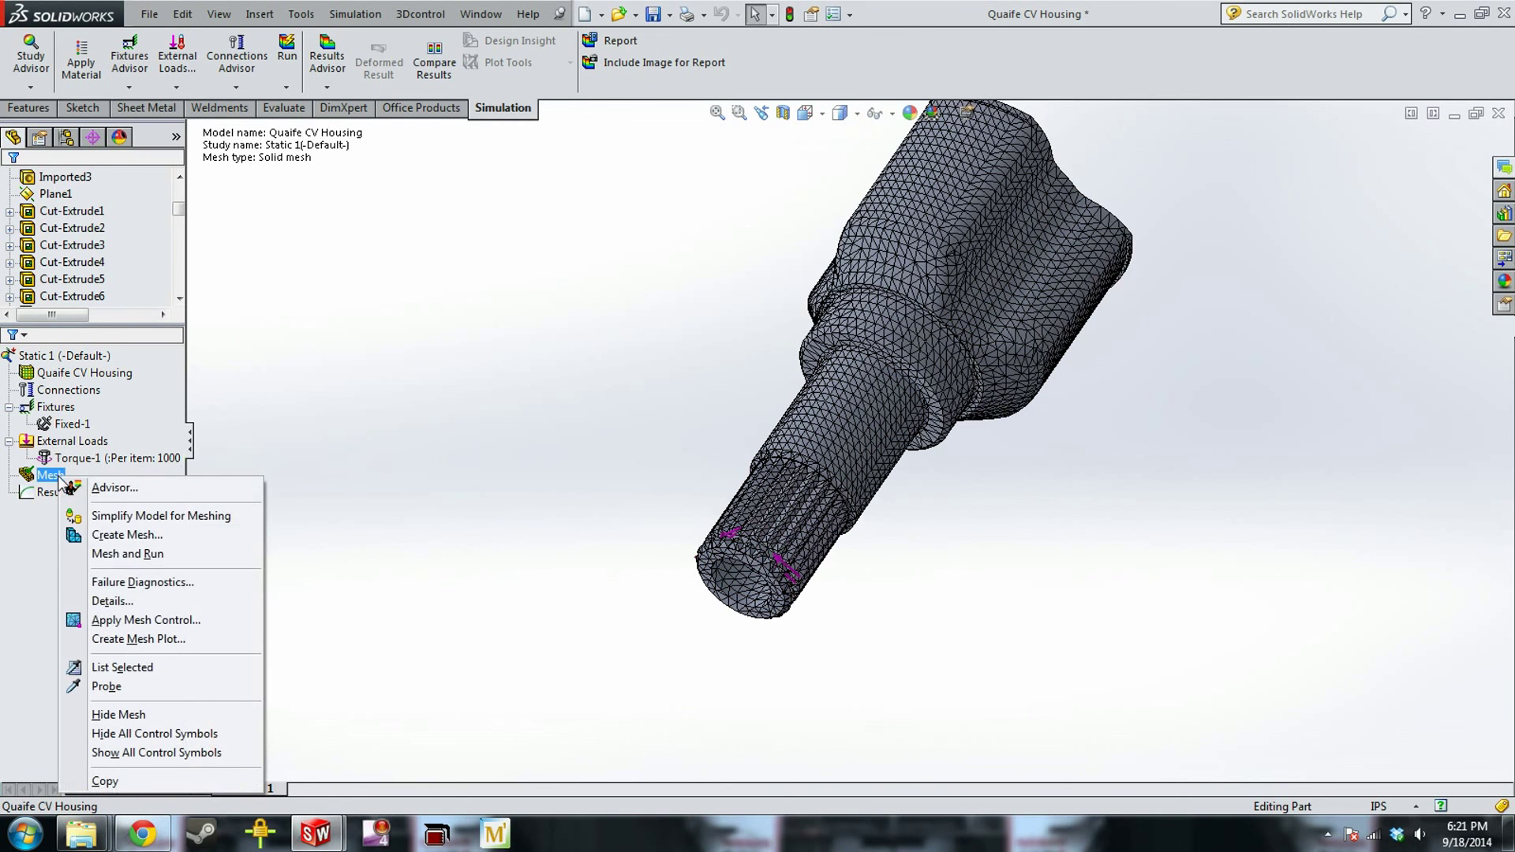
pyautogui.click(146, 620)
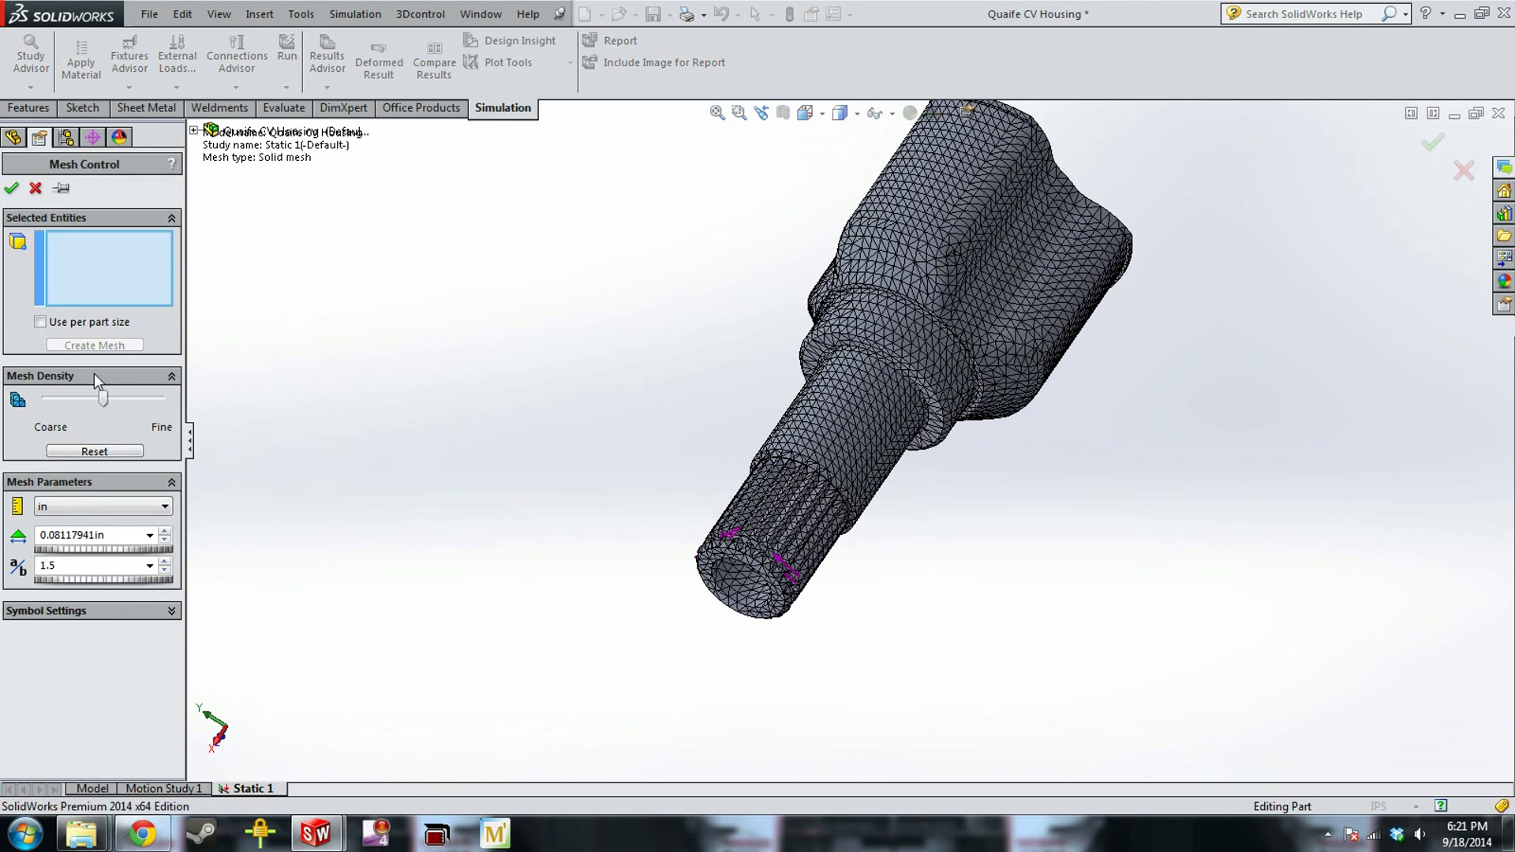
pyautogui.moveTo(145, 409); pyautogui.dragTo(135, 409)
pyautogui.scroll(-6, 840, 371)
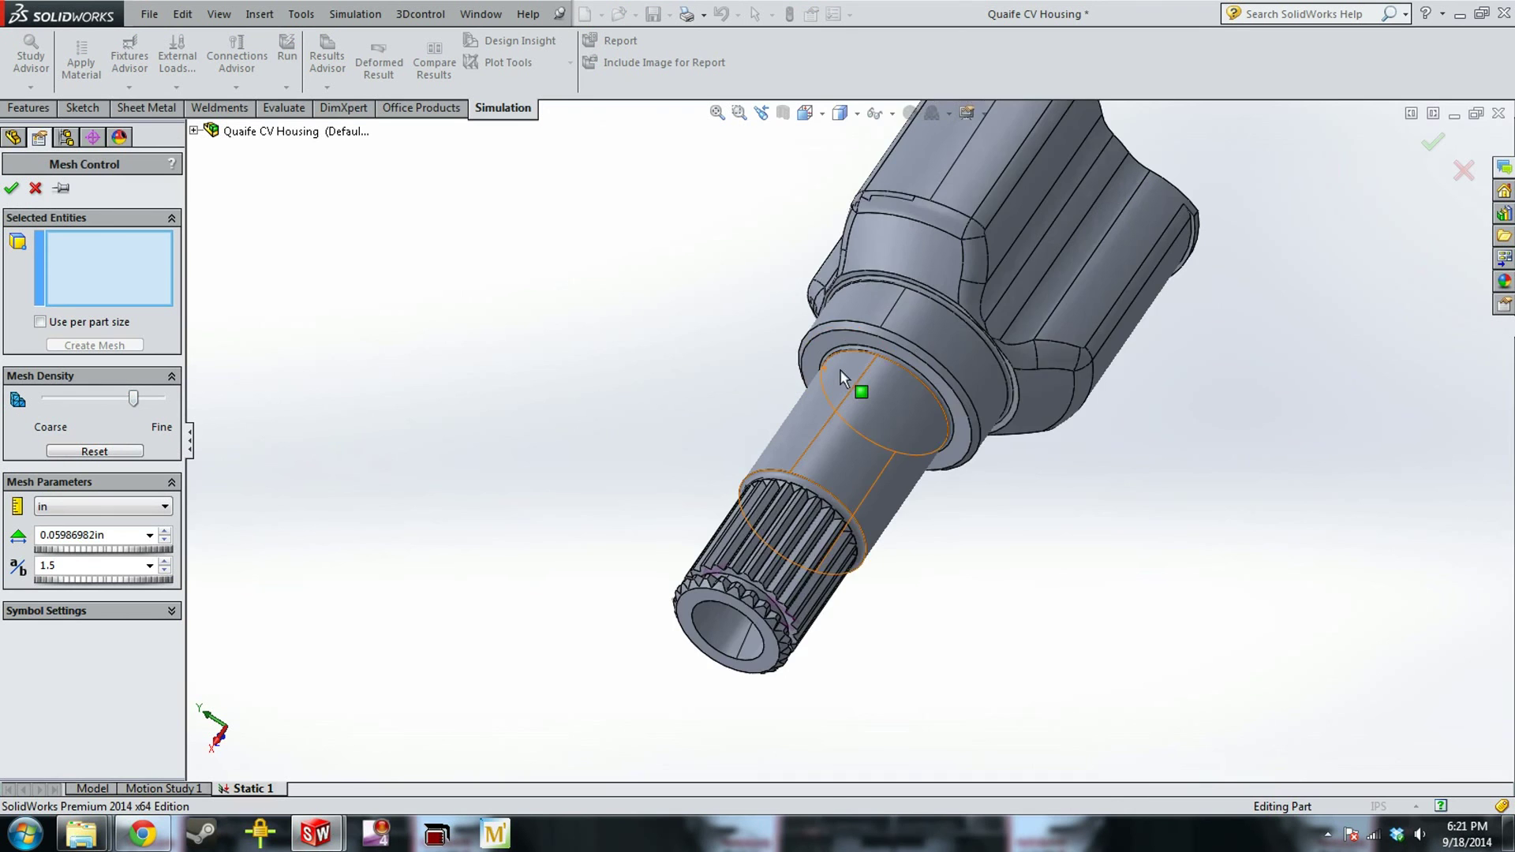
pyautogui.scroll(-2, 896, 377)
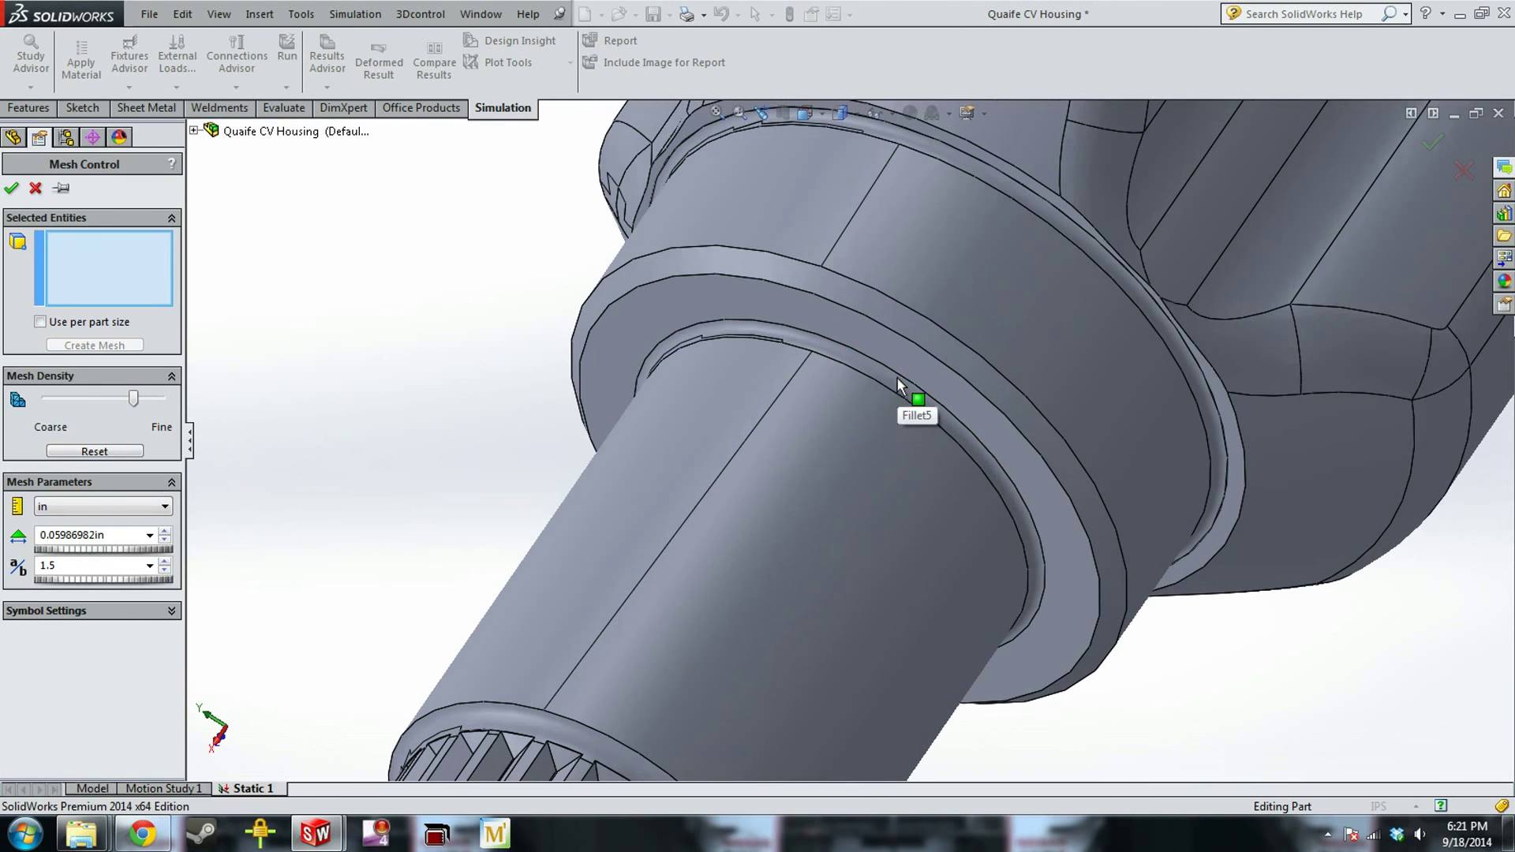
pyautogui.click(891, 379)
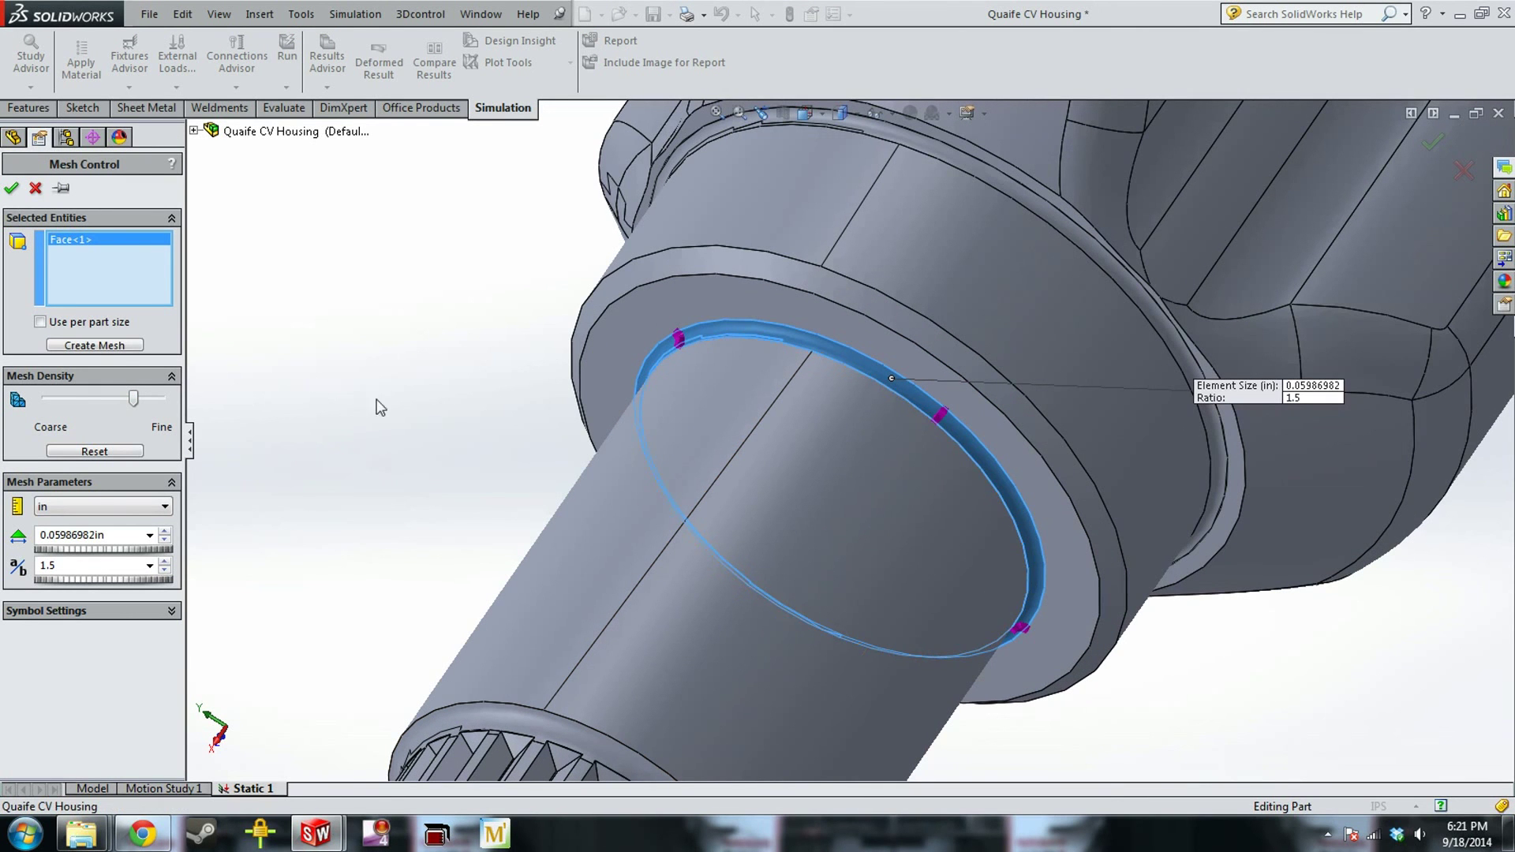
pyautogui.moveTo(137, 404); pyautogui.dragTo(154, 410)
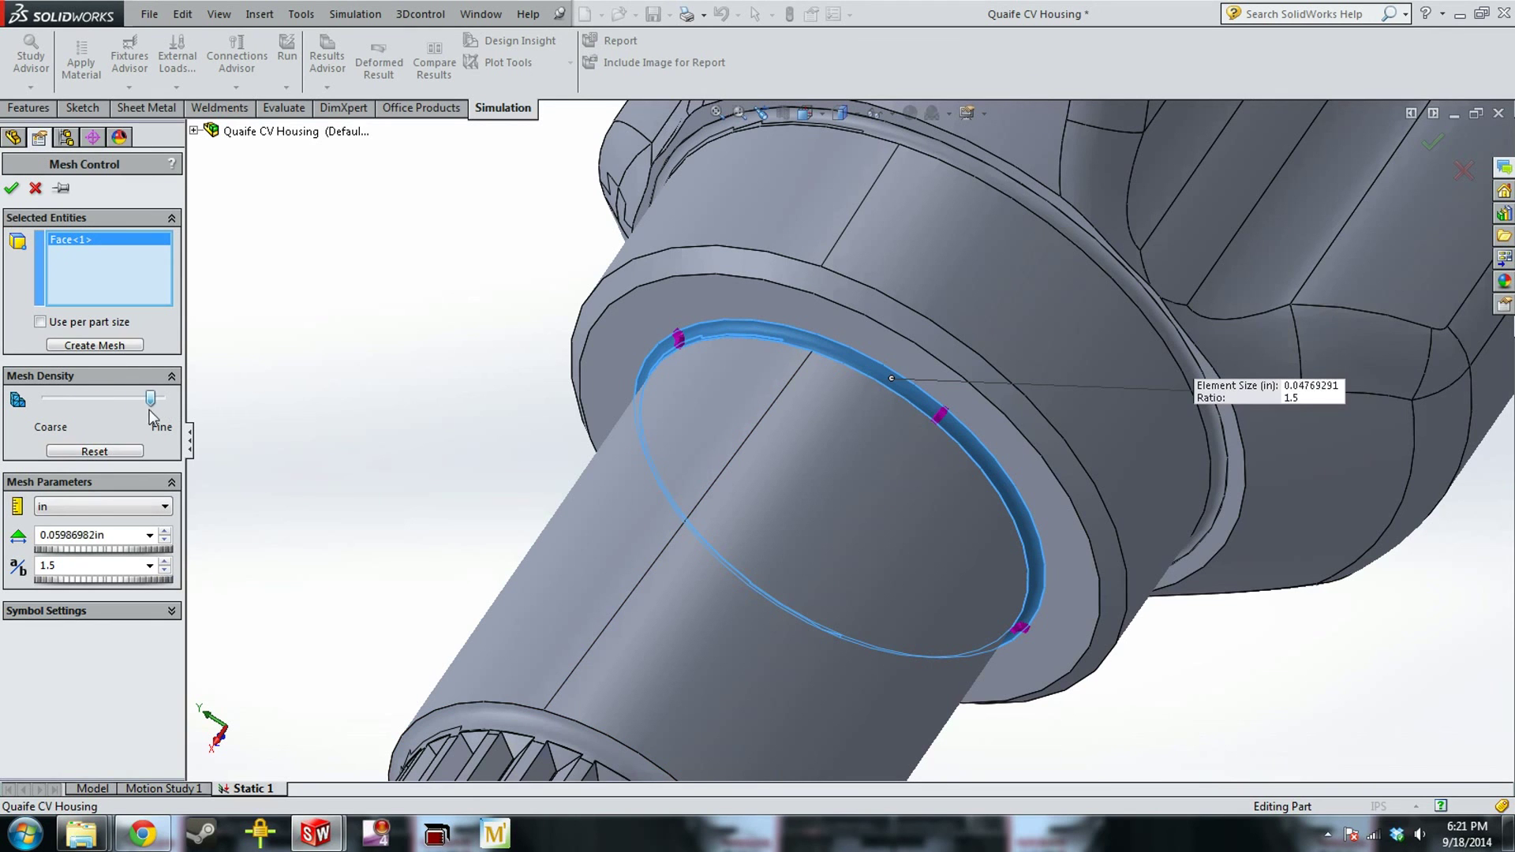
pyautogui.click(12, 188)
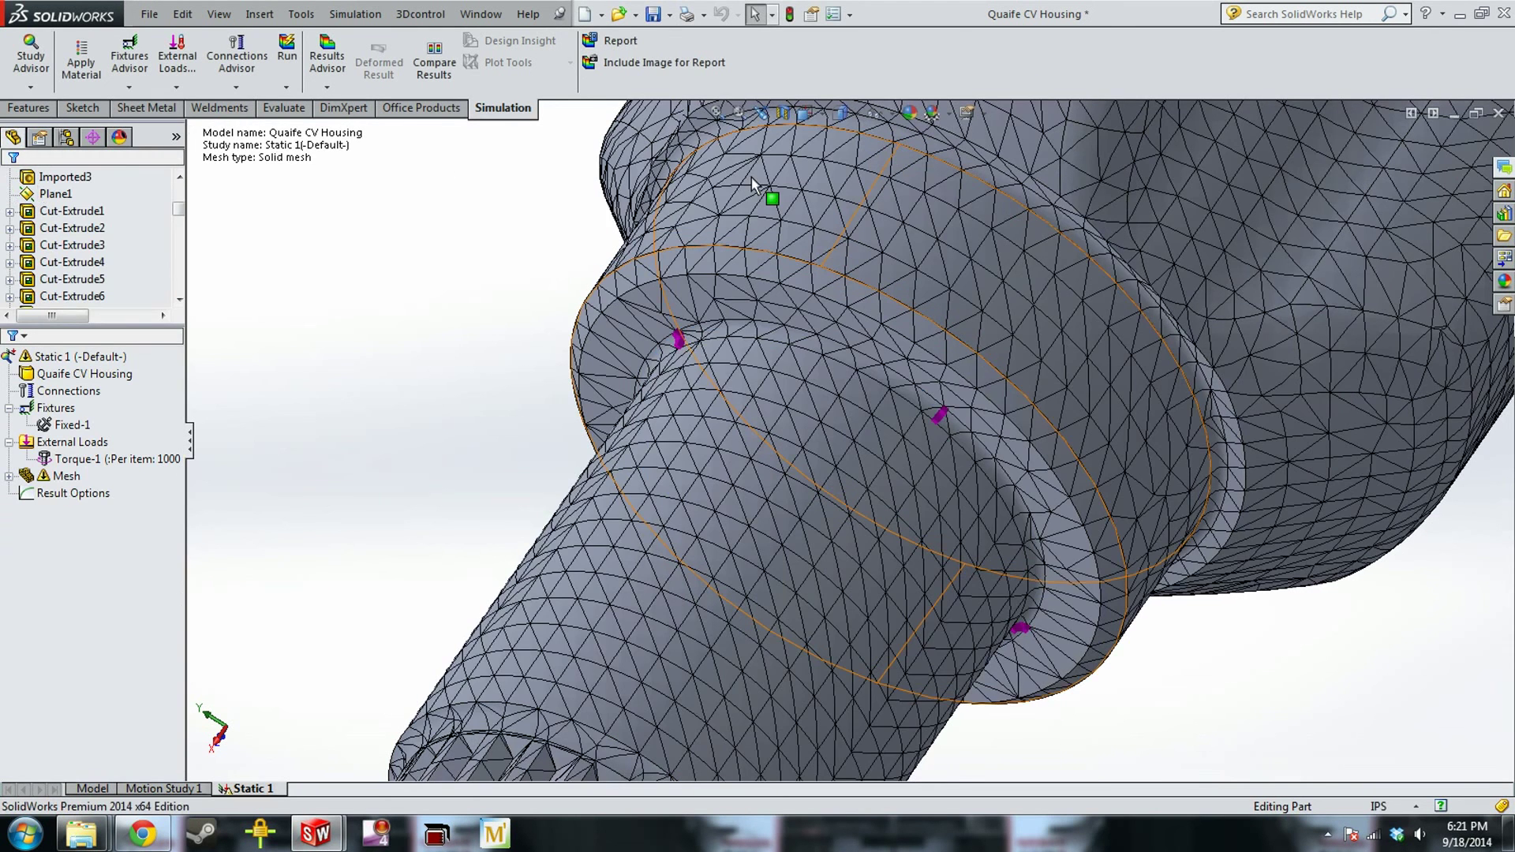
# Remesh the housing with the standard mesh and examine the elements around the controlled shoulder fillet
pyautogui.click(79, 489)
pyautogui.rightClick(67, 476)
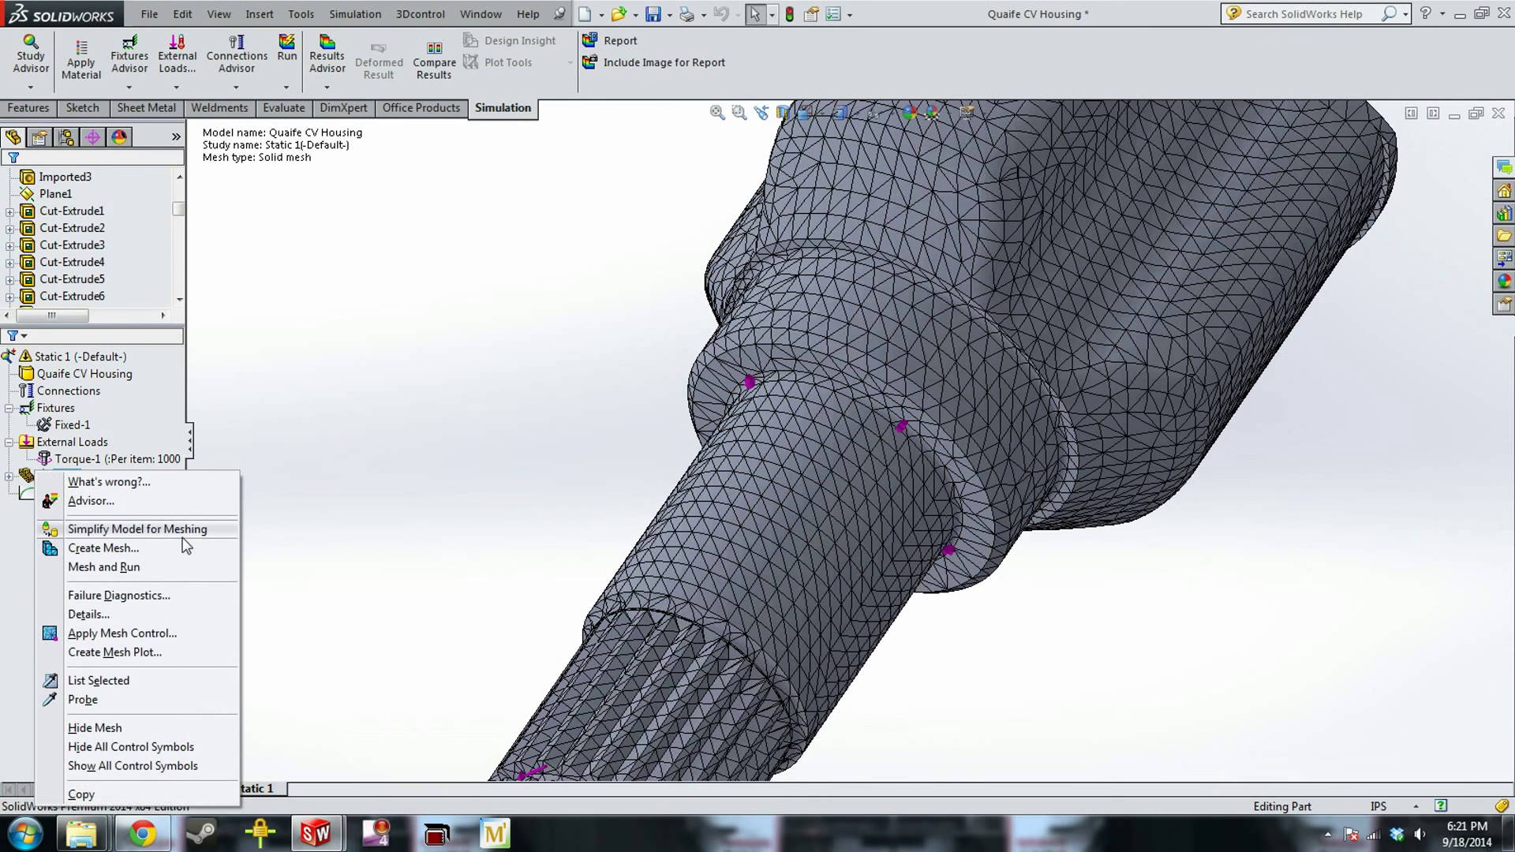
pyautogui.click(75, 547)
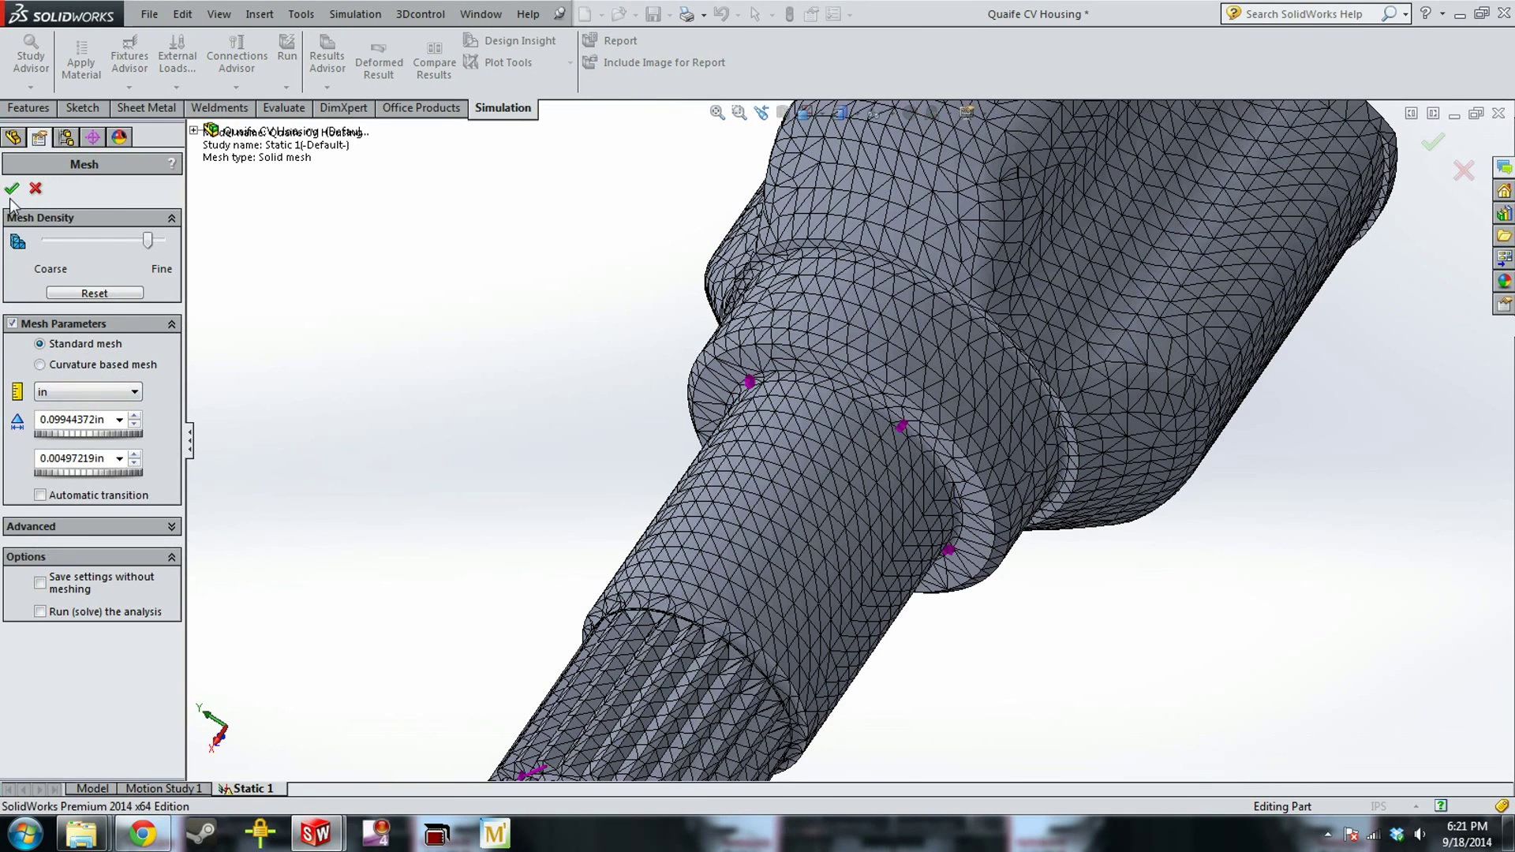
pyautogui.click(11, 189)
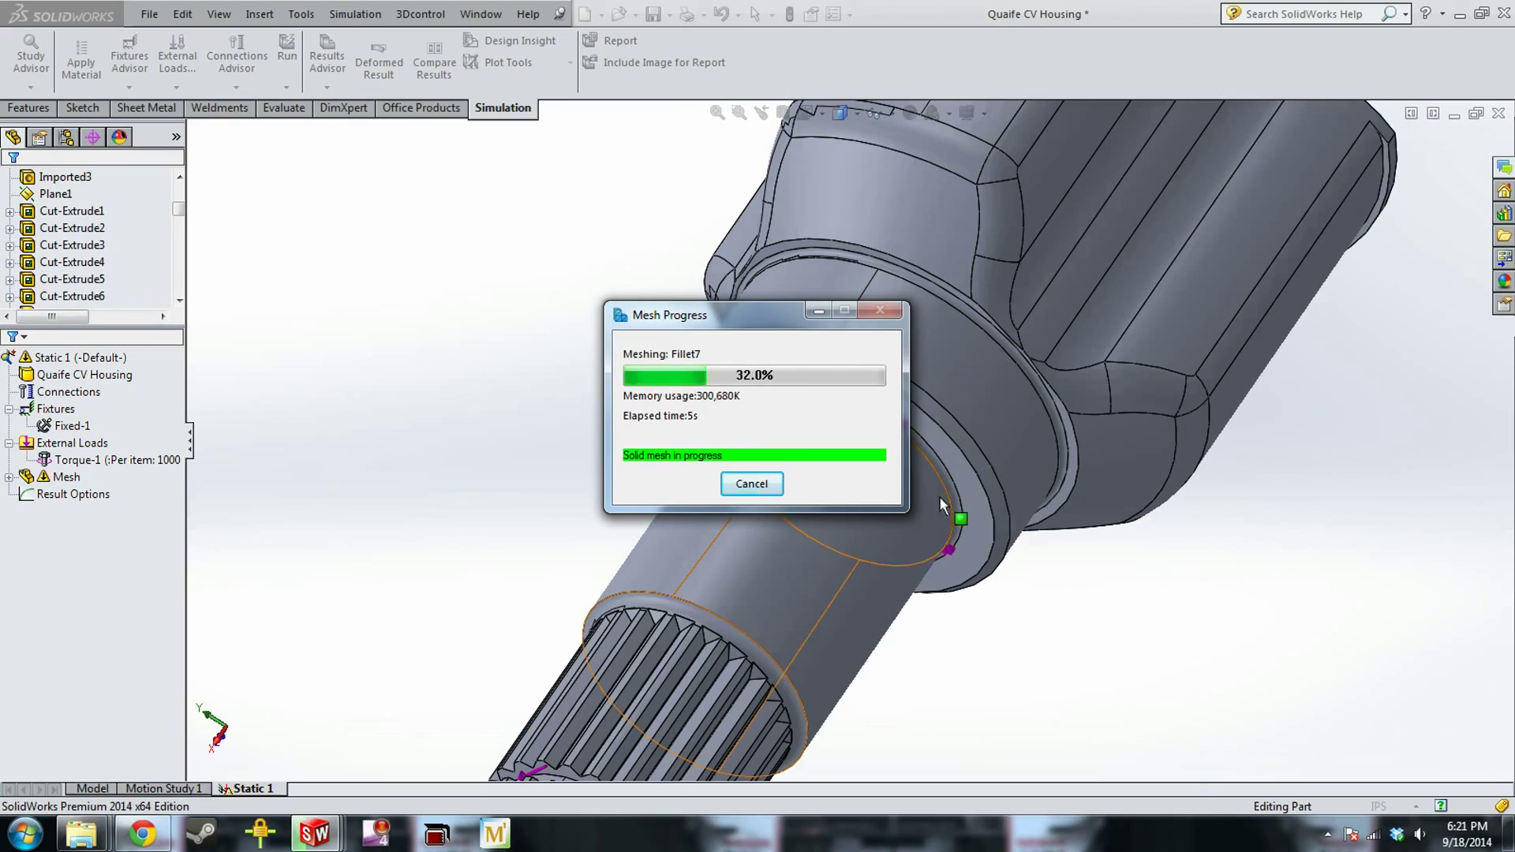
pyautogui.scroll(-6, 840, 386)
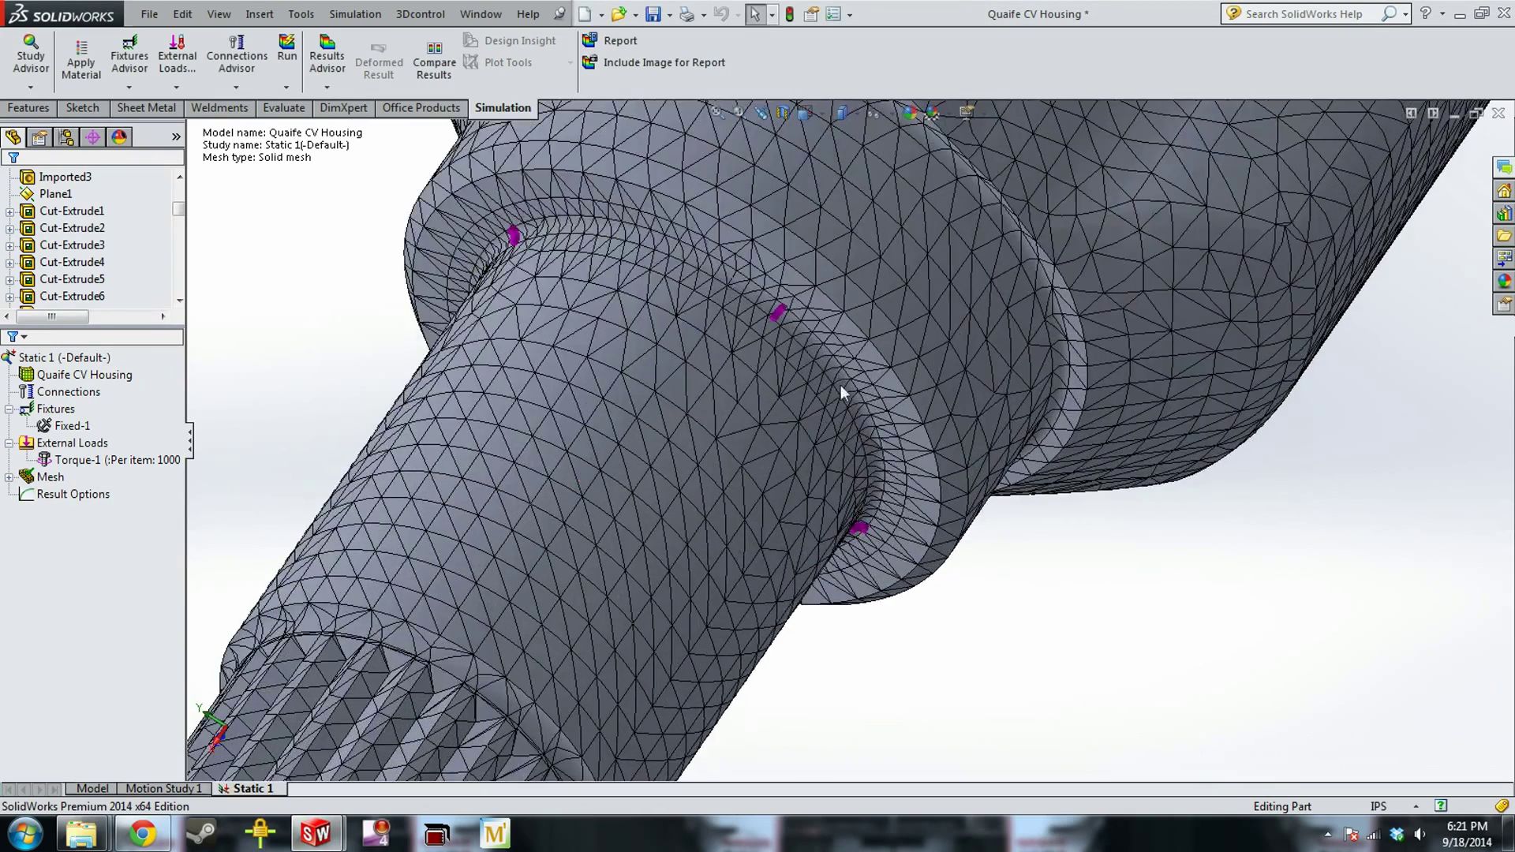
pyautogui.moveTo(862, 548); pyautogui.dragTo(787, 332, button='middle')
pyautogui.scroll(-8, 878, 352)
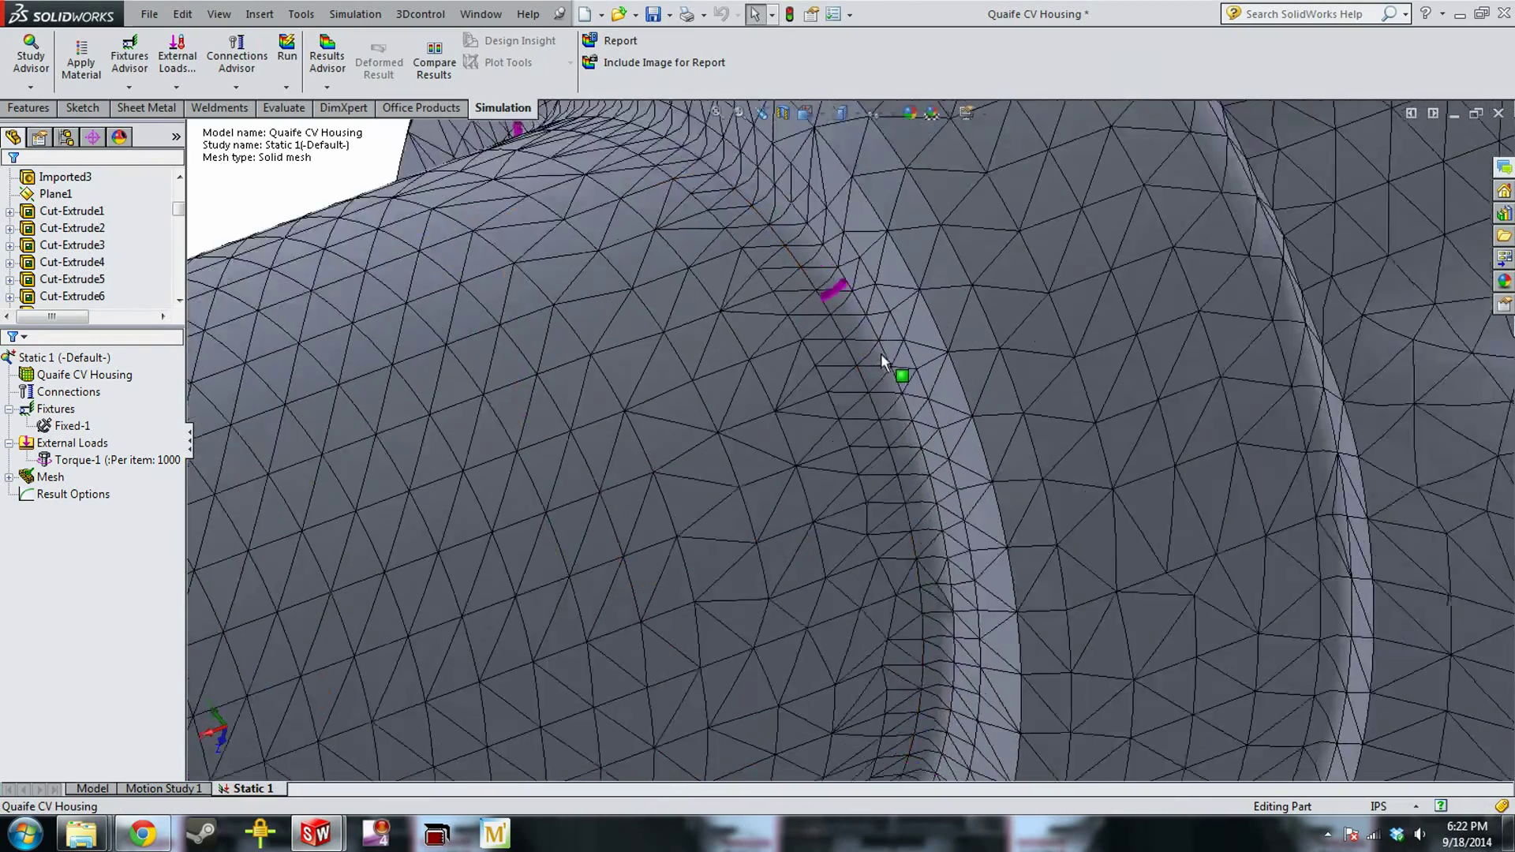
pyautogui.scroll(10, 878, 352)
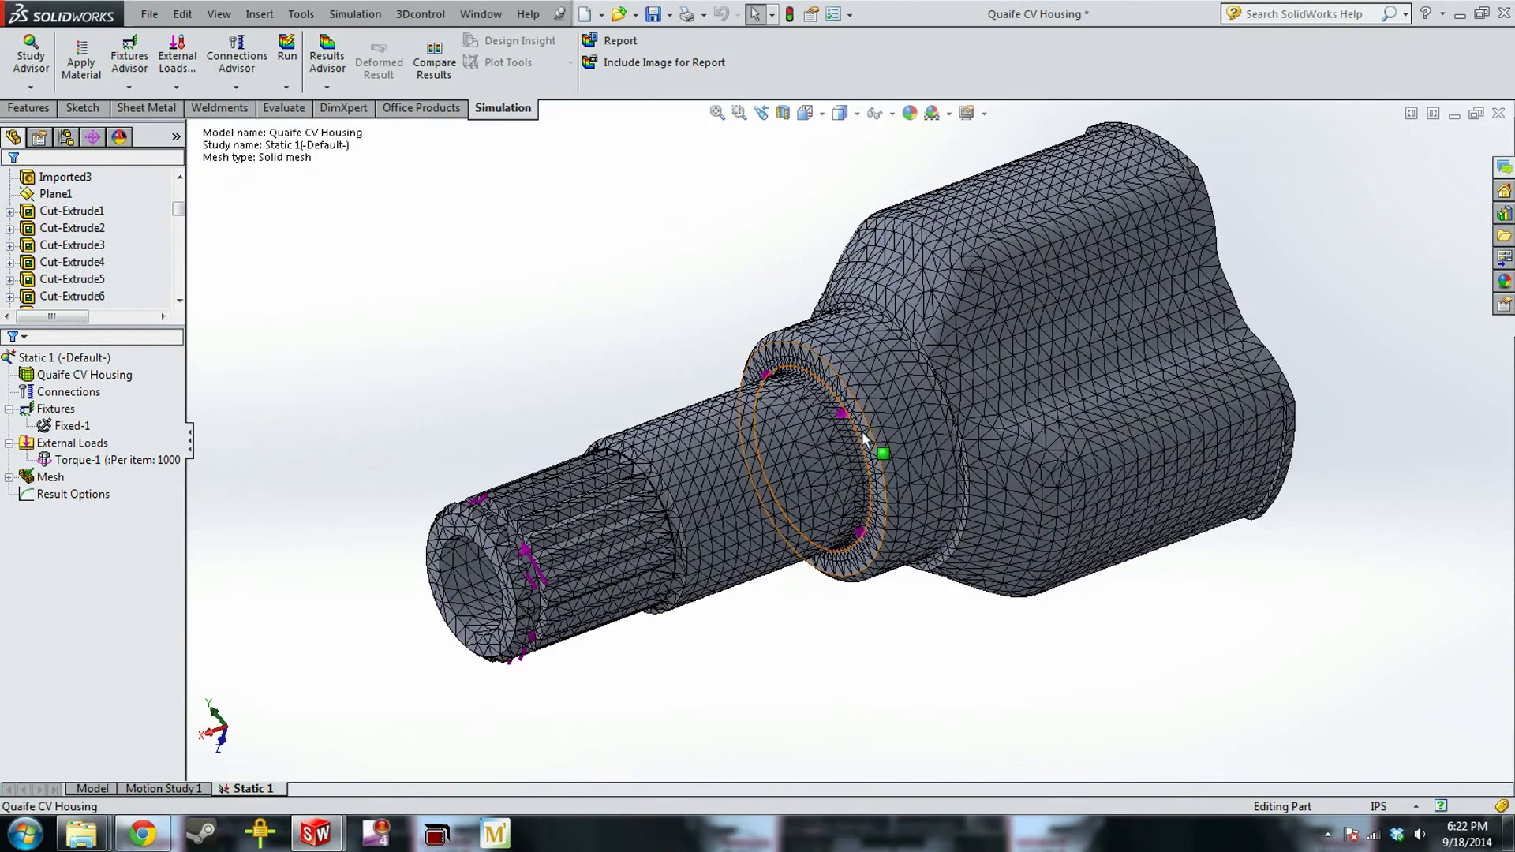
# Remesh the housing with a curvature based mesh, keeping the mesh control on the shoulder fillet
pyautogui.moveTo(864, 440); pyautogui.dragTo(732, 489, button='middle')
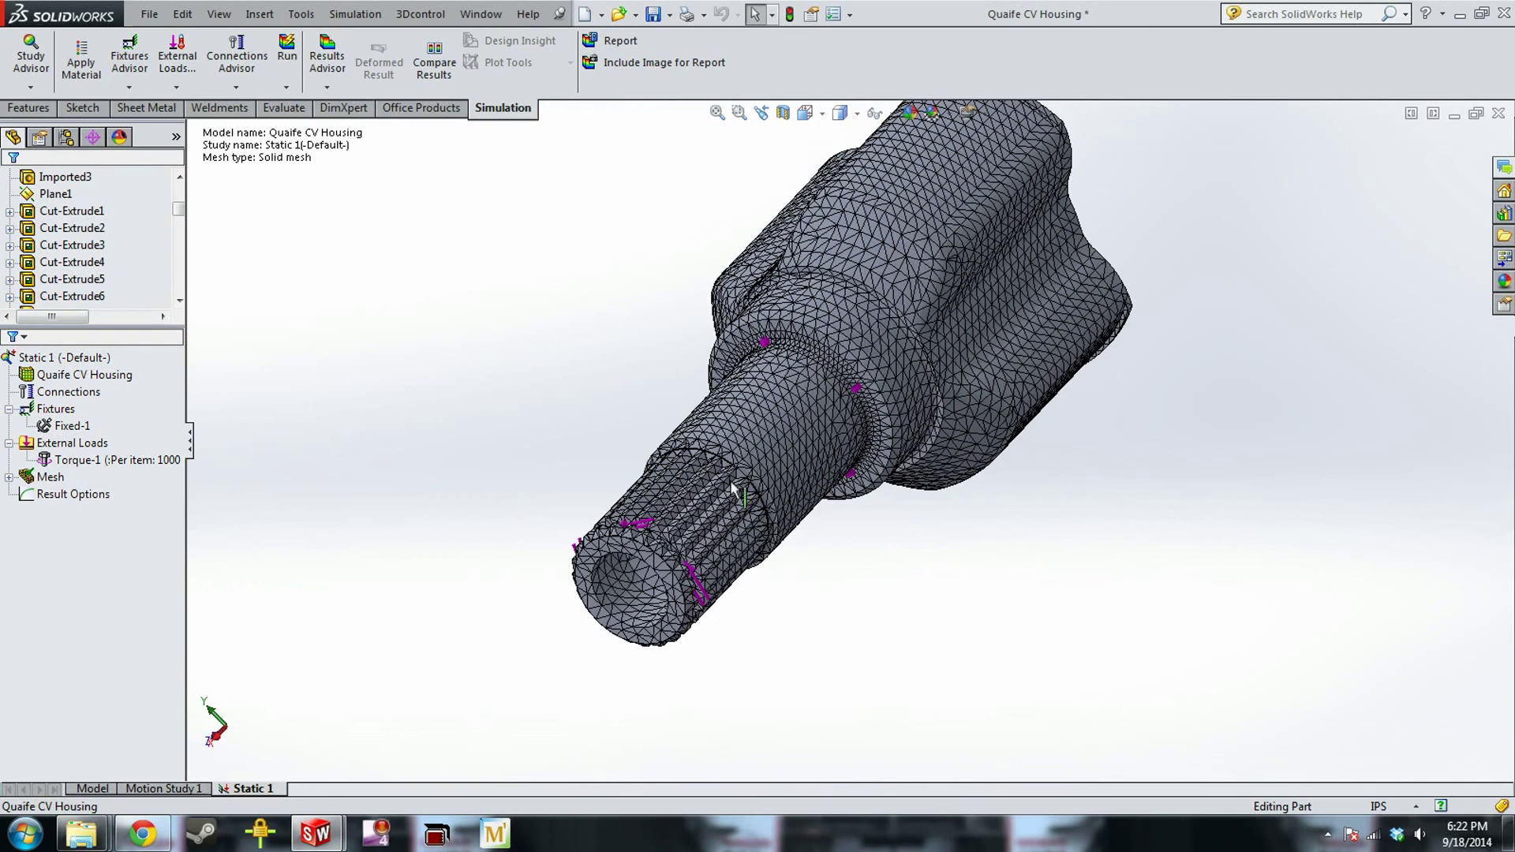
pyautogui.rightClick(50, 476)
pyautogui.click(112, 536)
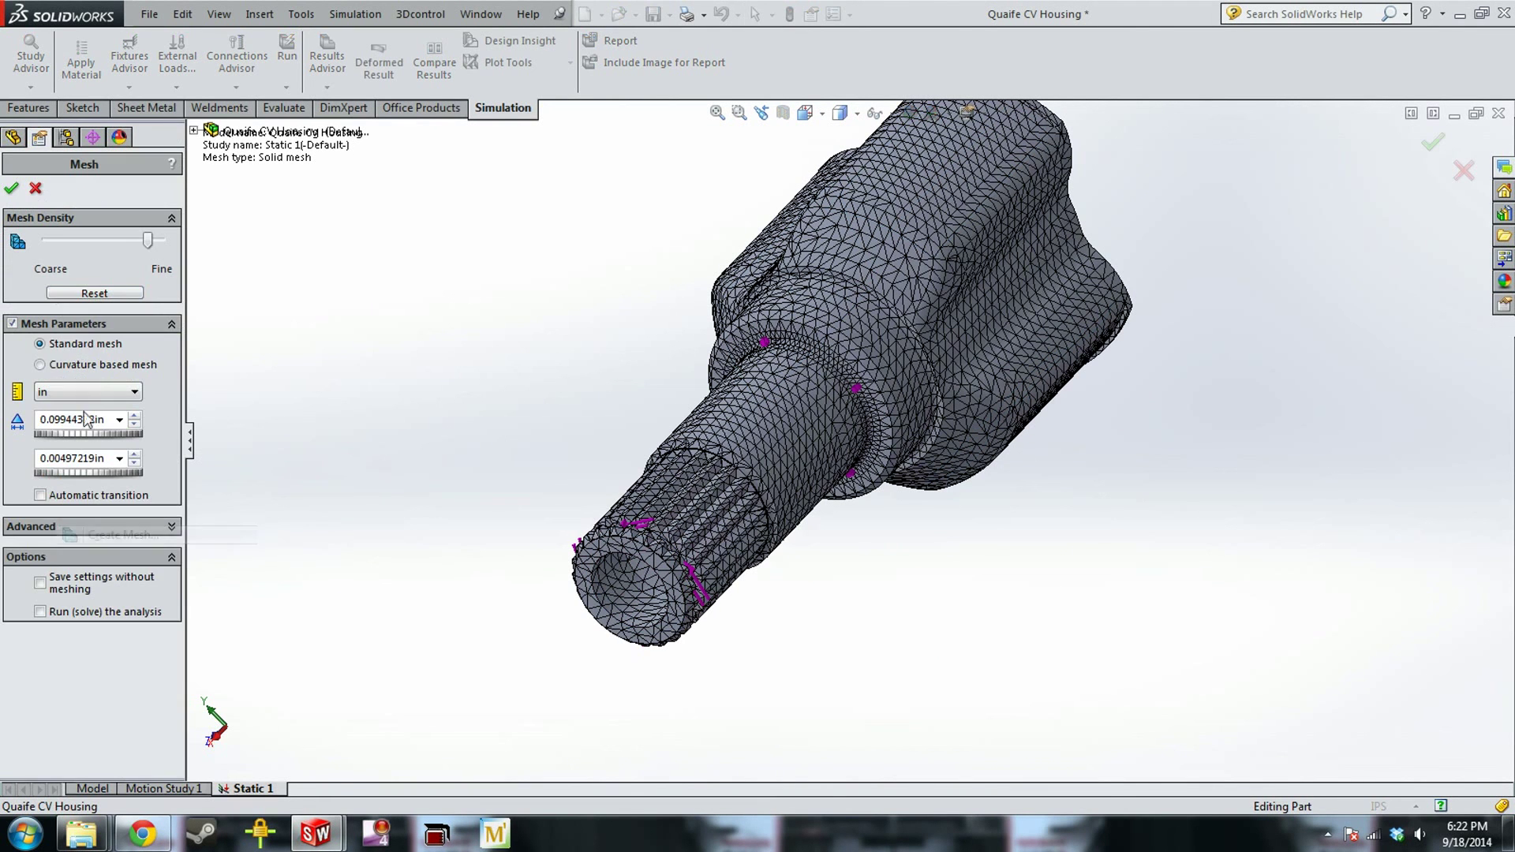
pyautogui.click(40, 365)
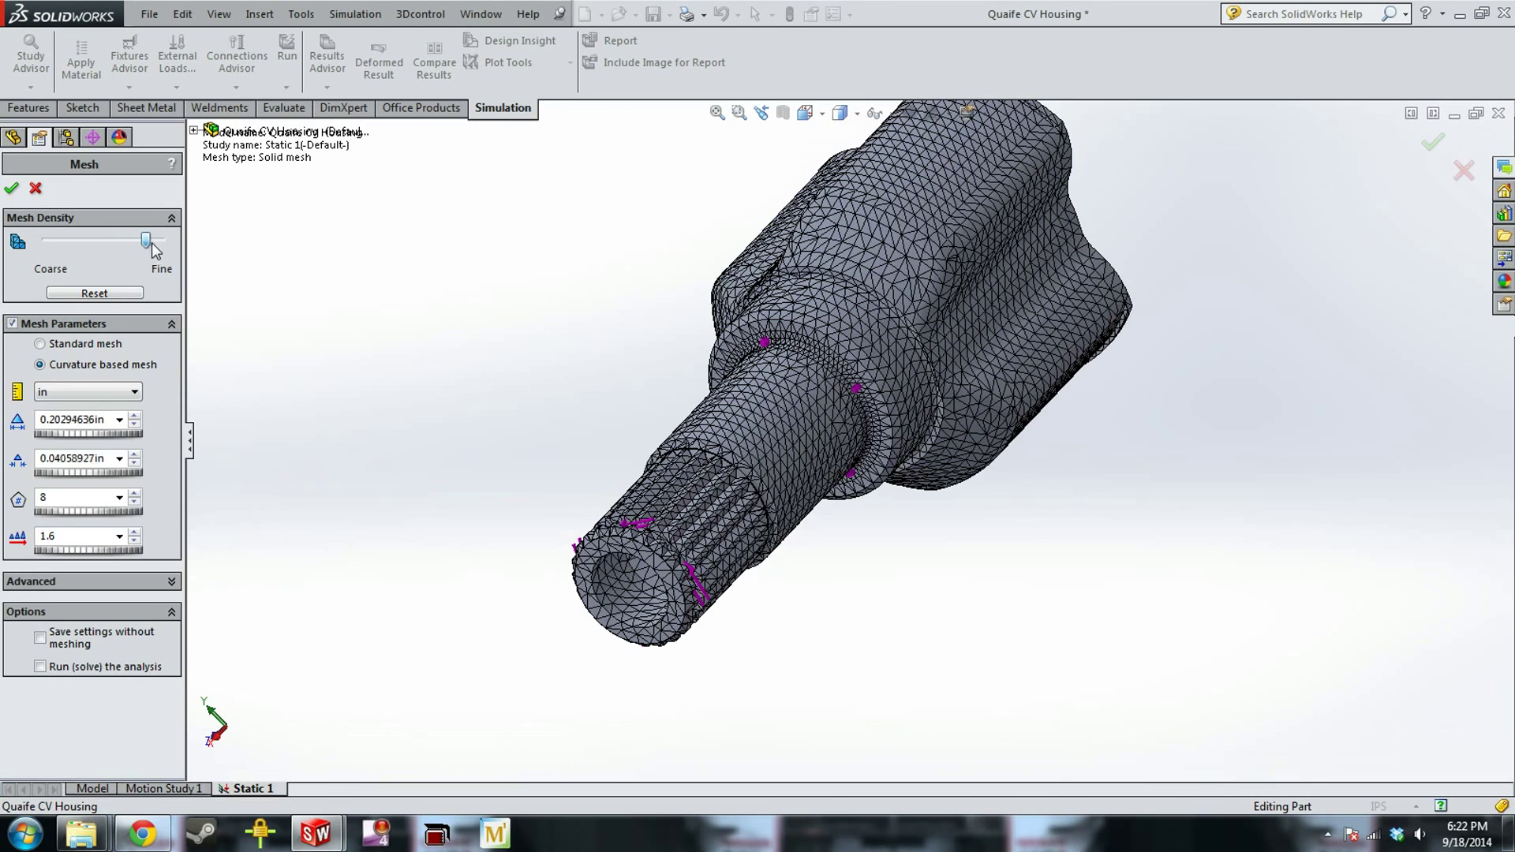
pyautogui.click(12, 190)
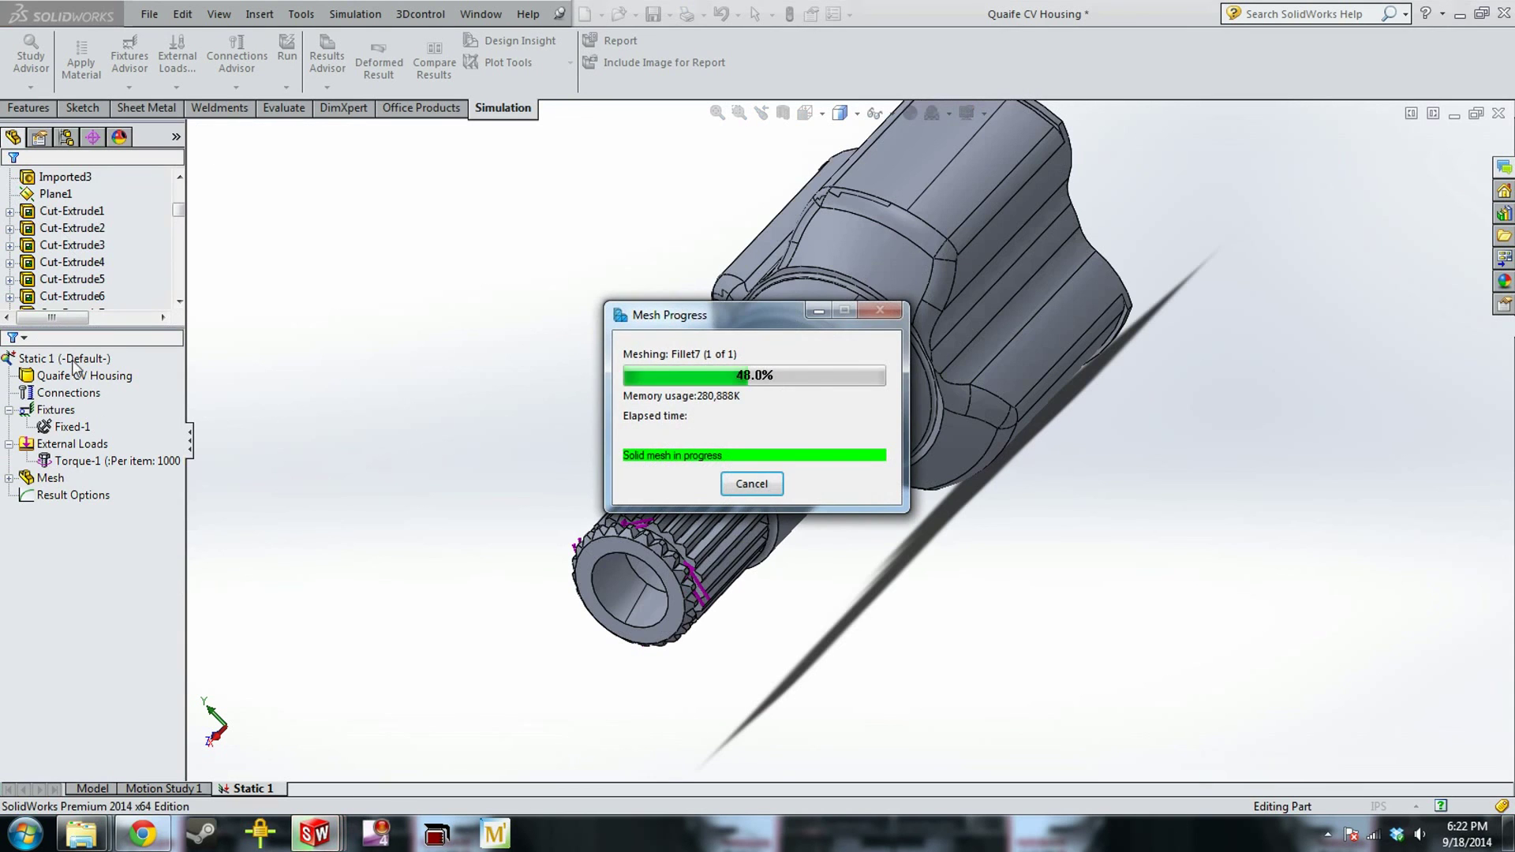
# Try to run the static study
pyautogui.click(72, 426)
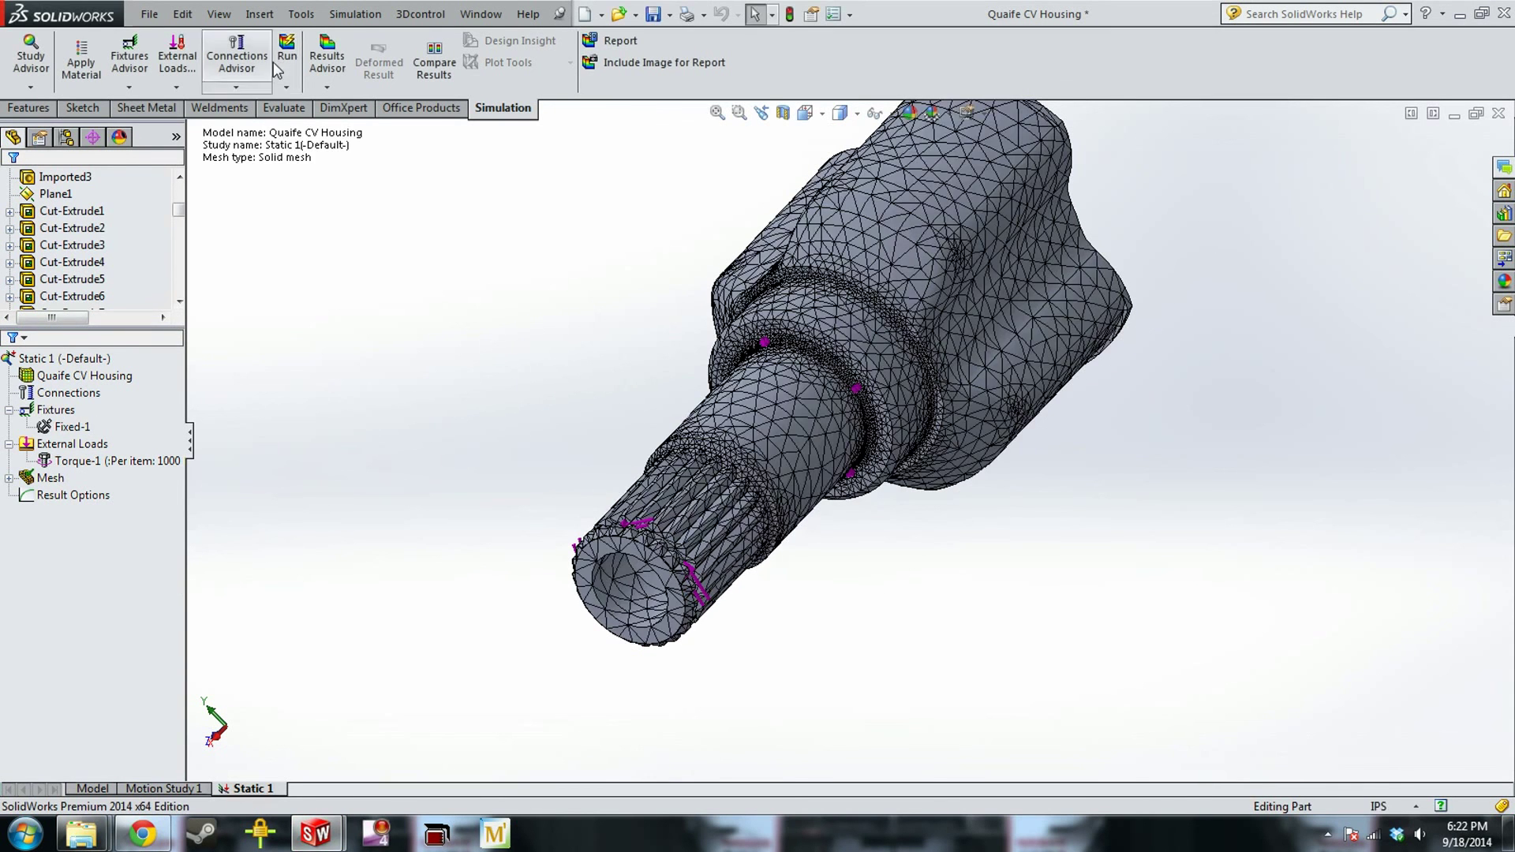
pyautogui.click(290, 62)
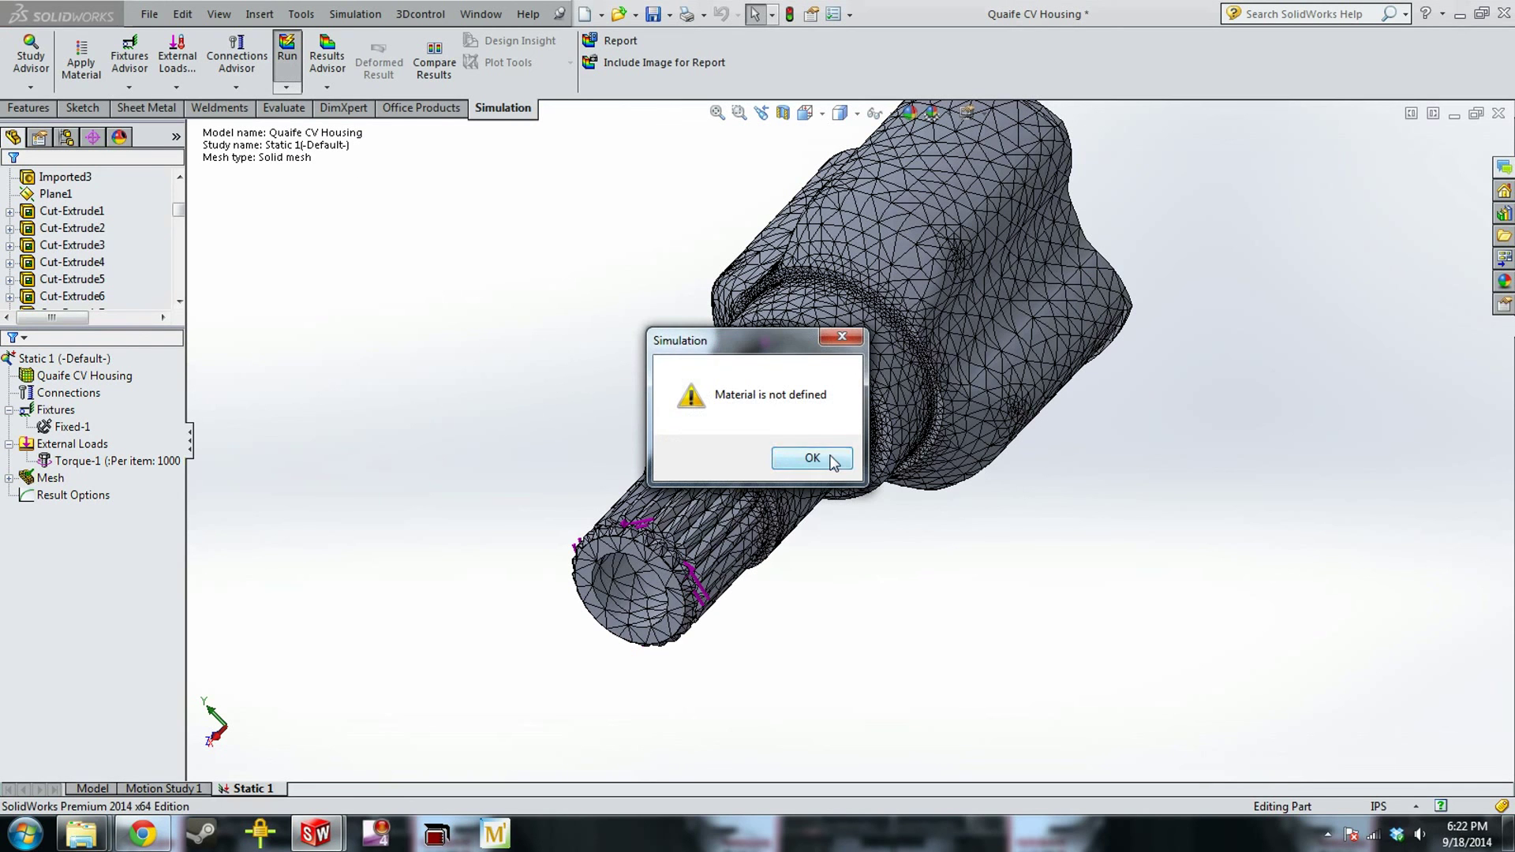
pyautogui.click(832, 461)
# Assign the AISI 1020 steel material to the Quaife CV Housing in the static study
pyautogui.click(85, 377)
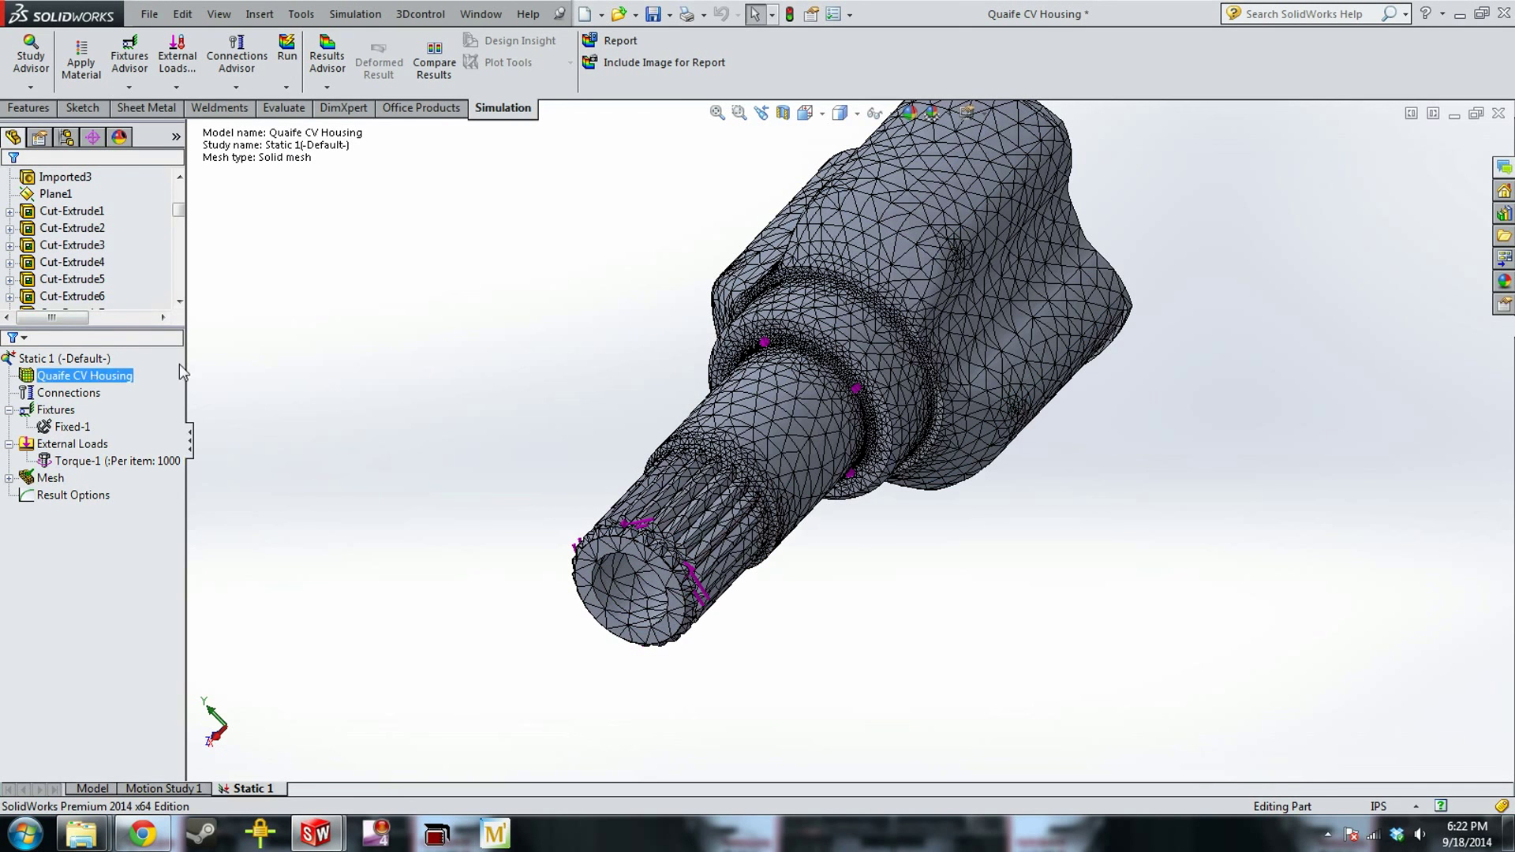
pyautogui.rightClick(97, 382)
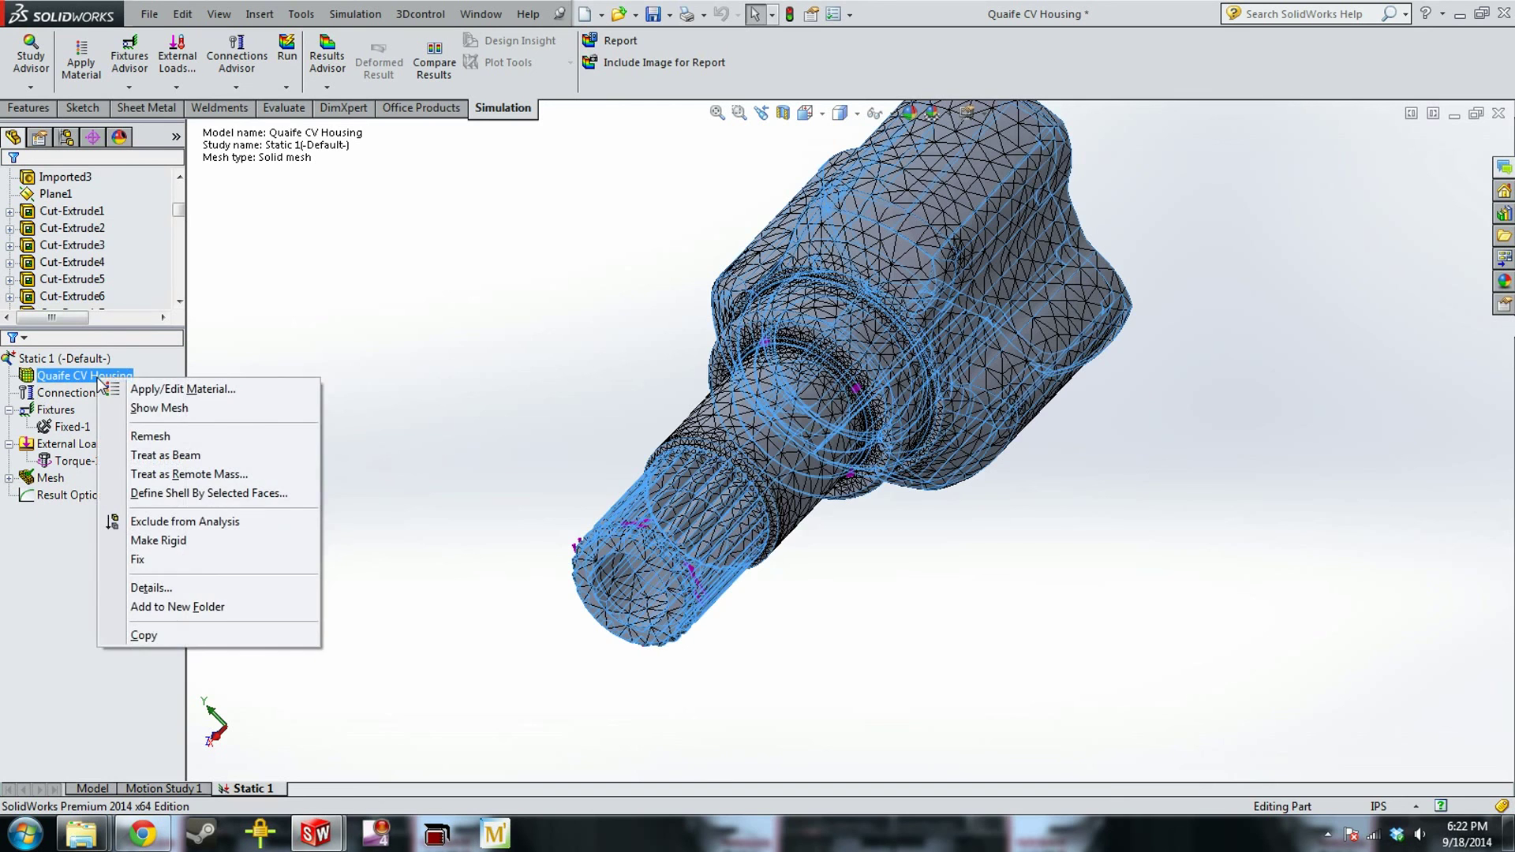
pyautogui.click(167, 389)
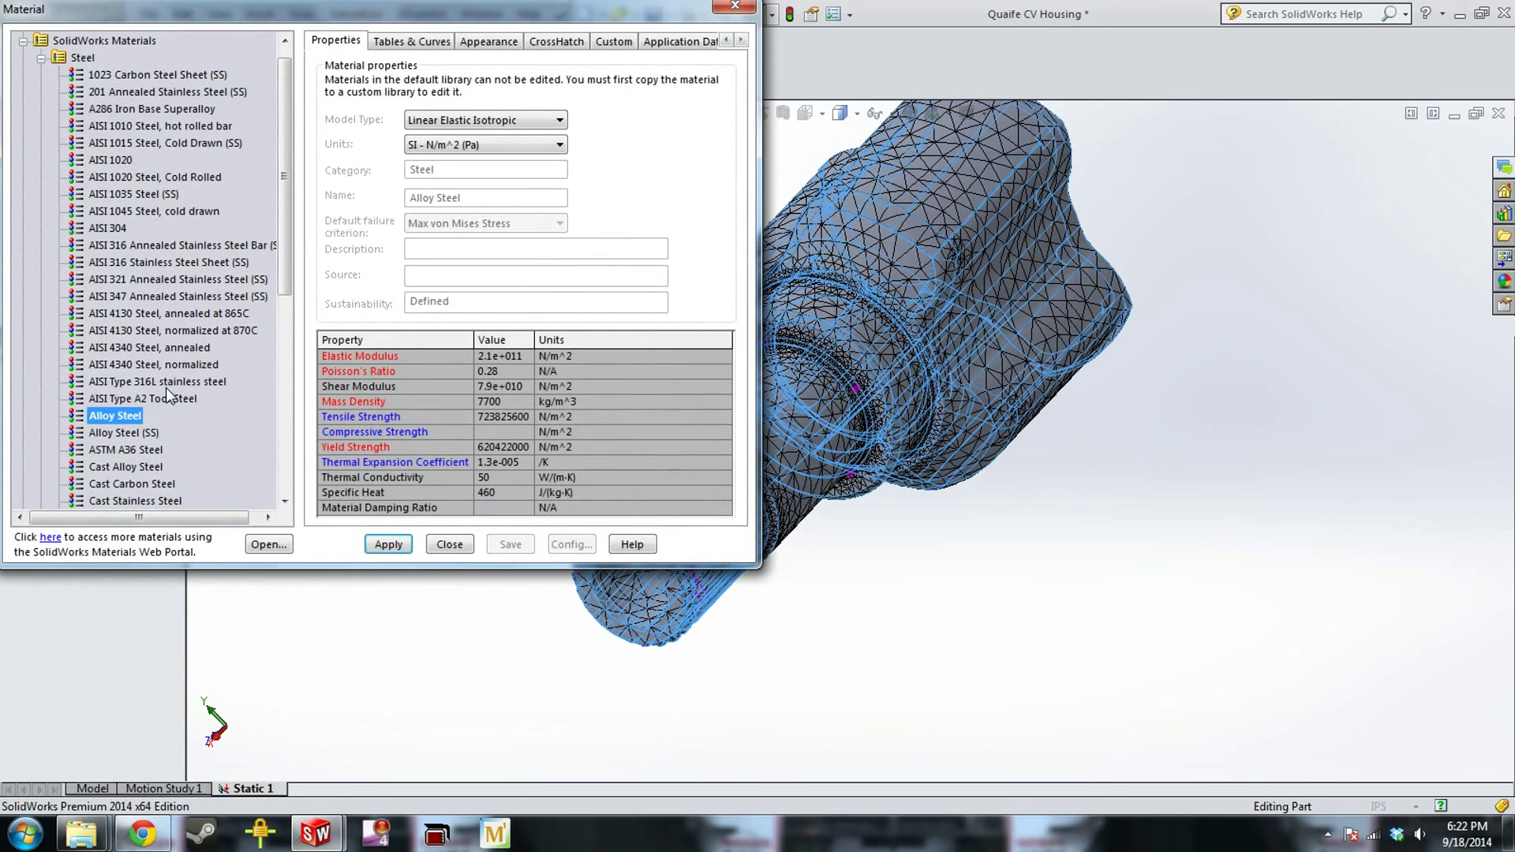
pyautogui.click(130, 160)
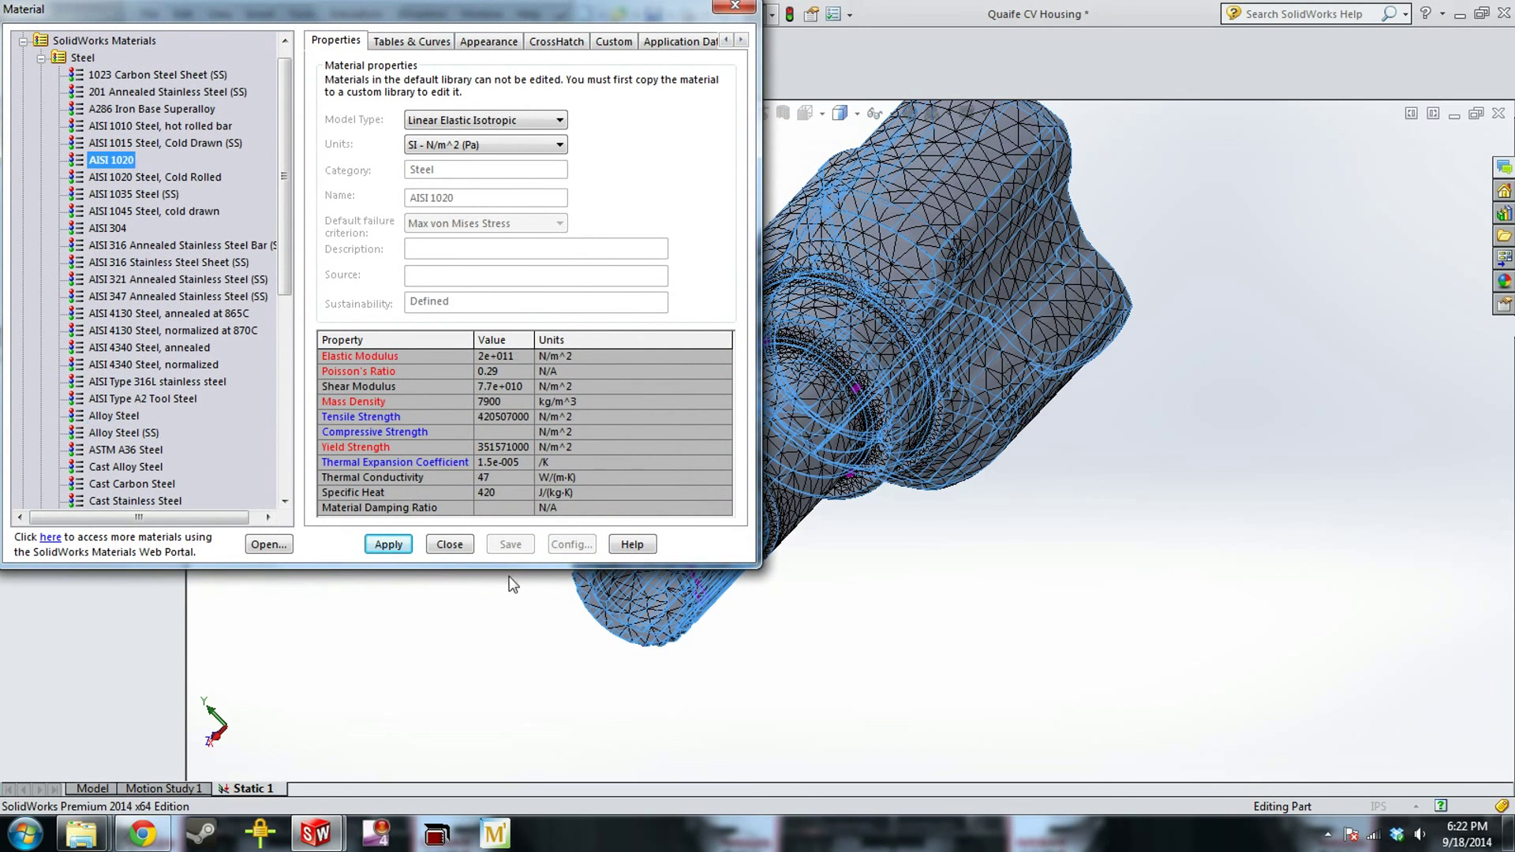
pyautogui.click(390, 544)
pyautogui.click(447, 547)
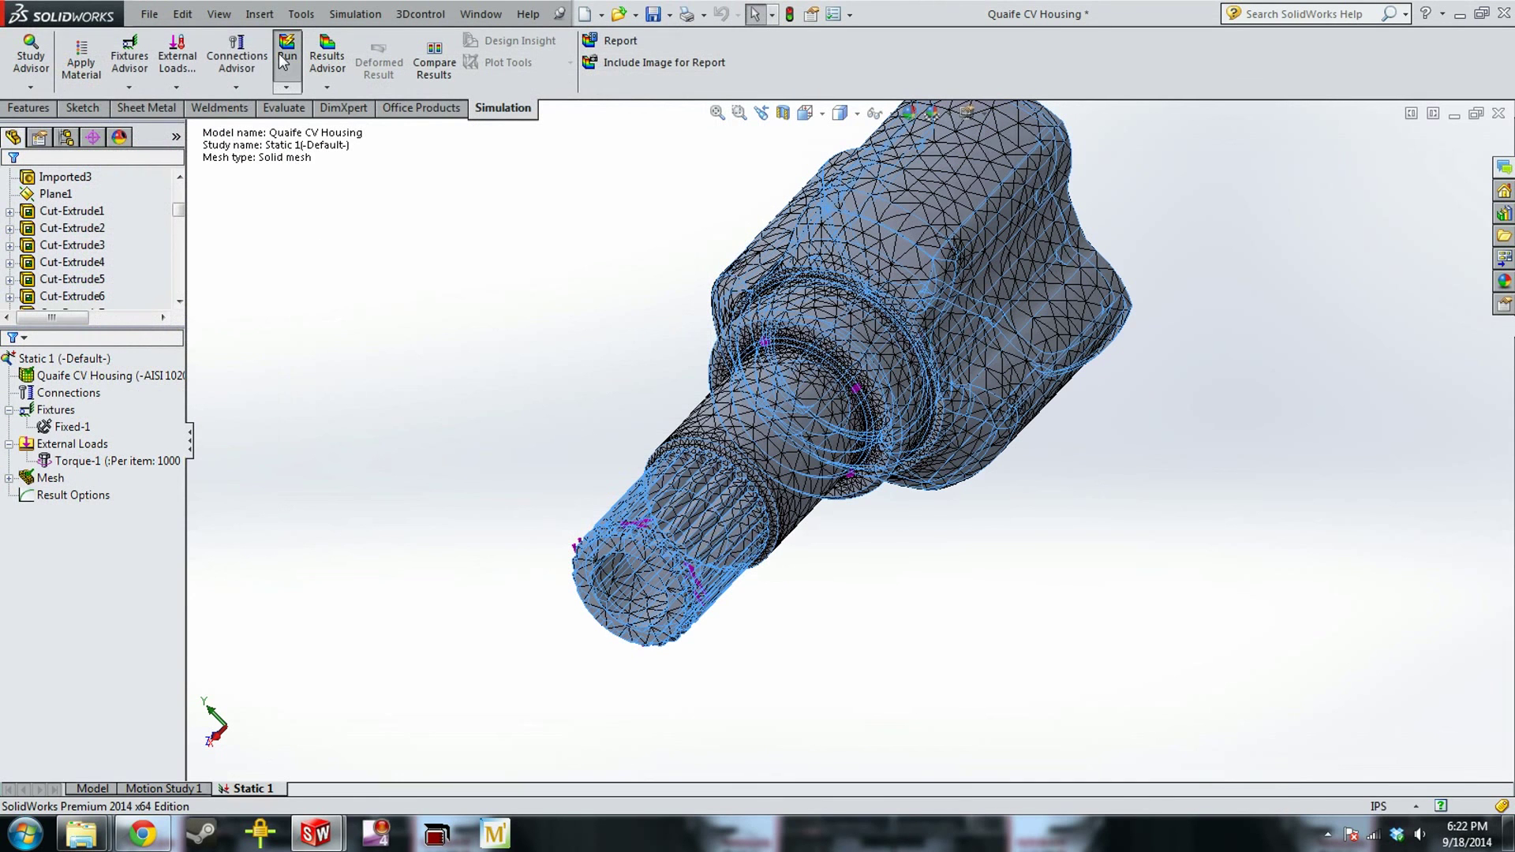
# Run the static study and view the von Mises stress on the shaft and its spline teeth
pyautogui.click(282, 60)
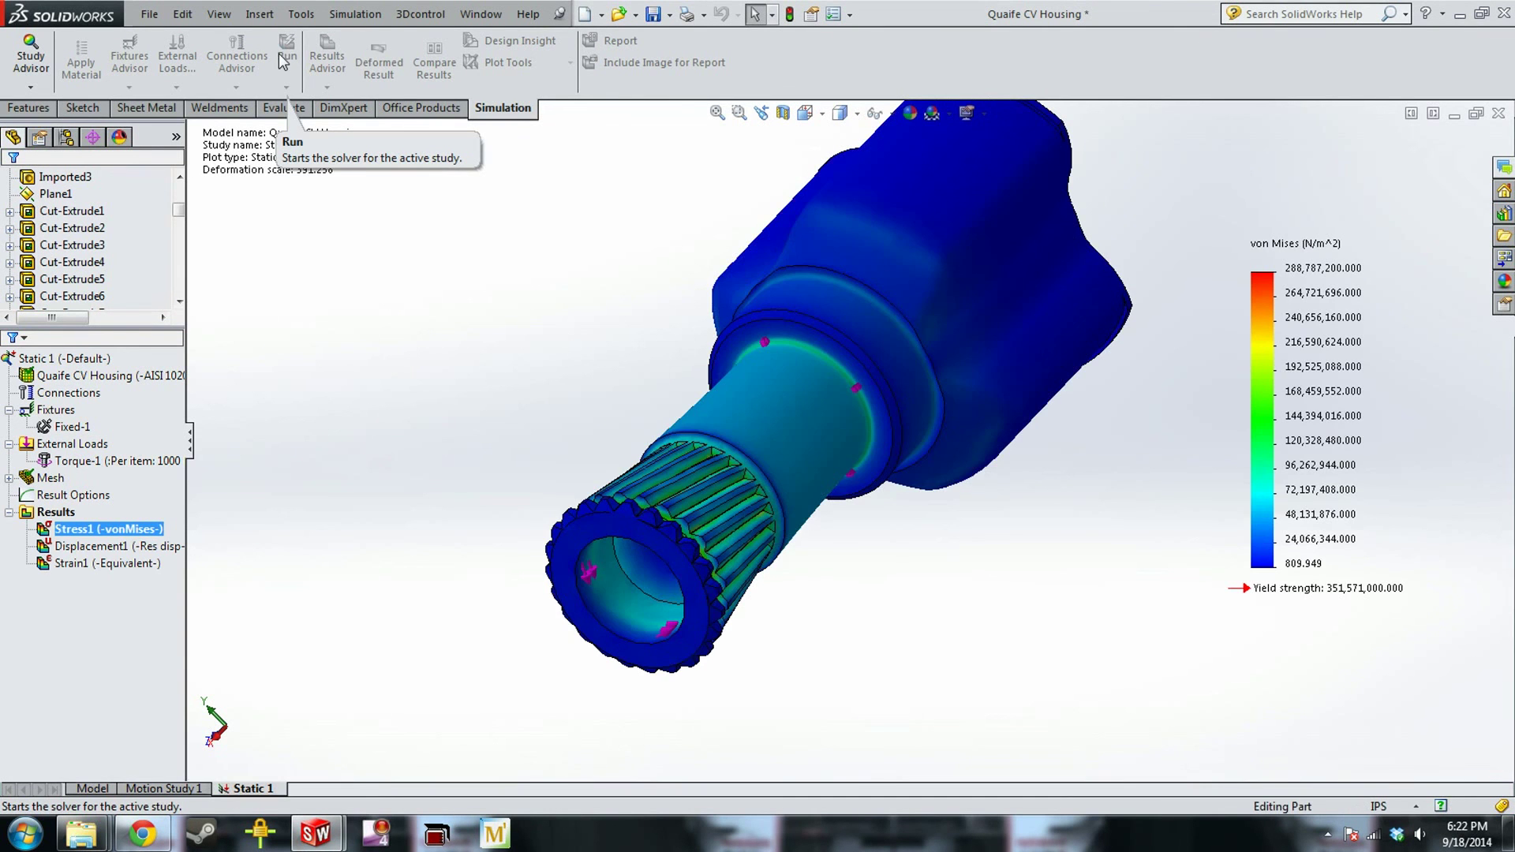
pyautogui.moveTo(643, 426); pyautogui.dragTo(986, 501, button='middle')
pyautogui.scroll(5, 1160, 595)
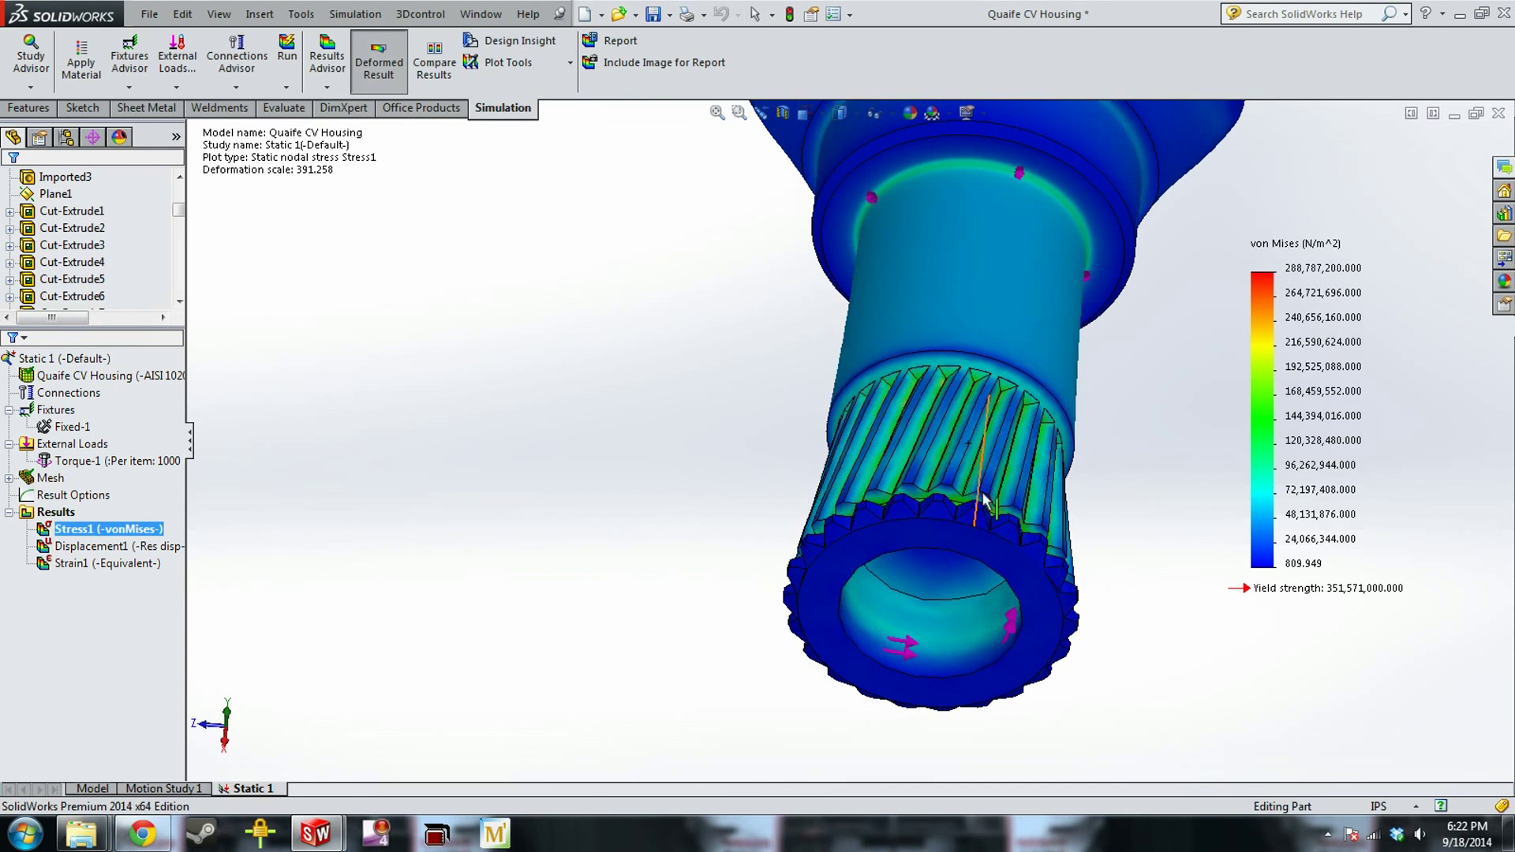
# Display the resultant displacement plot and examine it along the shaft and at the splined end from several angles
pyautogui.doubleClick(126, 546)
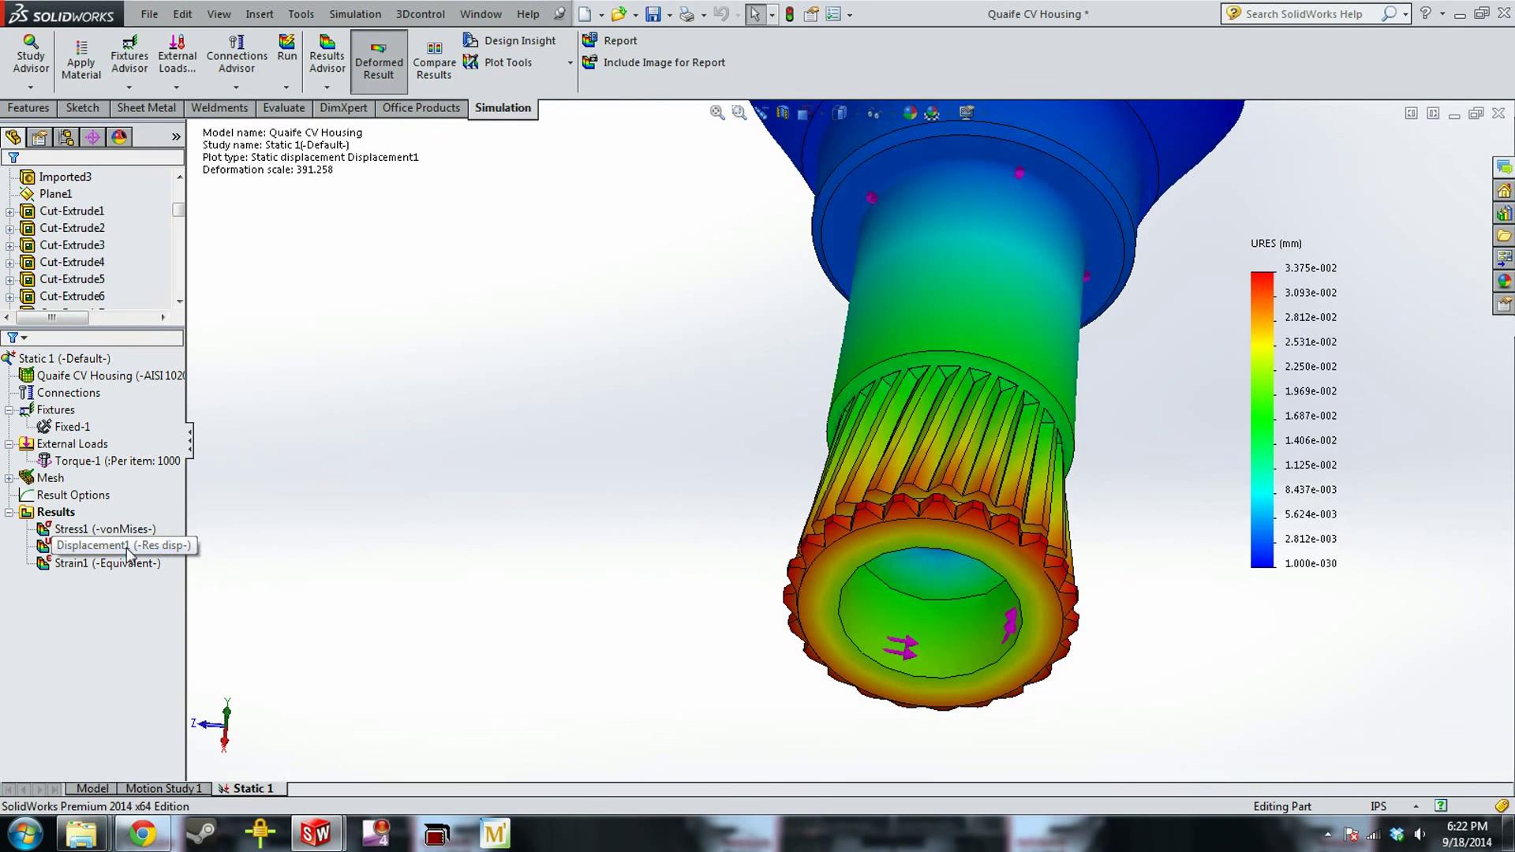
pyautogui.scroll(-3, 1158, 504)
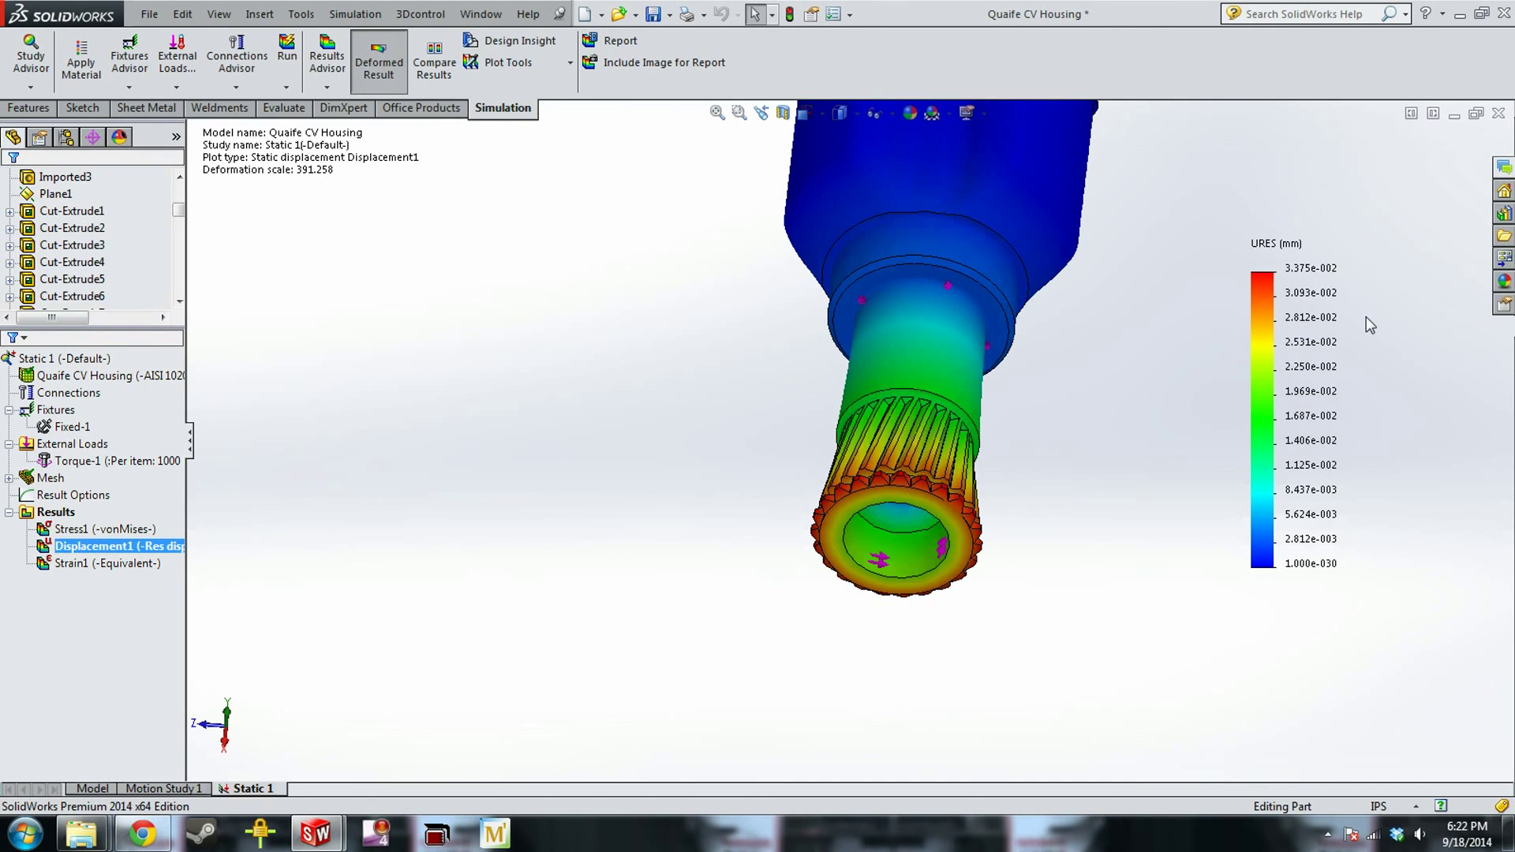
pyautogui.scroll(5, 922, 514)
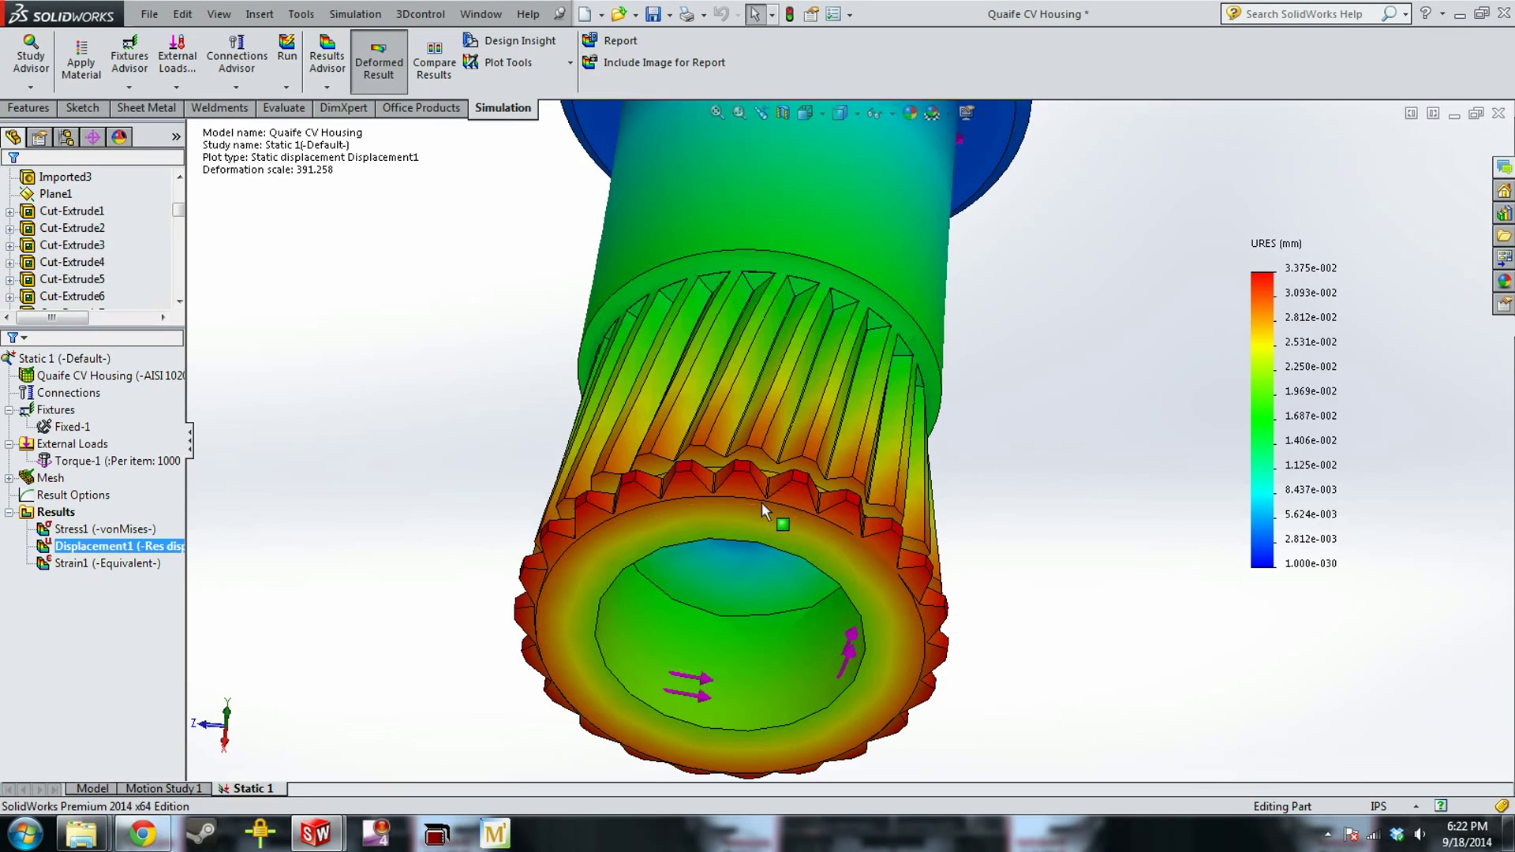
pyautogui.moveTo(762, 509); pyautogui.dragTo(791, 525, button='middle')
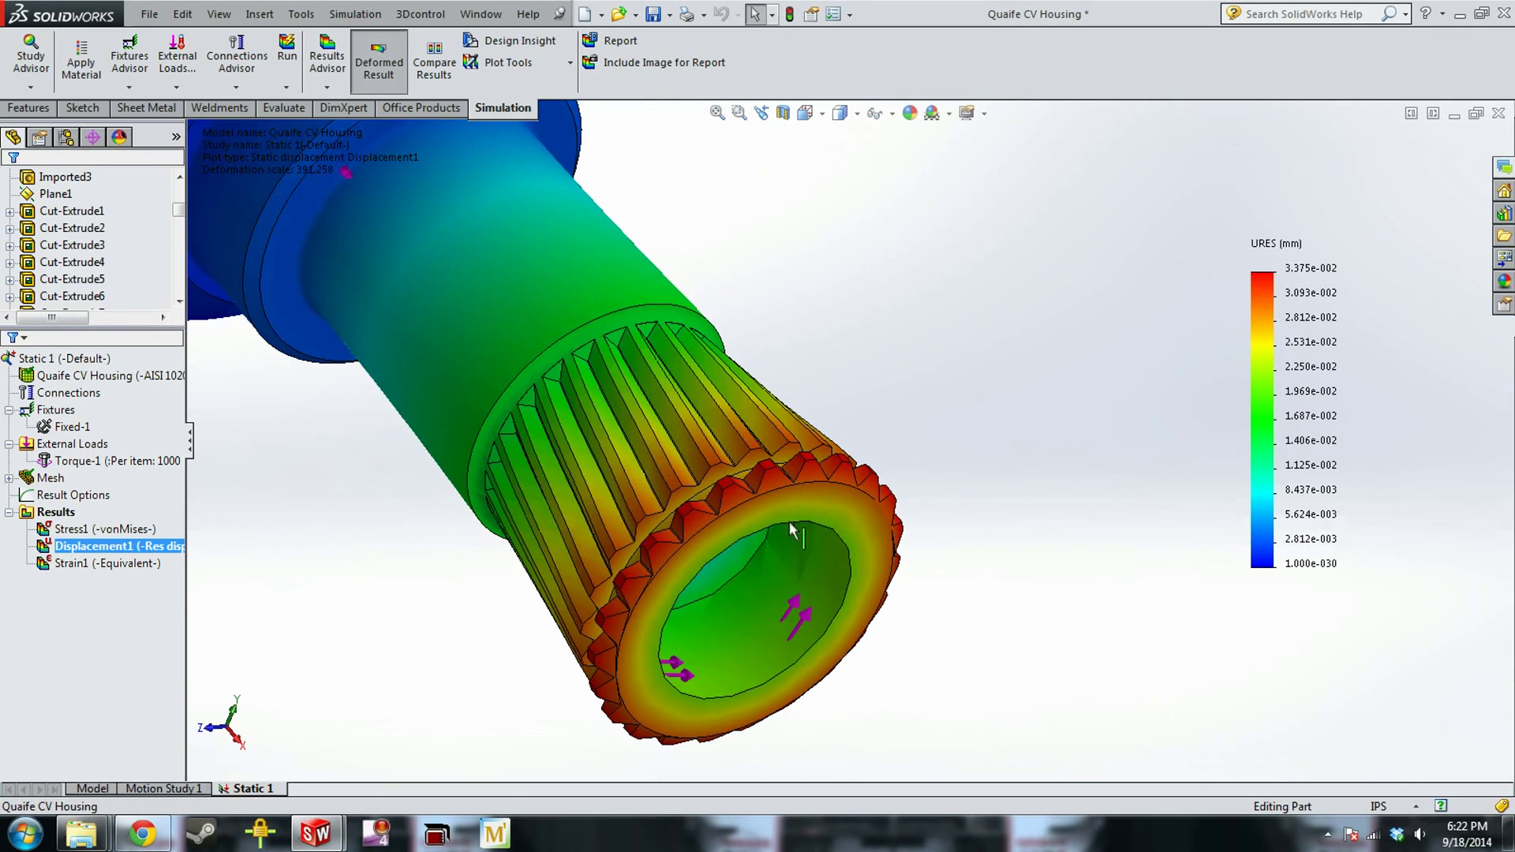
pyautogui.scroll(-5, 726, 574)
pyautogui.moveTo(726, 574); pyautogui.dragTo(639, 370, button='middle')
pyautogui.scroll(-5, 639, 370)
pyautogui.scroll(2, 708, 506)
# Return to the von Mises stress plot and inspect the stress over the whole housing and around the shoulder fillet
pyautogui.click(105, 529)
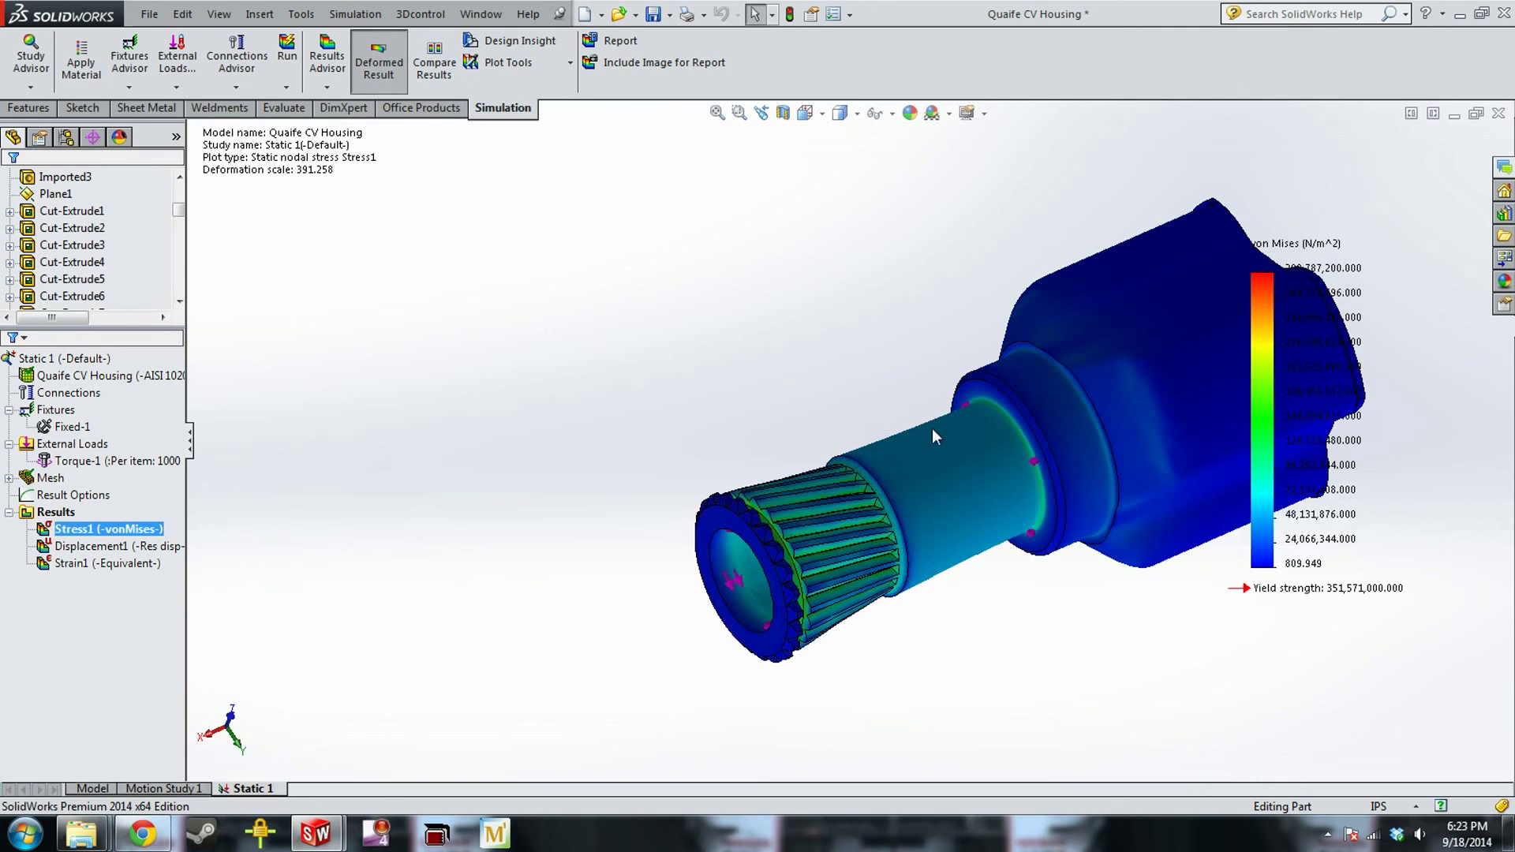
pyautogui.scroll(4, 884, 430)
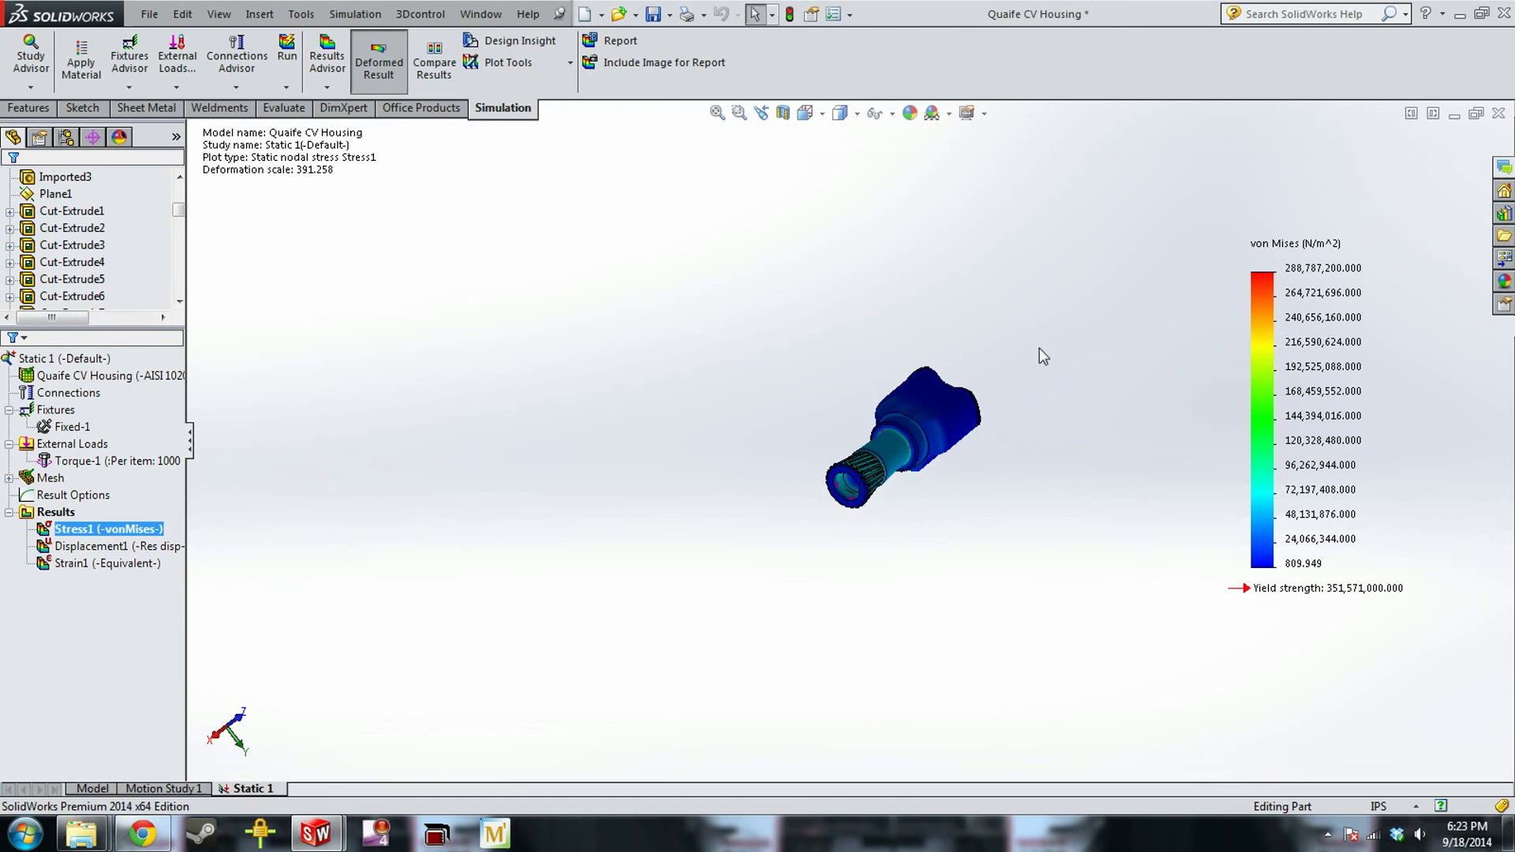
pyautogui.scroll(-2, 925, 430)
pyautogui.scroll(-3, 925, 430)
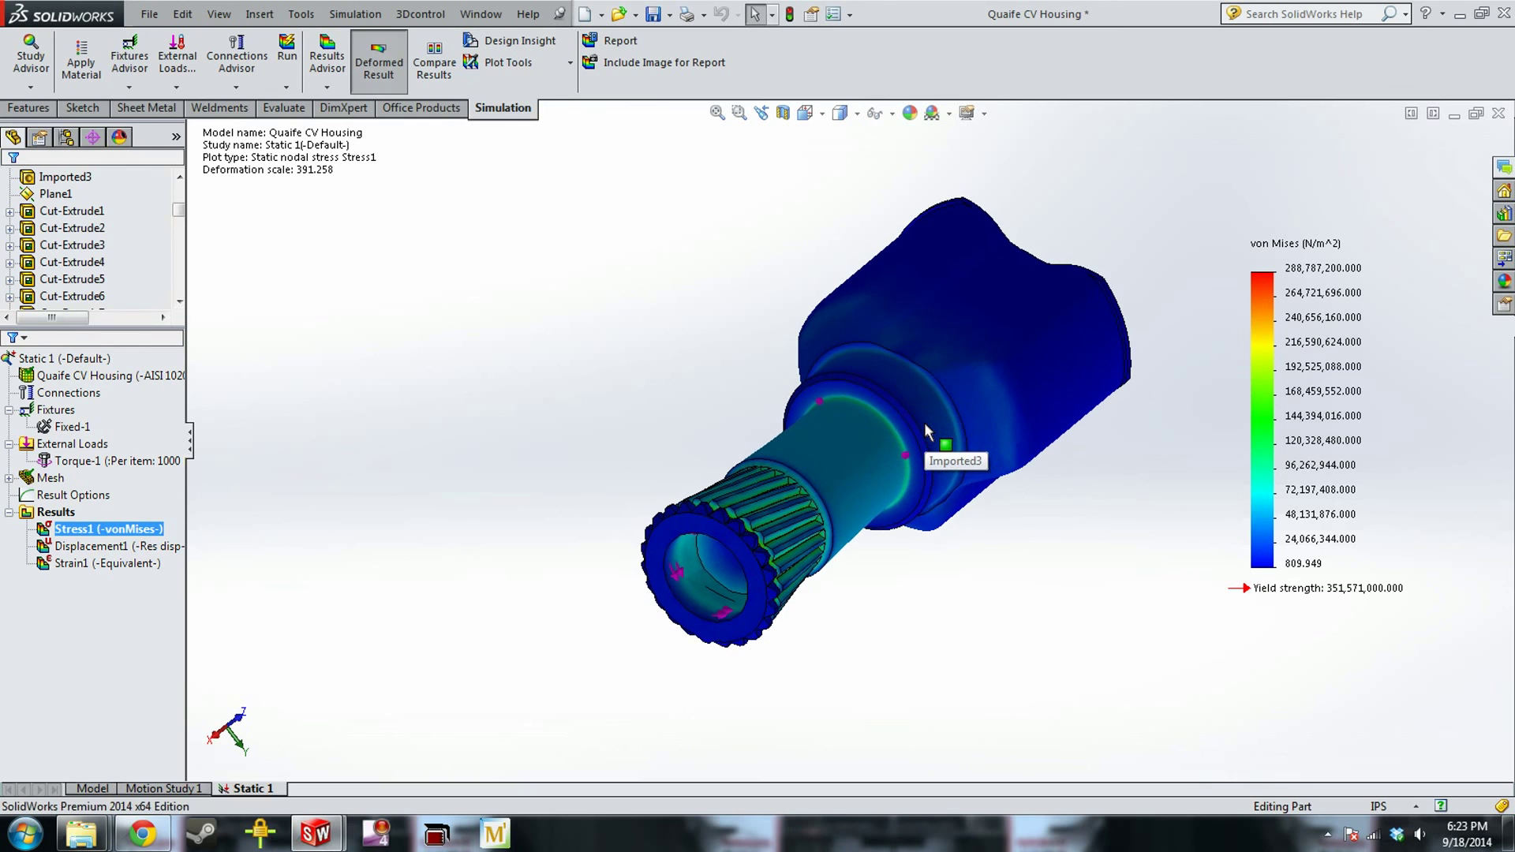